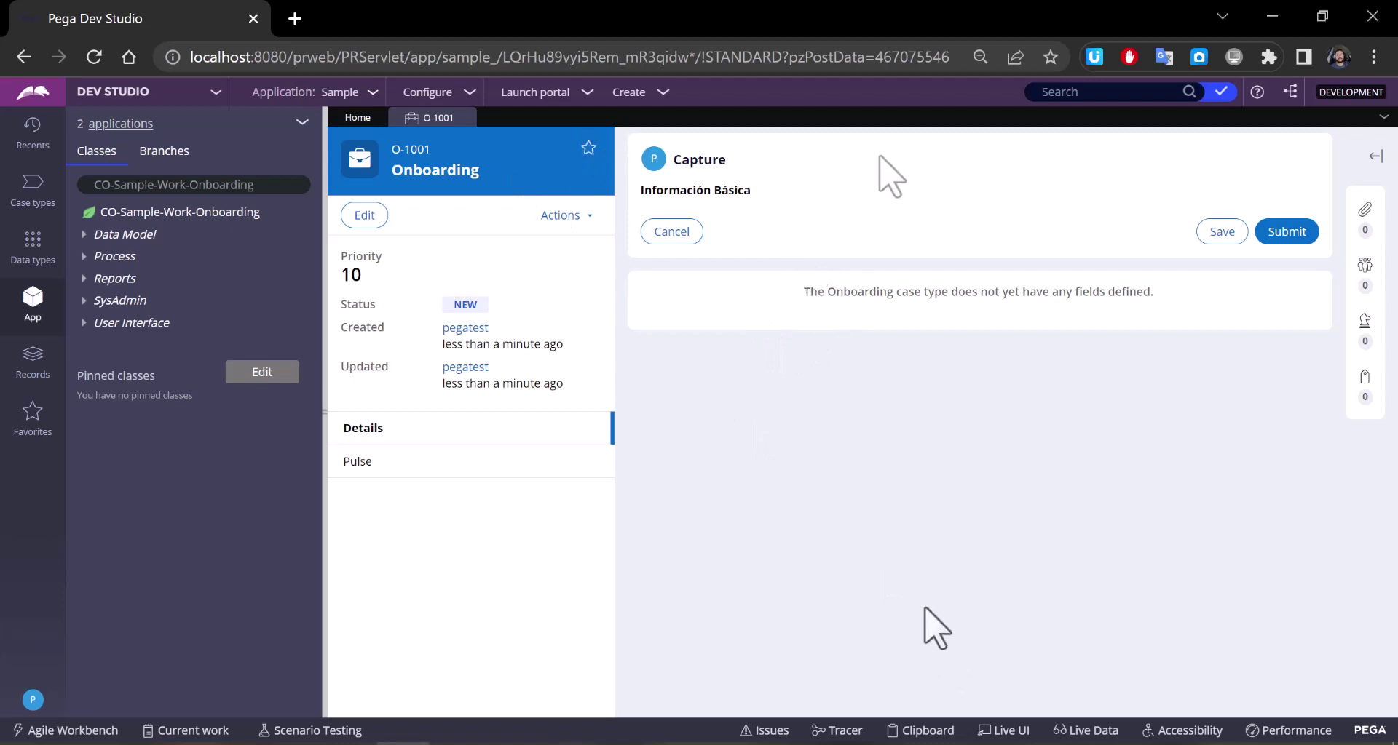
Step: Inspect the Onboarding case form with Live UI and open the BasicInformation section rule behind the Información Básica text
left_click(1001, 730)
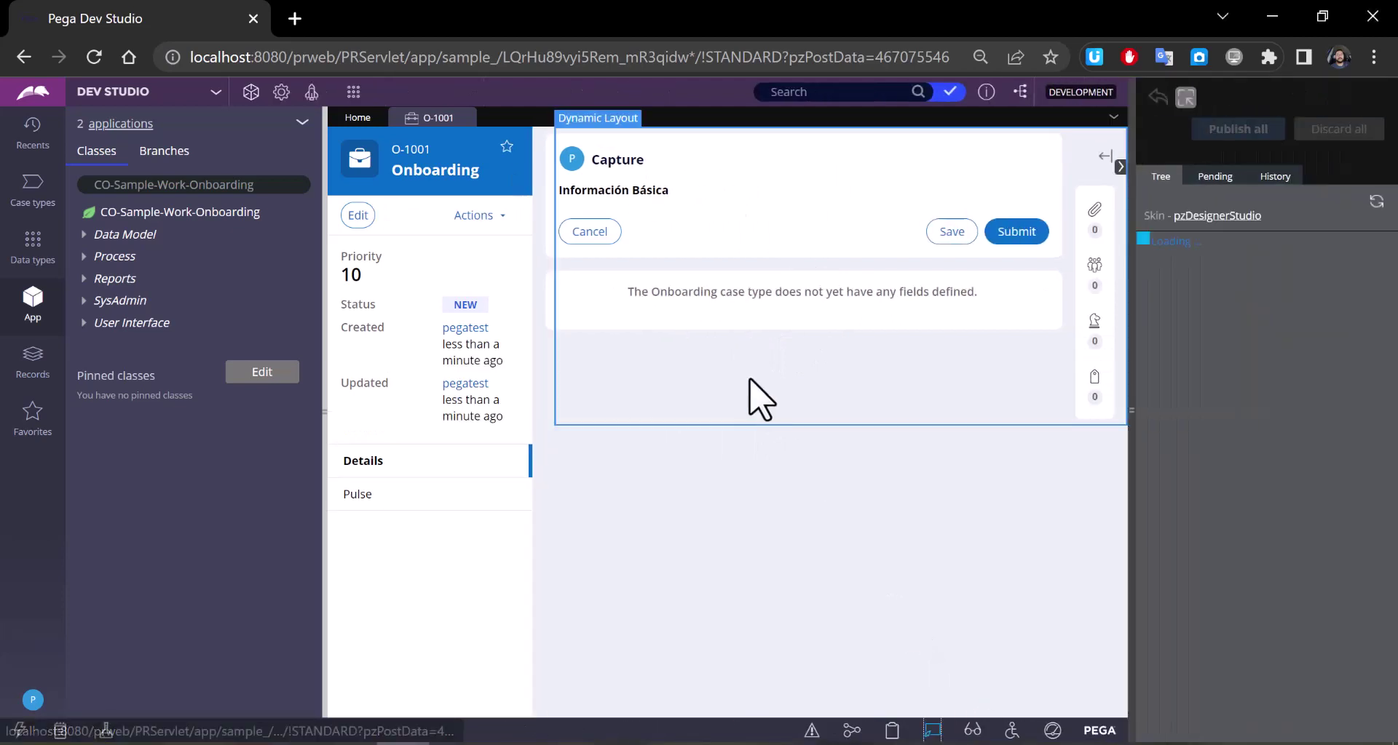
left_click(630, 191)
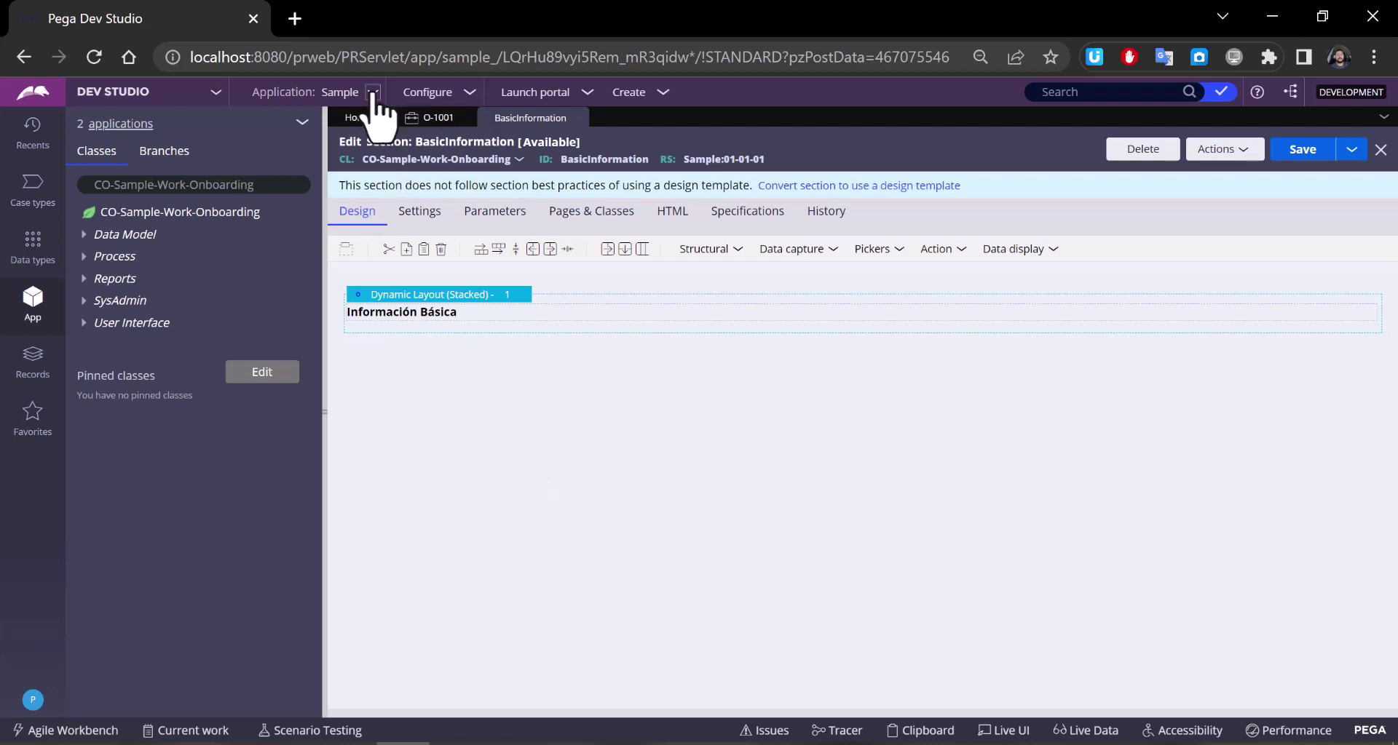
Step: Create a development branch named DatosPersonales in the Sample application, leaving its description empty
left_click(373, 94)
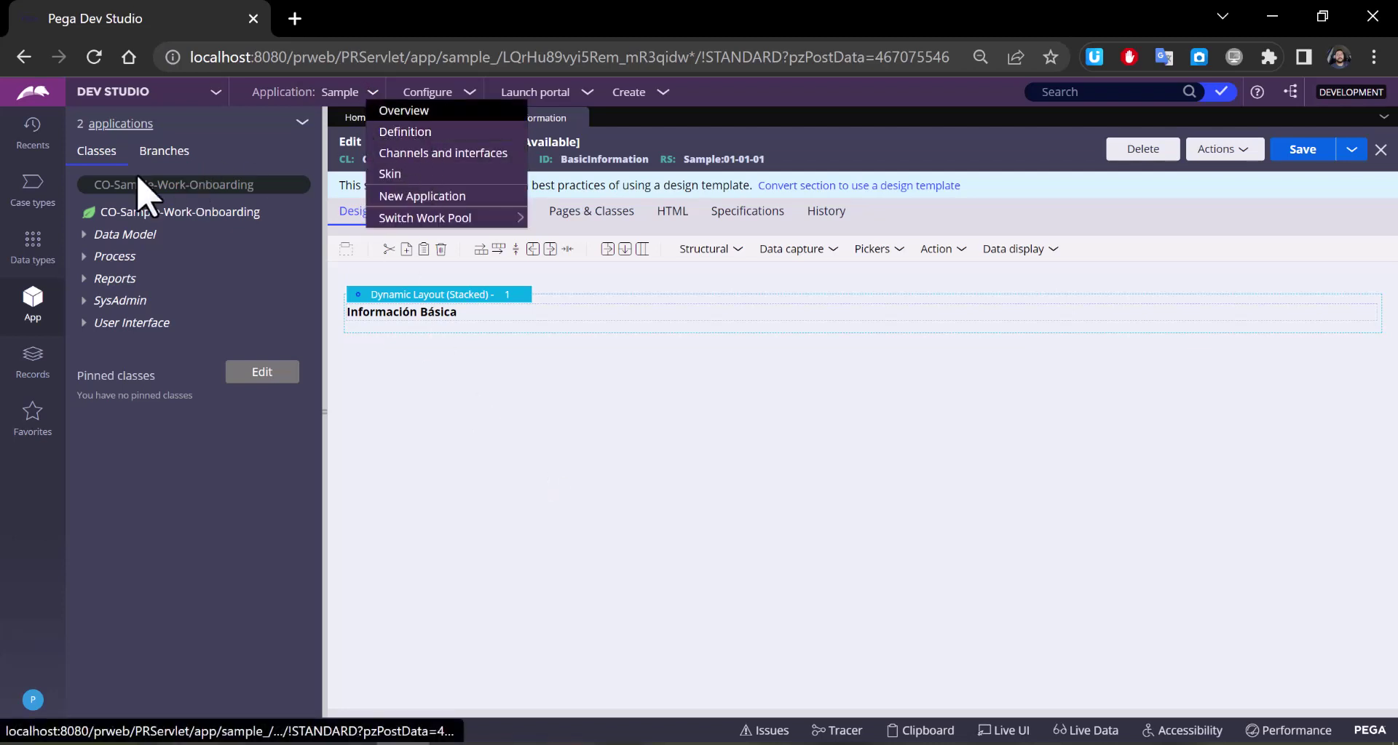
left_click(178, 161)
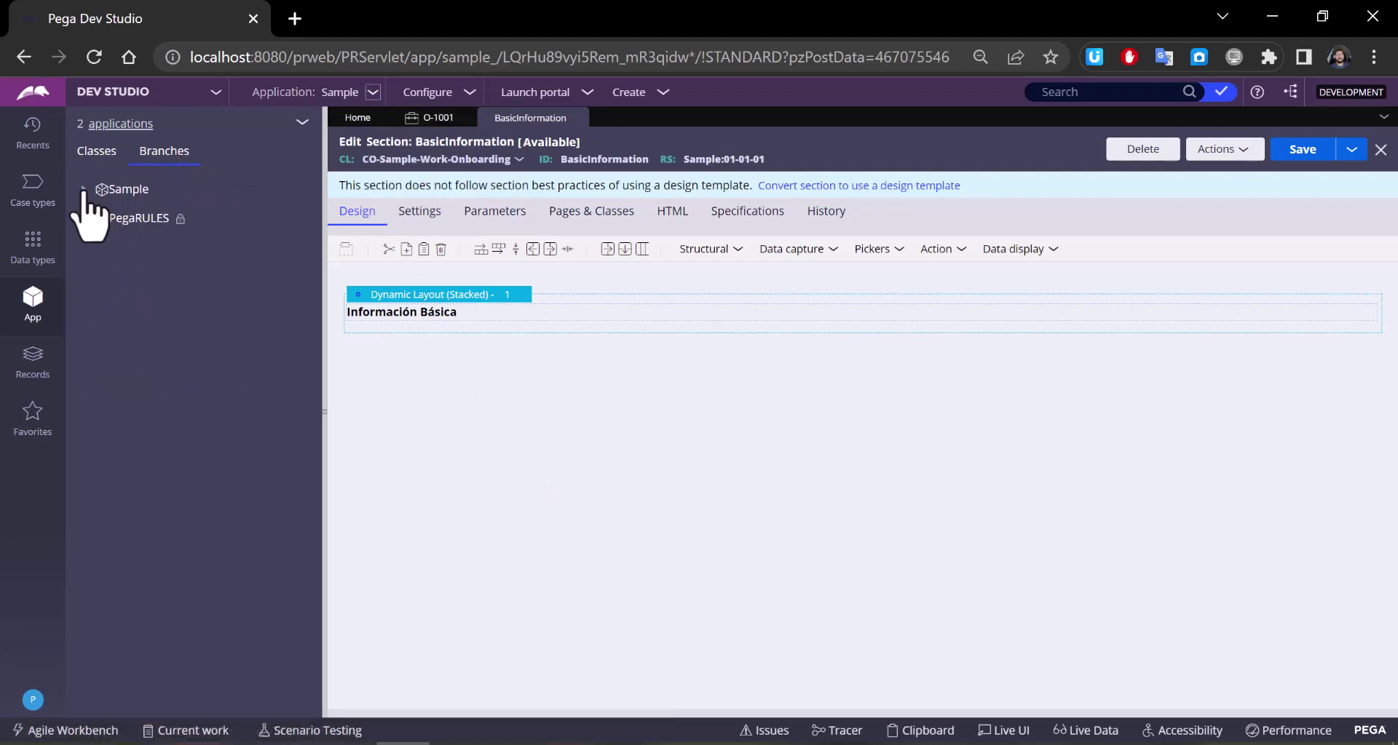
right_click(142, 190)
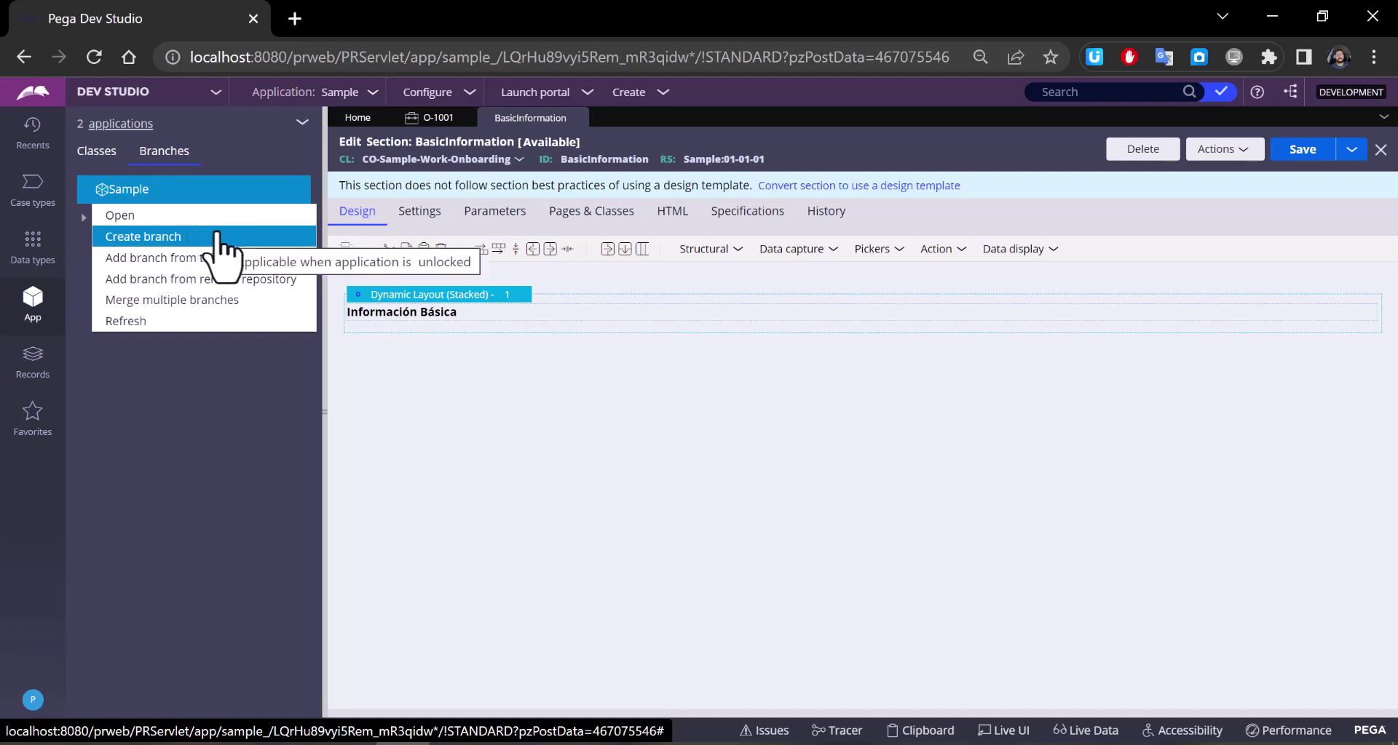
left_click(217, 235)
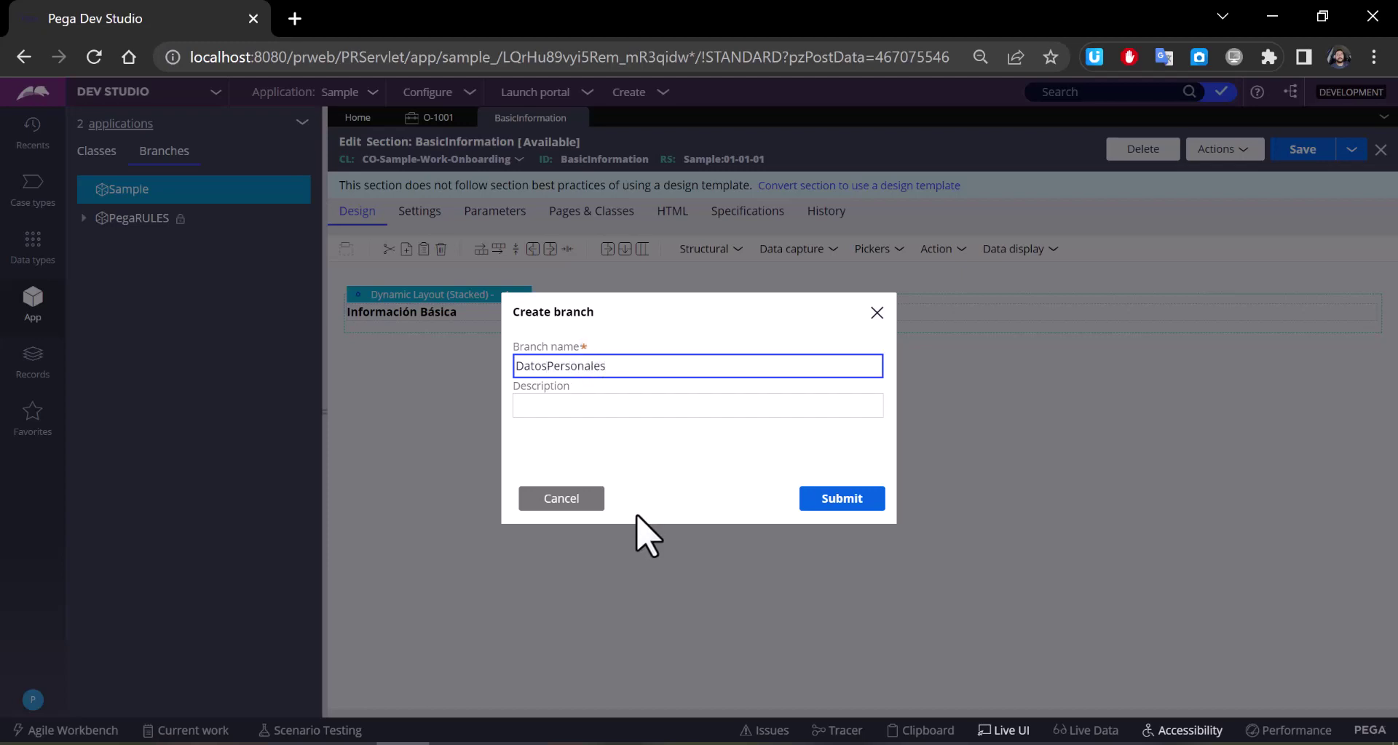
left_click_drag(634, 368, 462, 369)
left_click(619, 367)
left_click(596, 402)
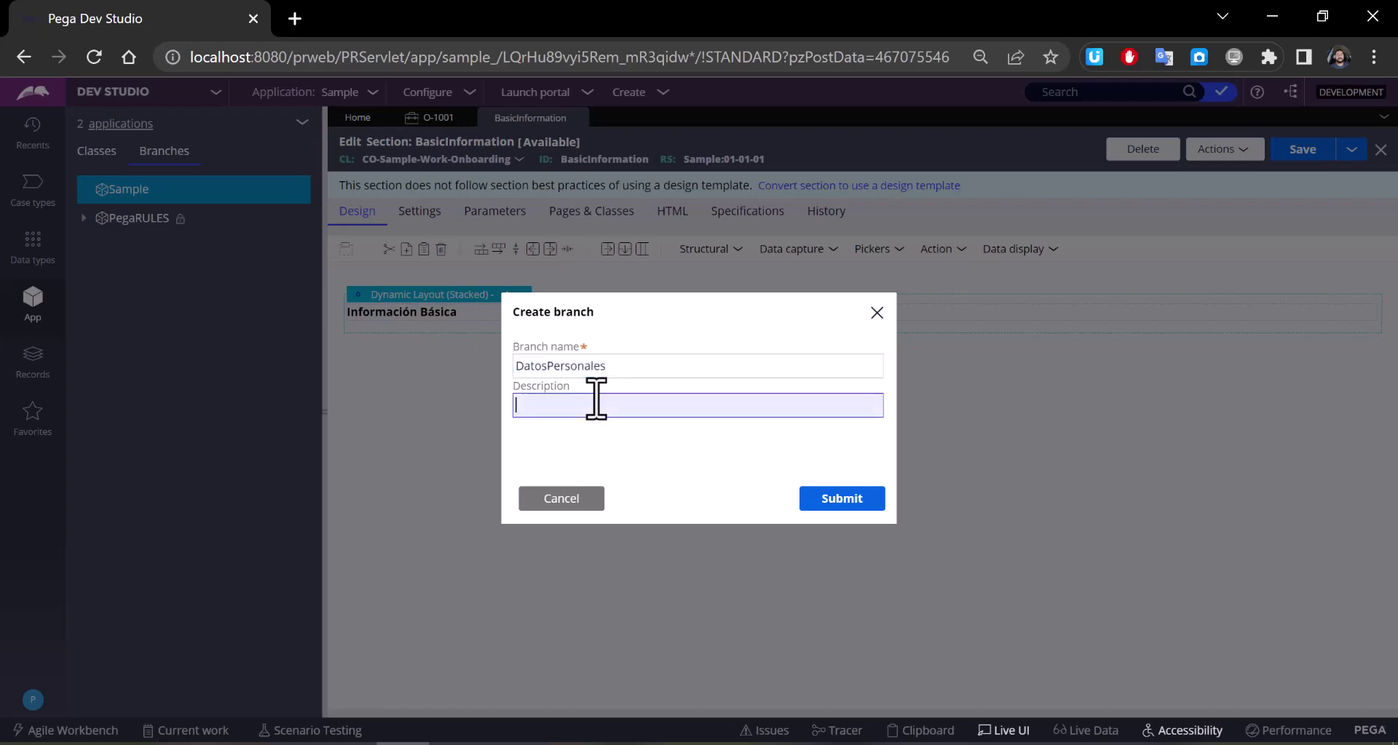
left_click(816, 501)
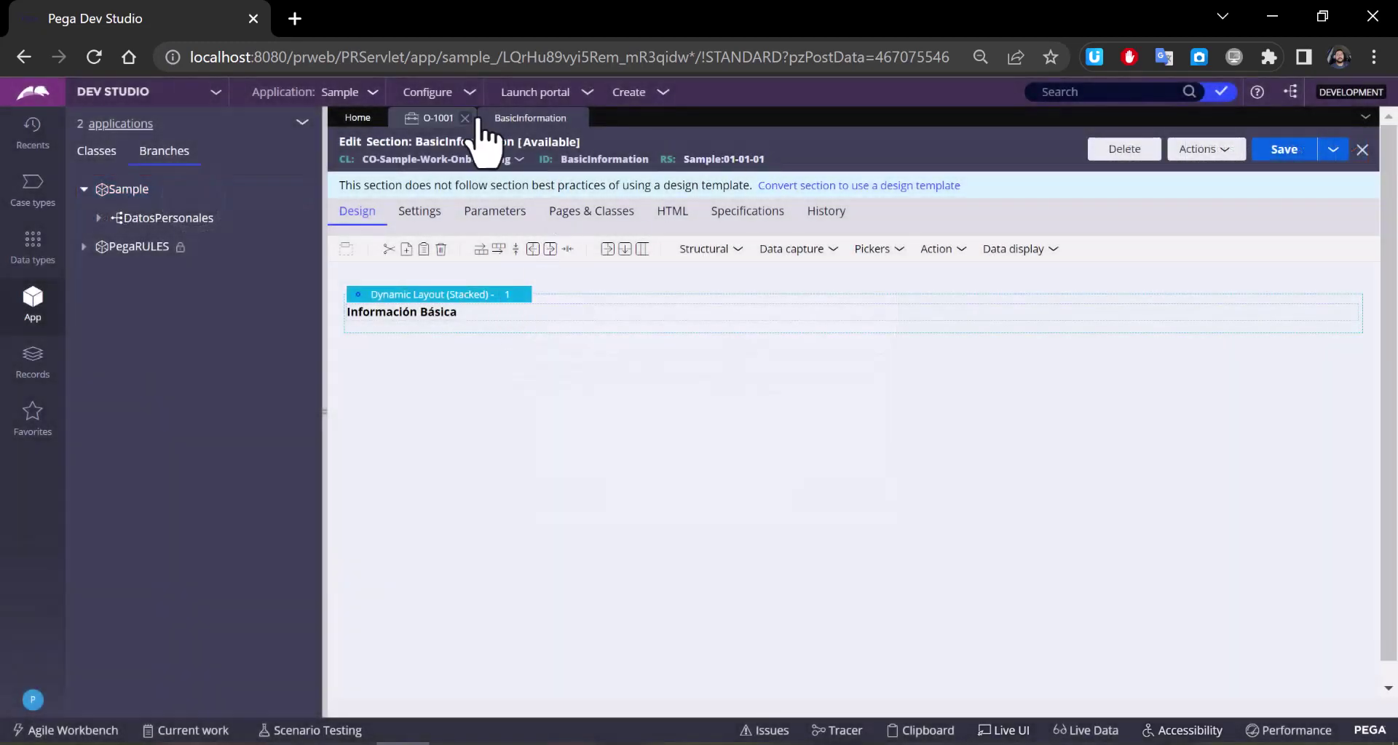
Step: Save a copy of the BasicInformation section into the DatosPersonales branch with ruleset Sample, and open it
left_click(1333, 150)
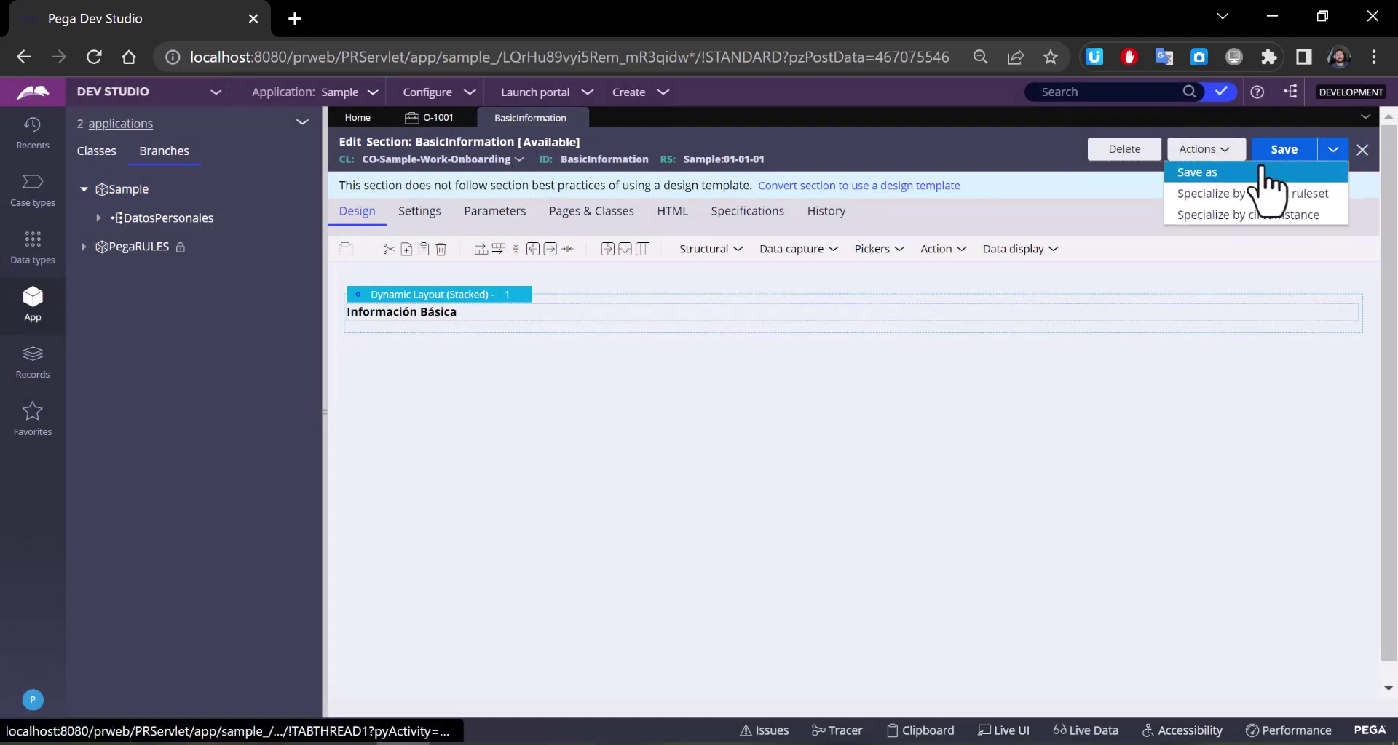
left_click(1197, 173)
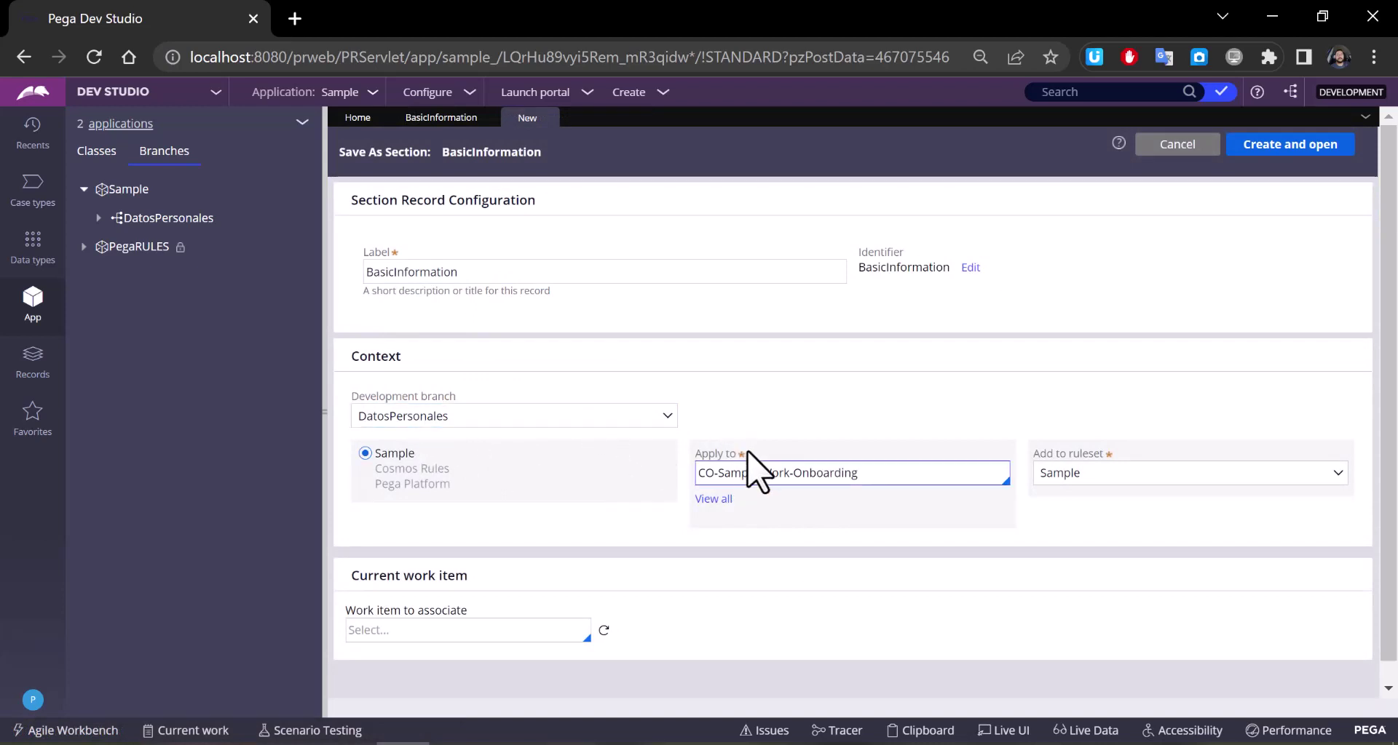
left_click(1102, 477)
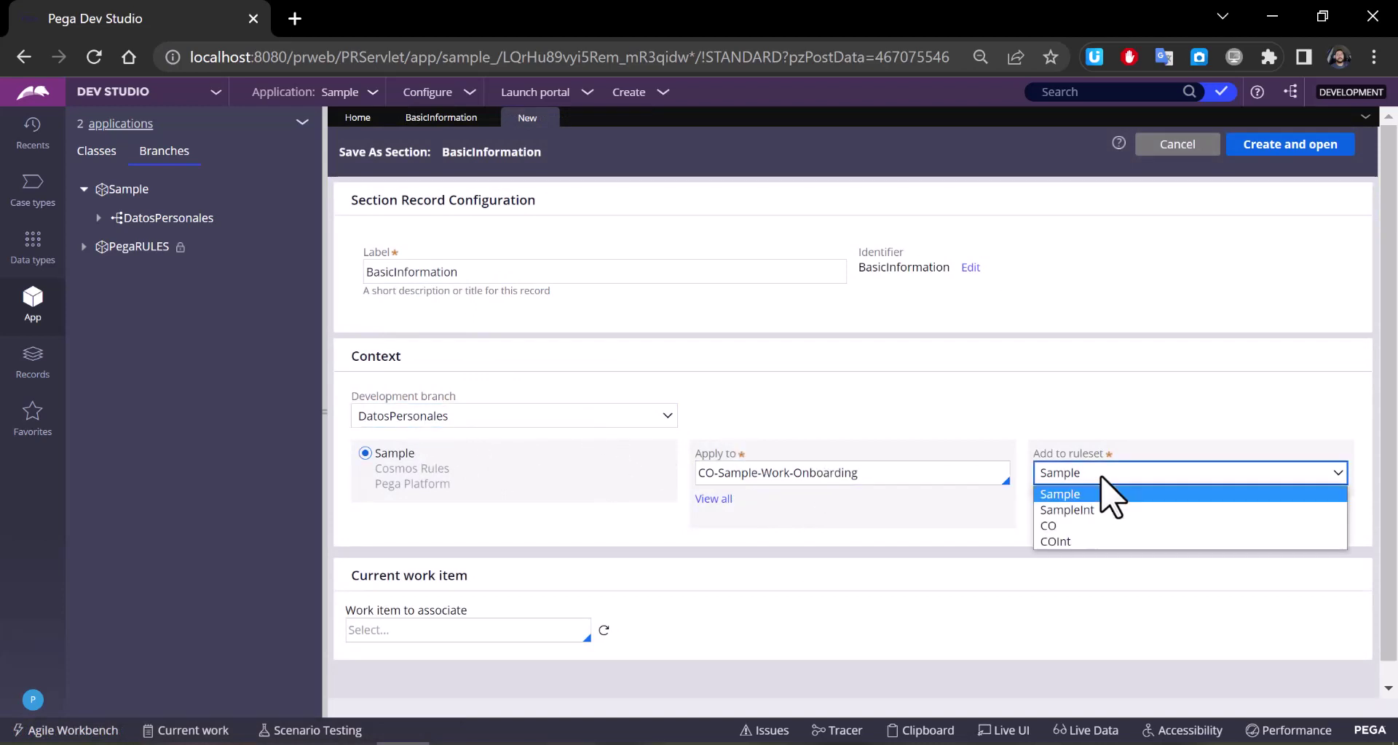
left_click(1101, 478)
left_click(1271, 146)
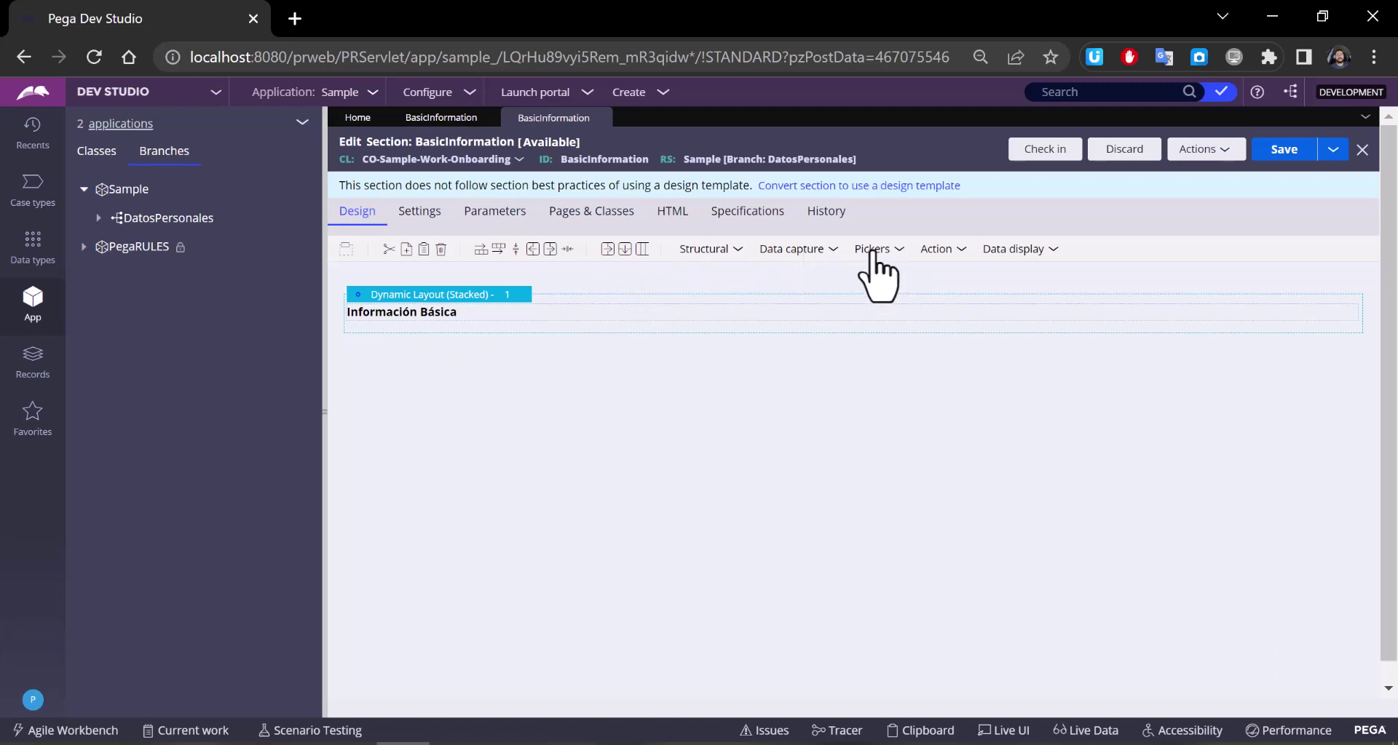
Step: Add two text input fields below the Información Básica label in the section's stacked layout
left_click(834, 250)
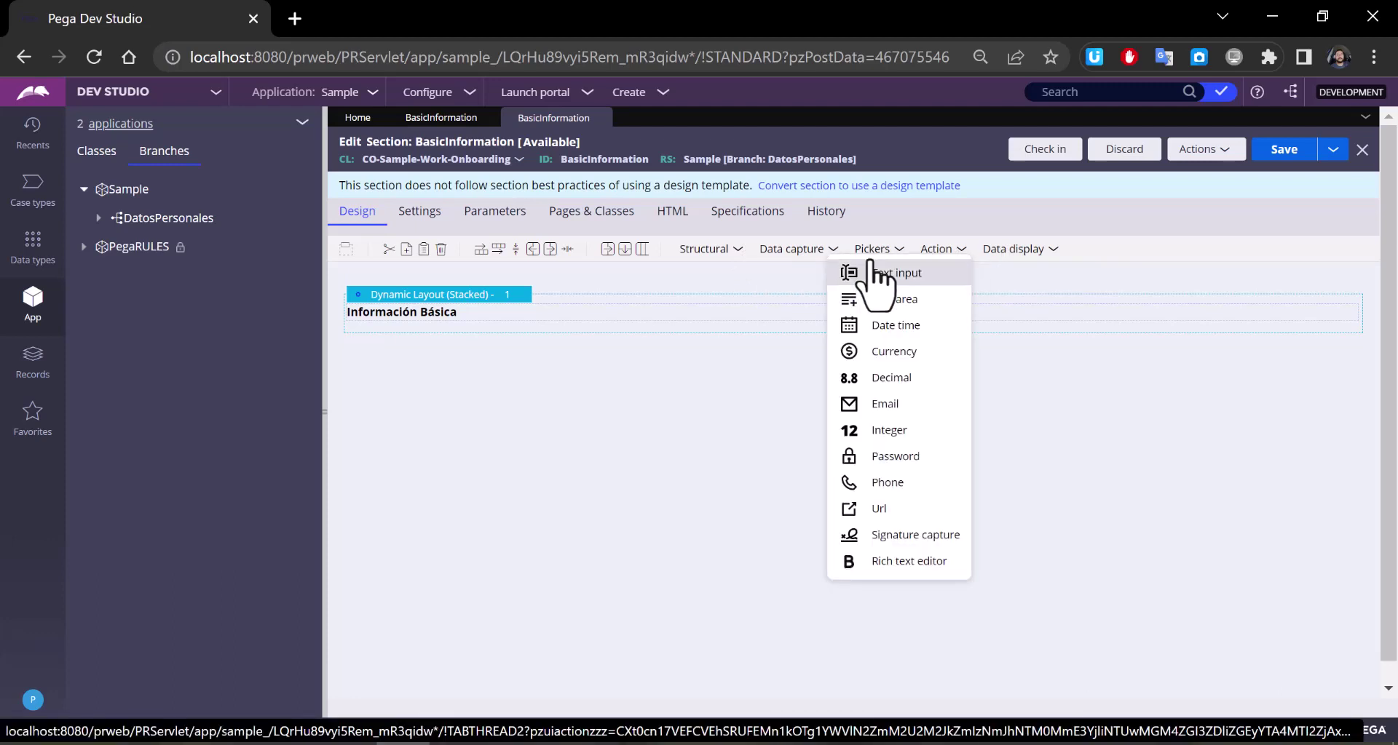
left_click_drag(905, 273, 466, 340)
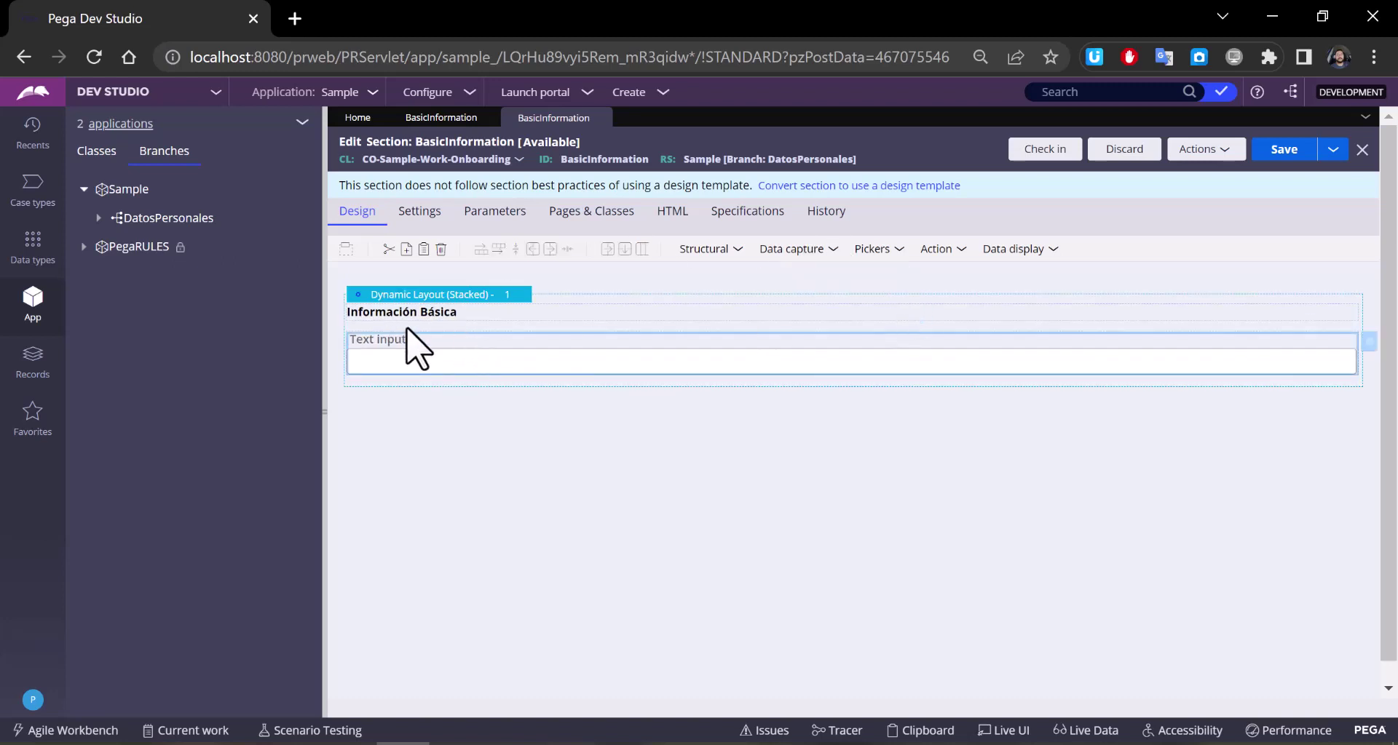
left_click(826, 251)
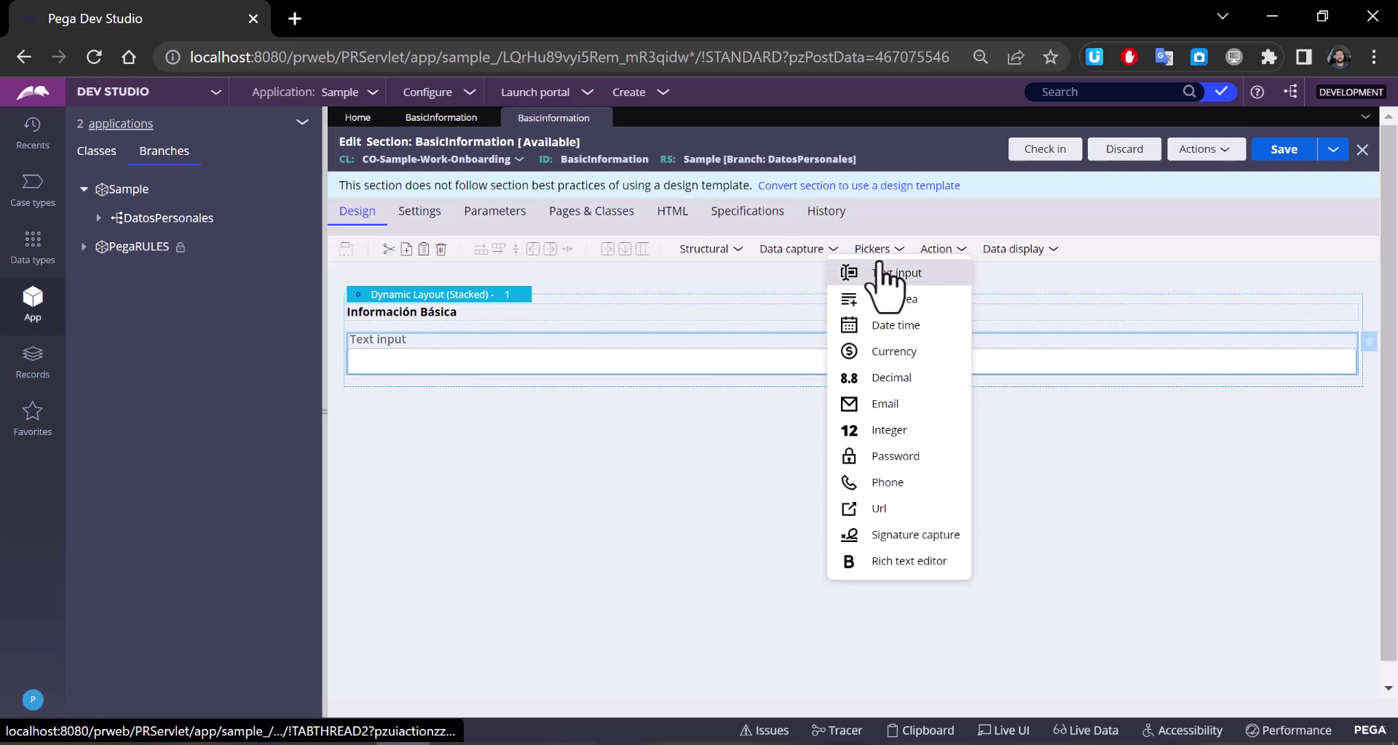
left_click_drag(883, 266, 546, 400)
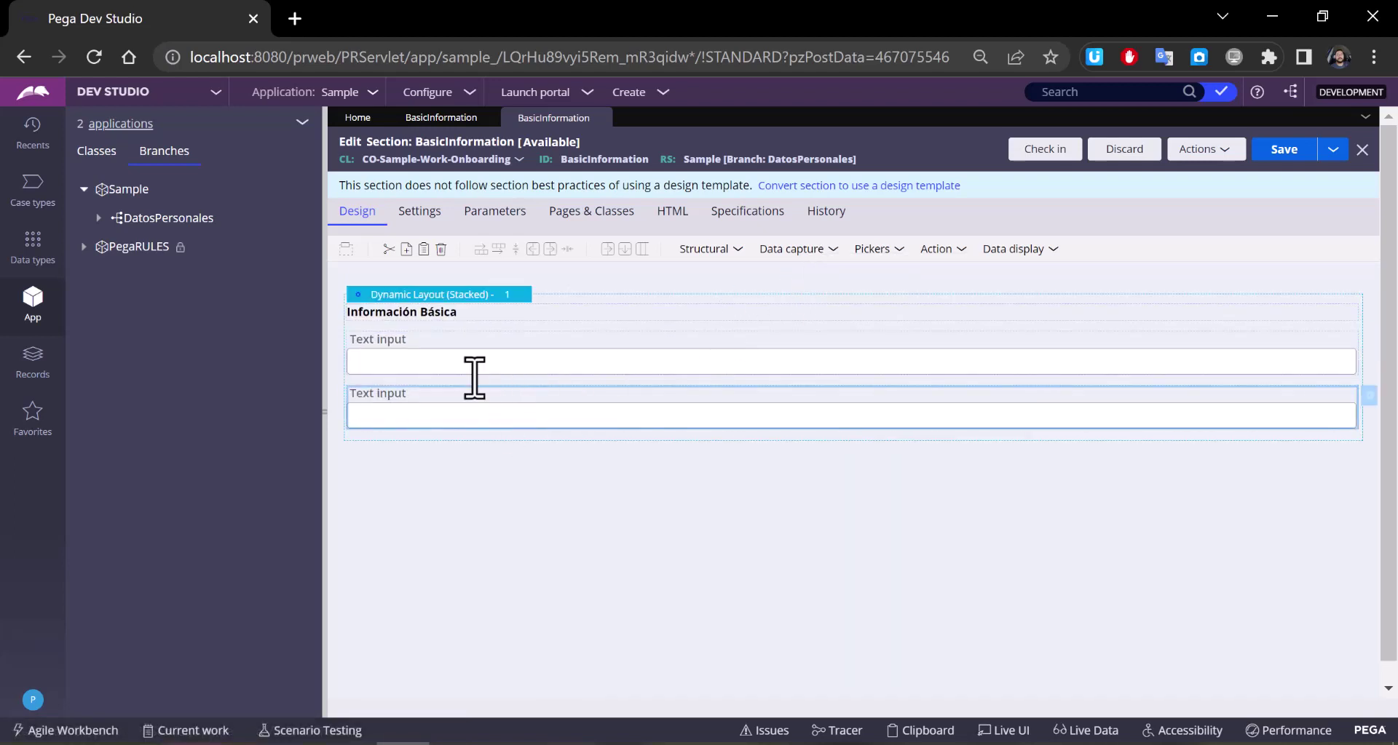
Step: Add a radio buttons control and a dropdown below the two text inputs
left_click(829, 249)
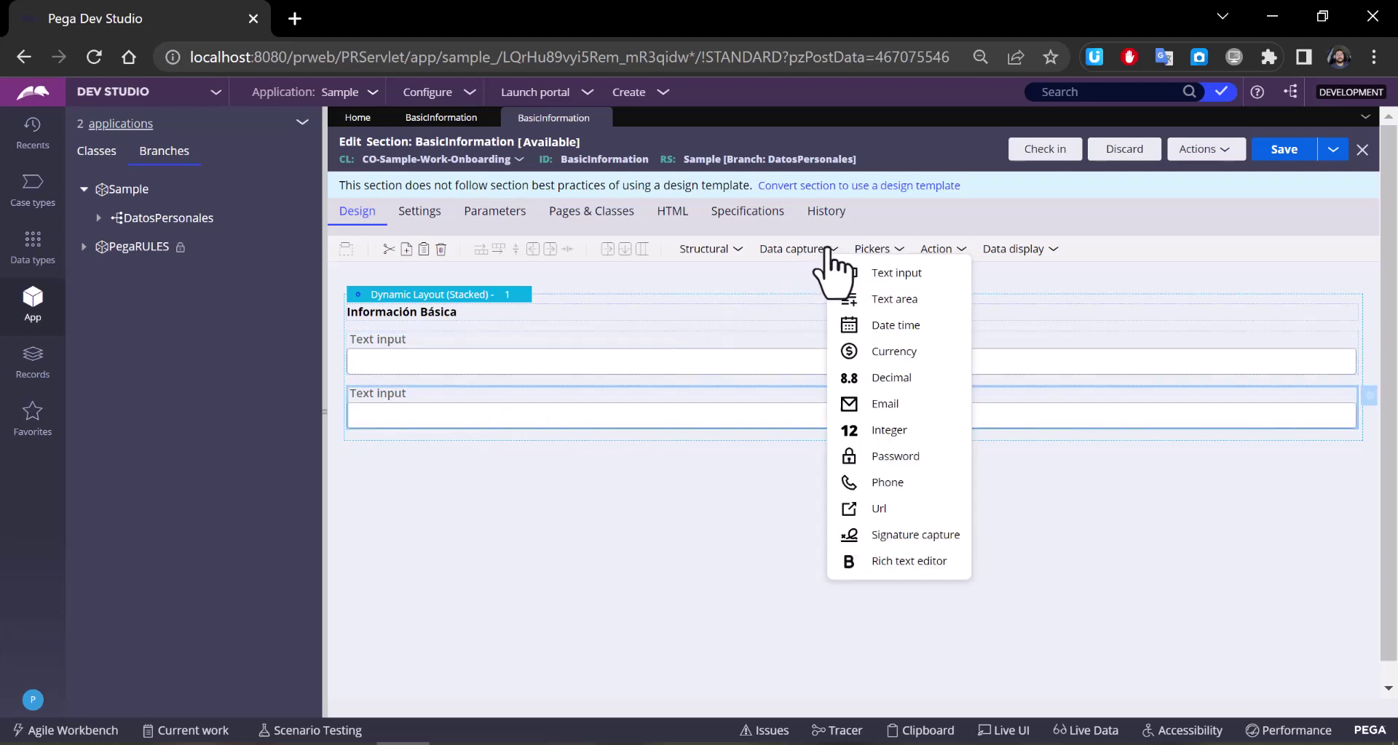
left_click(884, 251)
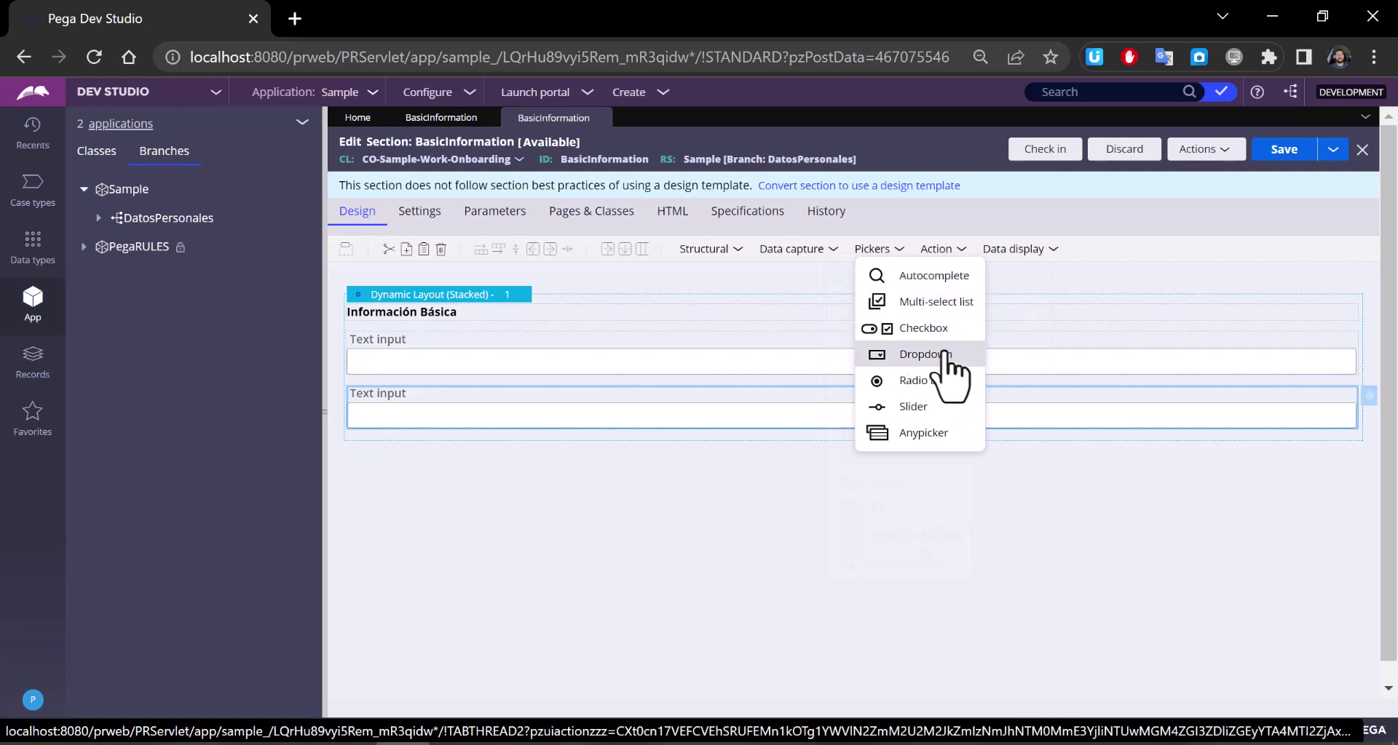
left_click_drag(940, 380, 568, 451)
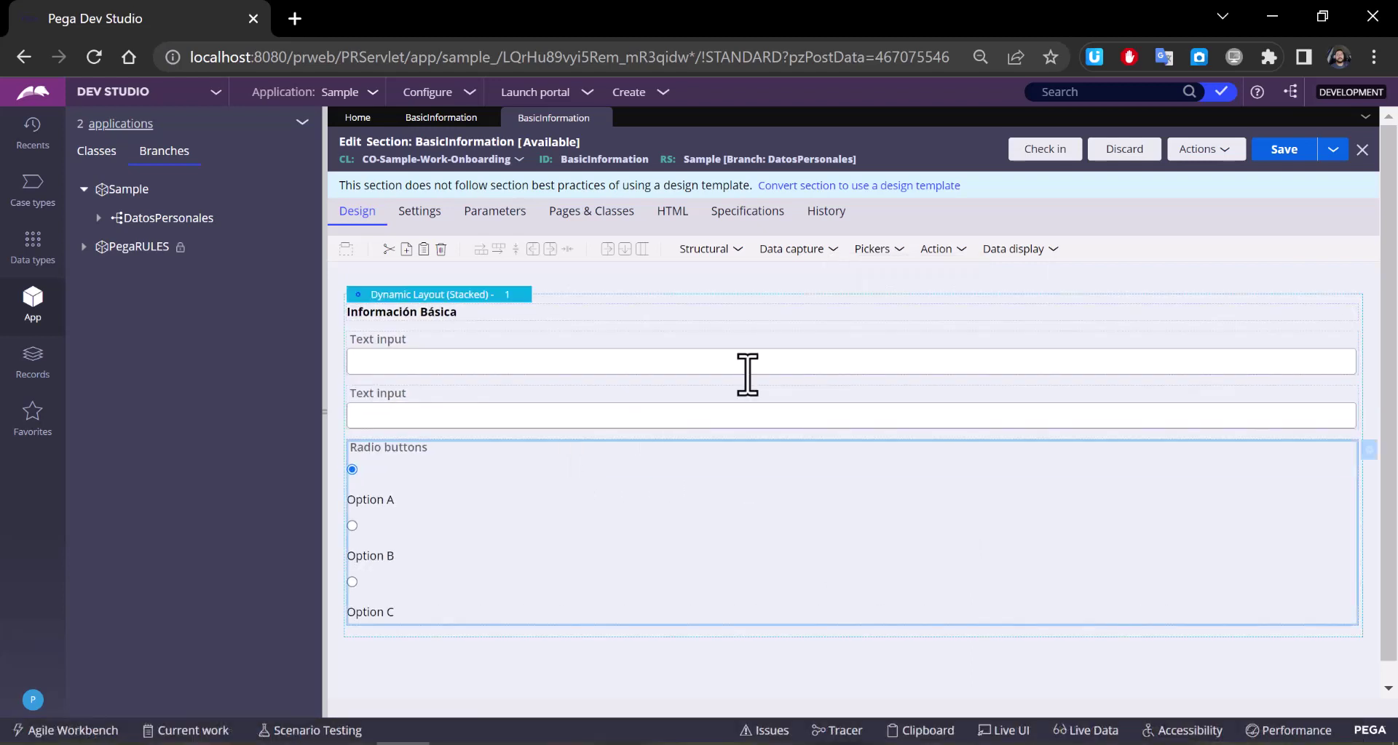
left_click(896, 249)
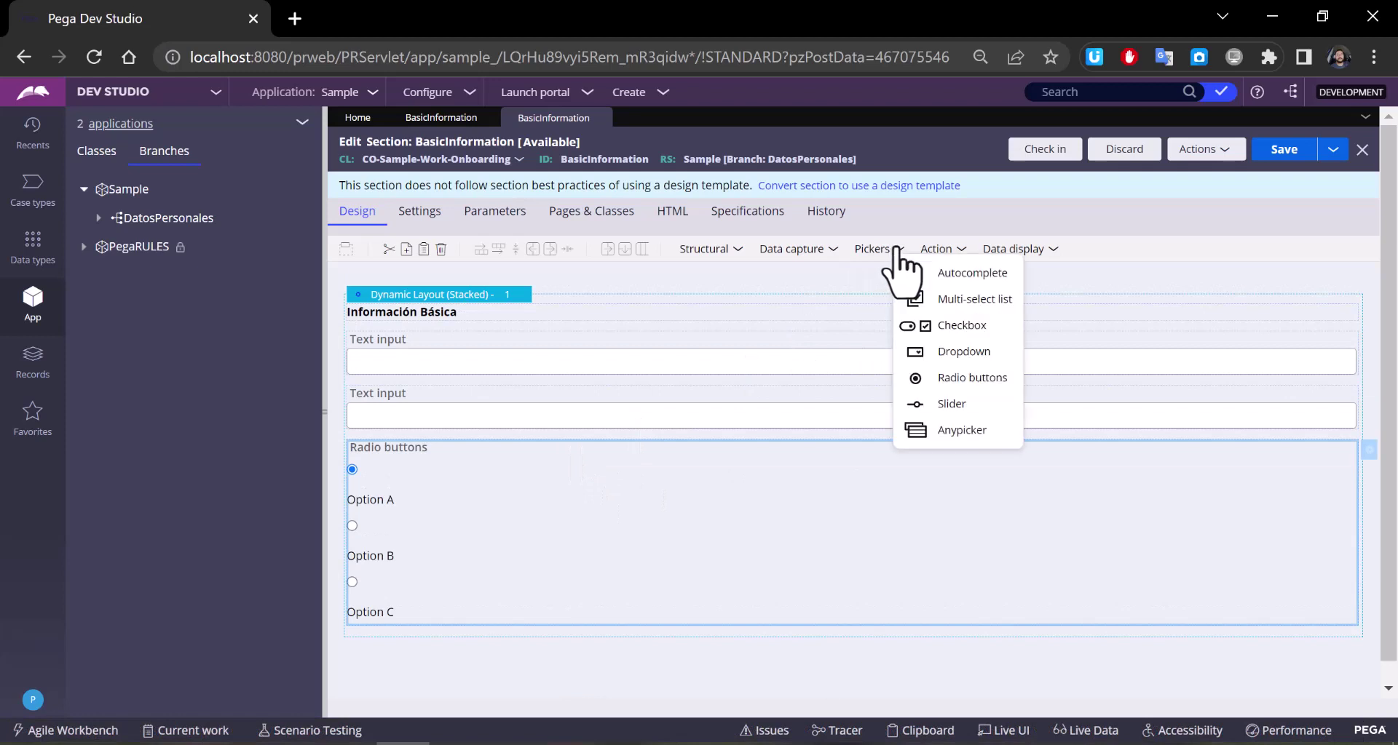
left_click(945, 248)
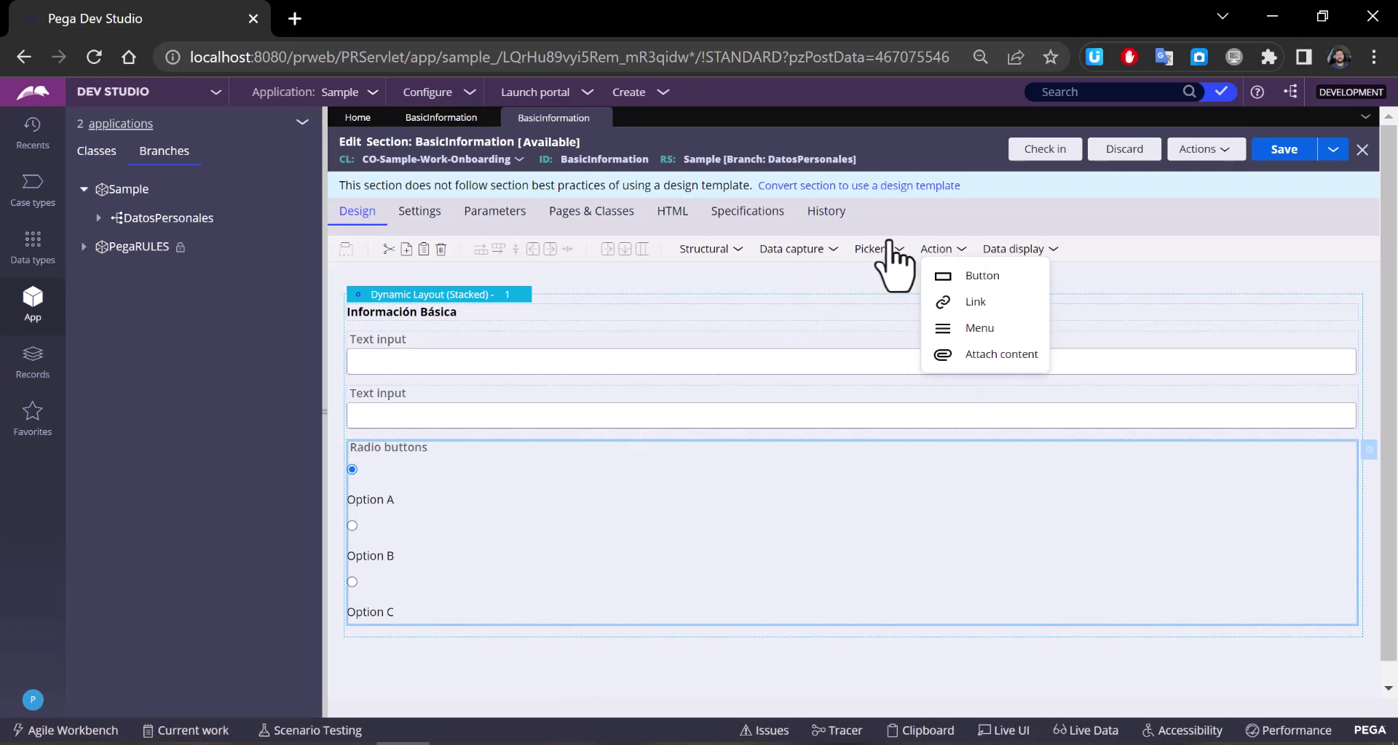
left_click(889, 250)
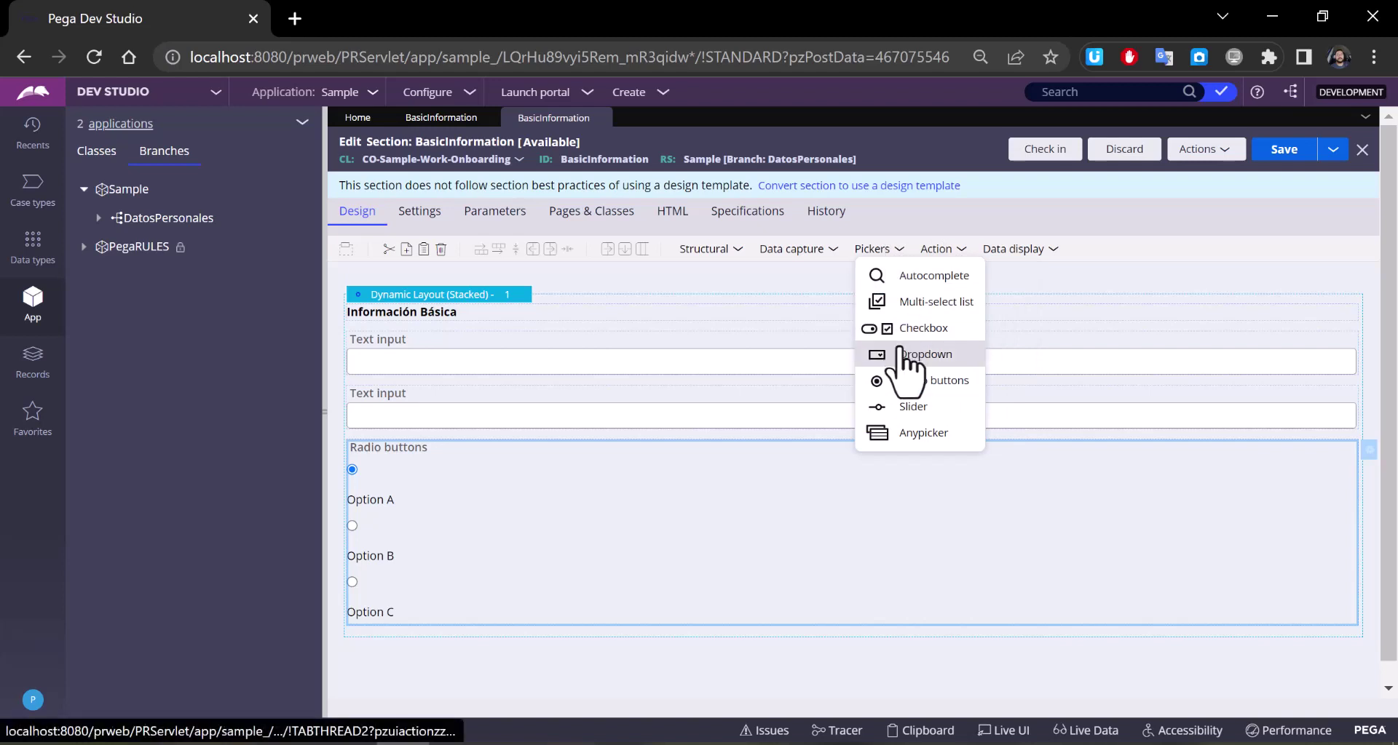
left_click_drag(908, 357, 477, 641)
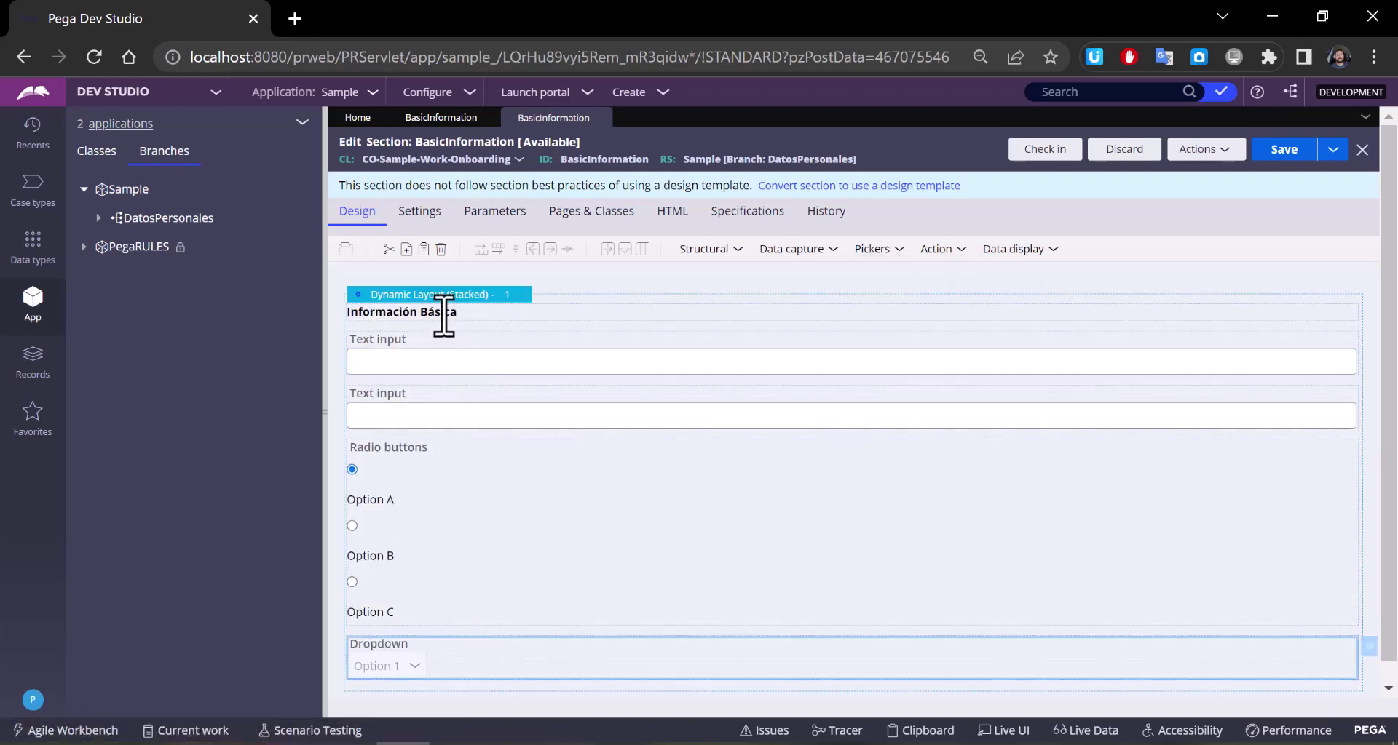
Step: Delete the Información Básica label and add a nested dynamic layout above the first text input
left_click(482, 313)
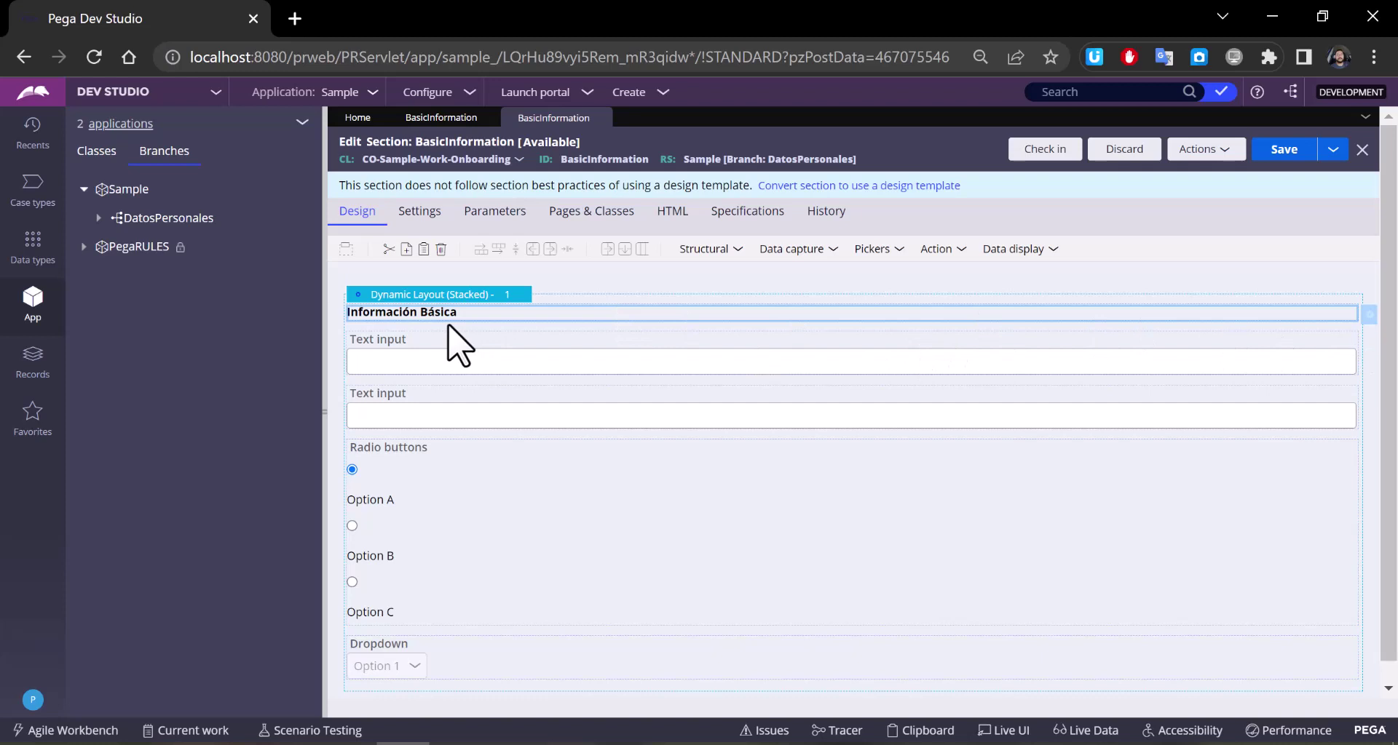
key("Delete")
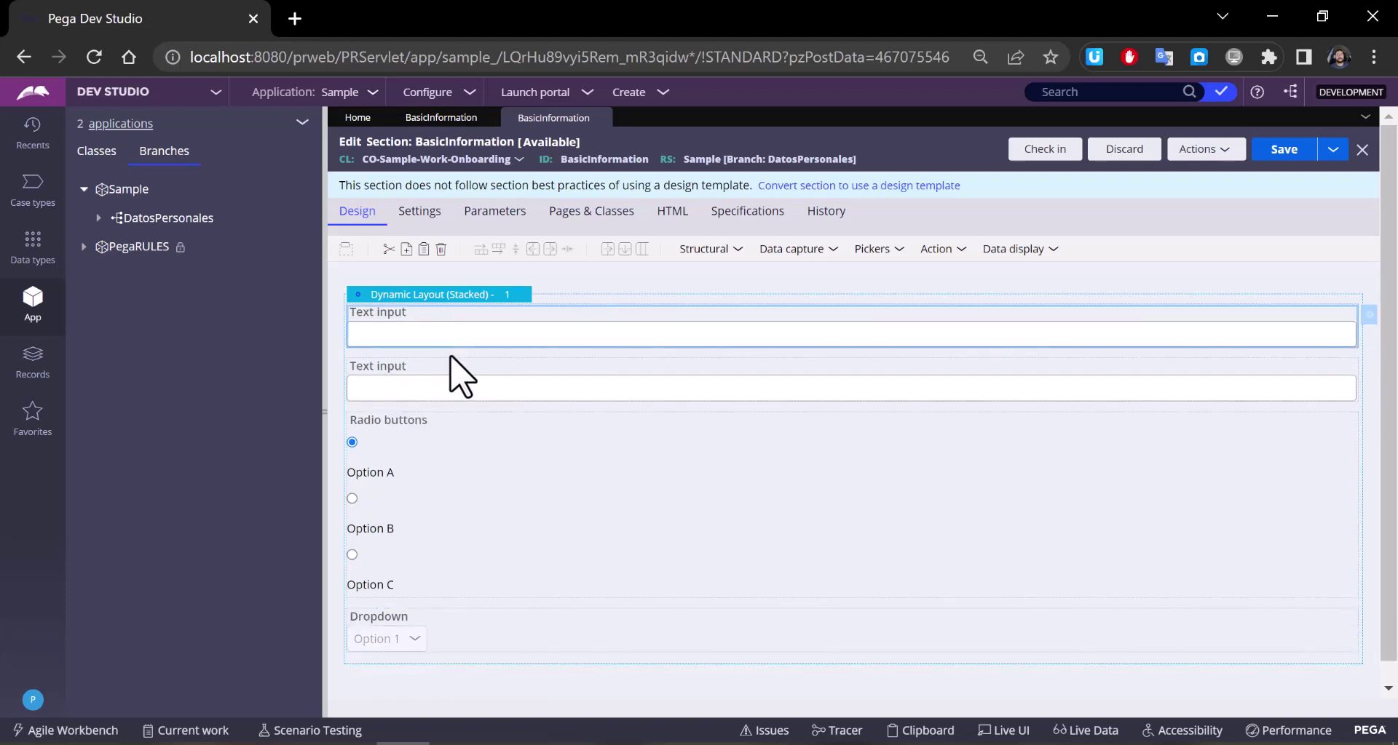
left_click(732, 249)
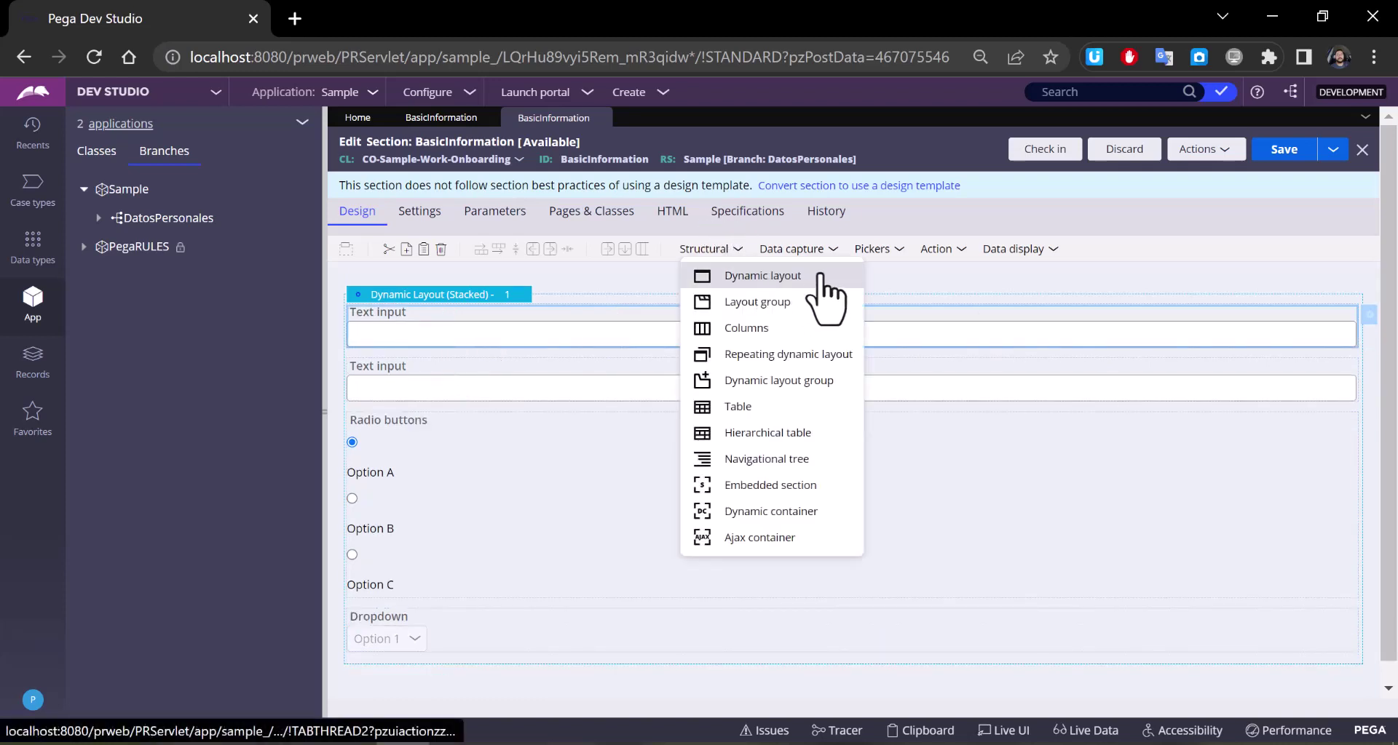
left_click_drag(819, 275, 452, 336)
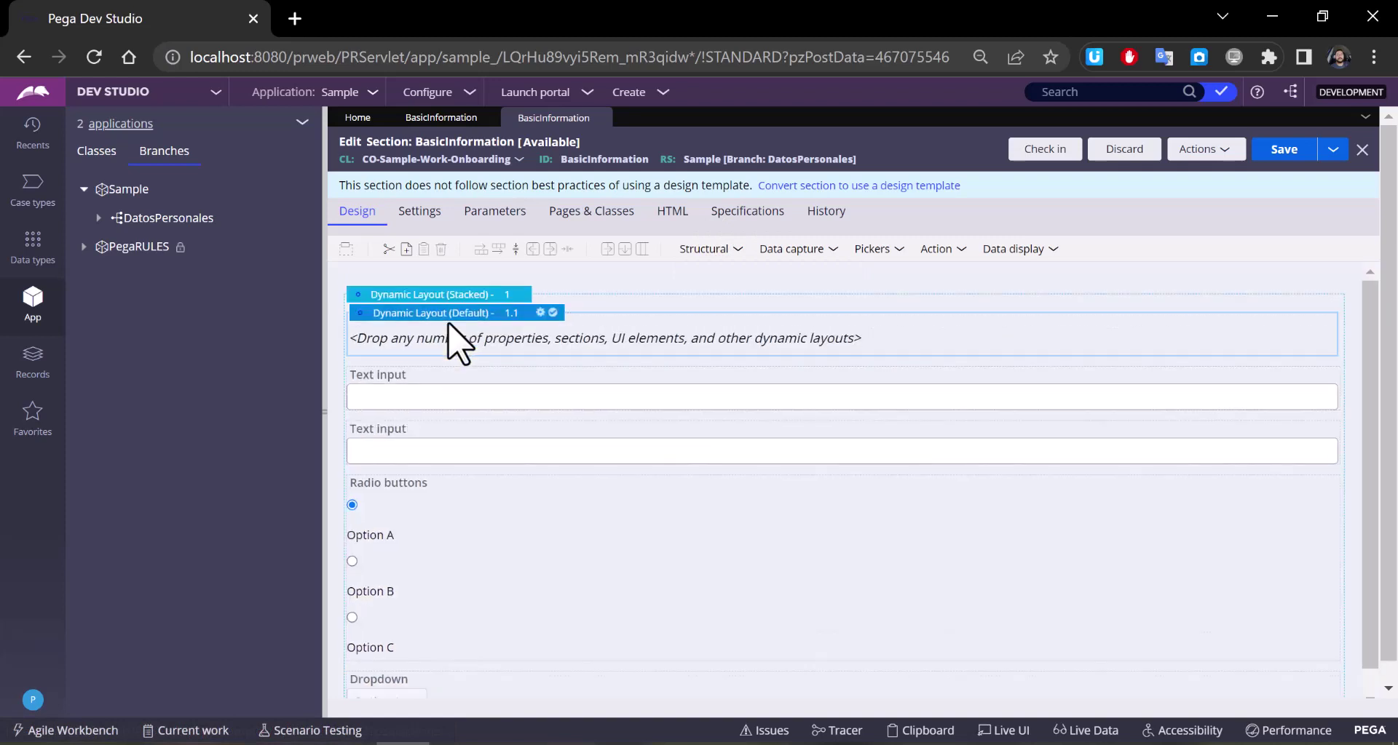
Step: Move both text inputs, the radio buttons and the dropdown into the nested dynamic layout, in that order
left_click(441, 393)
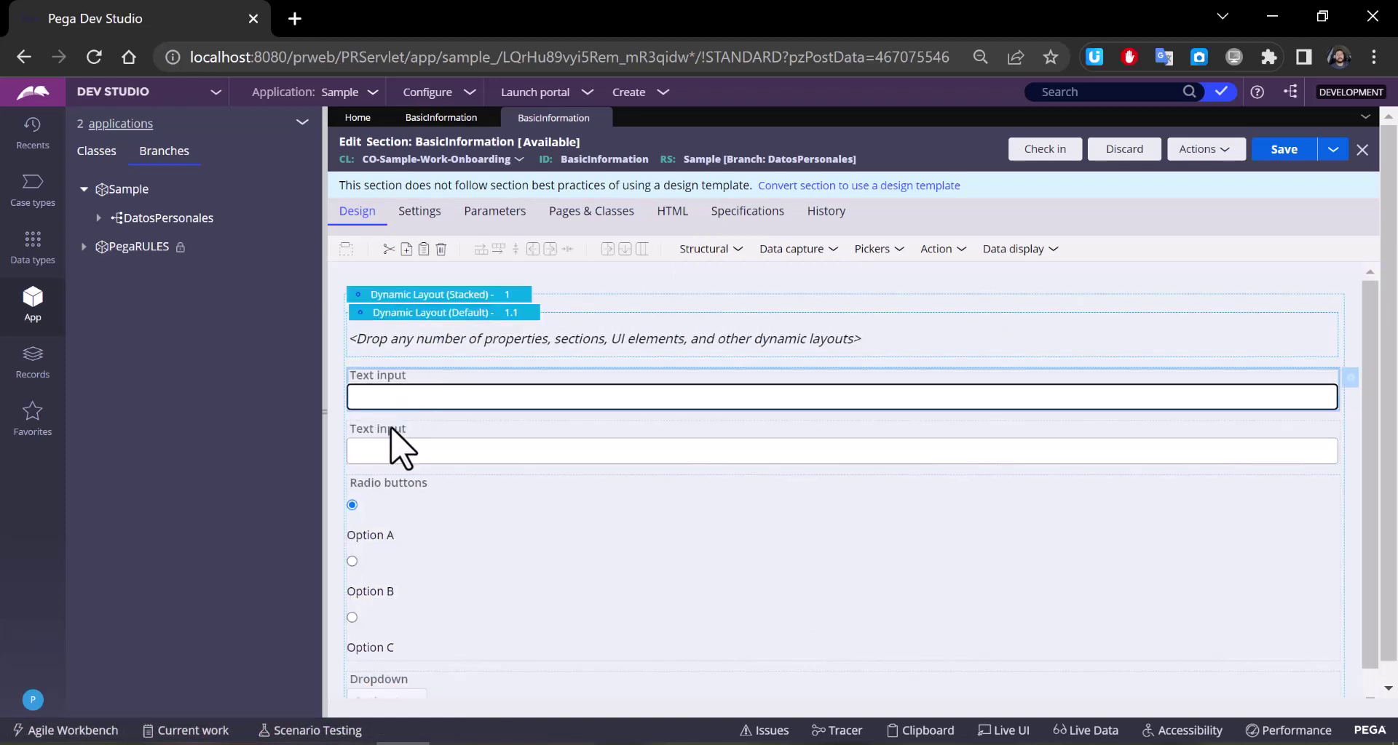
left_click_drag(353, 396, 502, 353)
left_click(378, 408)
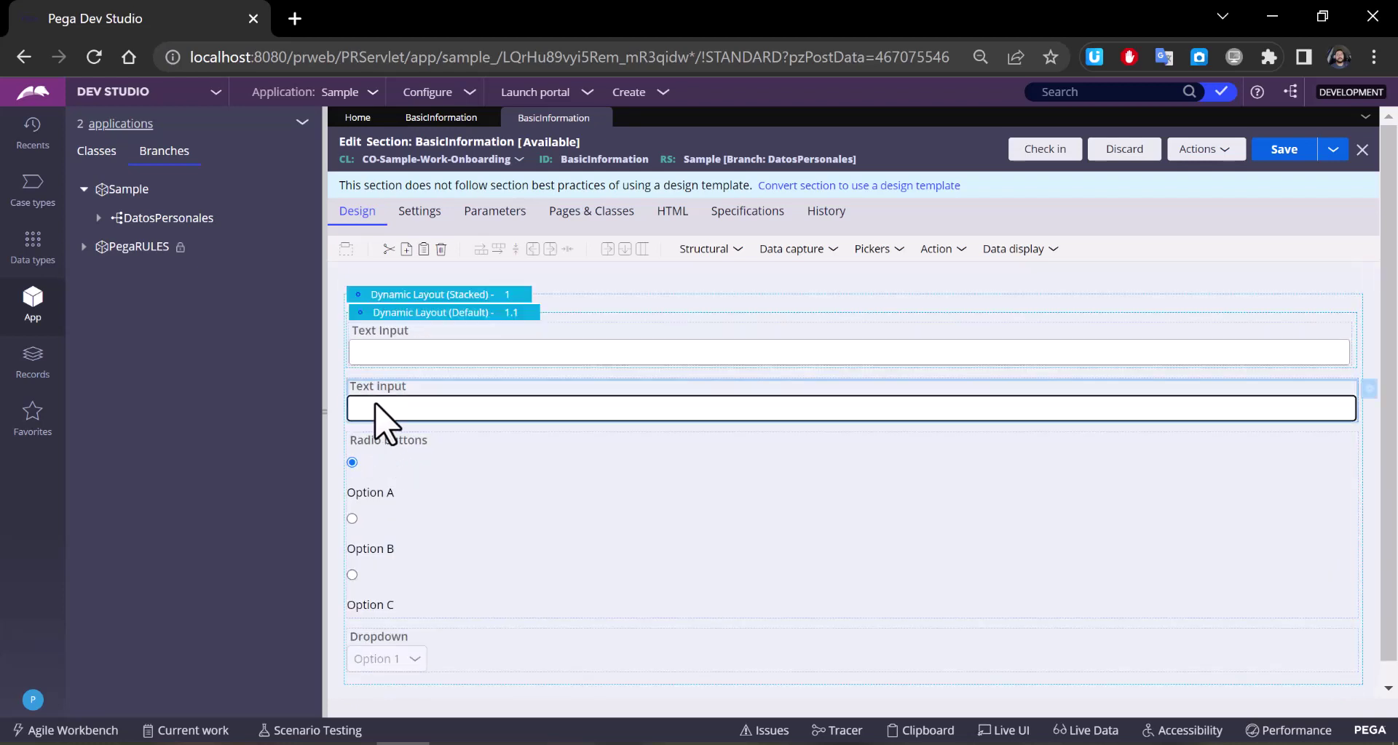
left_click_drag(375, 406, 391, 369)
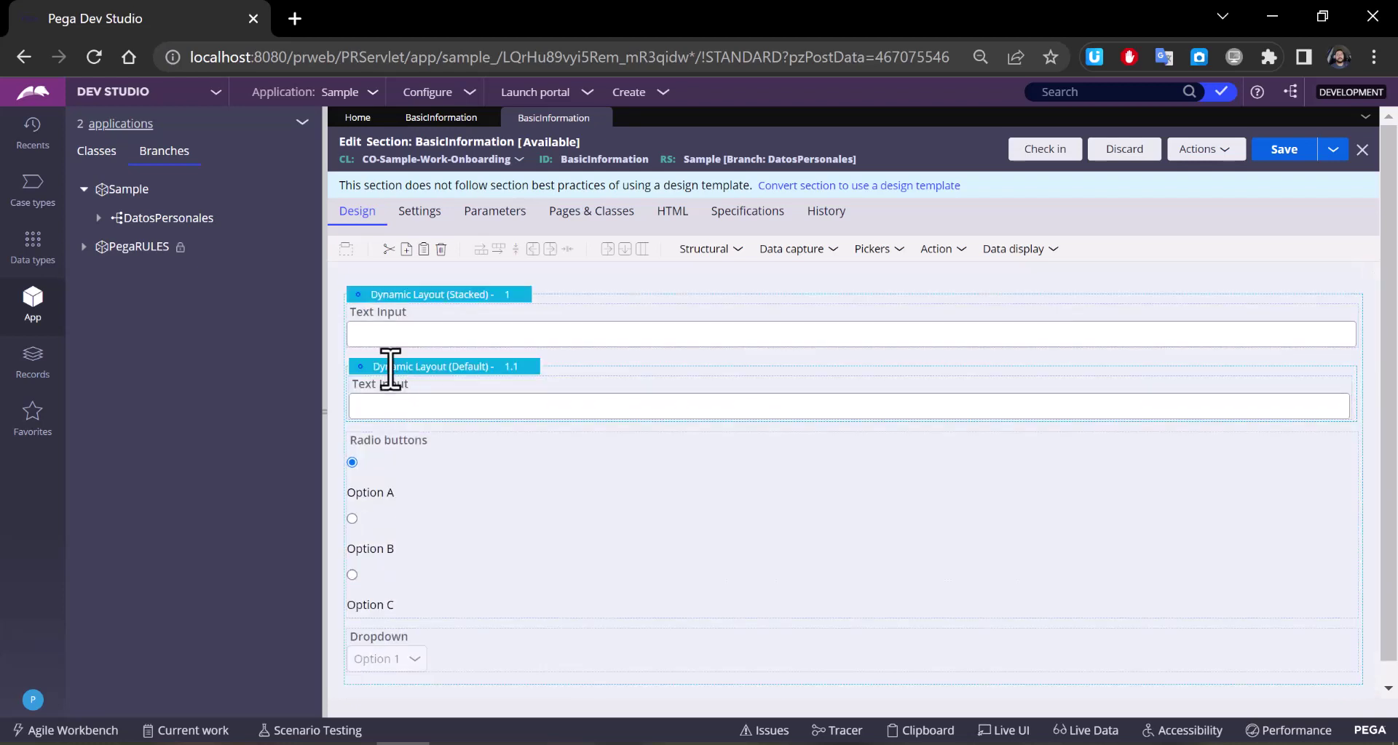
left_click(383, 324)
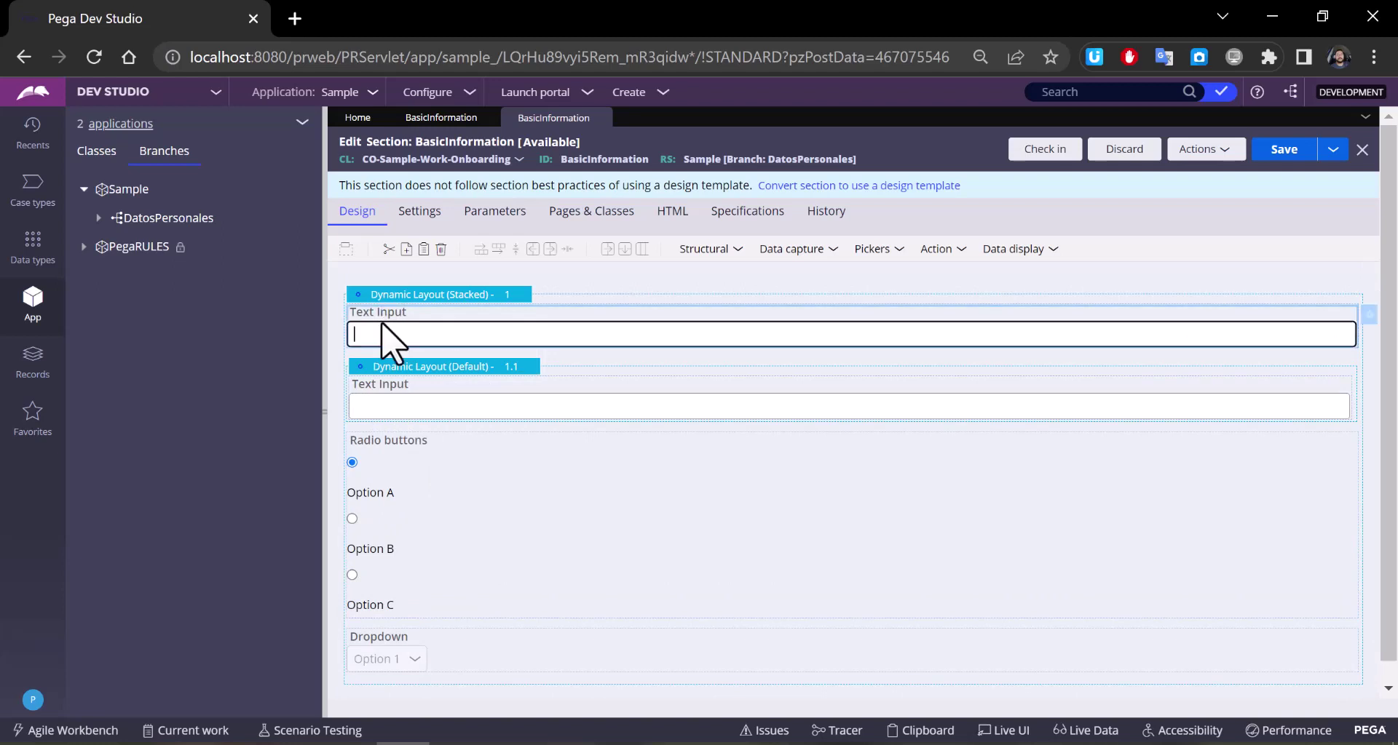
left_click_drag(381, 320, 401, 437)
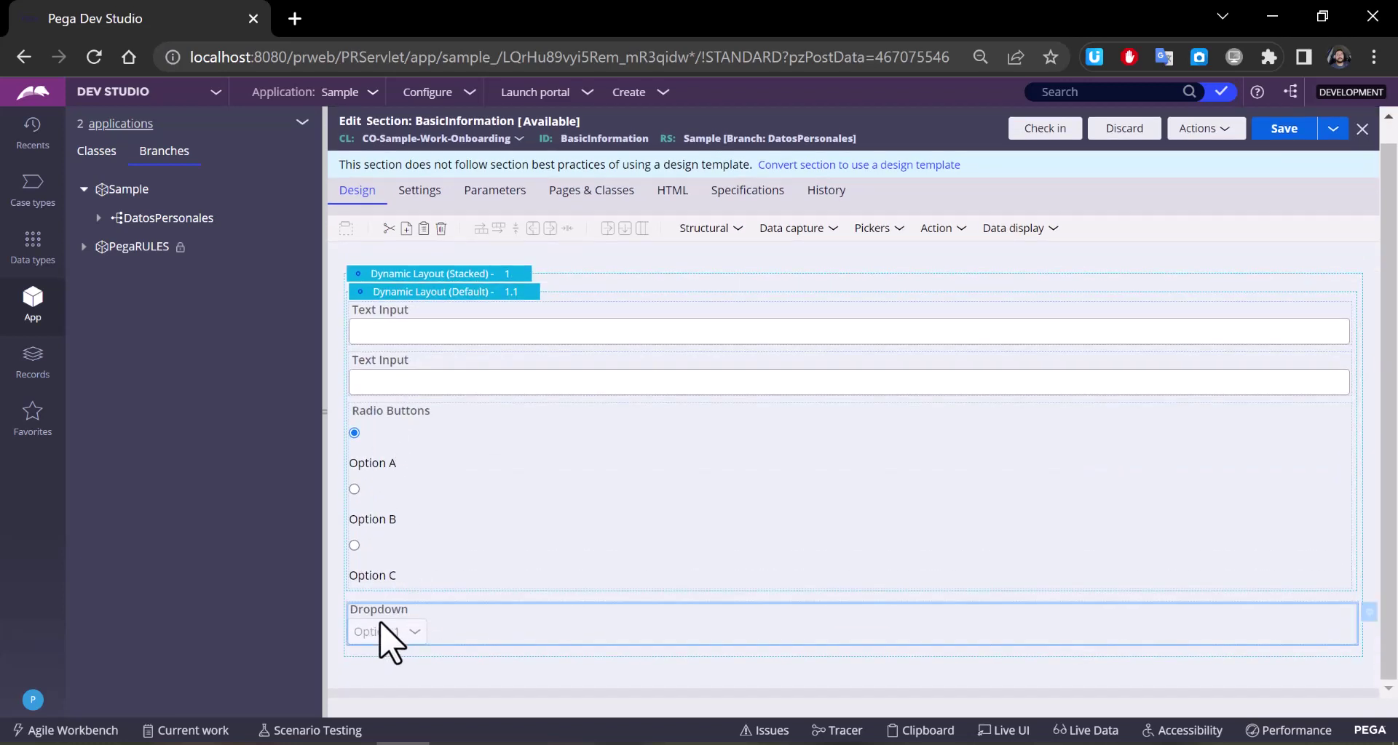
left_click_drag(380, 625, 421, 614)
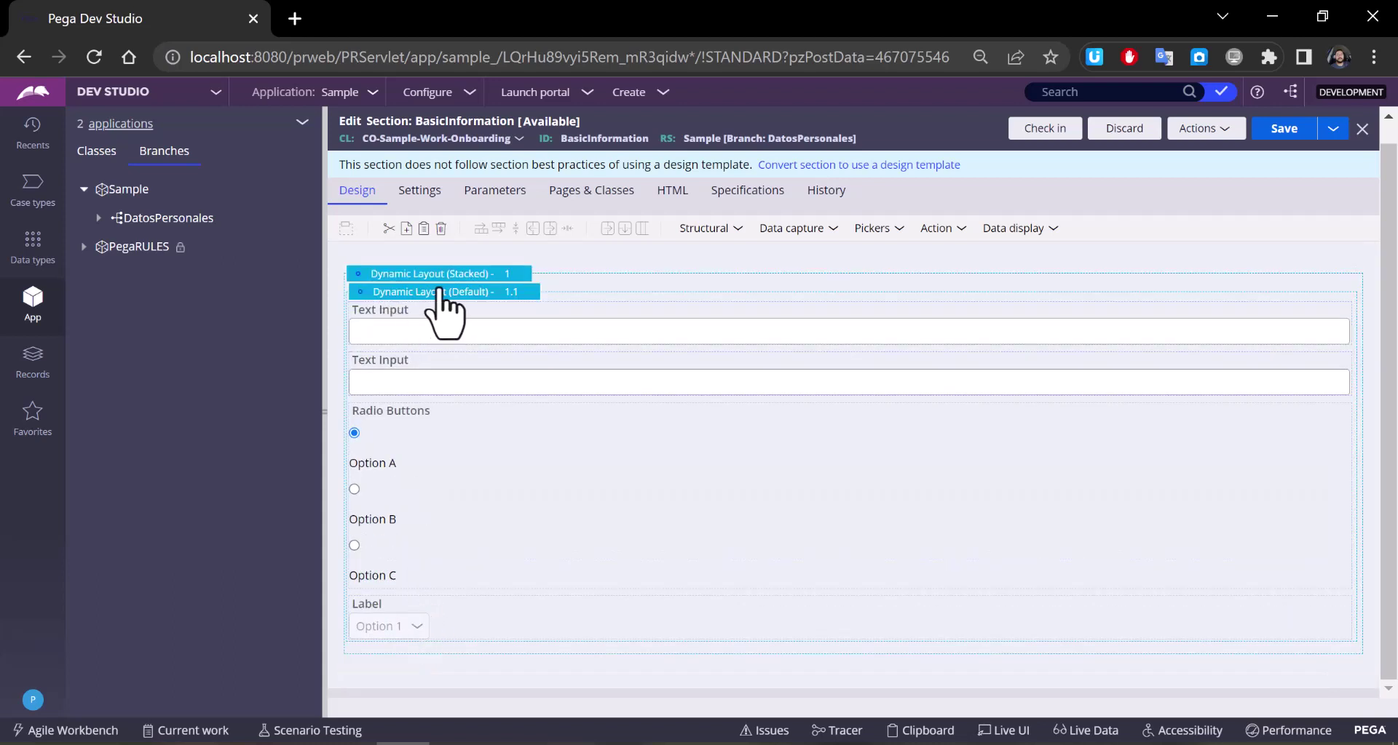
Step: Give the nested dynamic layout a header caption with the text title Datos Personales
left_click(444, 293)
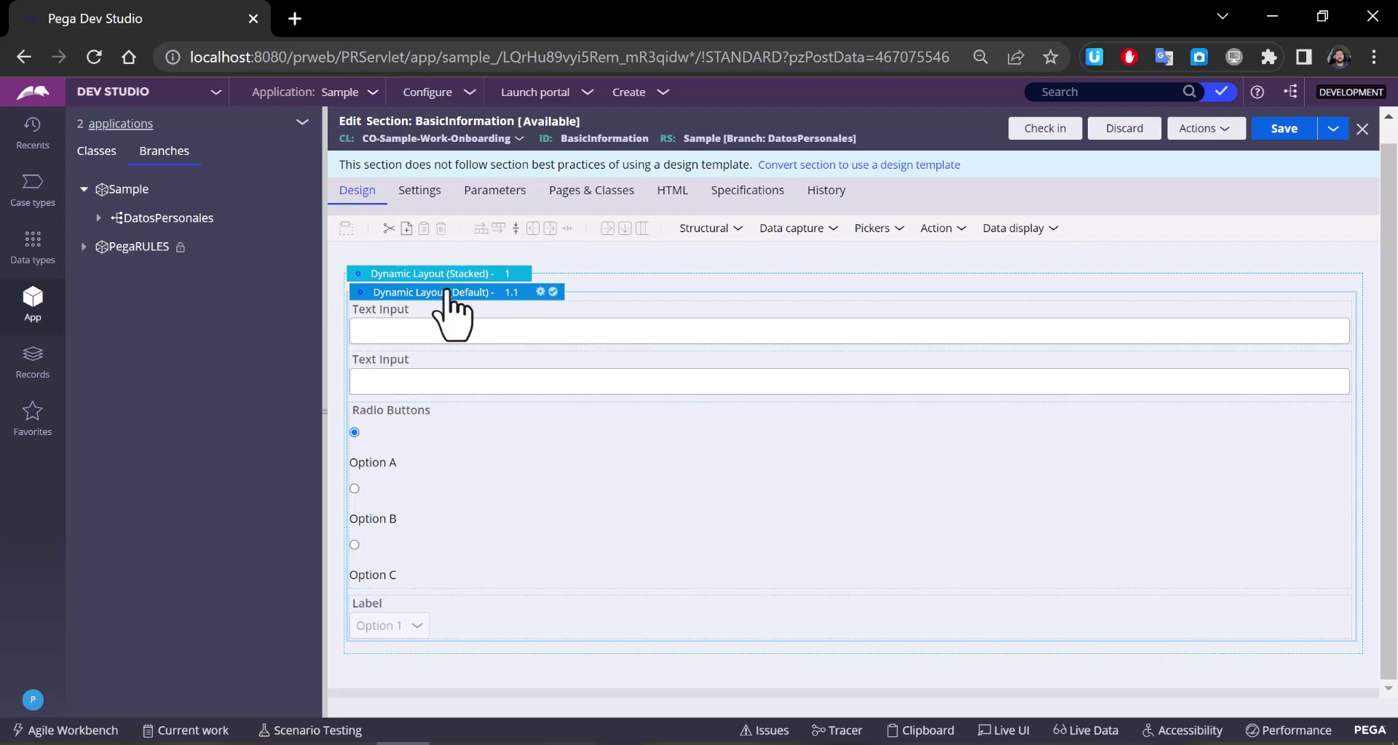
left_click(539, 292)
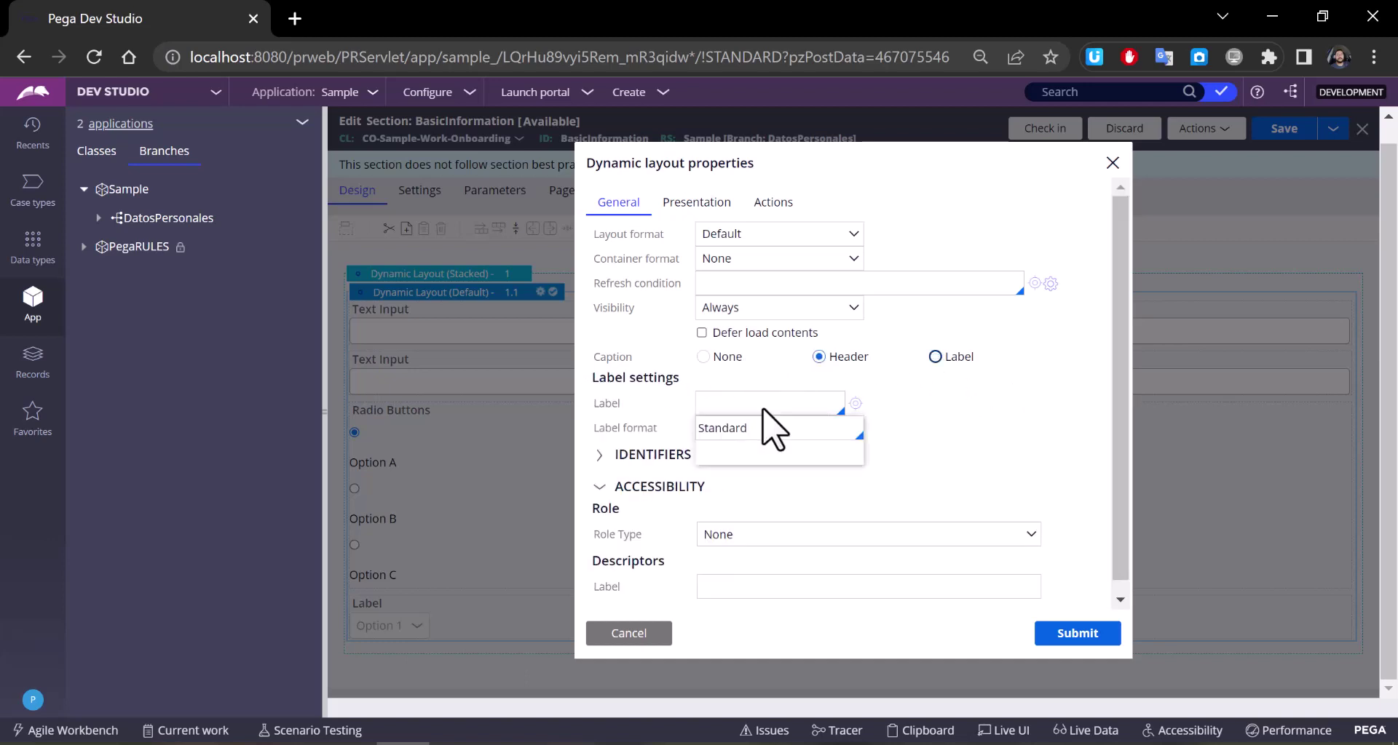
left_click(758, 407)
left_click(755, 406)
left_click(755, 408)
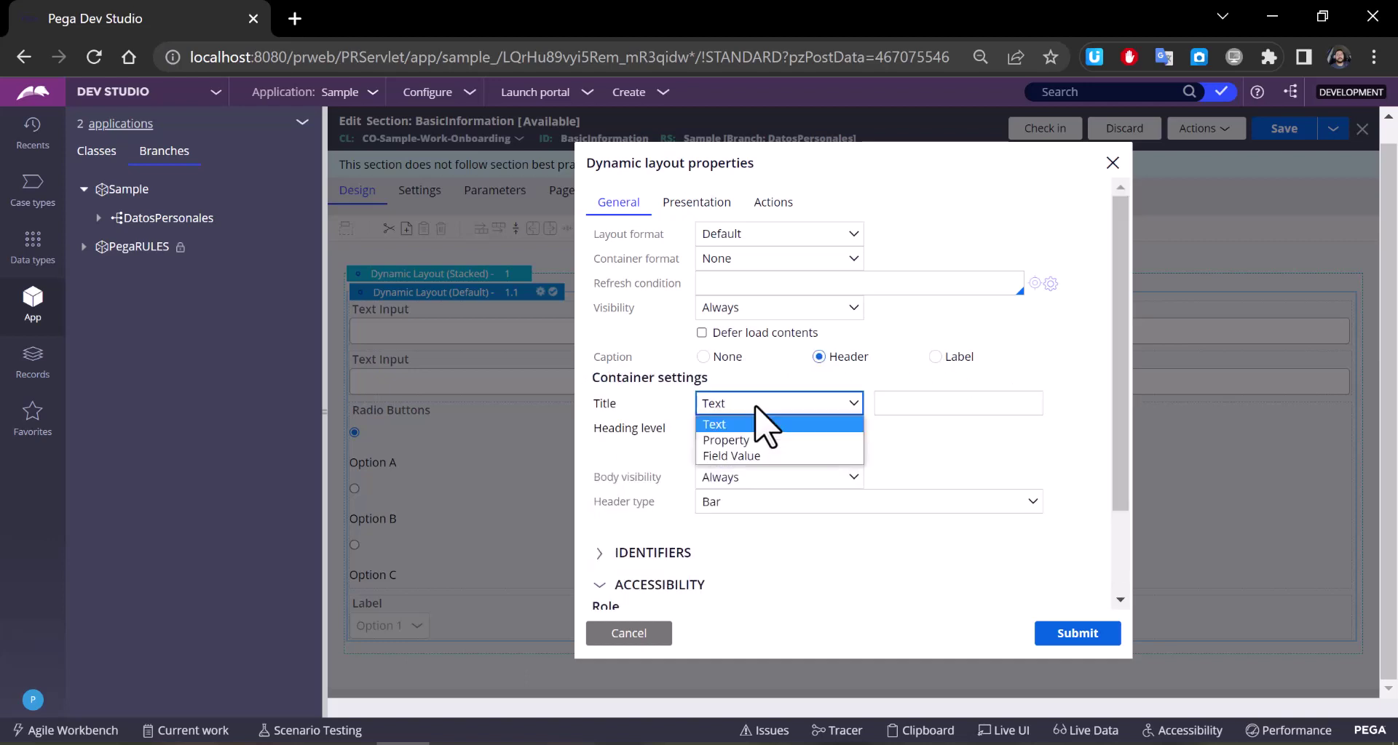
left_click(768, 417)
left_click(923, 404)
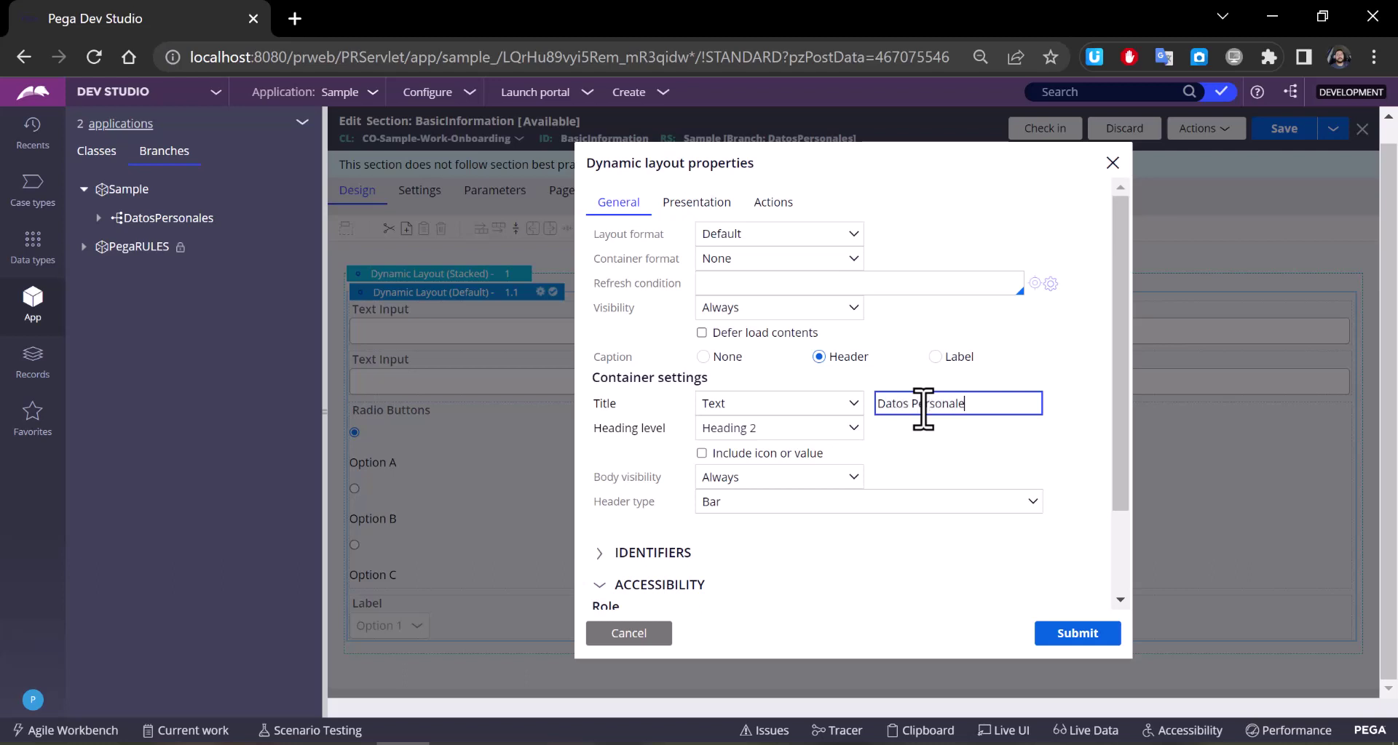
Step: Set the Datos Personales header to Heading 4 and the Collapsible header type, then save the section
left_click(845, 435)
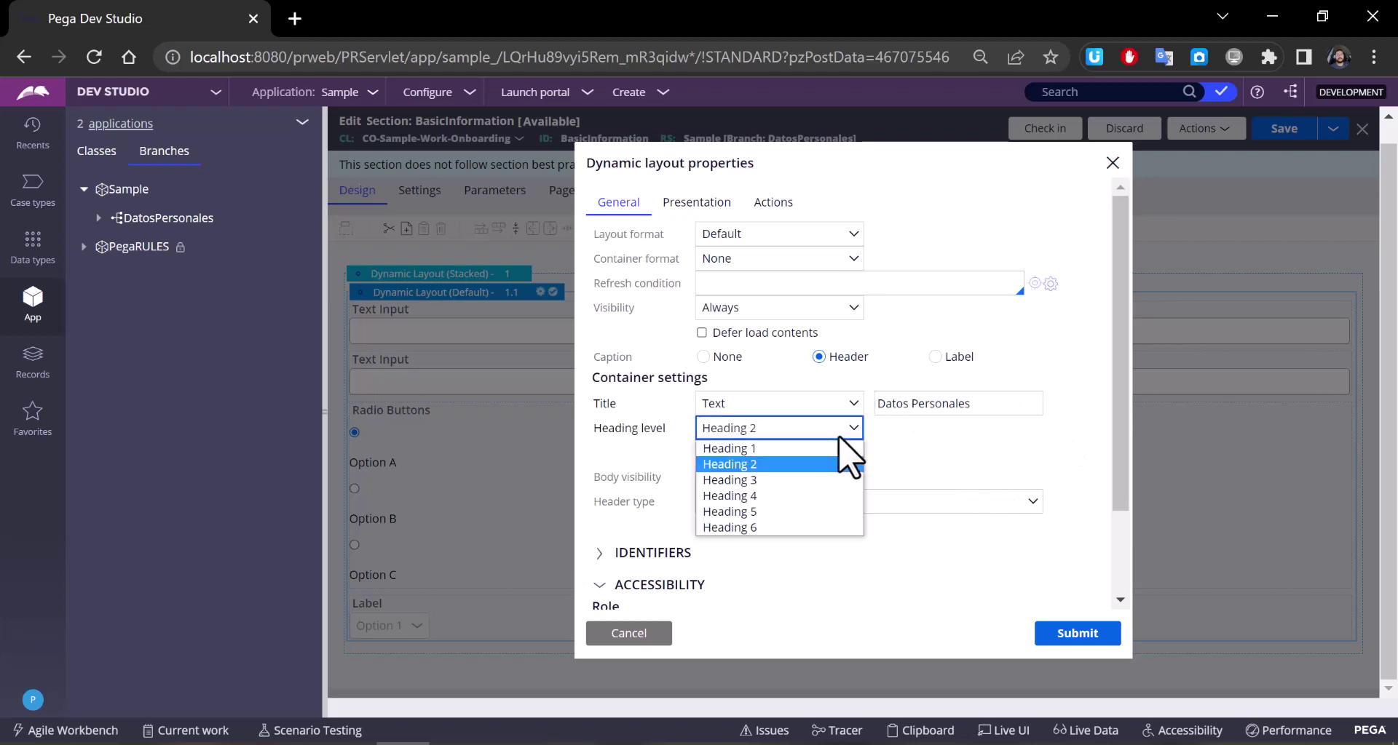
left_click(760, 496)
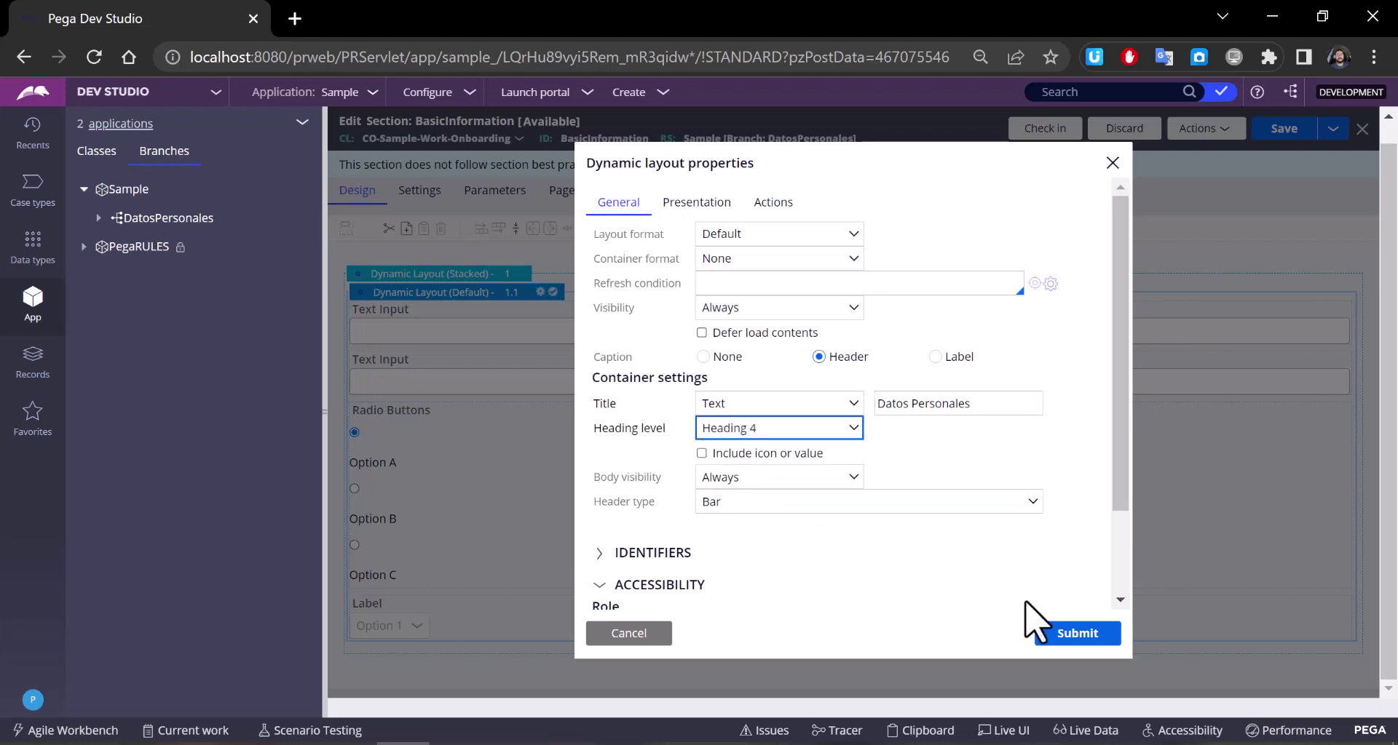
left_click(790, 501)
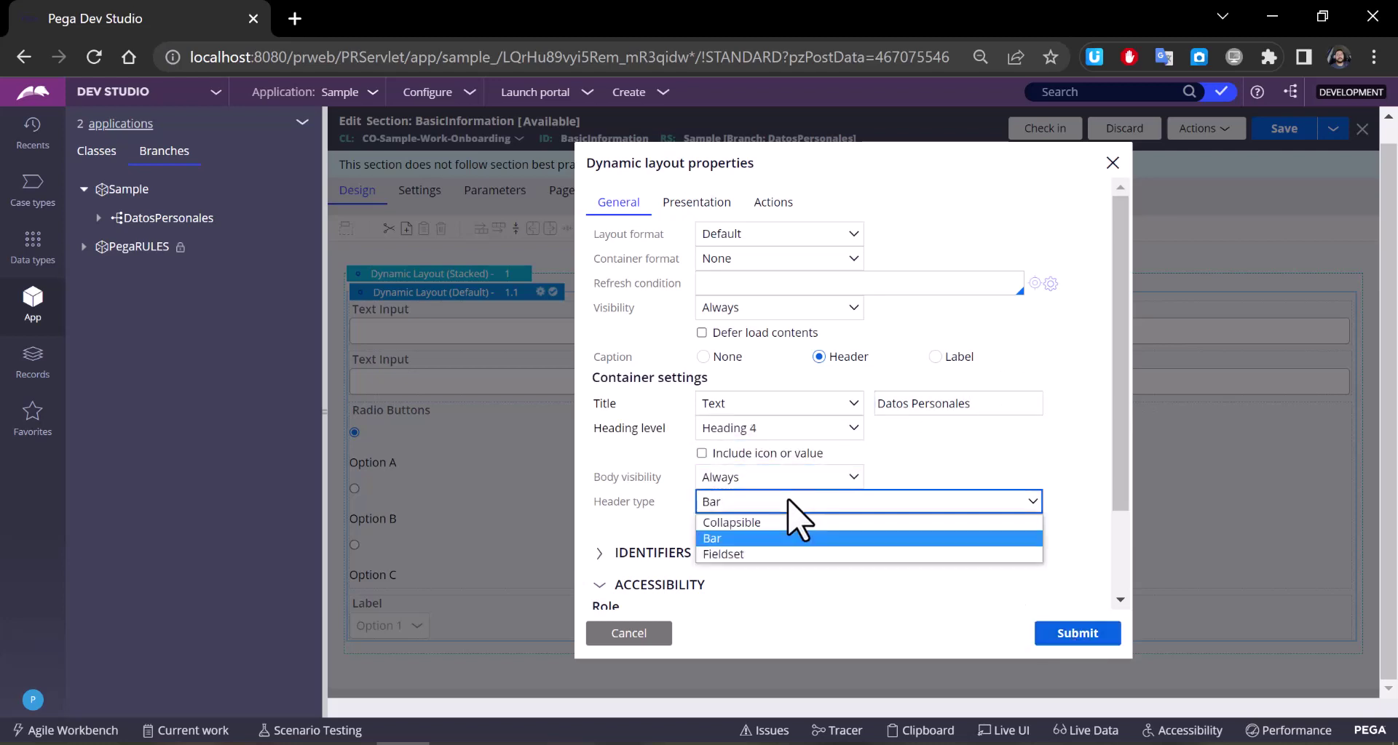
left_click(755, 524)
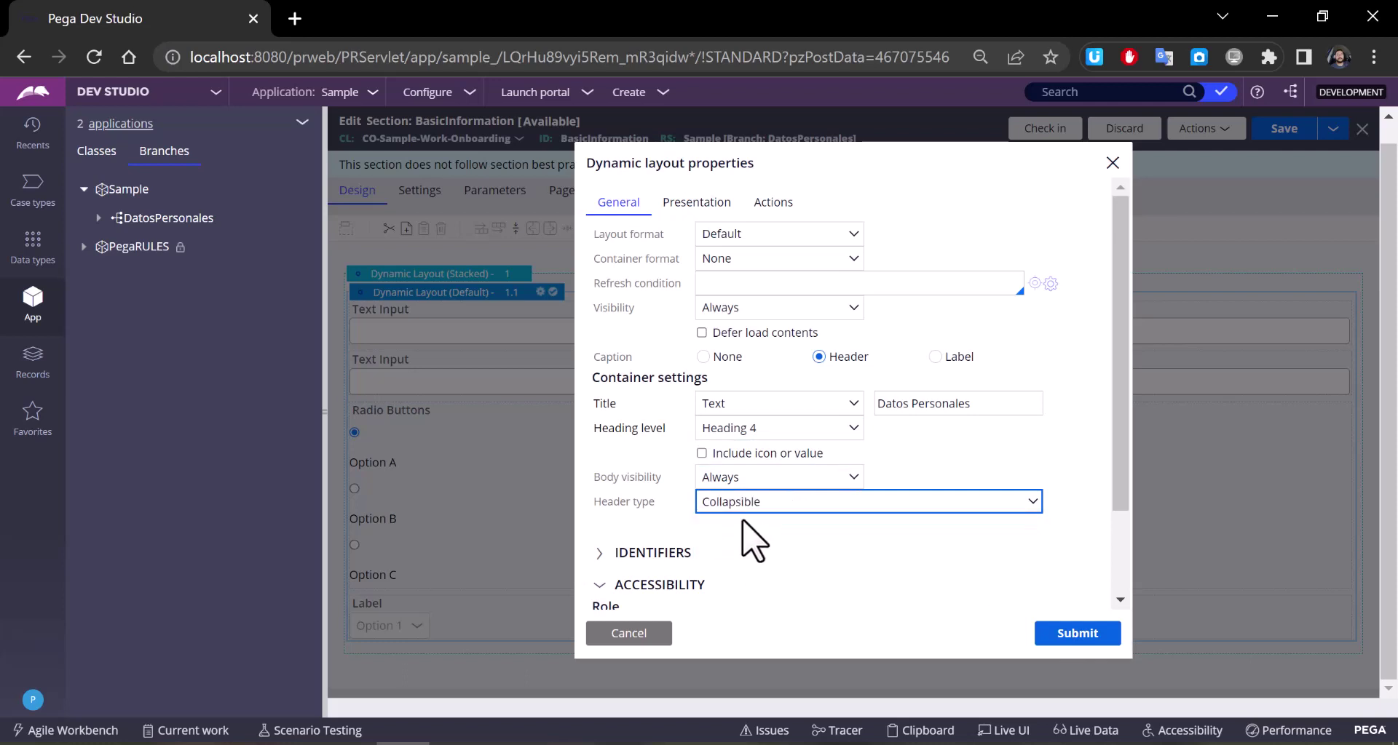
left_click(1066, 635)
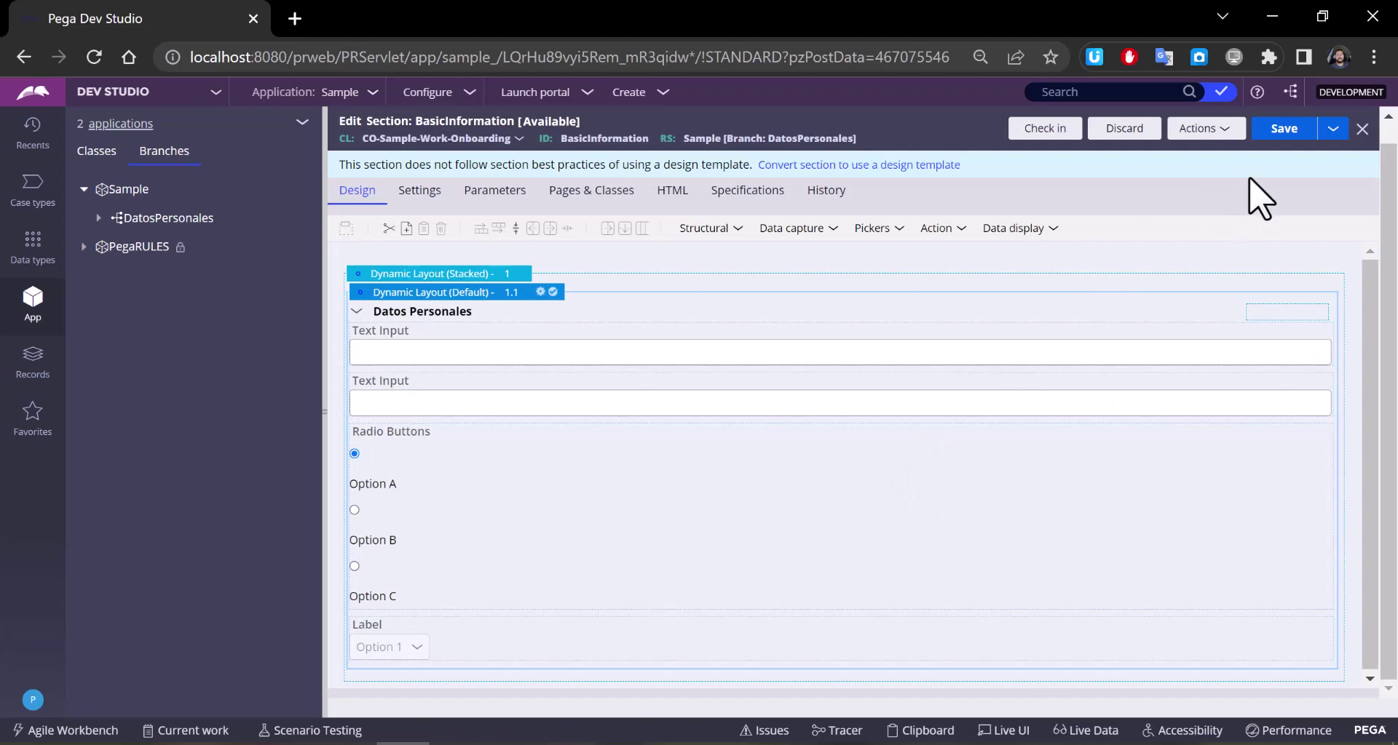
left_click(1284, 129)
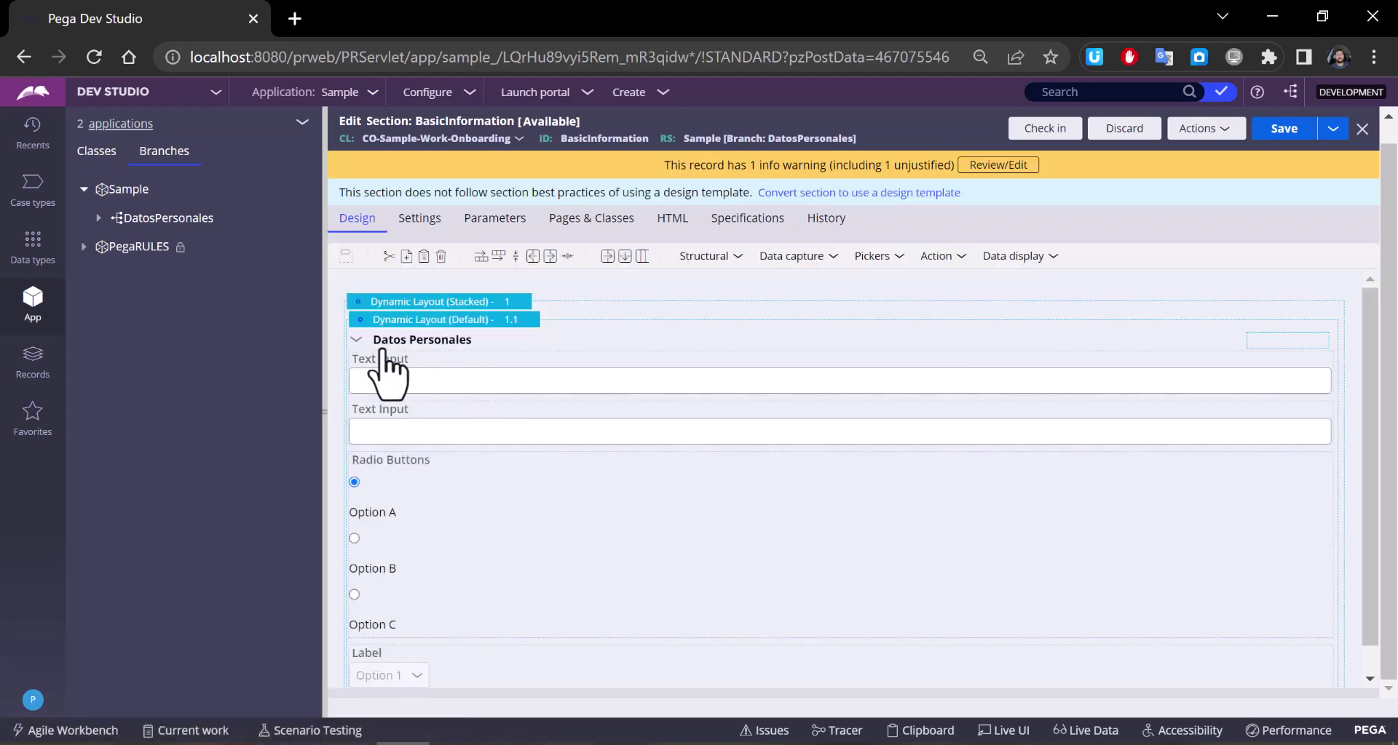
Step: Try to collapse and expand the Datos Personales header in the section design
left_click(356, 340)
left_click(356, 339)
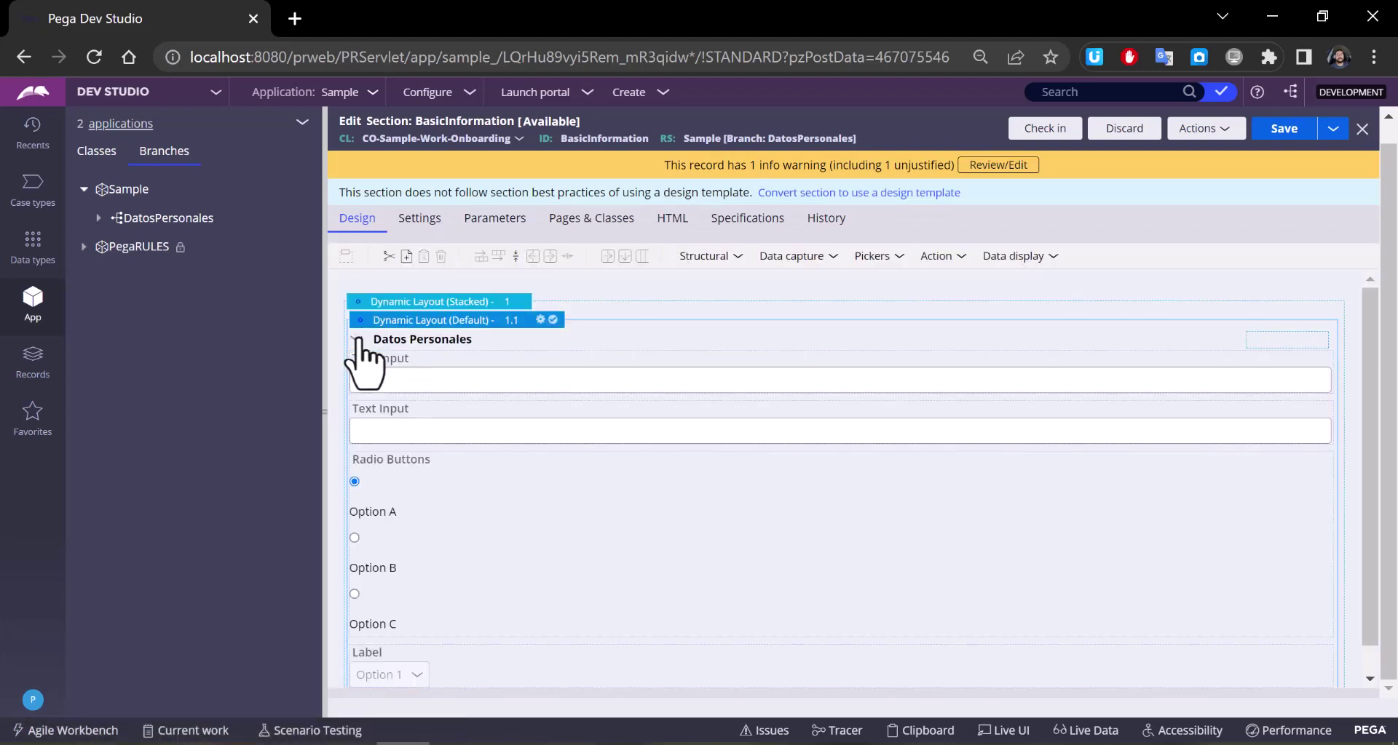
left_click(356, 340)
left_click(356, 340)
left_click(356, 340)
left_click(356, 340)
double_click(544, 408)
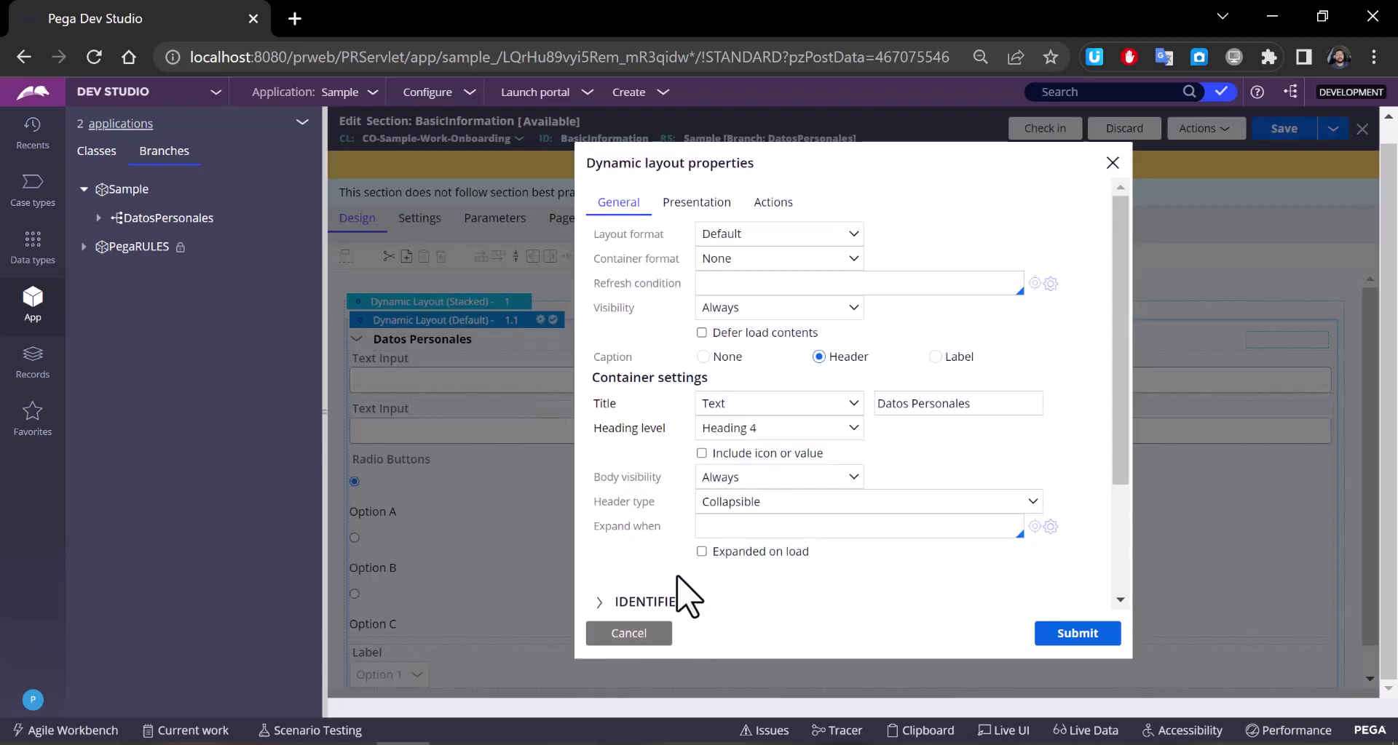
left_click(644, 634)
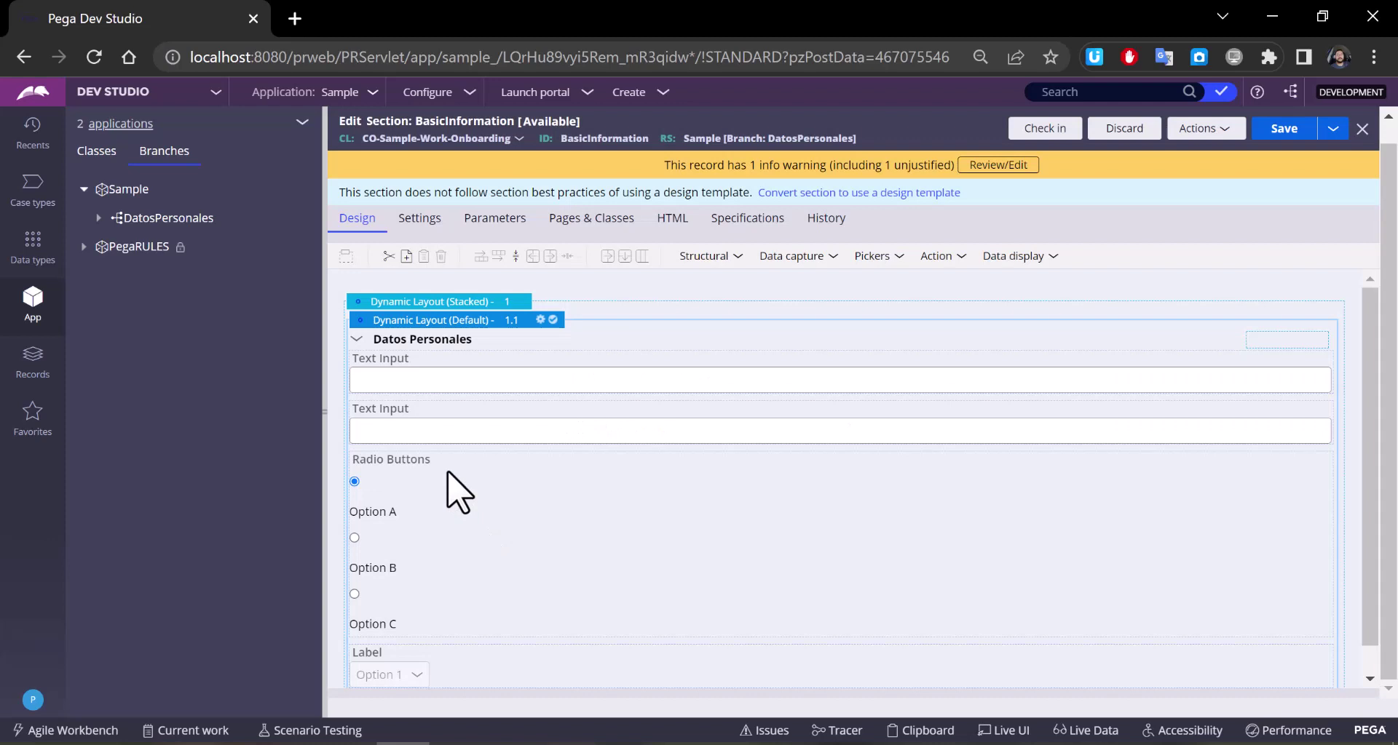
Step: Set the first text input's property to .pyWorkParty.pyFirstName
left_click(400, 382)
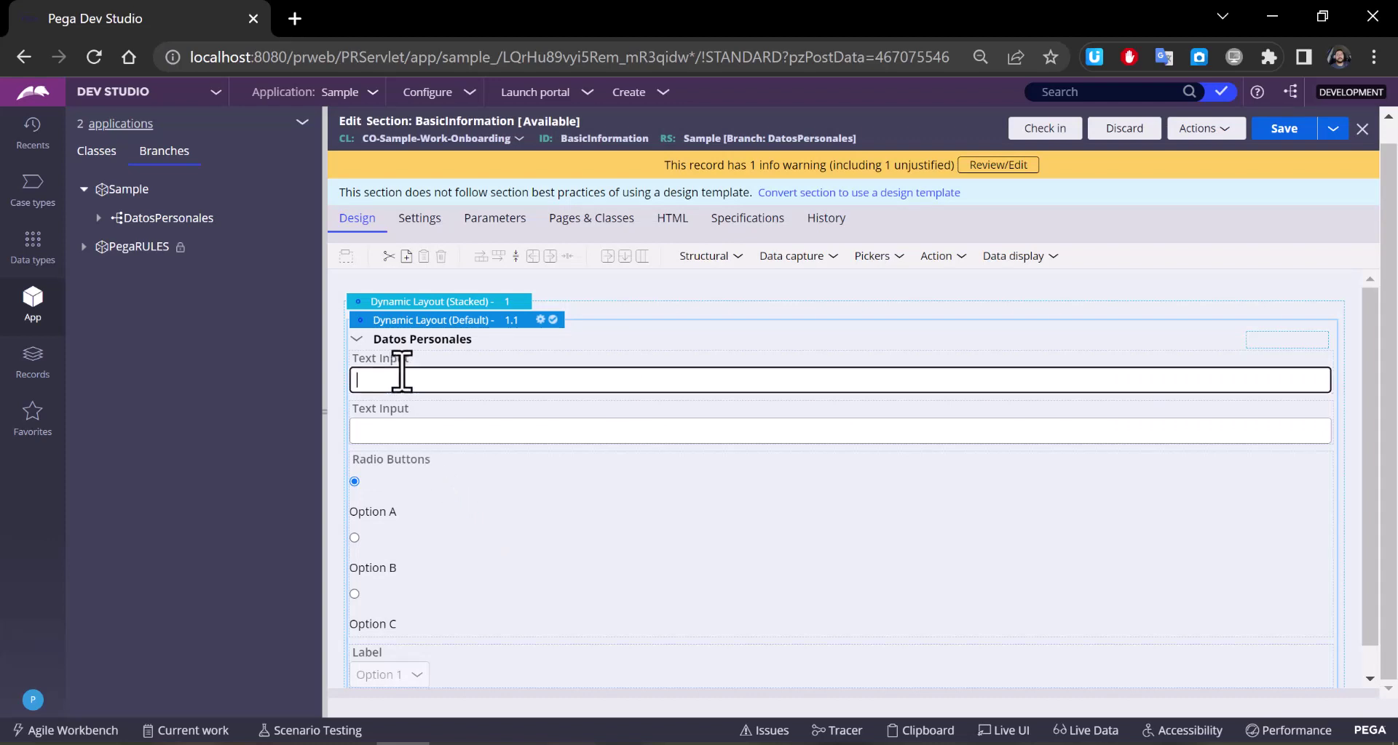
double_click(591, 382)
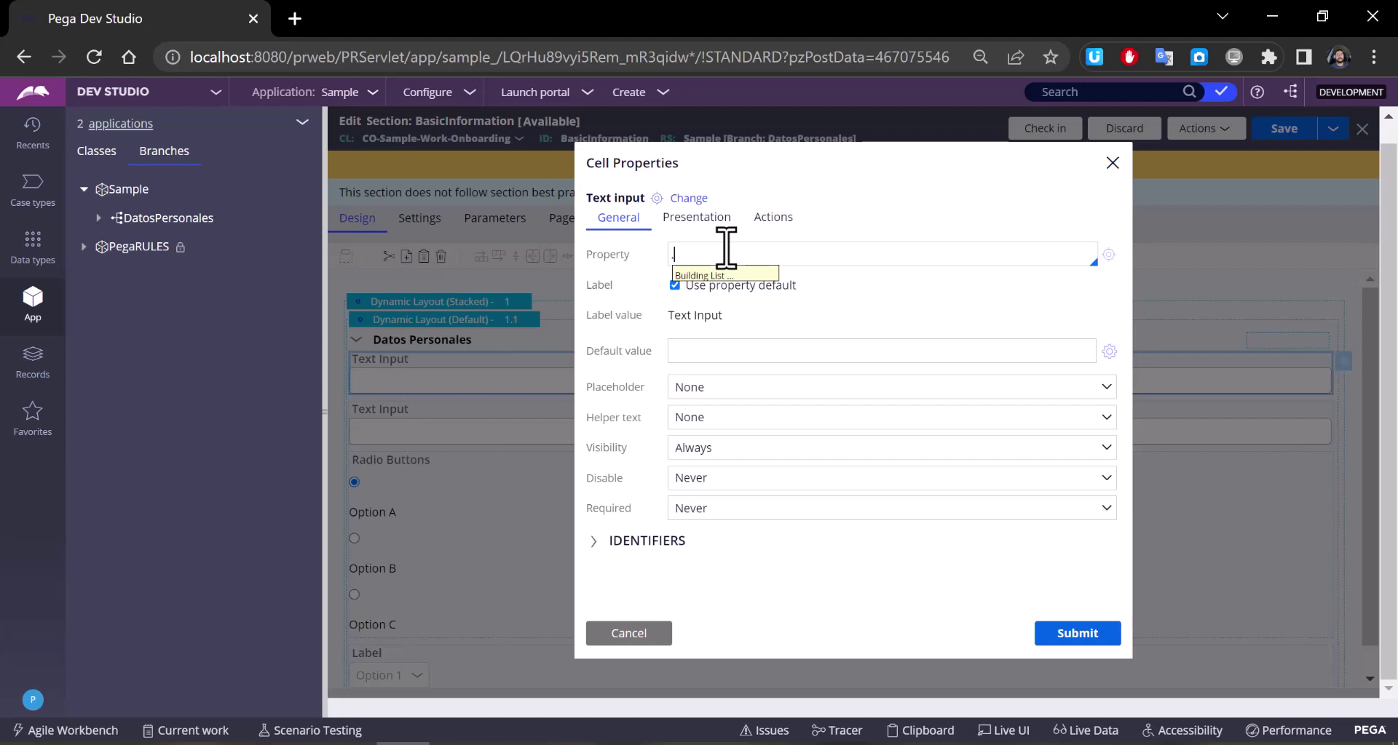
type("pyWork")
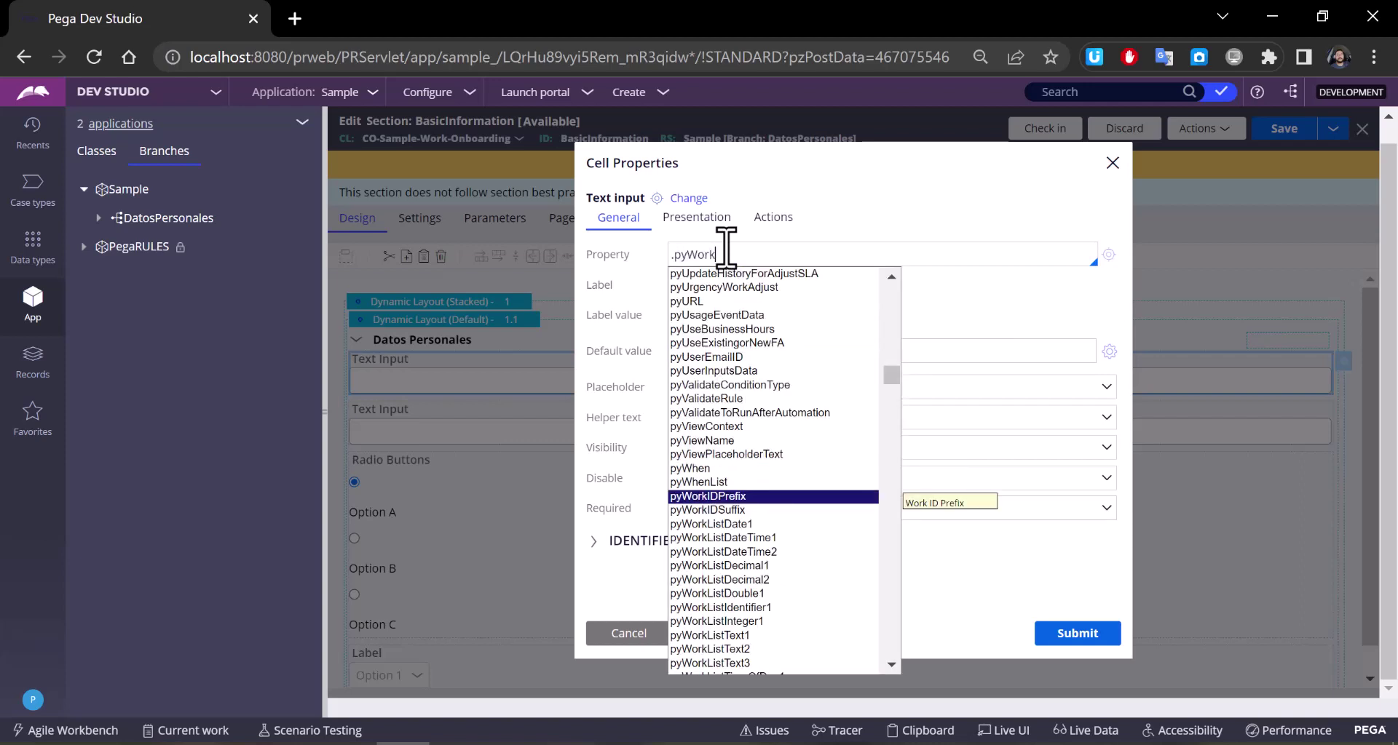
type("PRT")
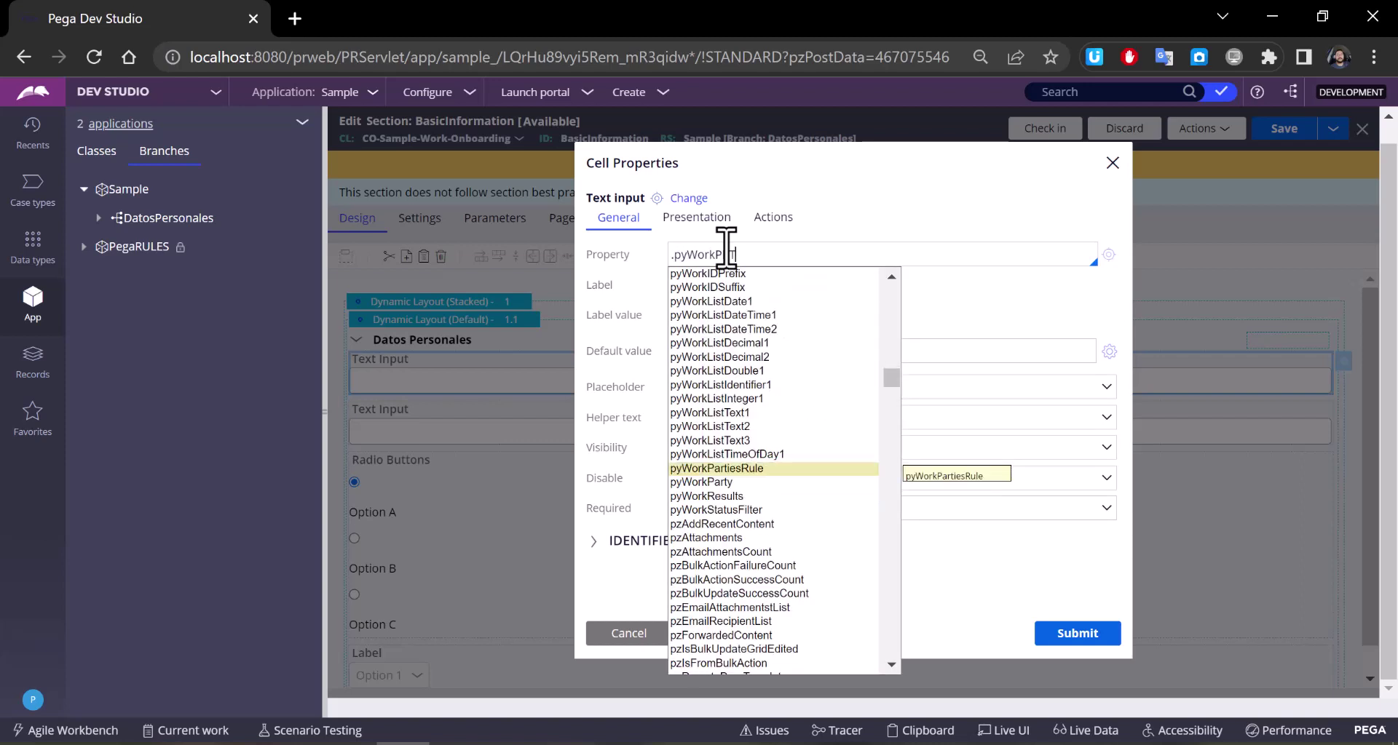
left_click(710, 482)
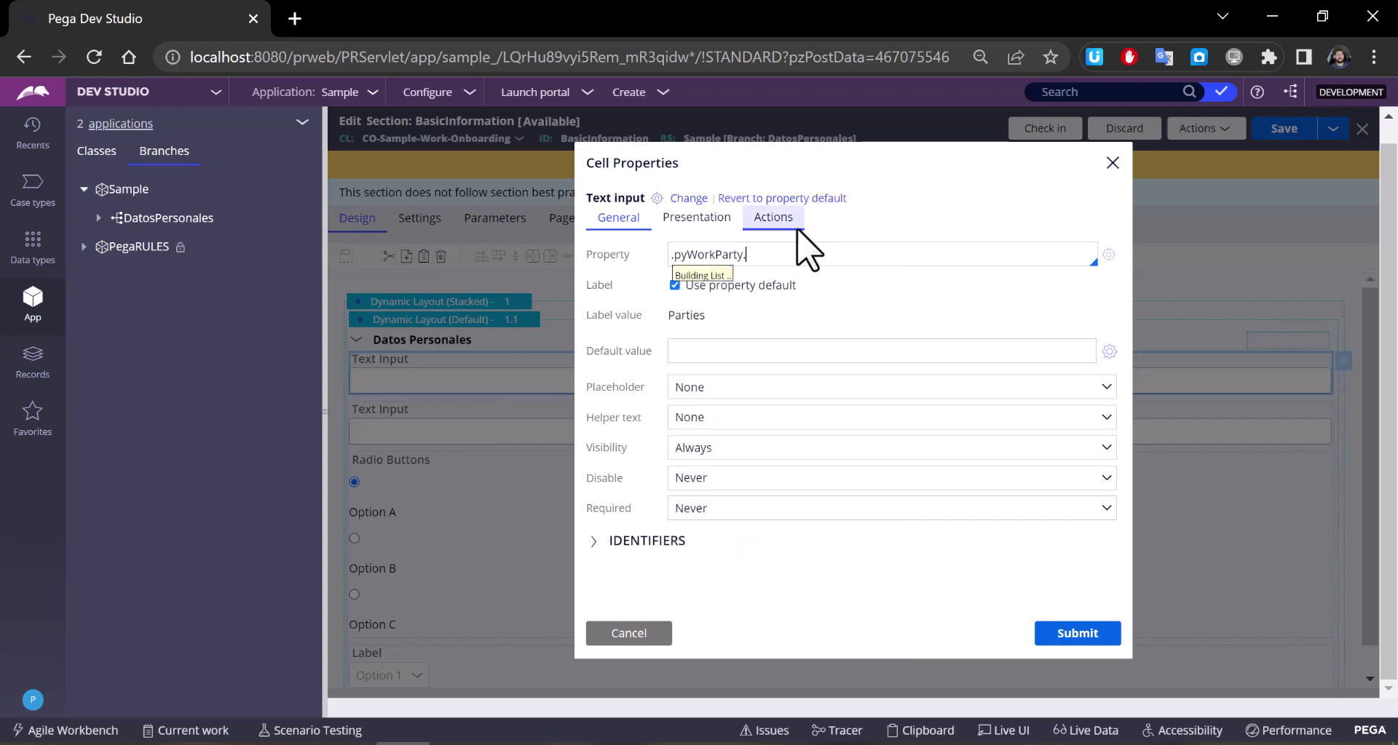
type(".c")
key("BackSpace")
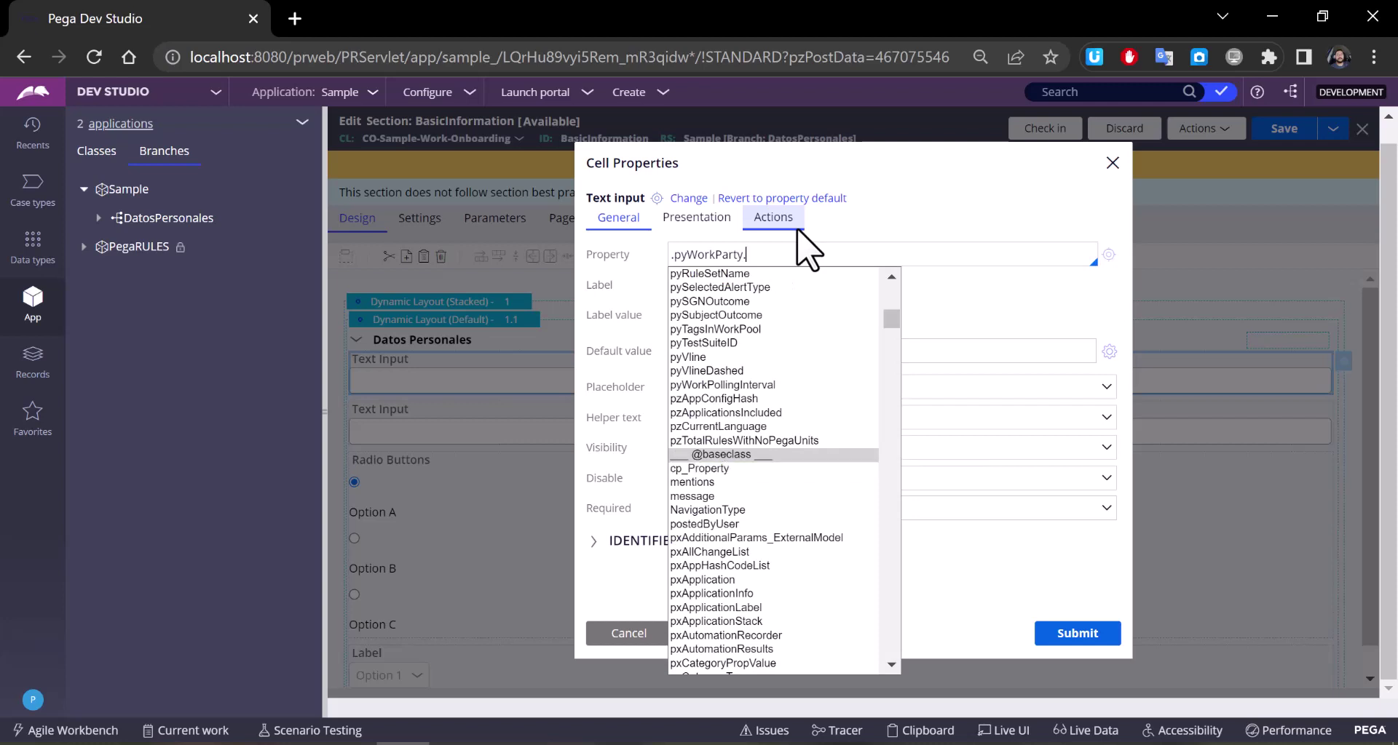
type("PYfi")
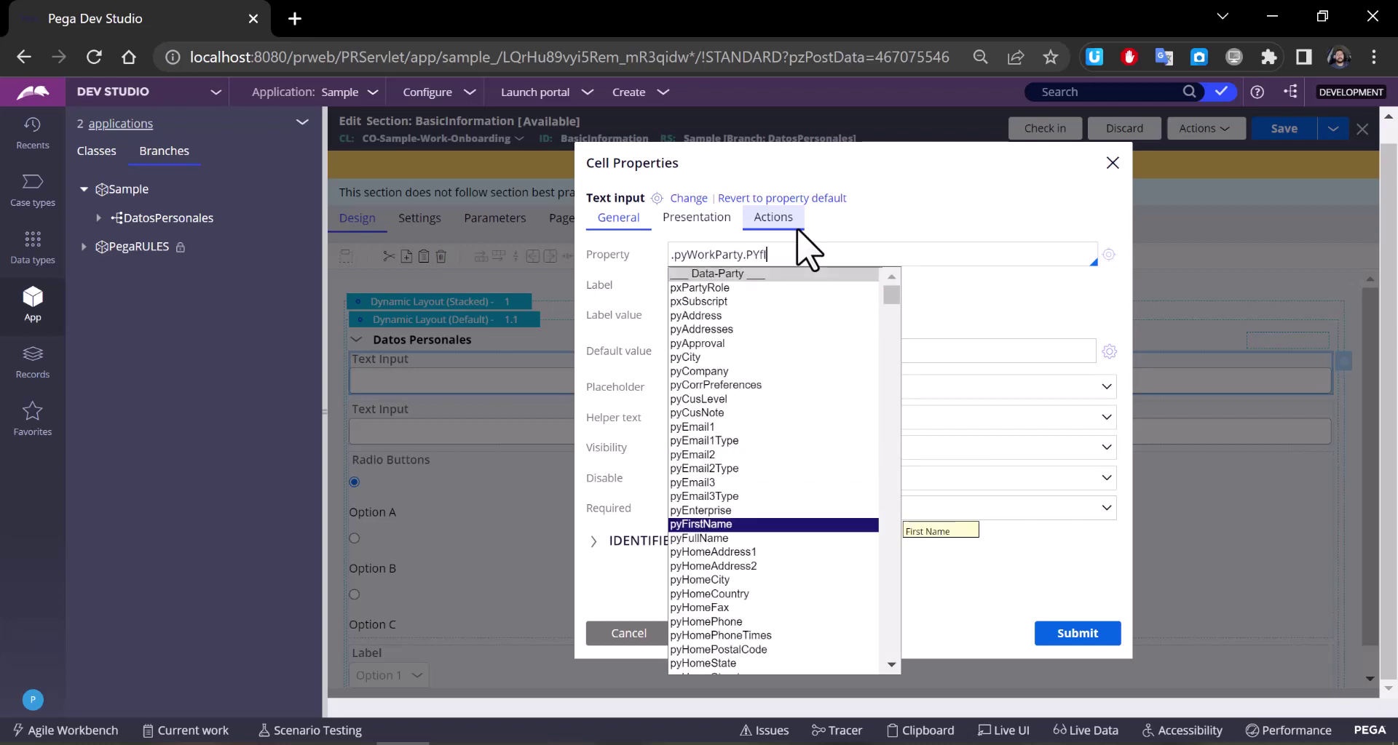
left_click(744, 525)
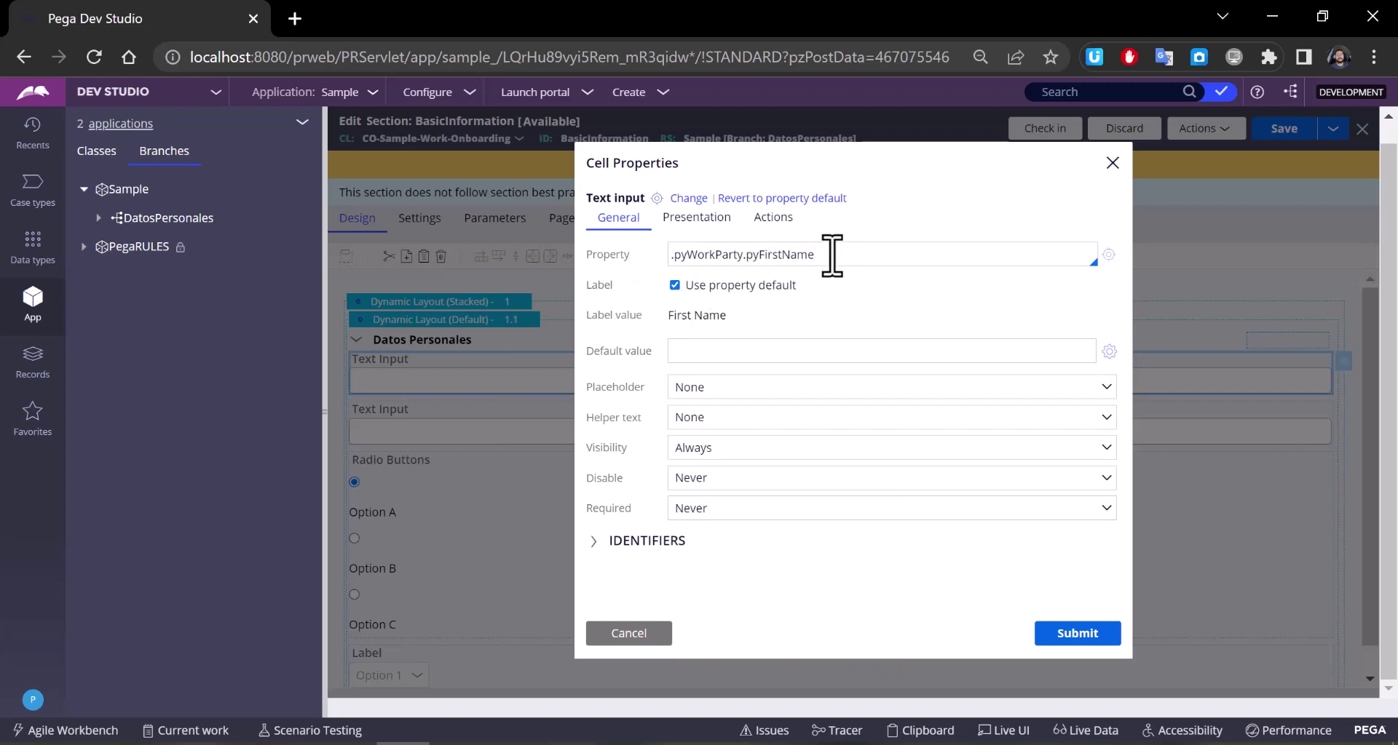
Step: Shorten the first text input's property reference to .pyWorkParty and open that property's definition
left_click_drag(744, 256, 677, 258)
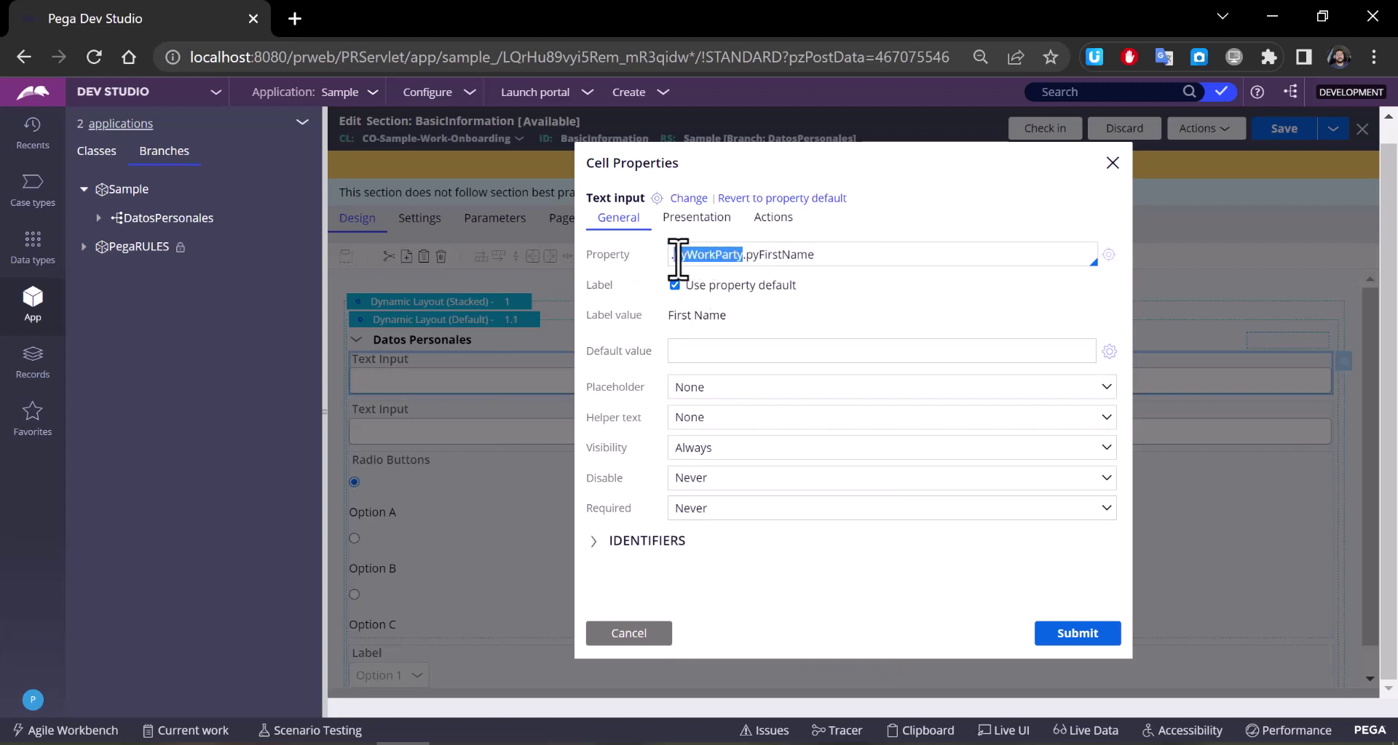
left_click(721, 256)
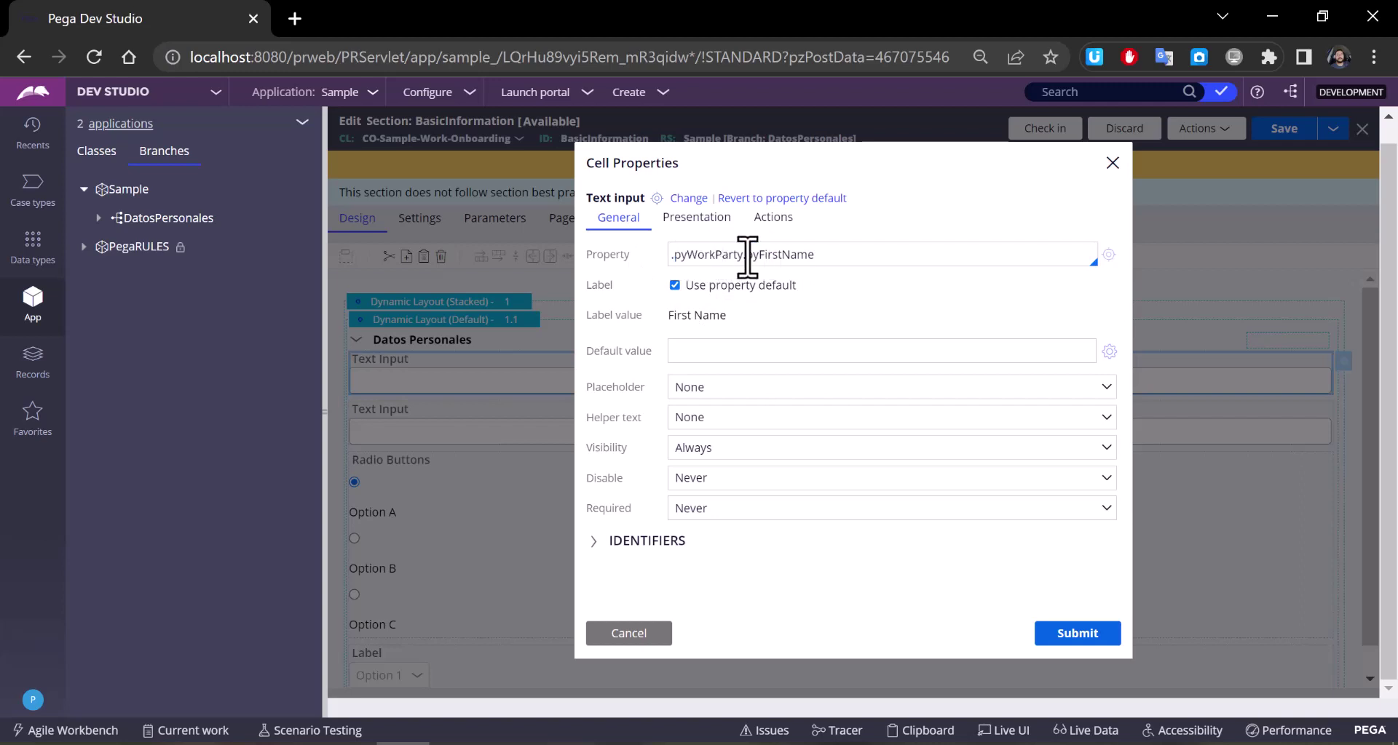
left_click_drag(748, 257, 837, 249)
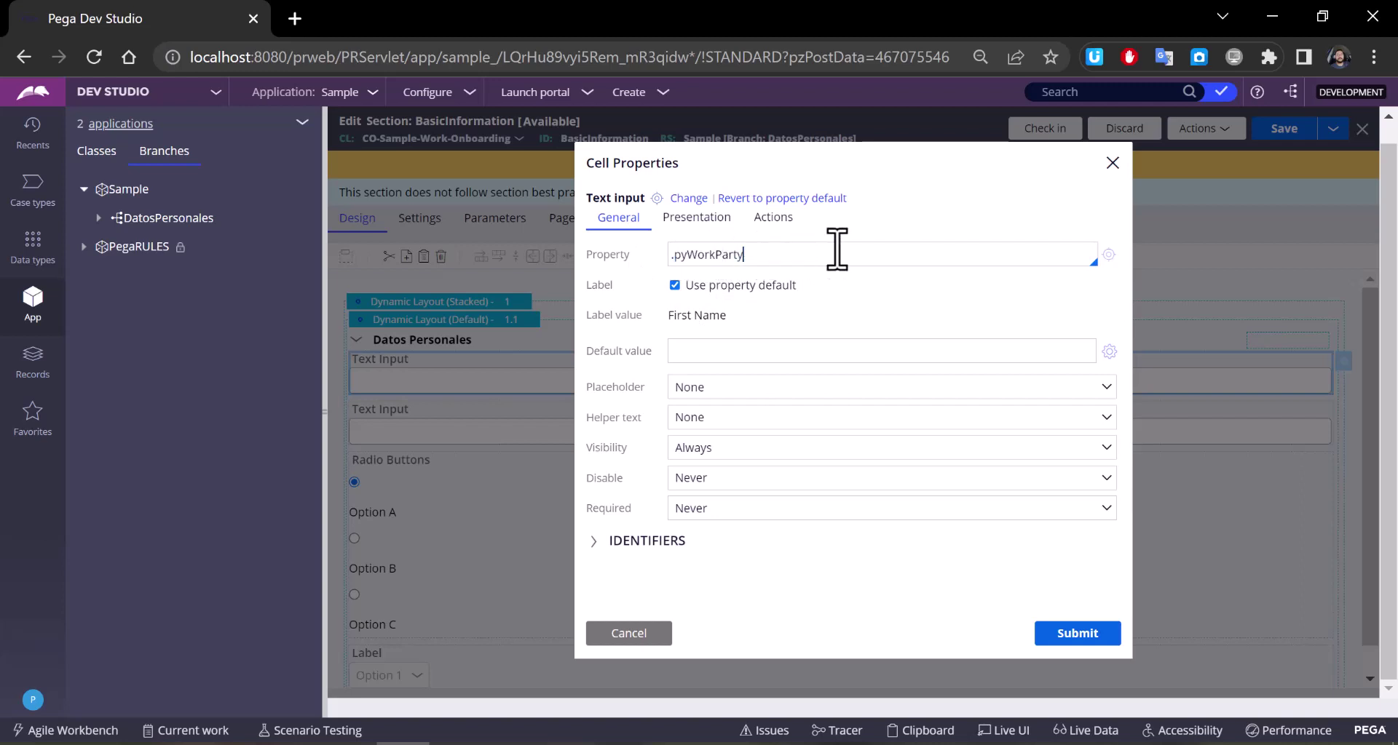
left_click(1105, 258)
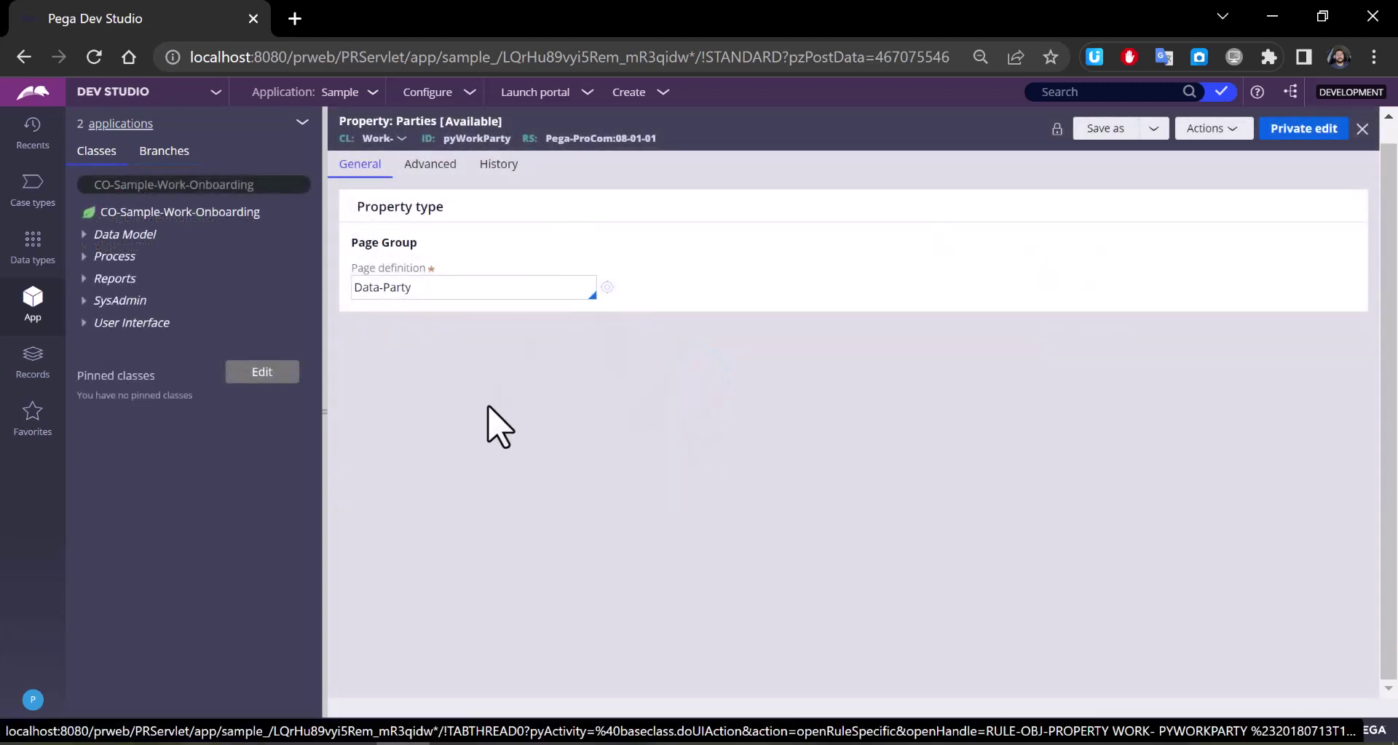
Step: Copy the Data-Party page definition, pin the CO-Sample-Work-Onboarding class and load Data-Party in the class explorer
triple_click(444, 287)
key("ctrl+c")
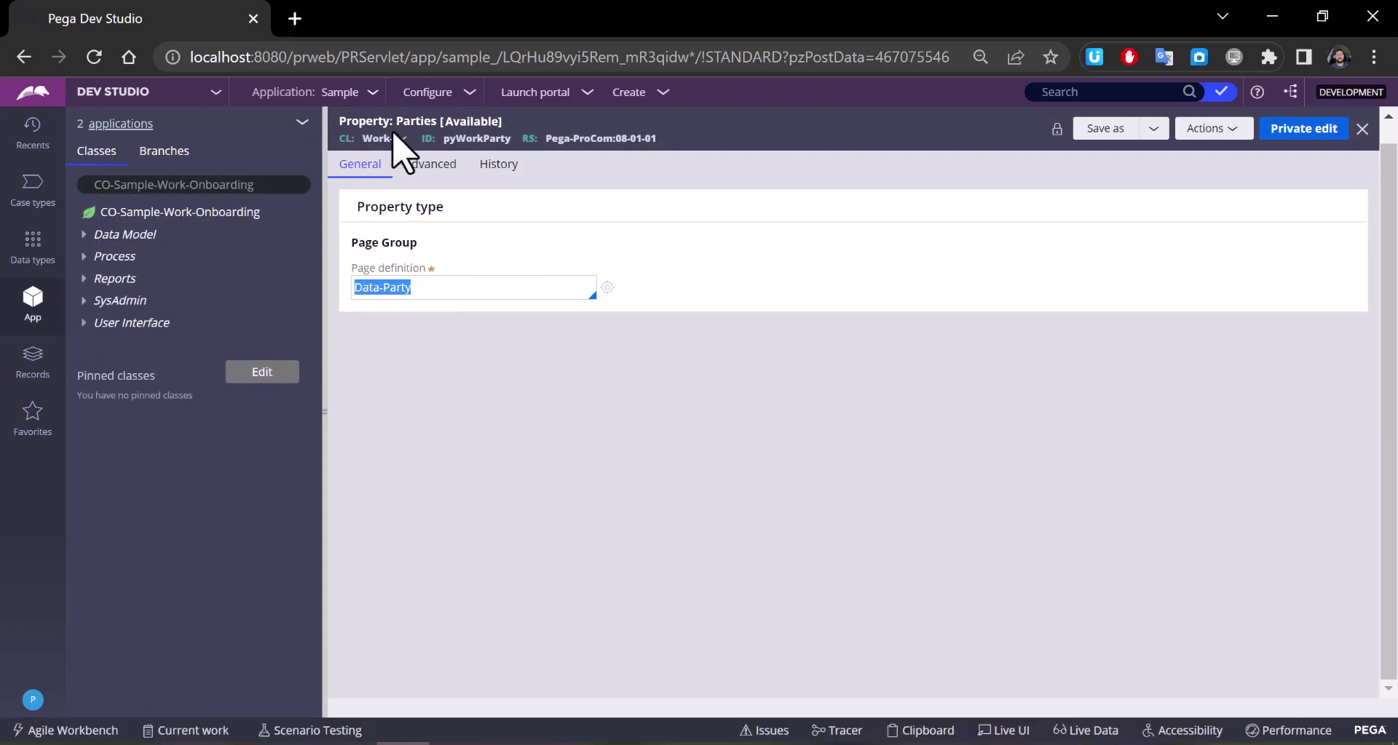
left_click(190, 188)
triple_click(190, 185)
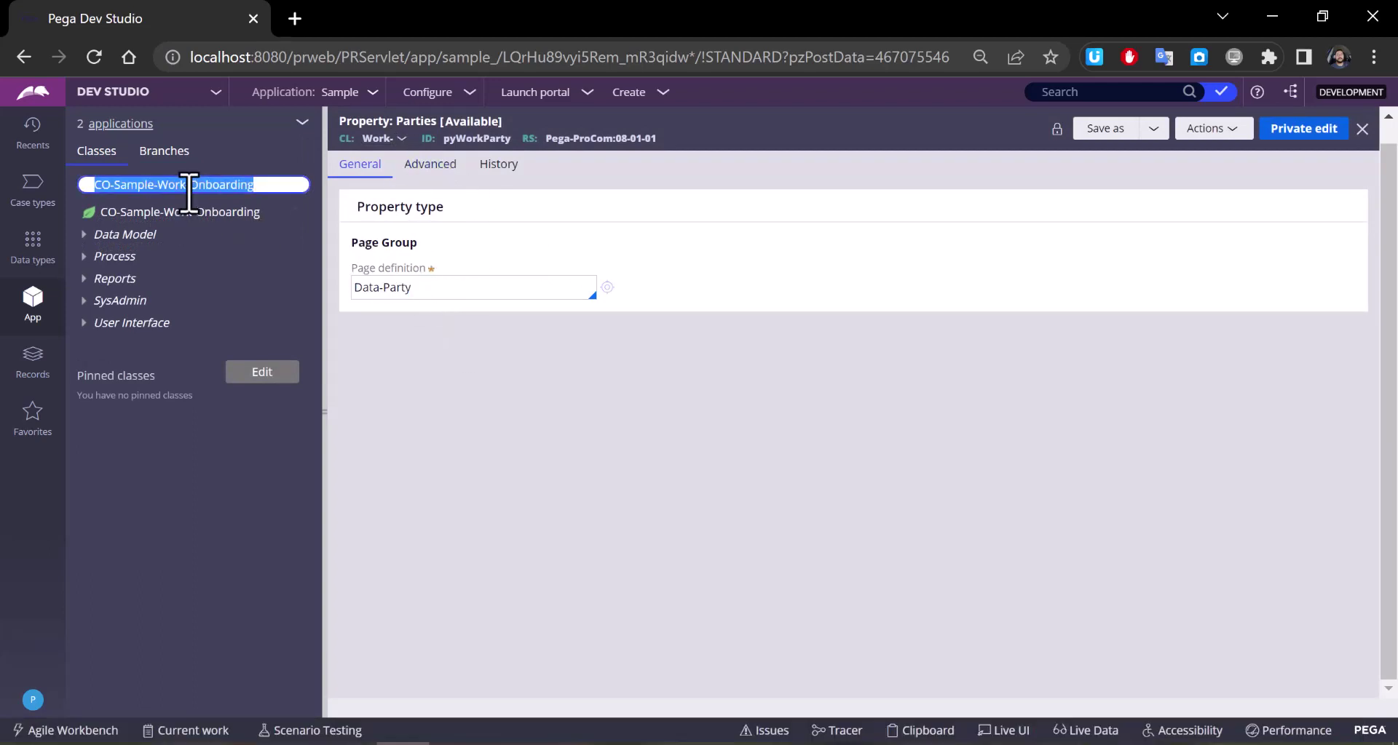
left_click(287, 212)
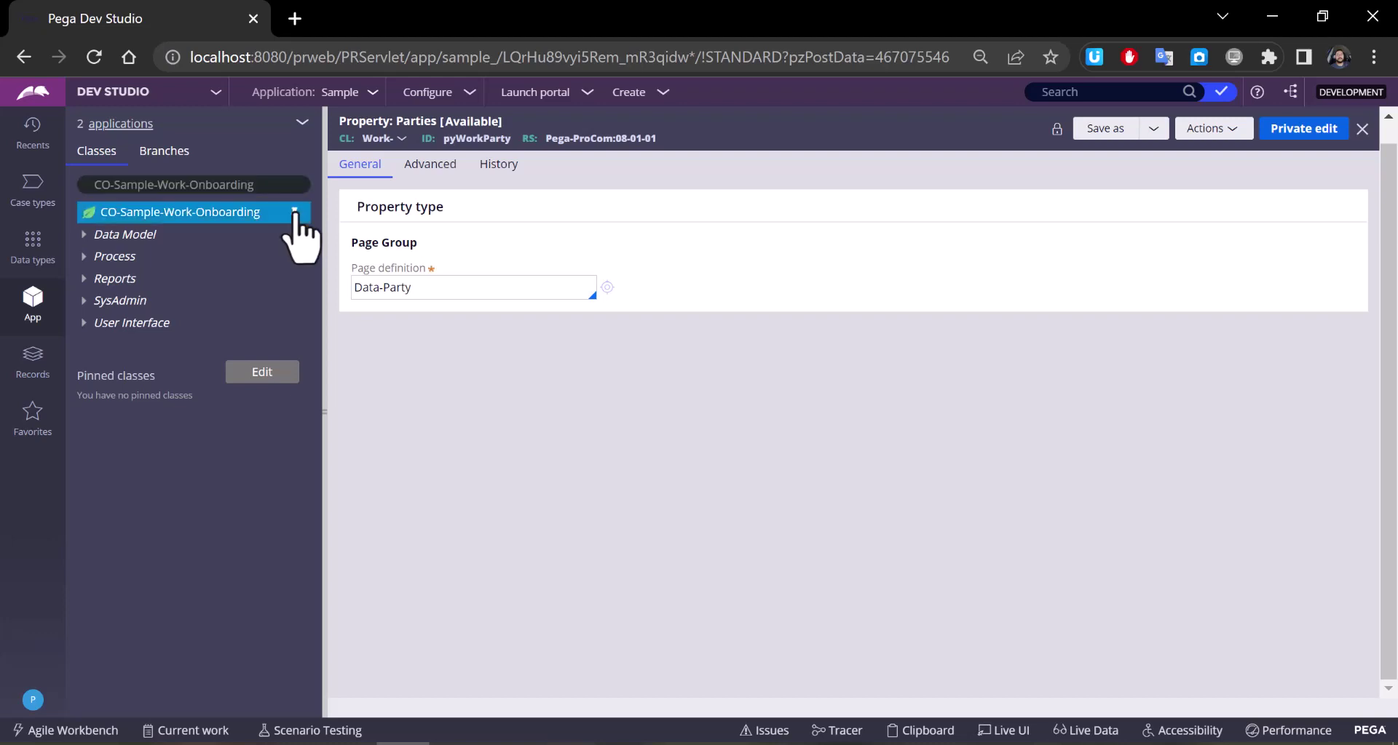
triple_click(268, 187)
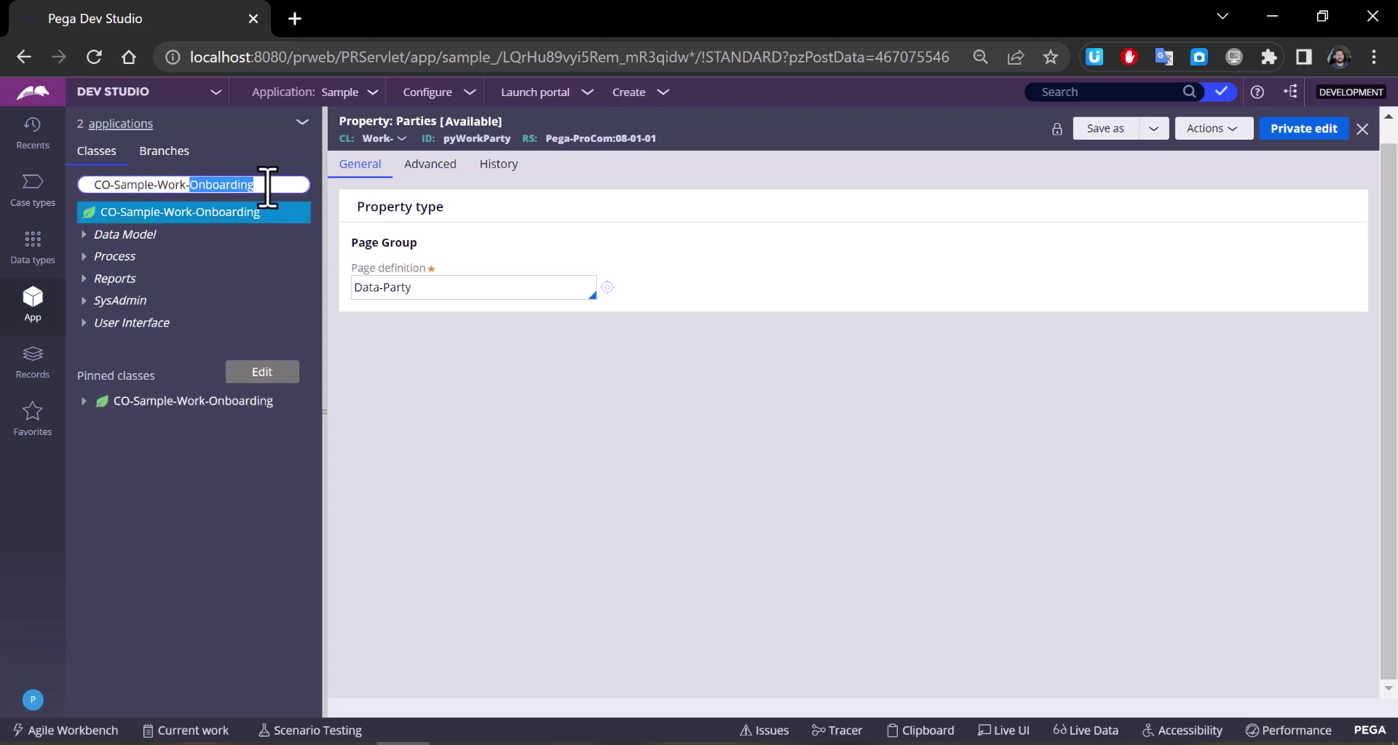
key("ctrl+v")
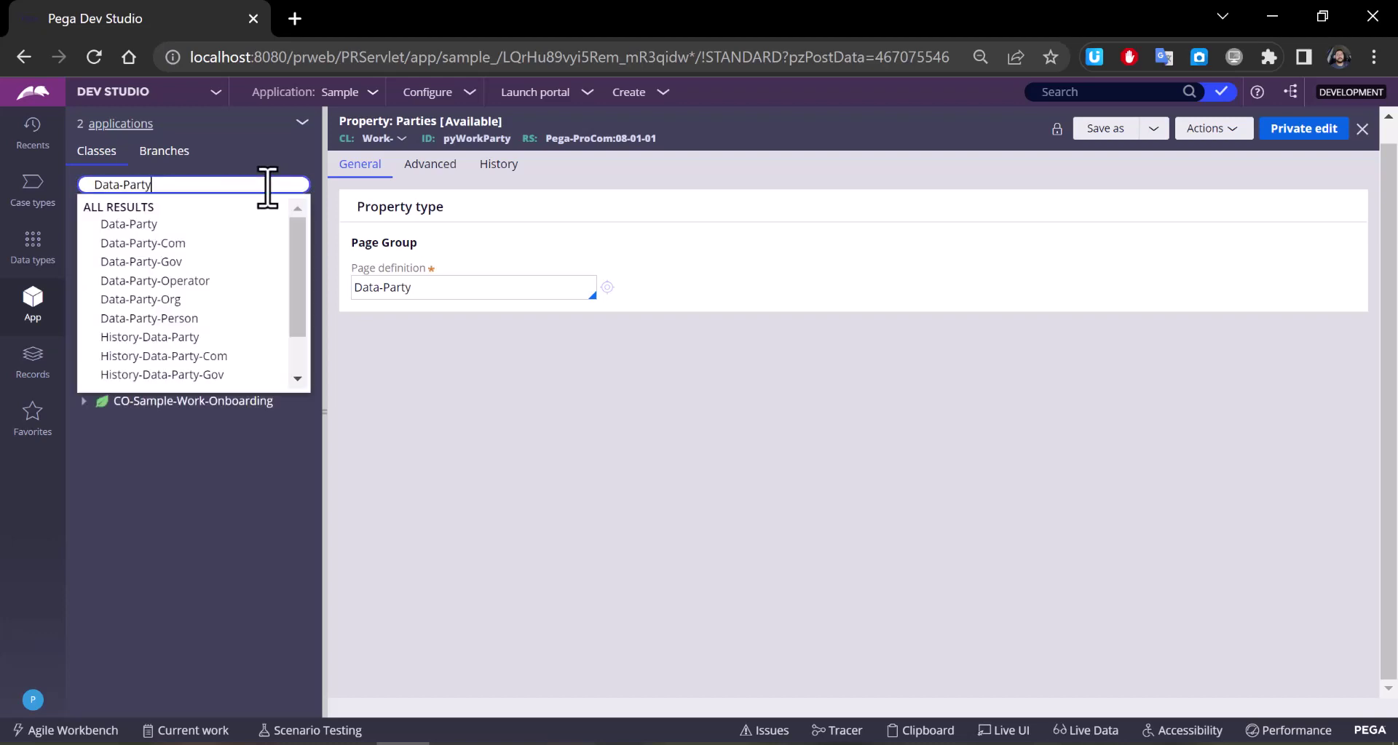
key("Return")
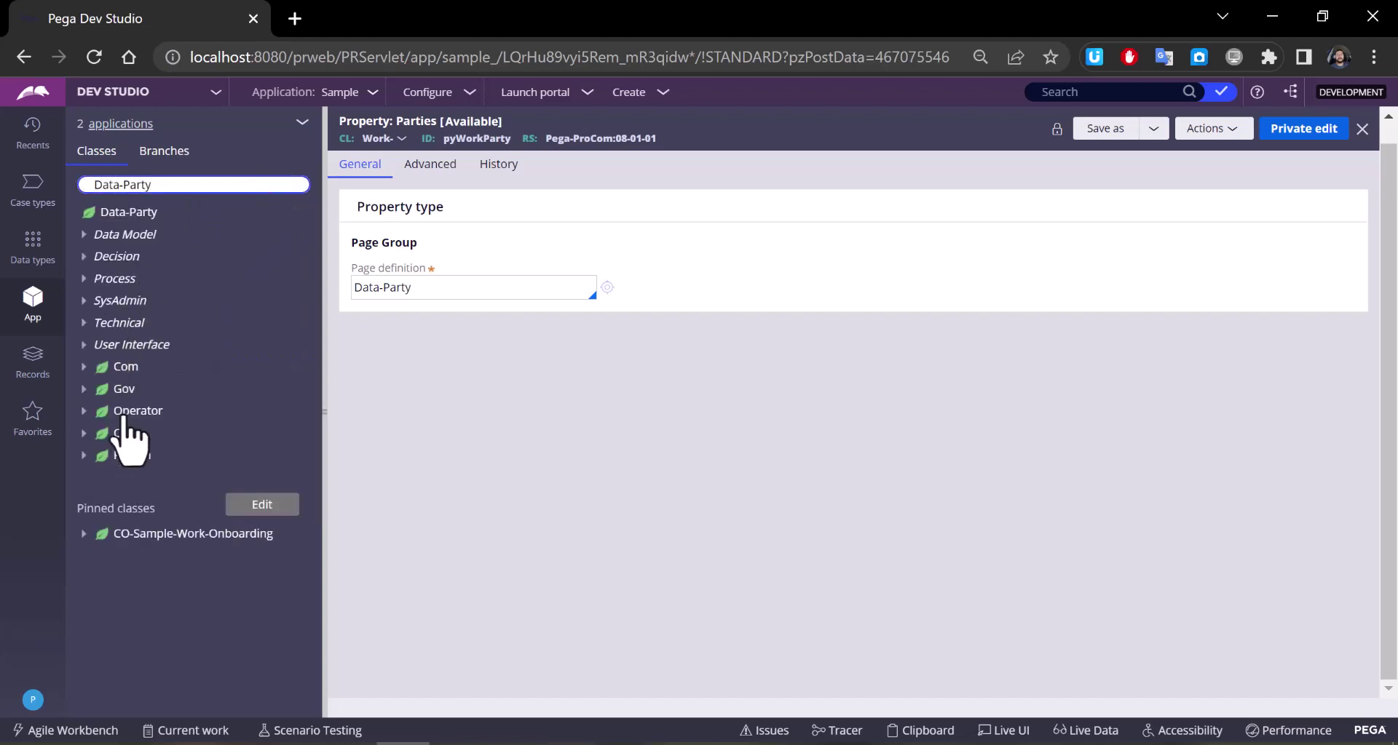
Step: Expand the Data-Party class's data model and examine its list of properties
left_click(84, 237)
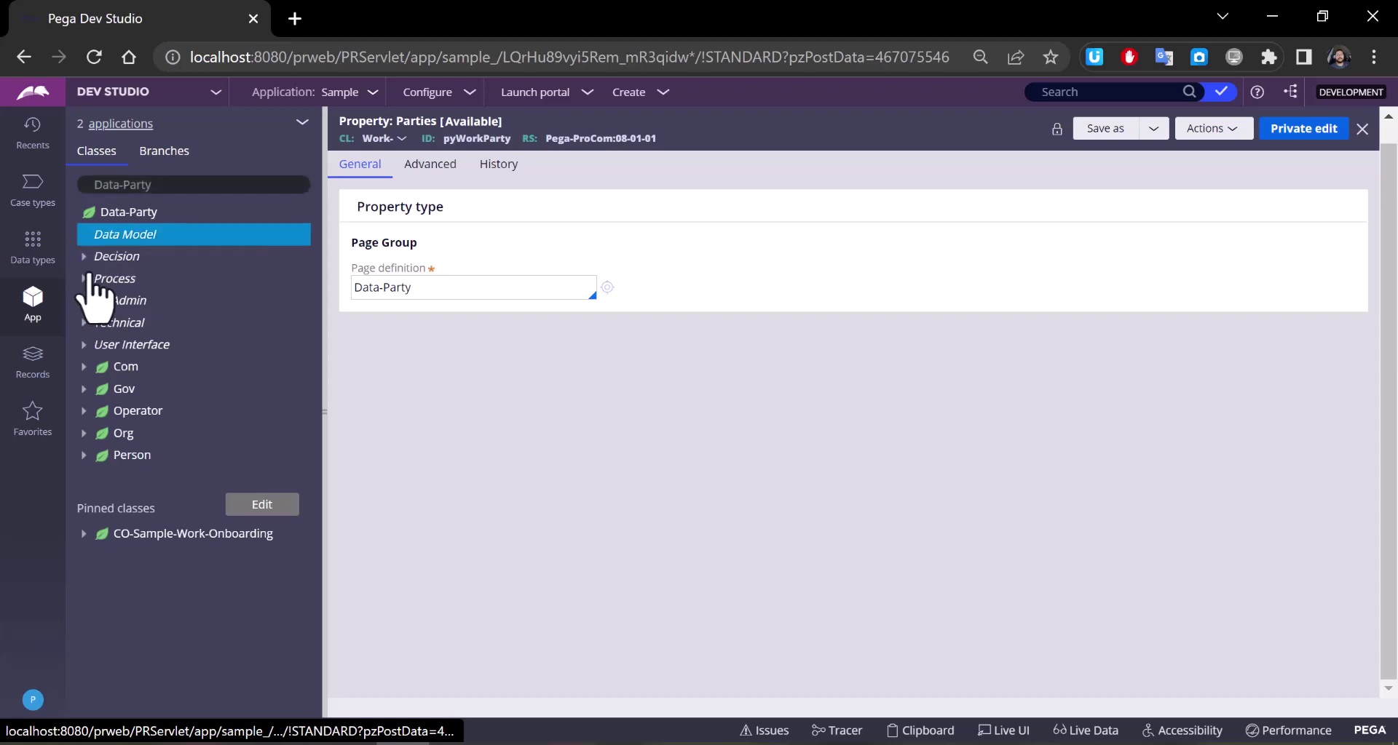
left_click(85, 235)
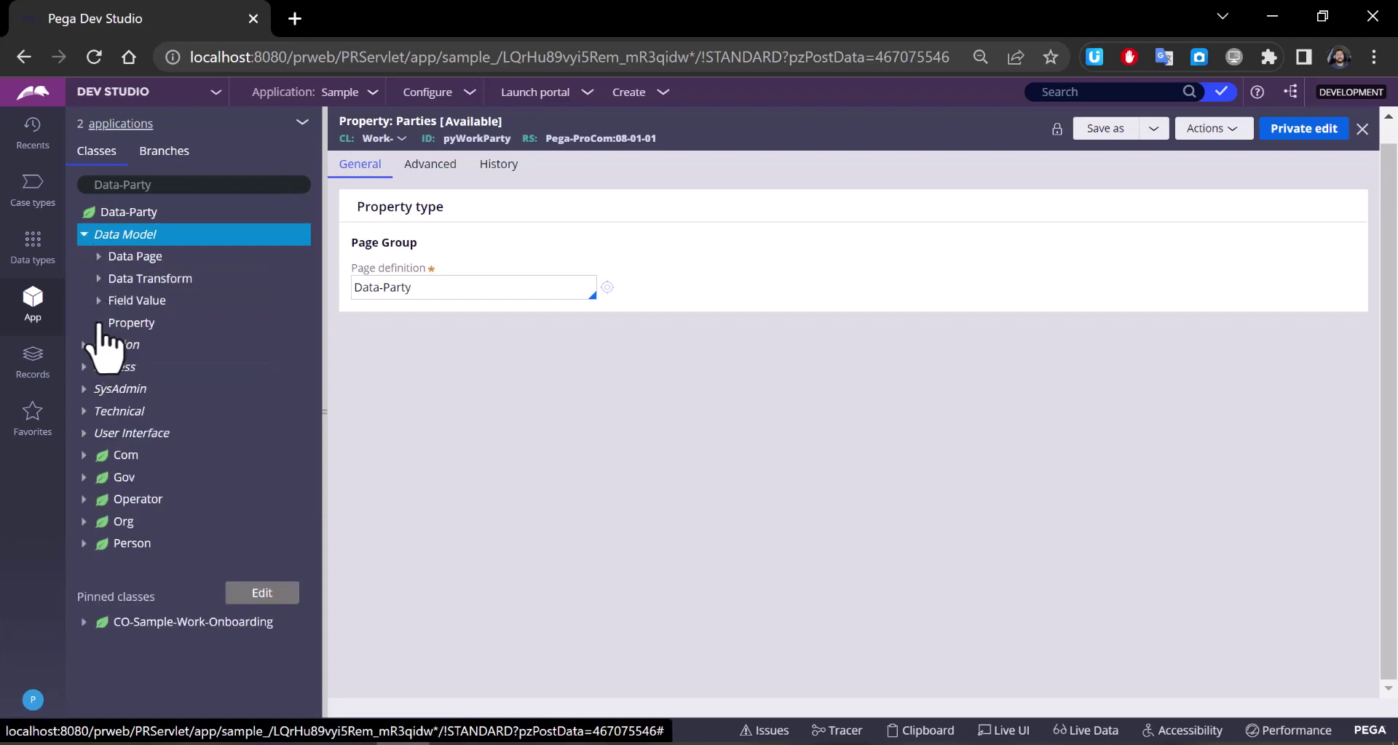
left_click(150, 325)
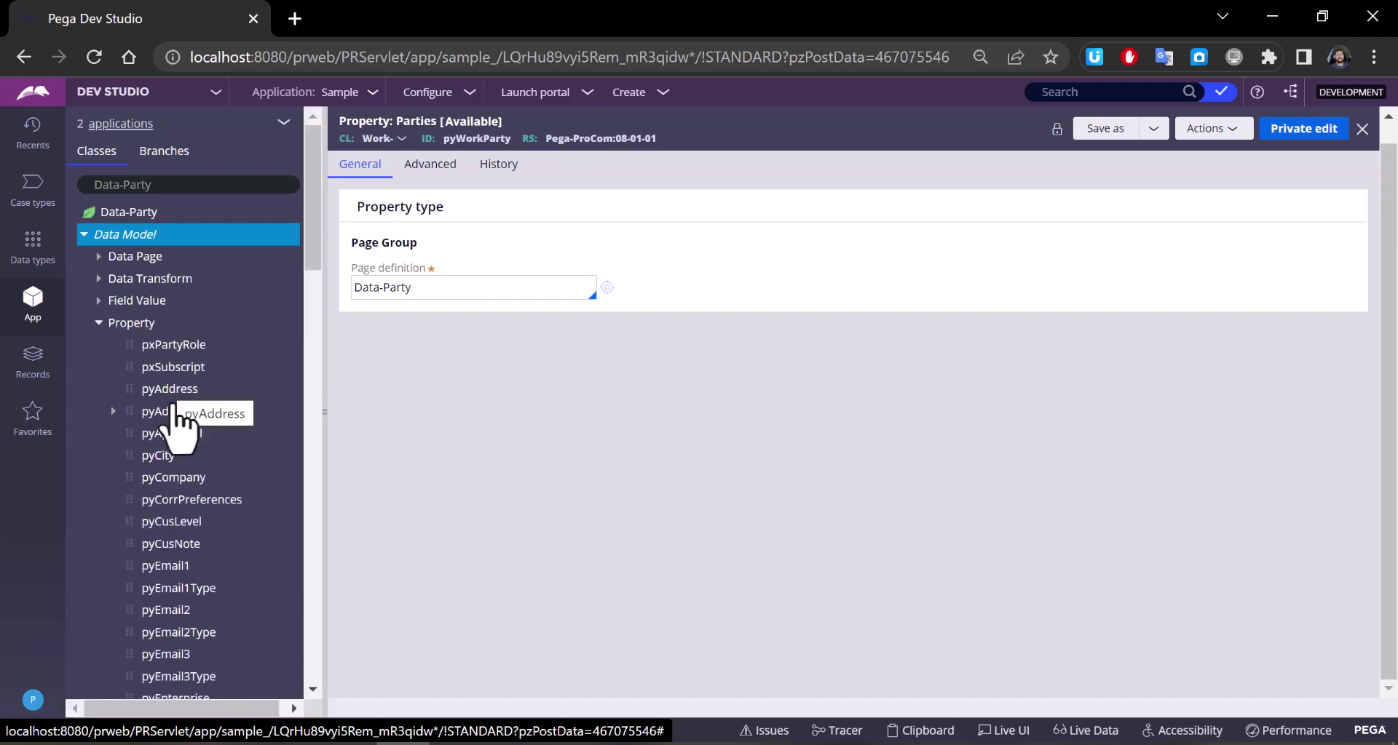
scroll(175, 422, "down", 3)
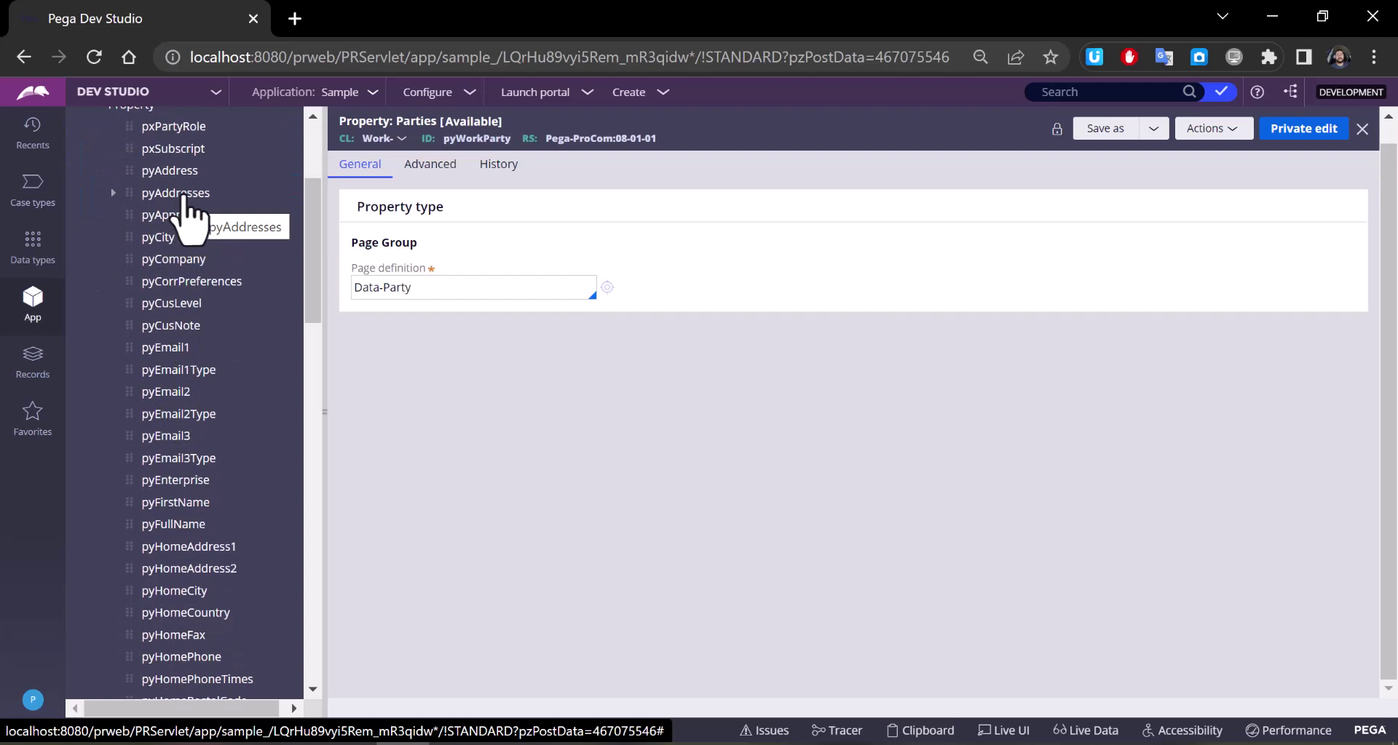
Step: Look through the remaining Data-Party properties down to the pyWork fields, then collapse the property list
scroll(194, 406, "down", 2)
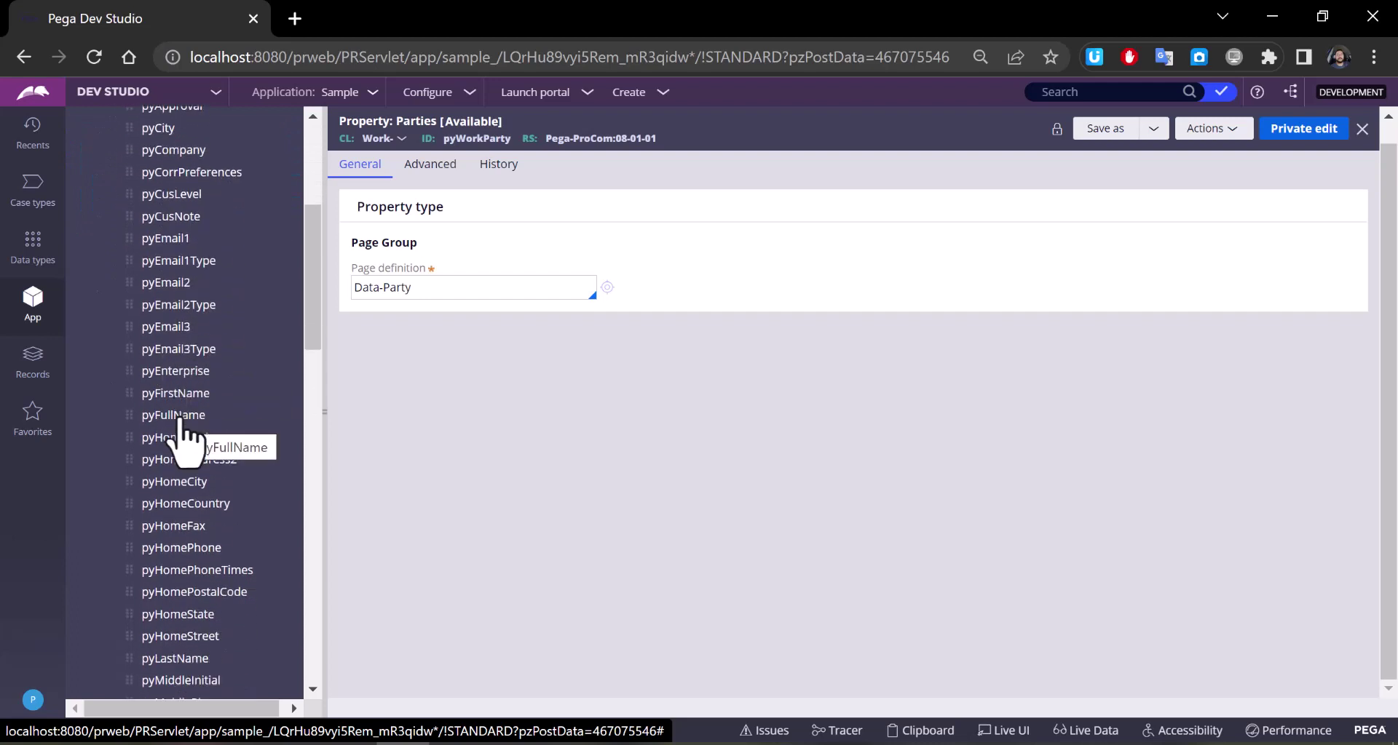
scroll(183, 426, "down", 2)
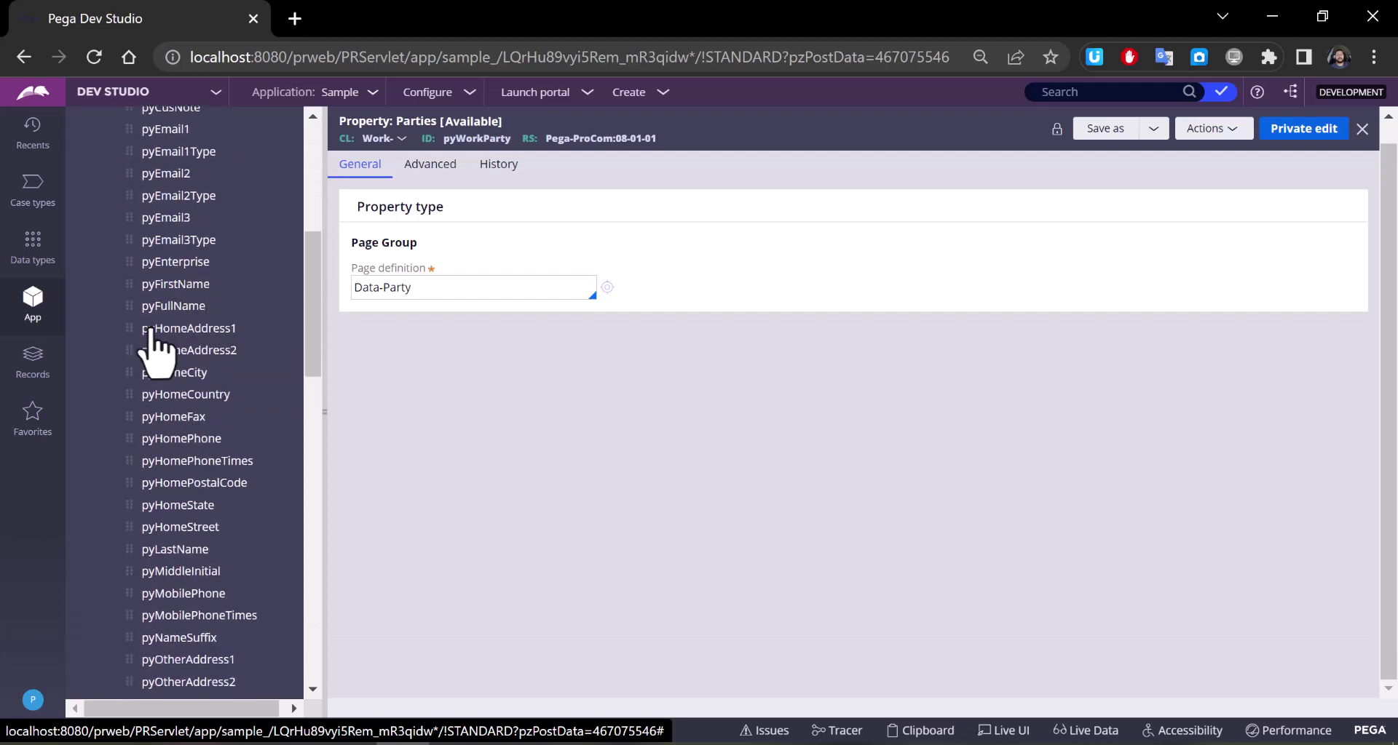
scroll(191, 337, "down", 2)
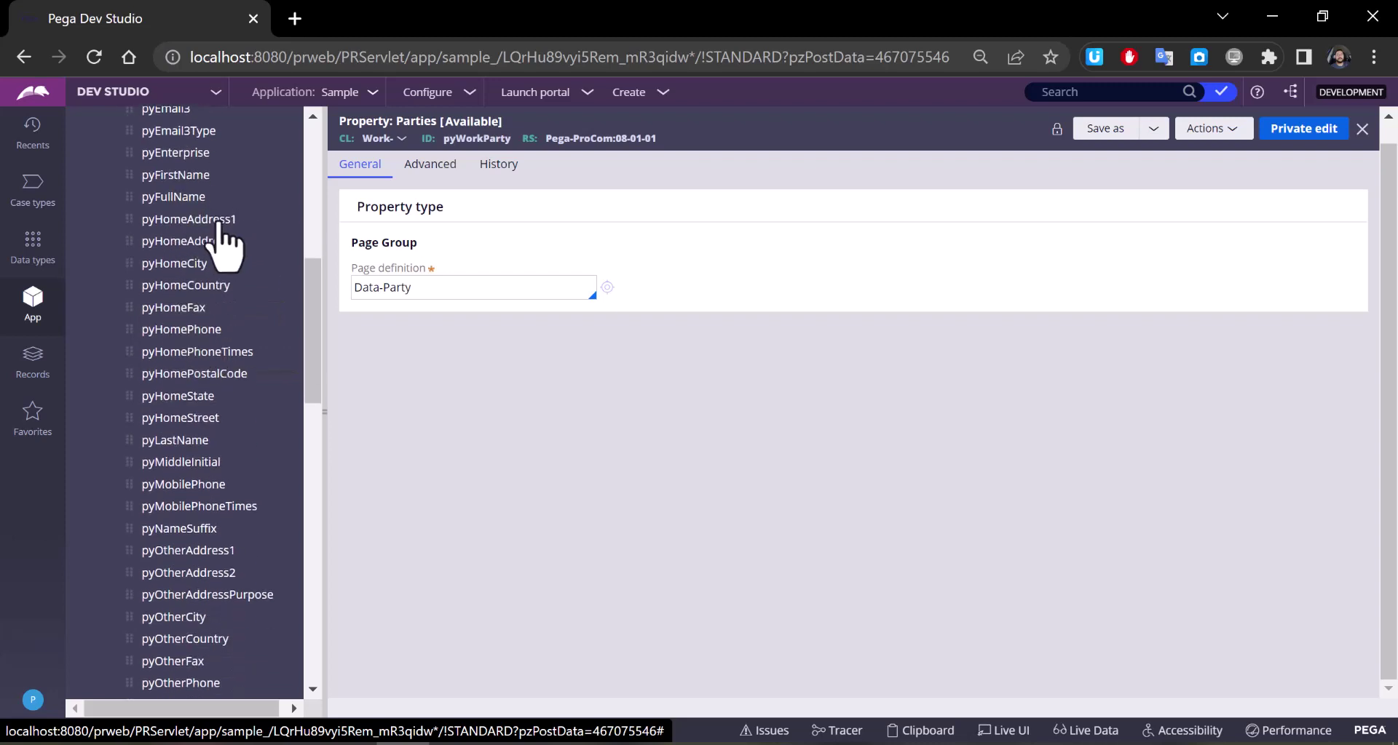
scroll(219, 350, "down", 2)
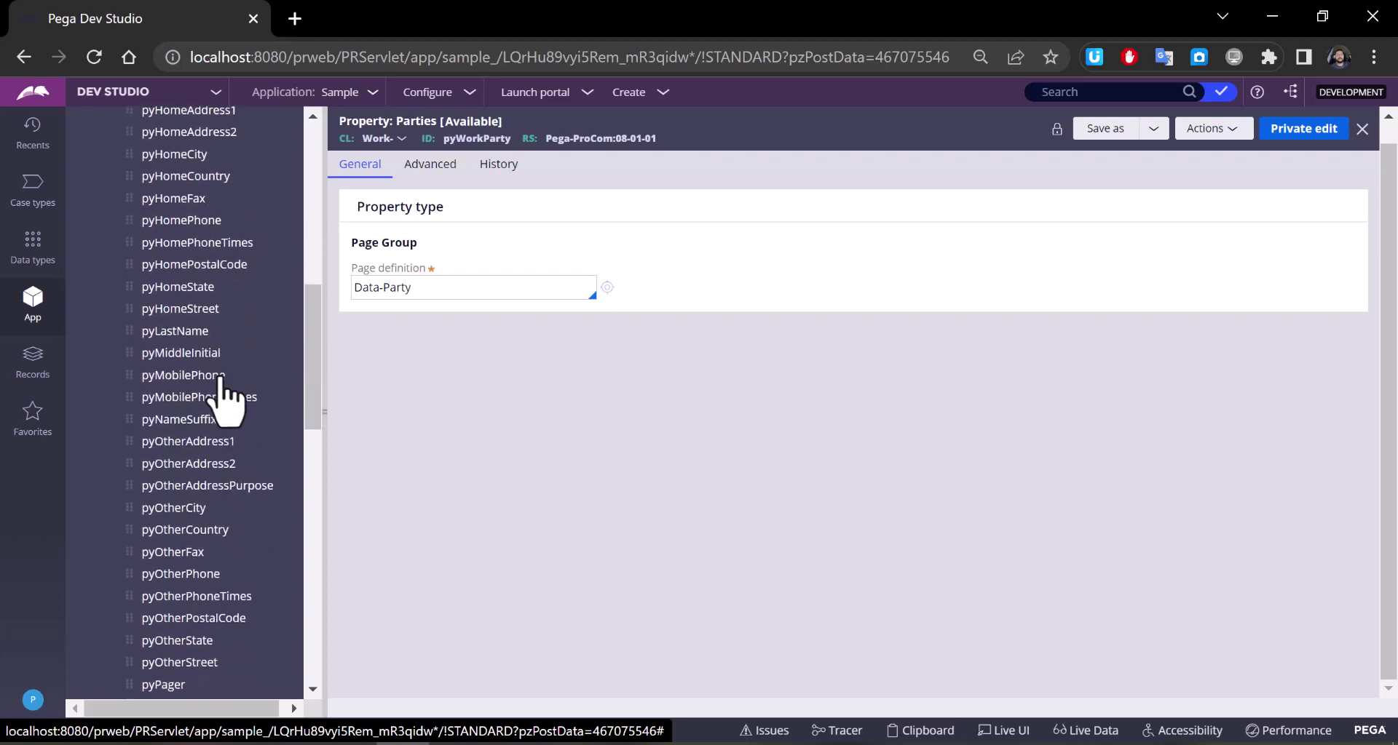
scroll(201, 390, "down", 5)
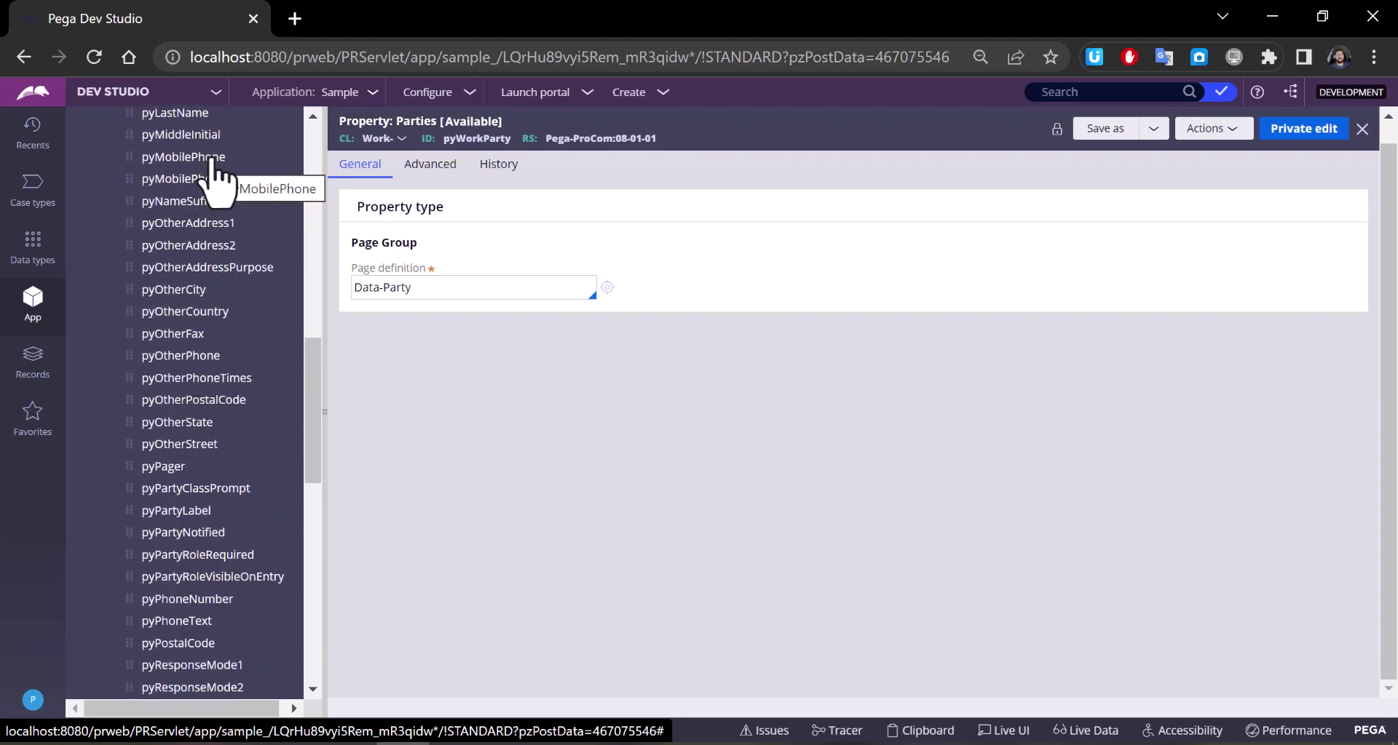
scroll(199, 329, "down", 7)
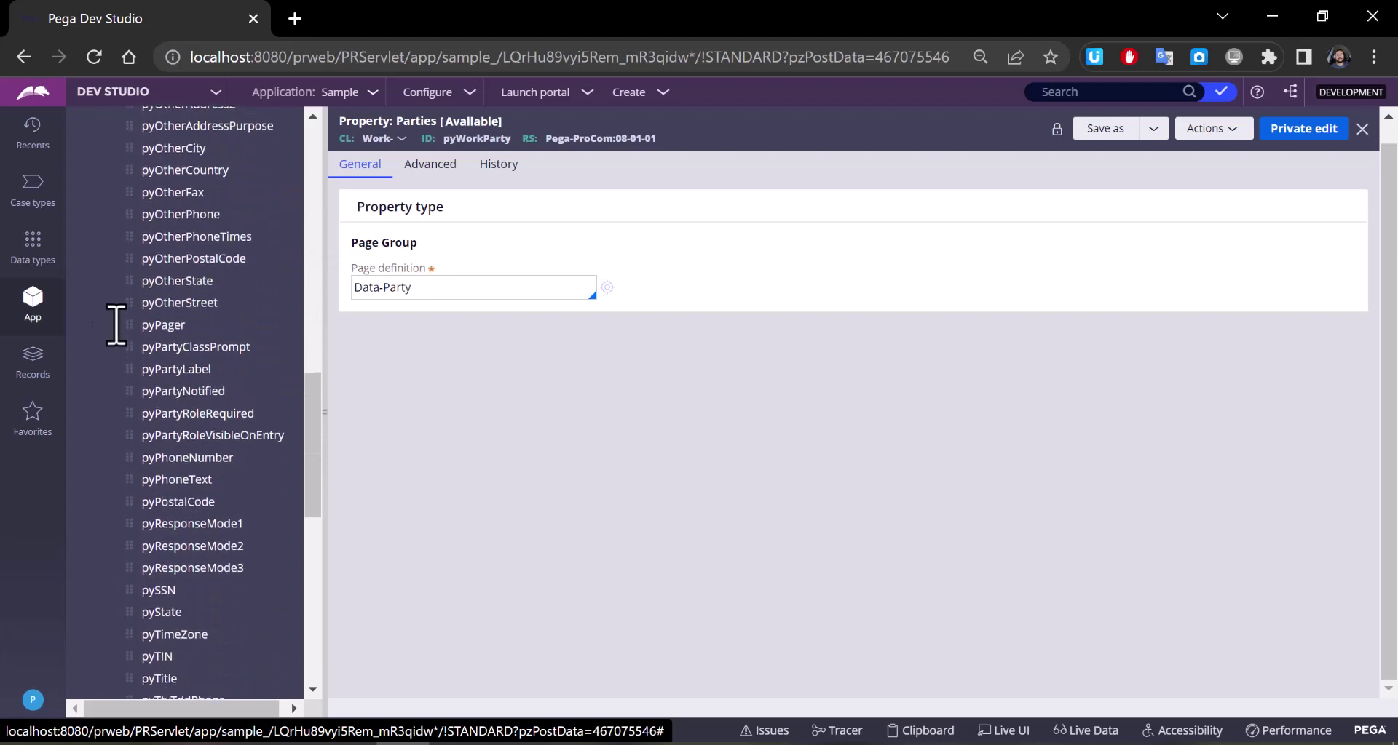
scroll(182, 356, "down", 4)
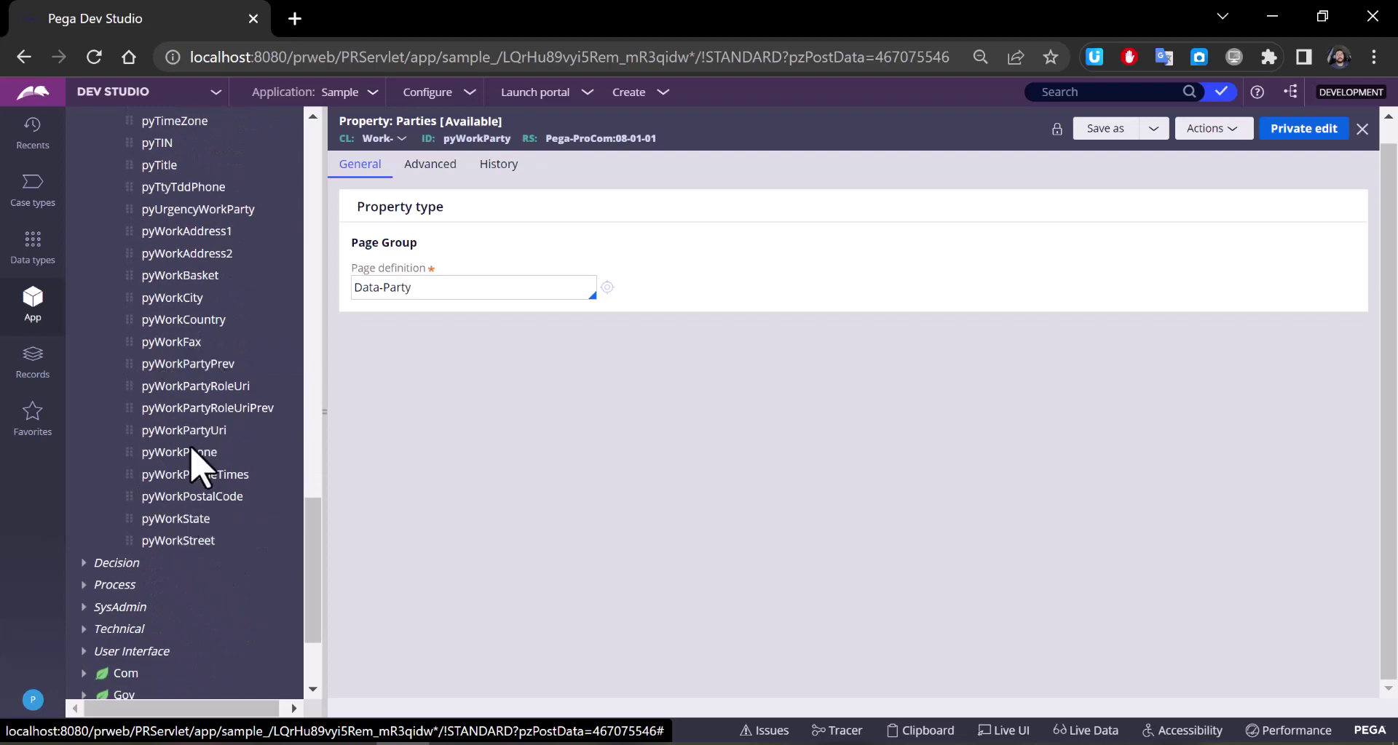
scroll(190, 455, "up", 20)
scroll(190, 451, "up", 8)
scroll(193, 446, "down", 2)
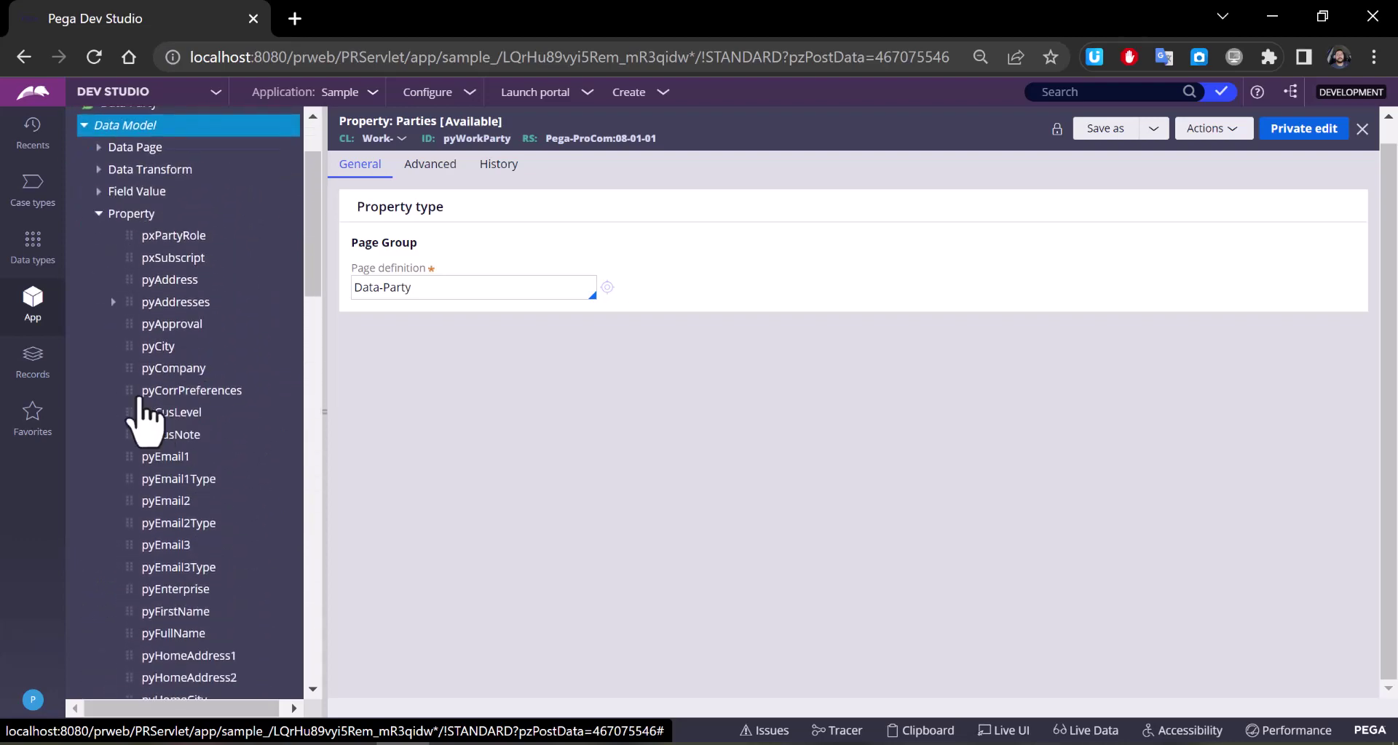
left_click(99, 214)
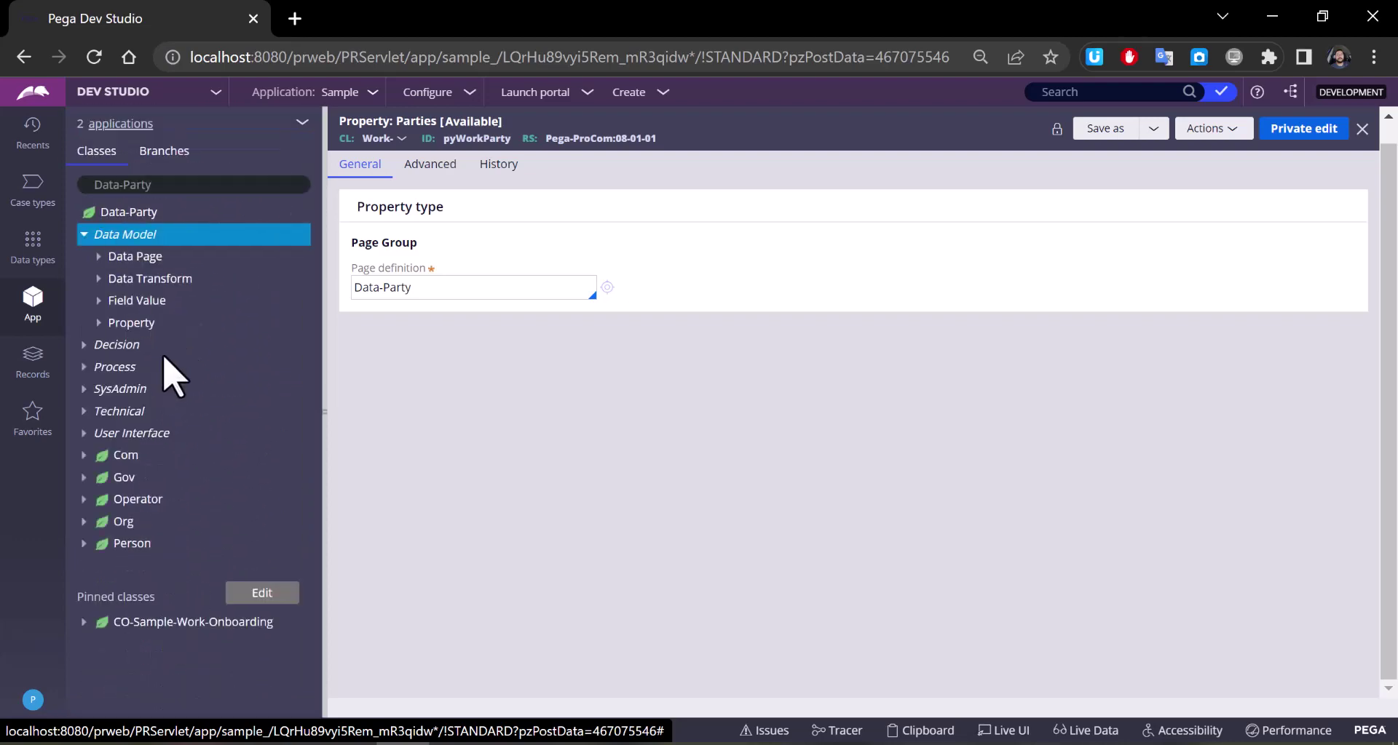
Step: Expand the Person class's user interface sections, inspect the PartyDisplay section's layout and close it
left_click(83, 544)
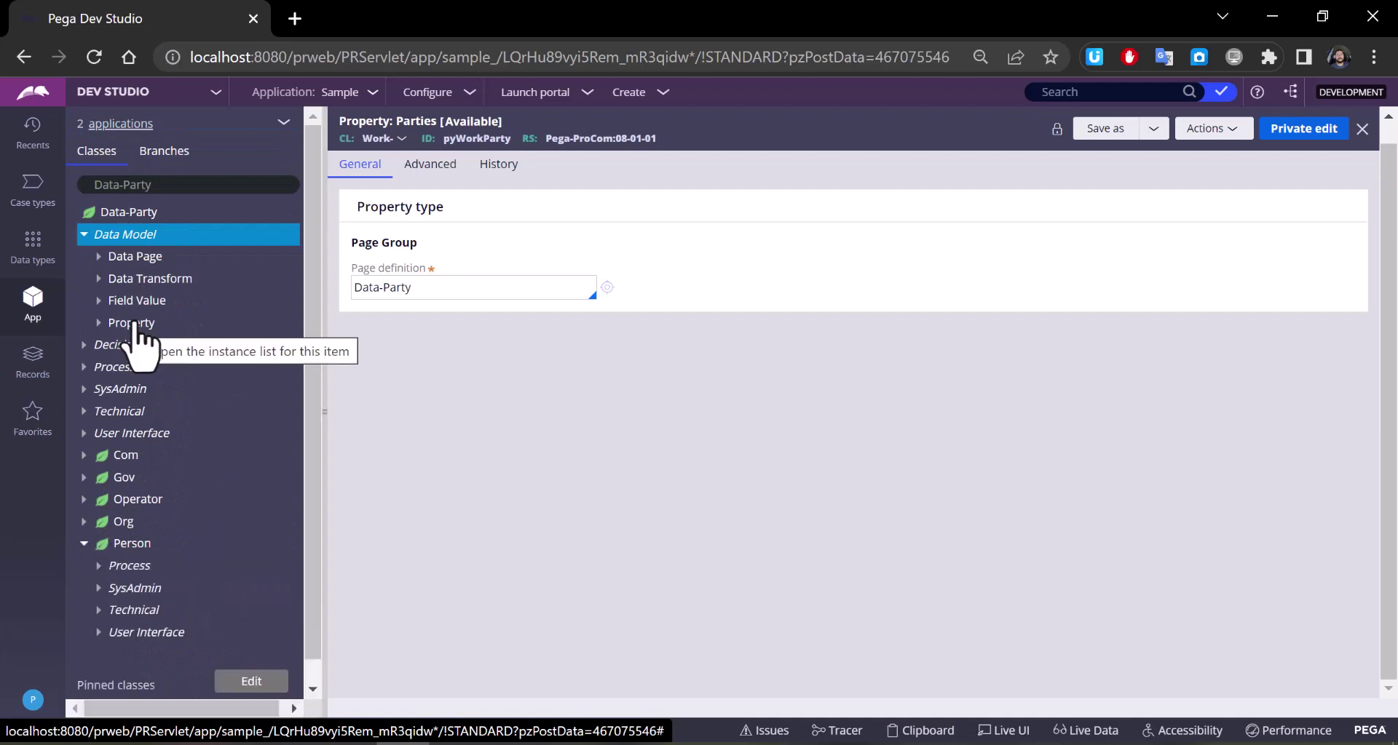
left_click(100, 633)
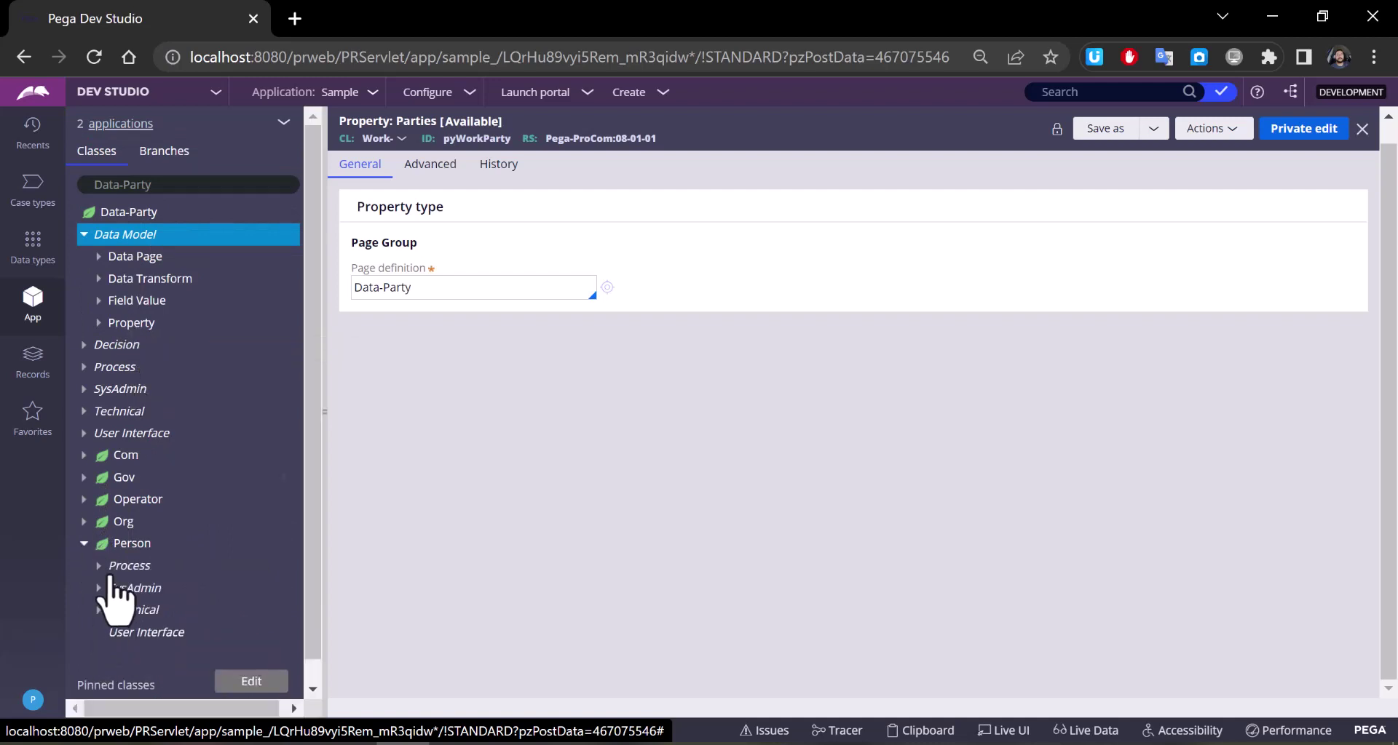
left_click(115, 631)
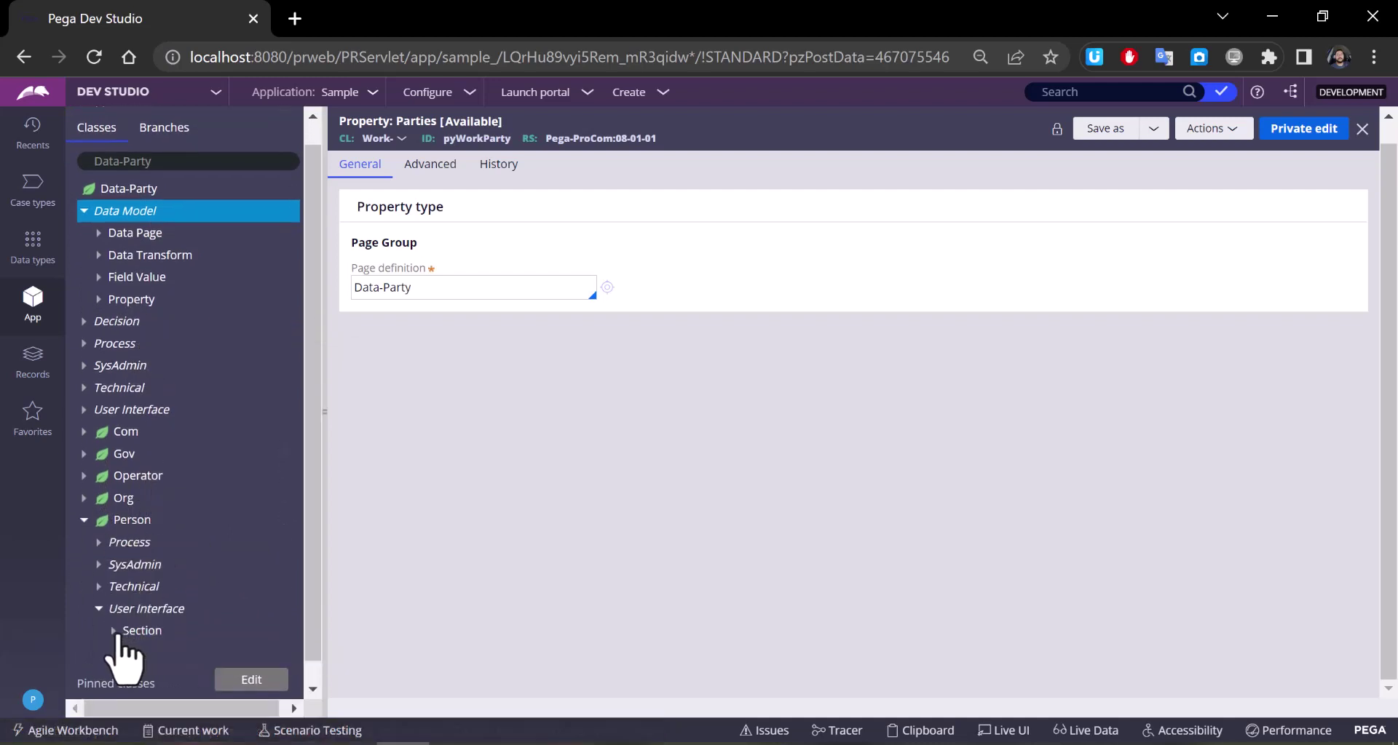
scroll(182, 598, "down", 1)
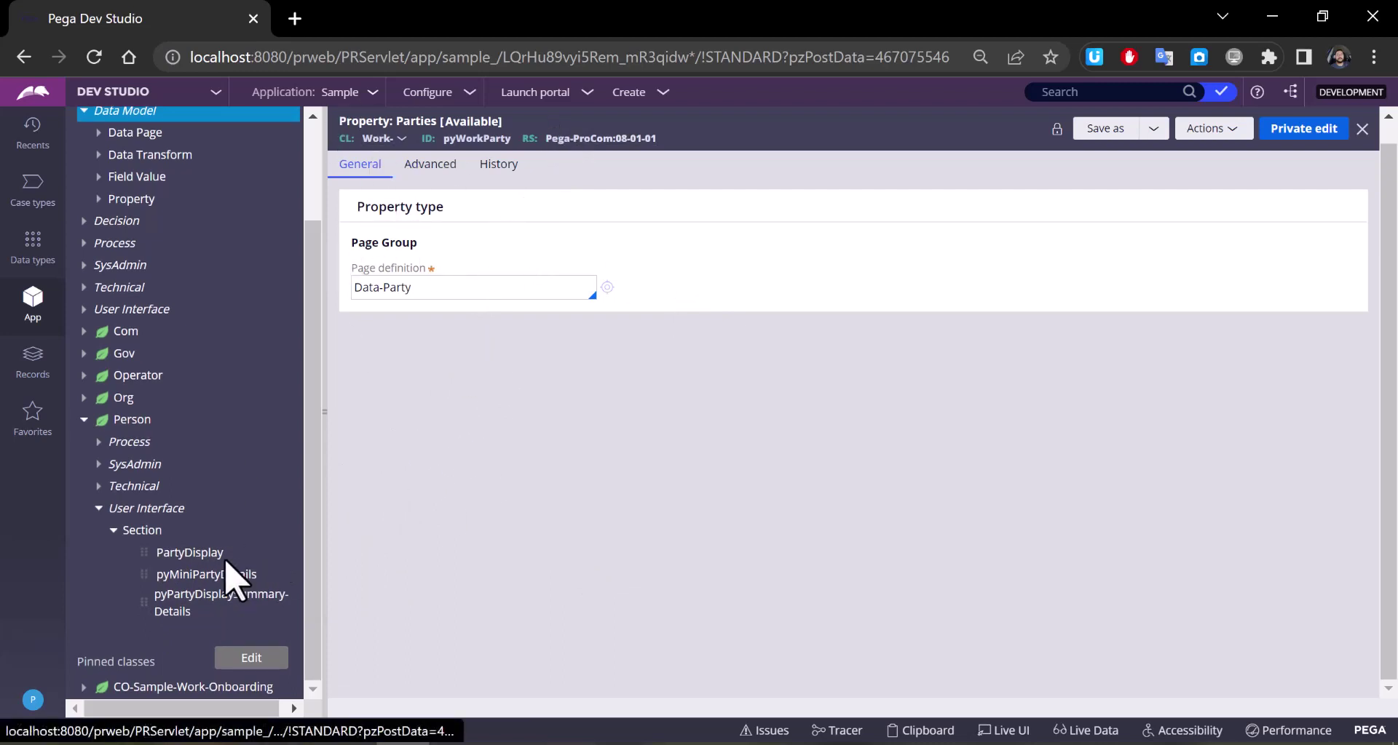
left_click(191, 553)
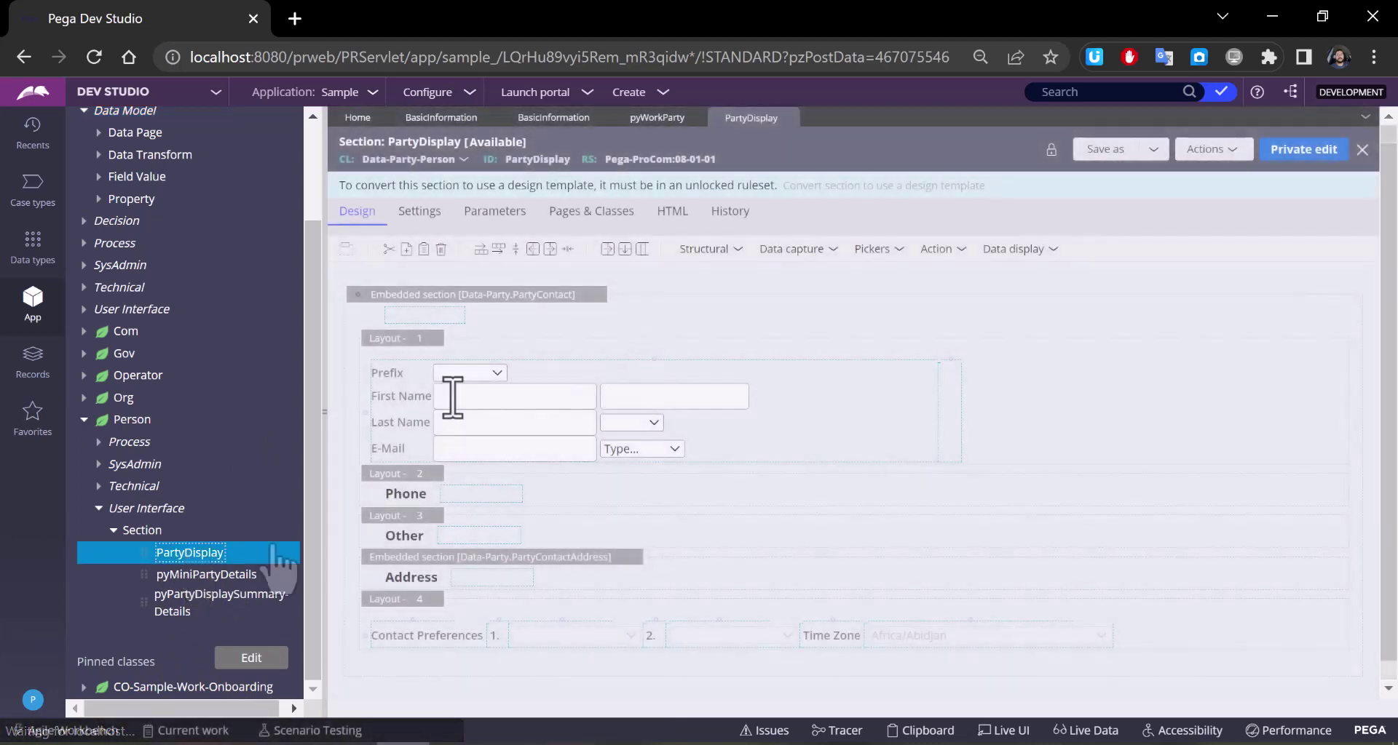
left_click(480, 404)
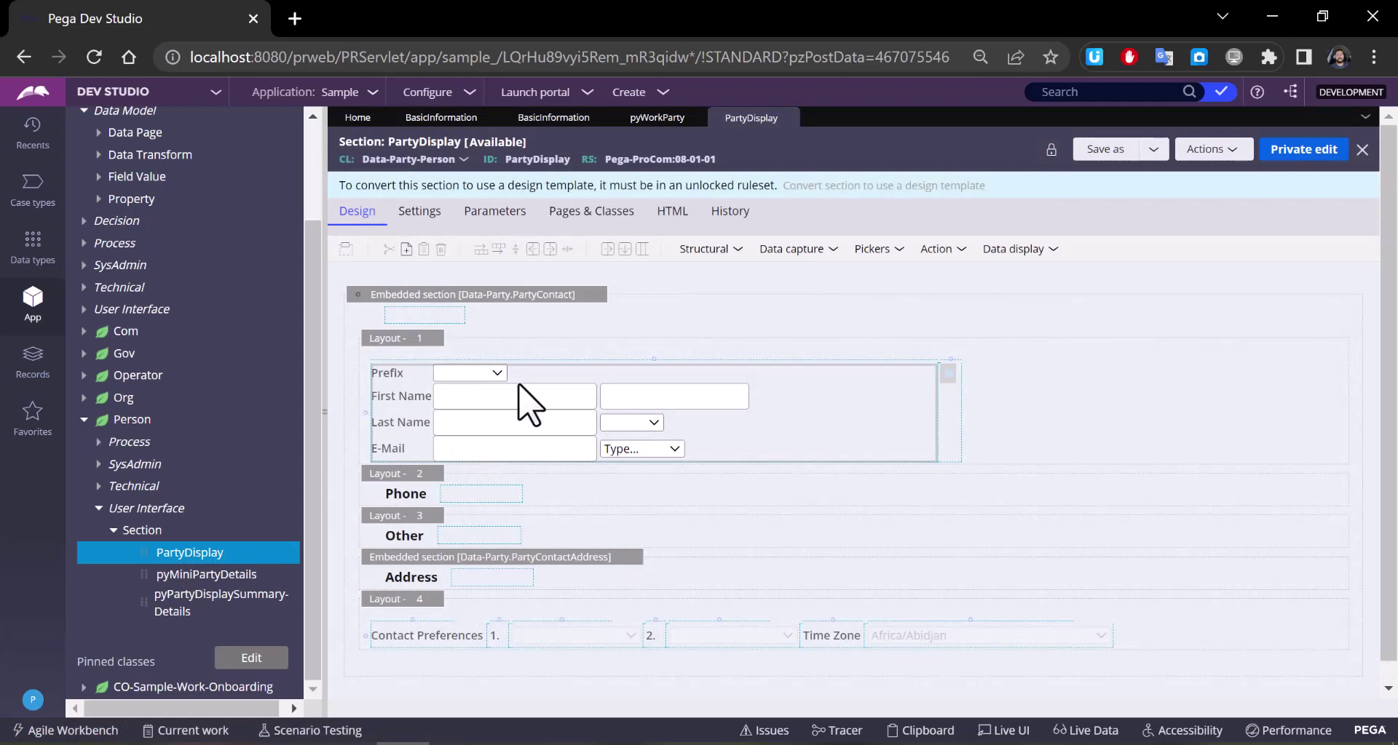
left_click(792, 117)
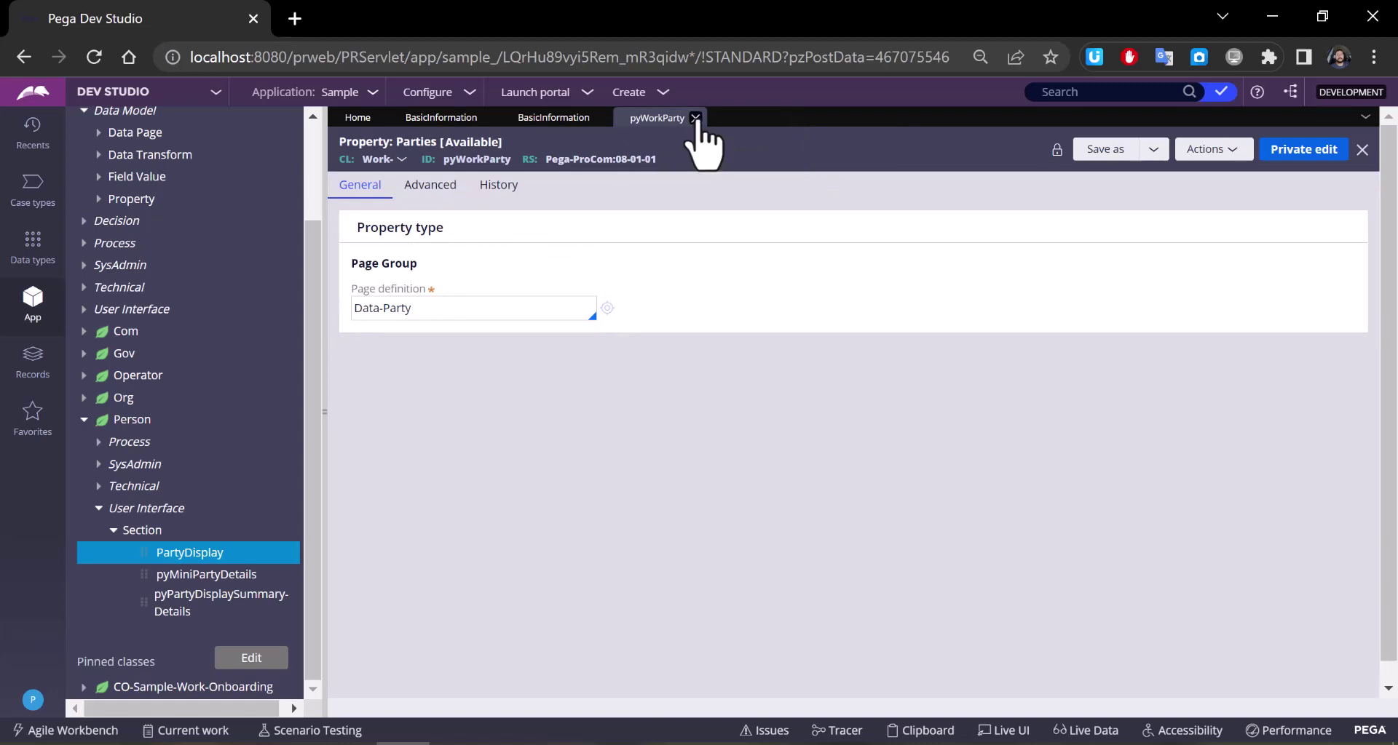
Step: Collapse the Person class and close the pyWorkParty property and Onboarding instance list to return to the BasicInformation section
left_click(113, 531)
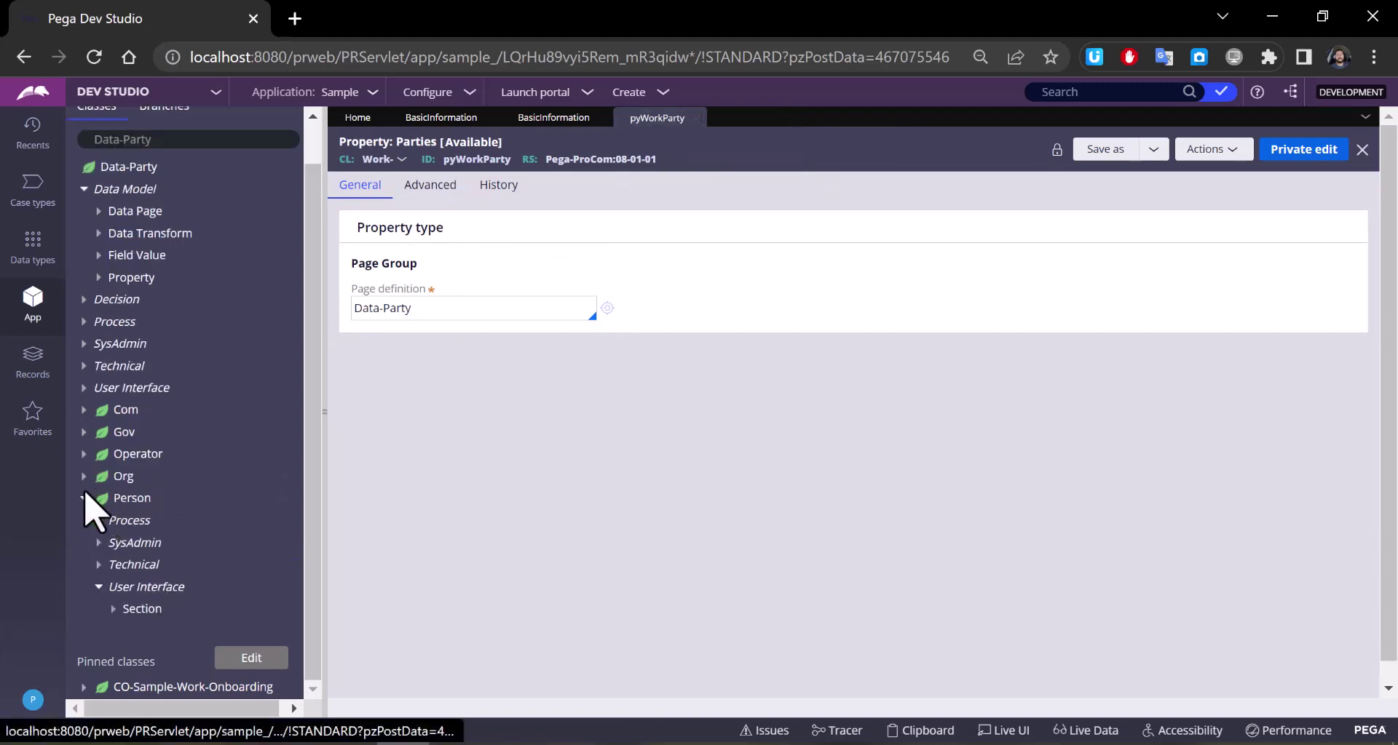
left_click(84, 499)
left_click(179, 189)
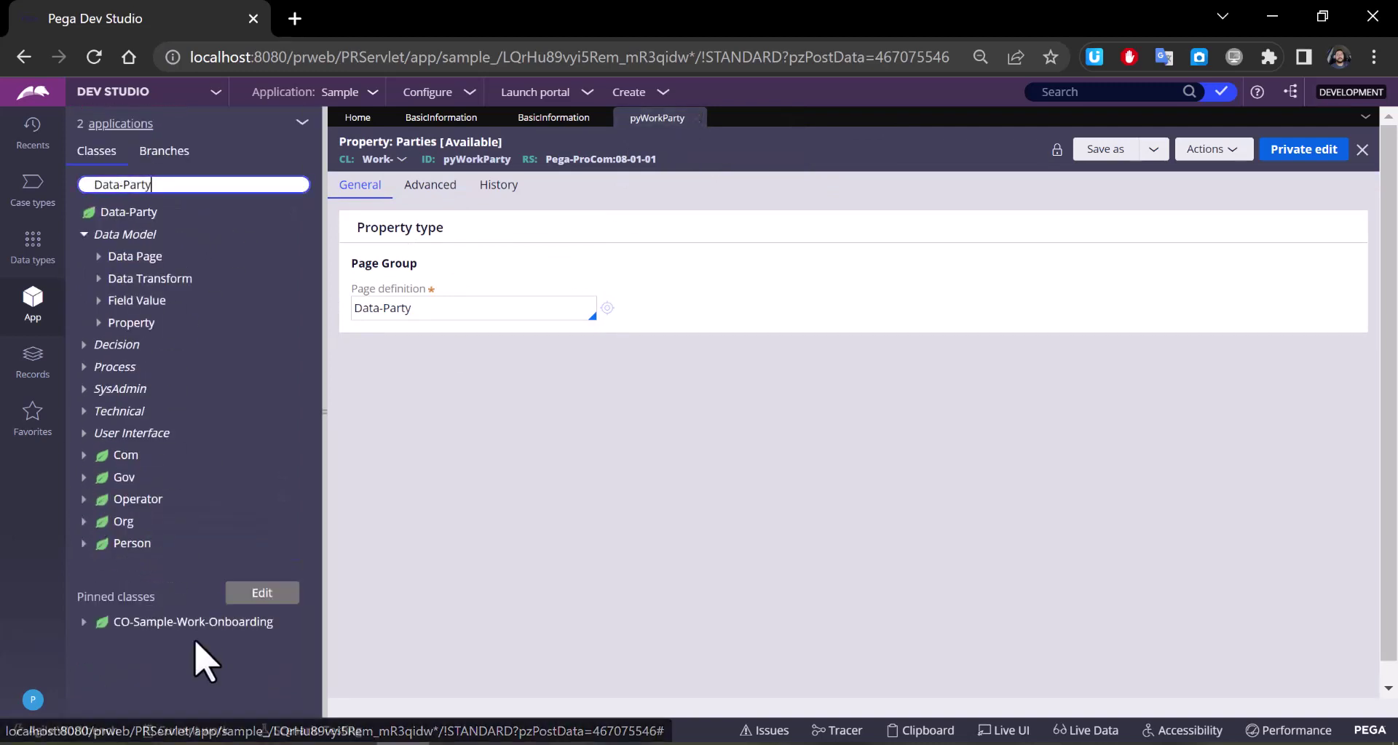
left_click(214, 623)
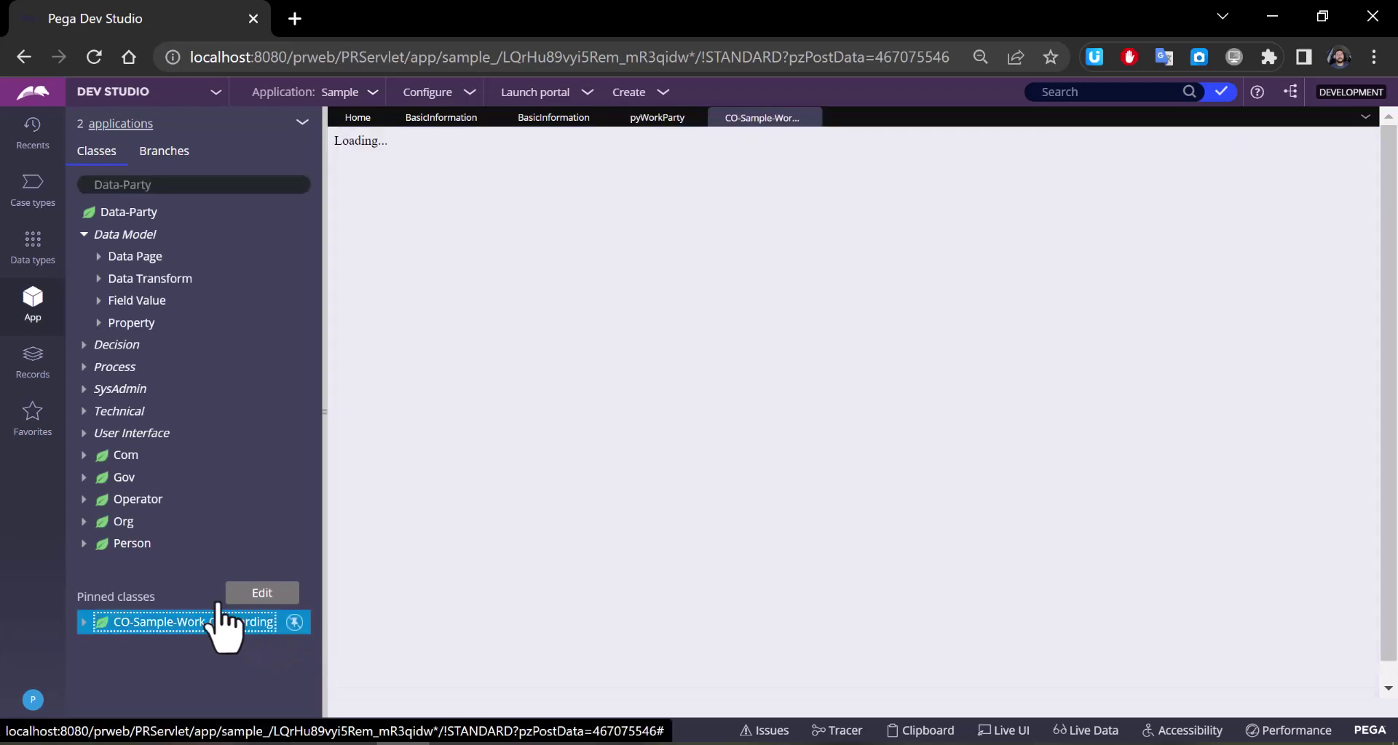
left_click(692, 120)
left_click(696, 118)
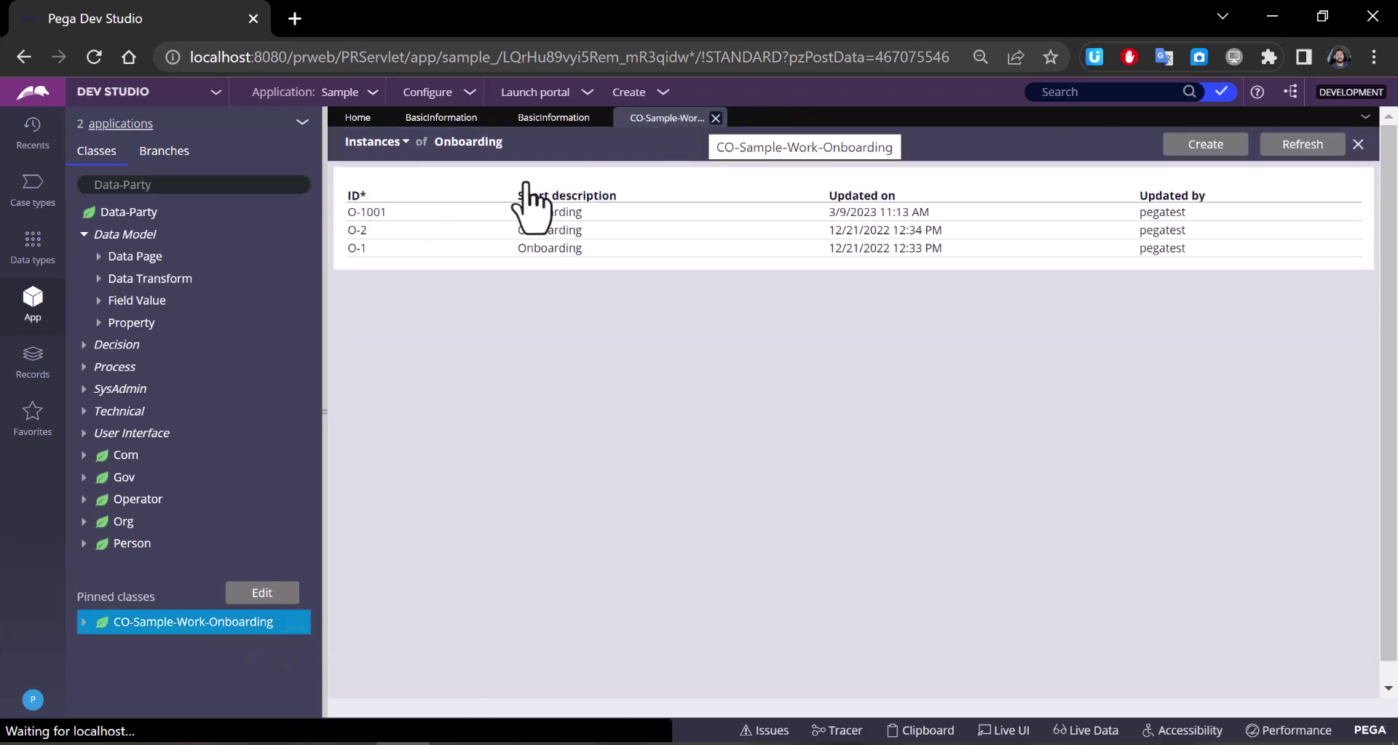
right_click(135, 623)
left_click(691, 120)
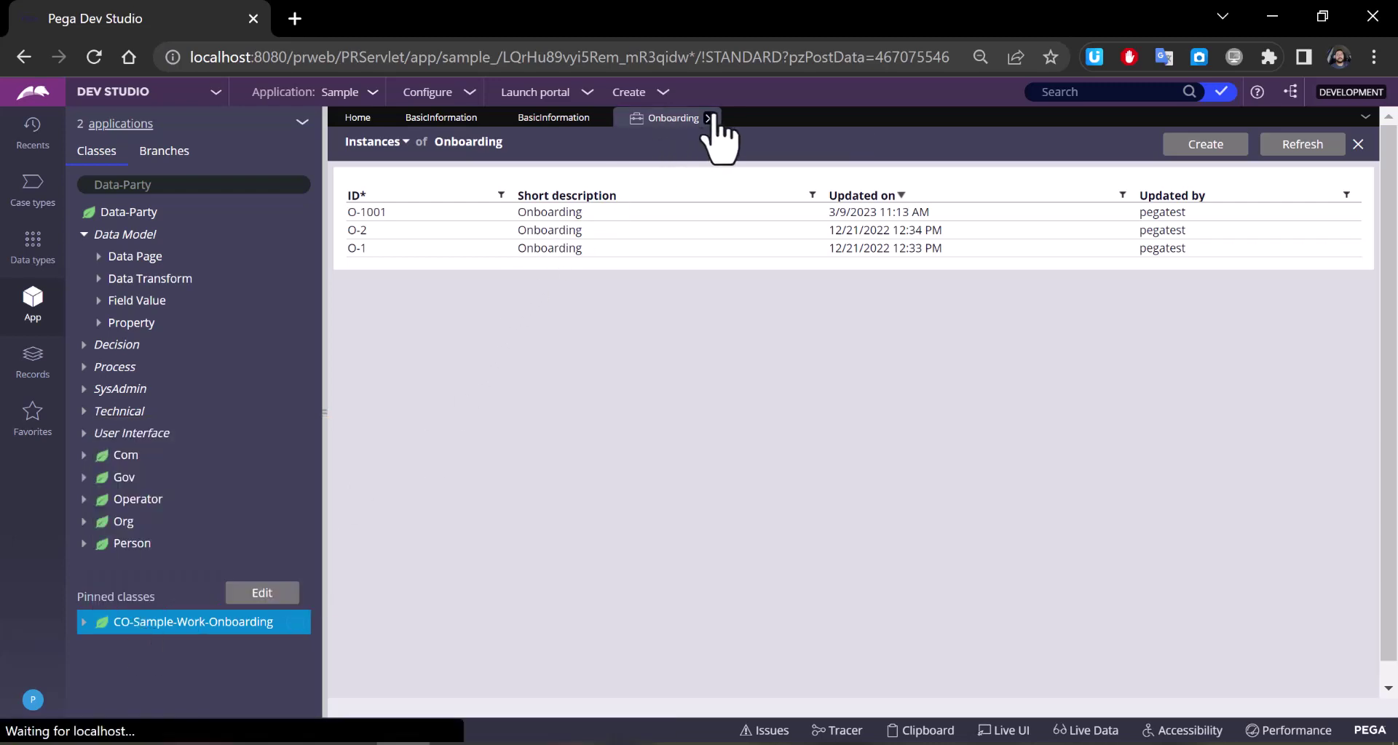
left_click(708, 118)
Step: Set the first text input's property to .pyWorkParty(Customer).pyFirstName
left_click(787, 272)
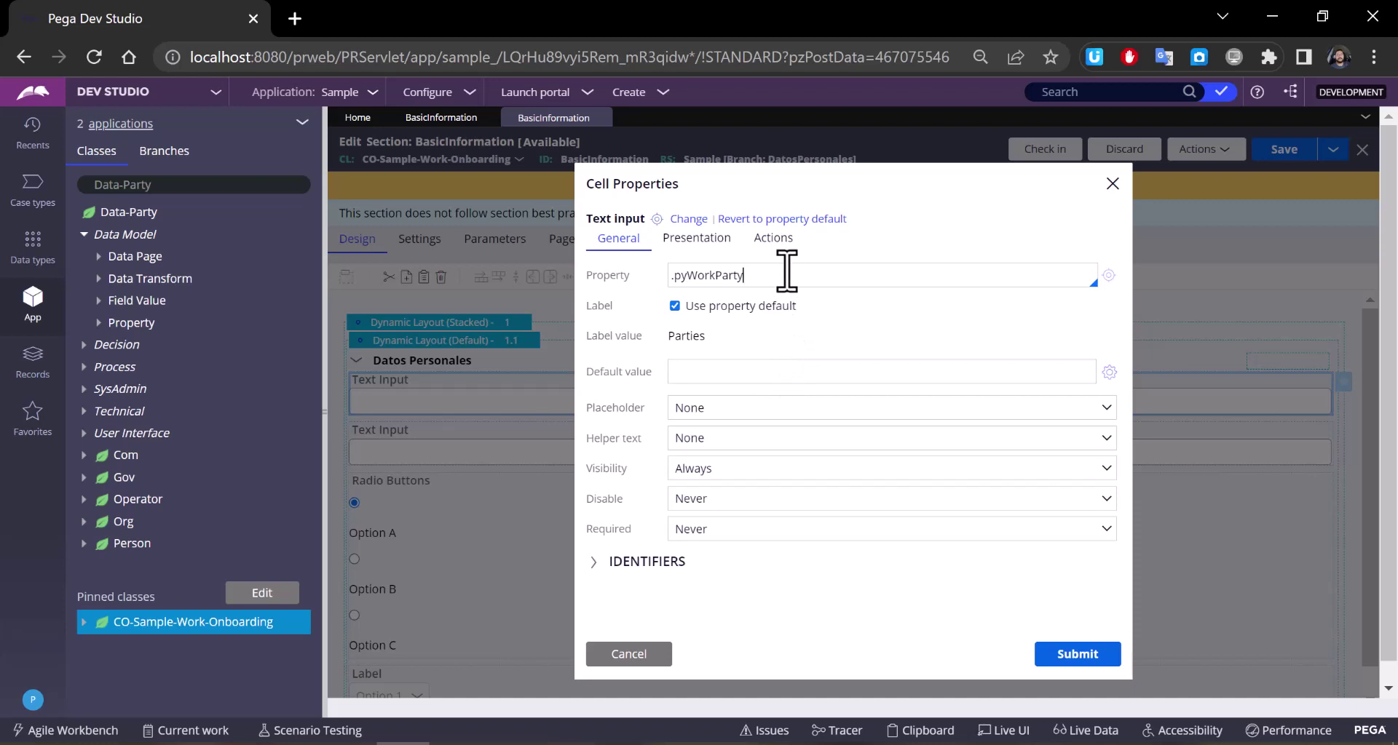
type(".PYf")
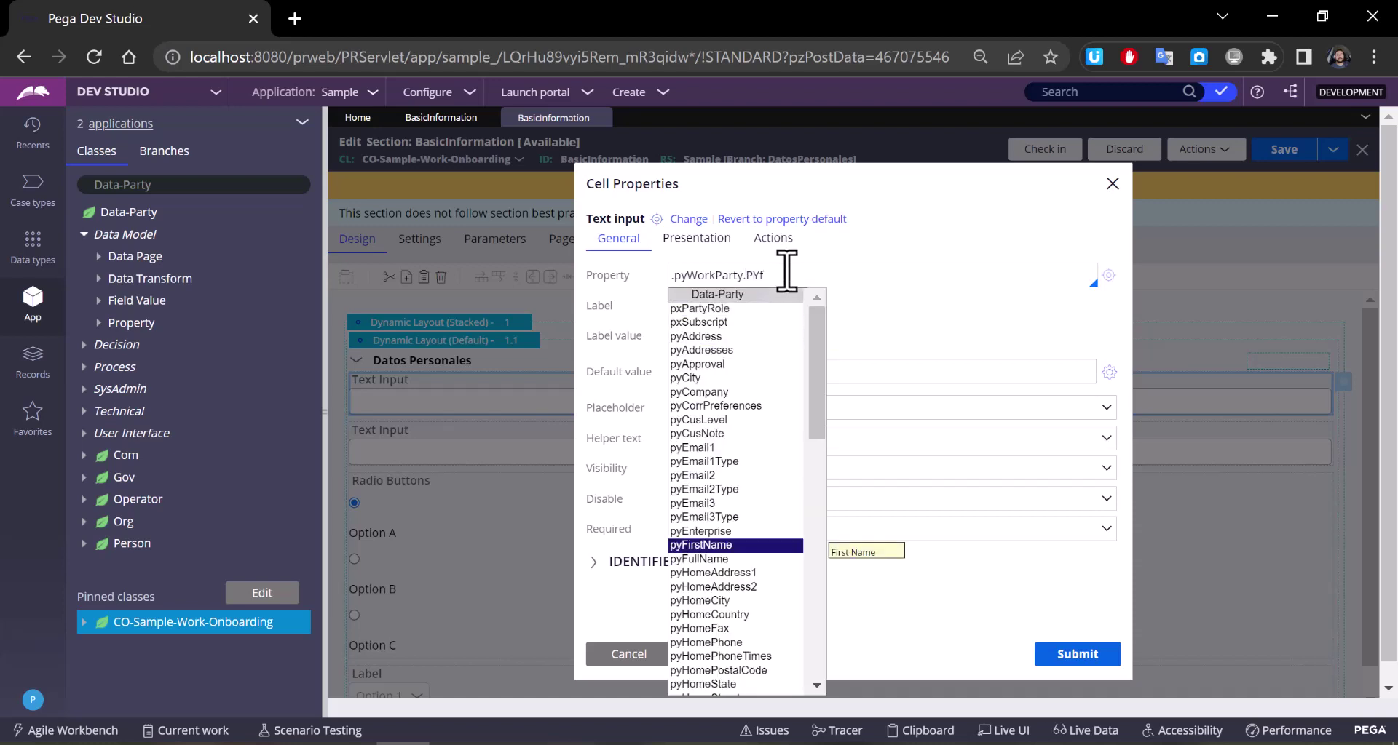
left_click(739, 547)
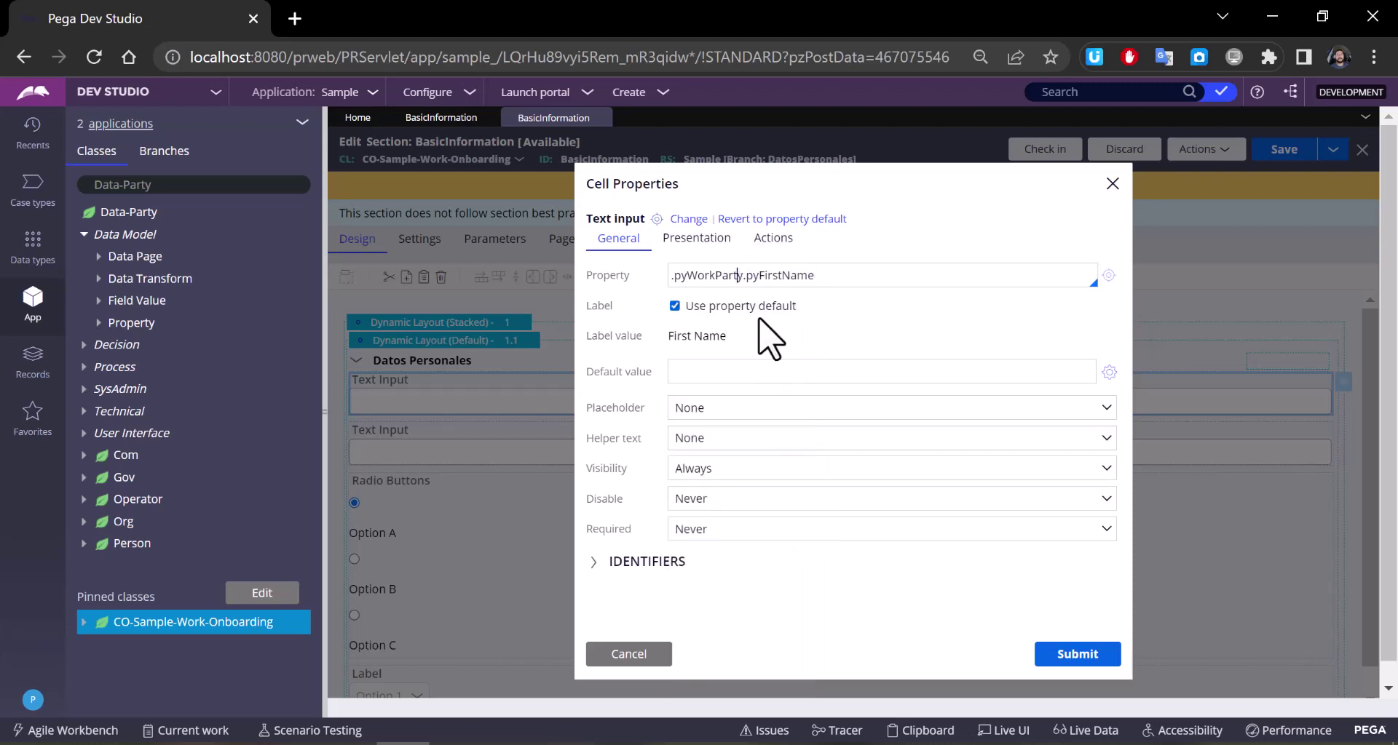
left_click(746, 276)
type("()")
key("Left")
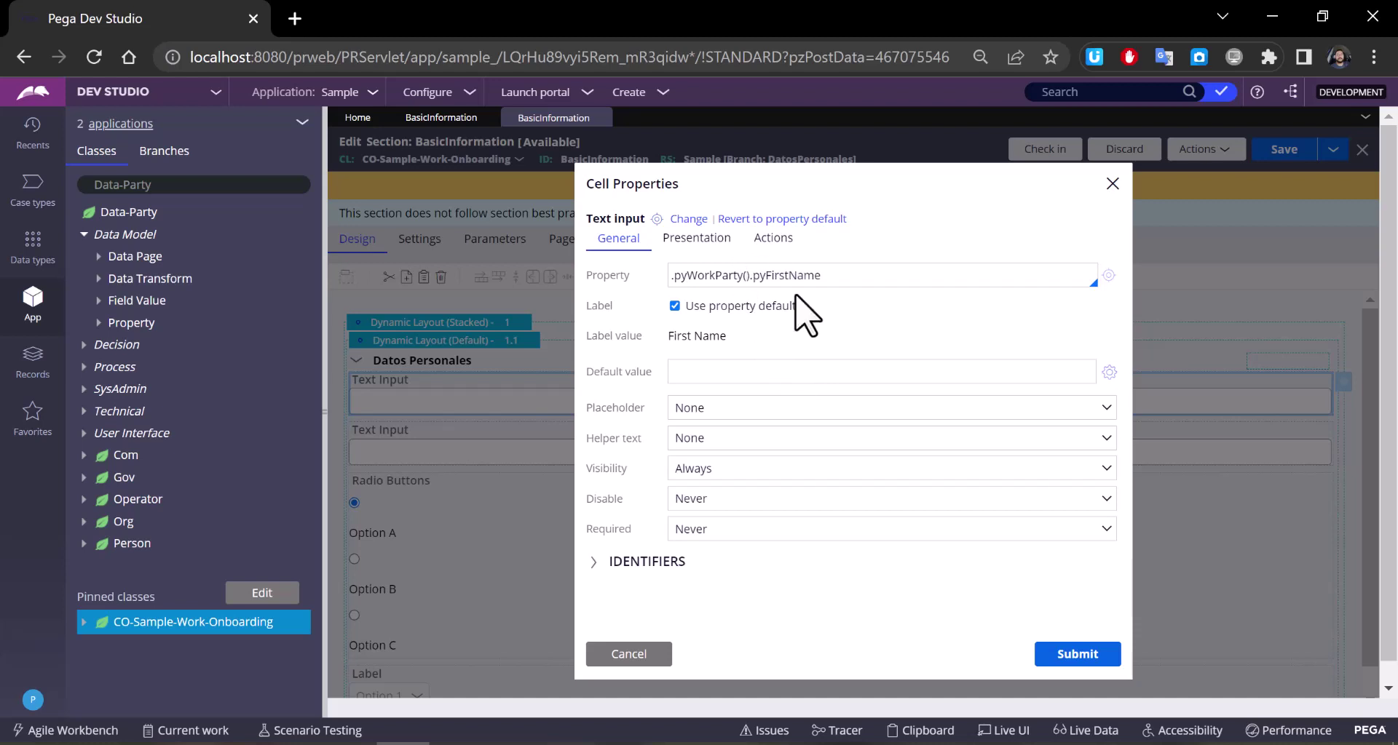
type("Customer")
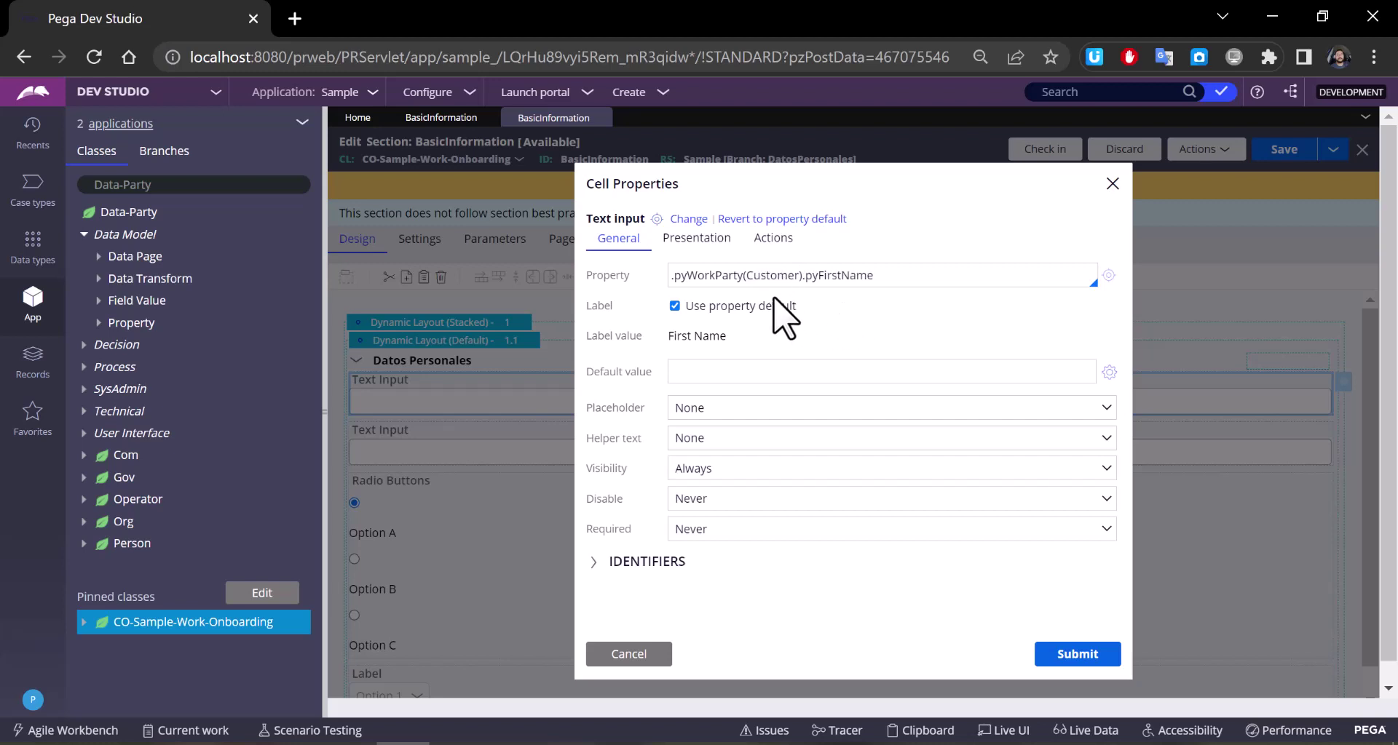
double_click(766, 276)
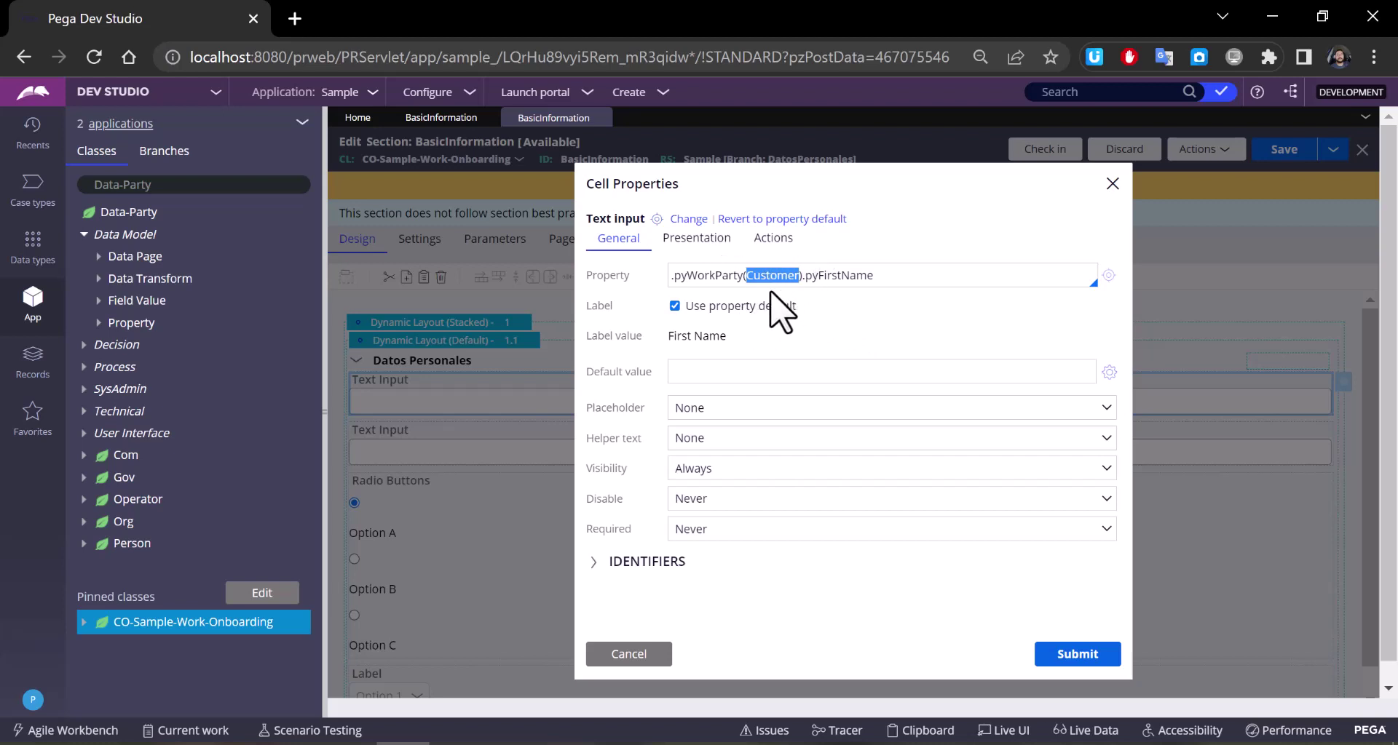
Step: Turn off the property default label for the first text input, label it Nombre and submit its cell properties
left_click(674, 307)
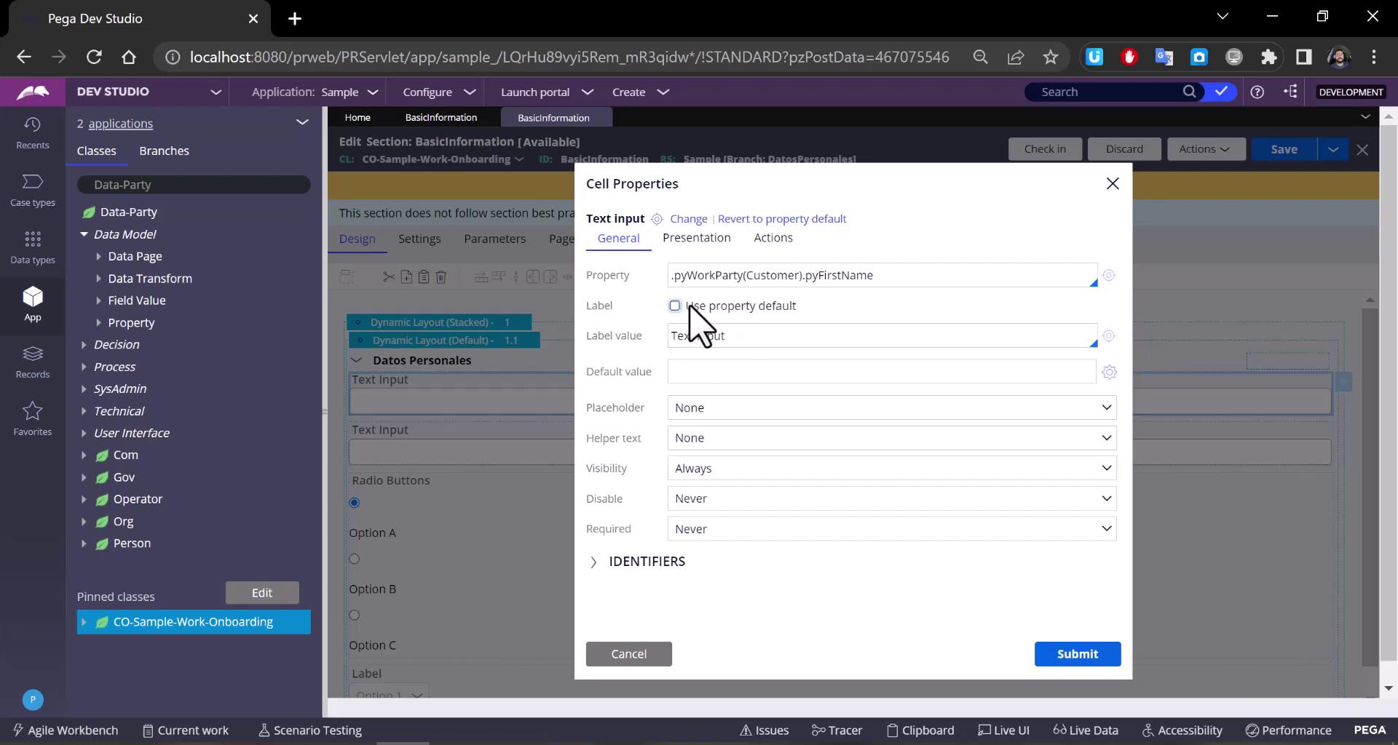
left_click_drag(725, 339, 675, 343)
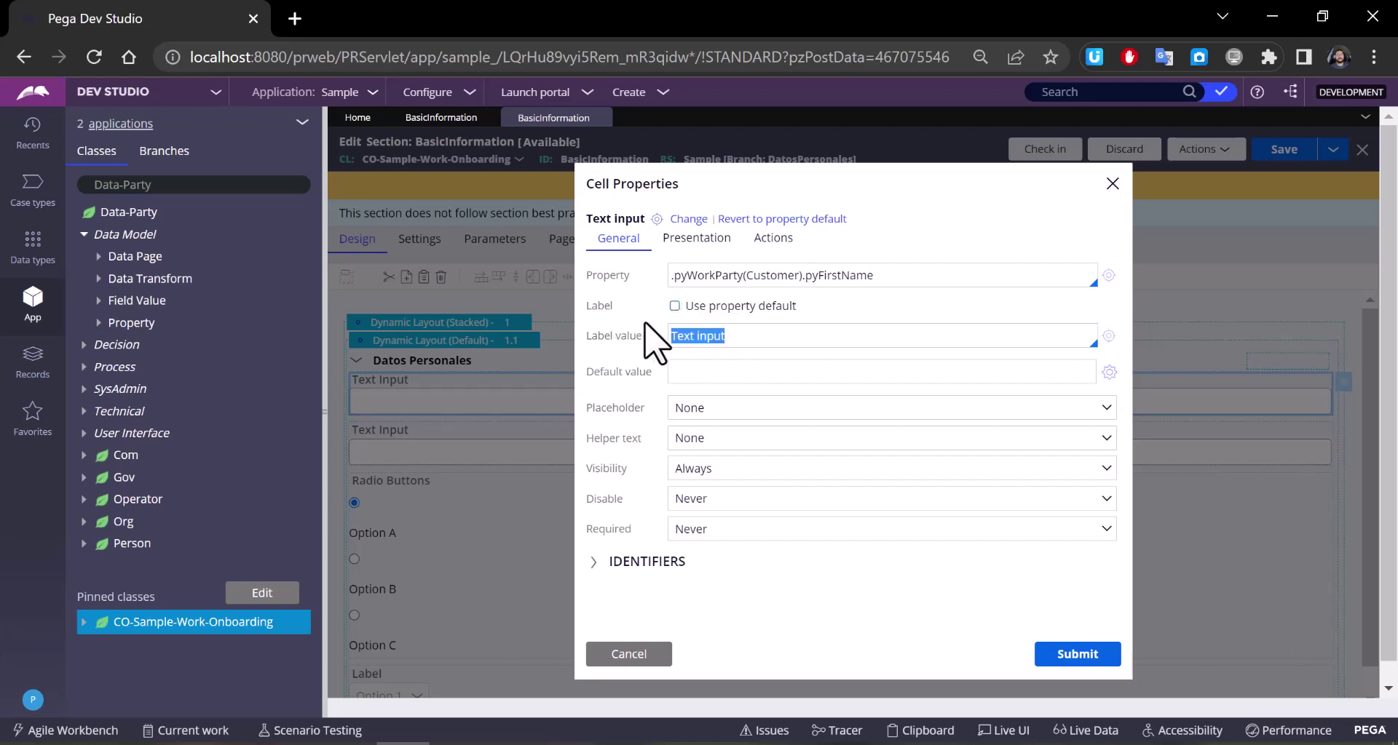
left_click(674, 307)
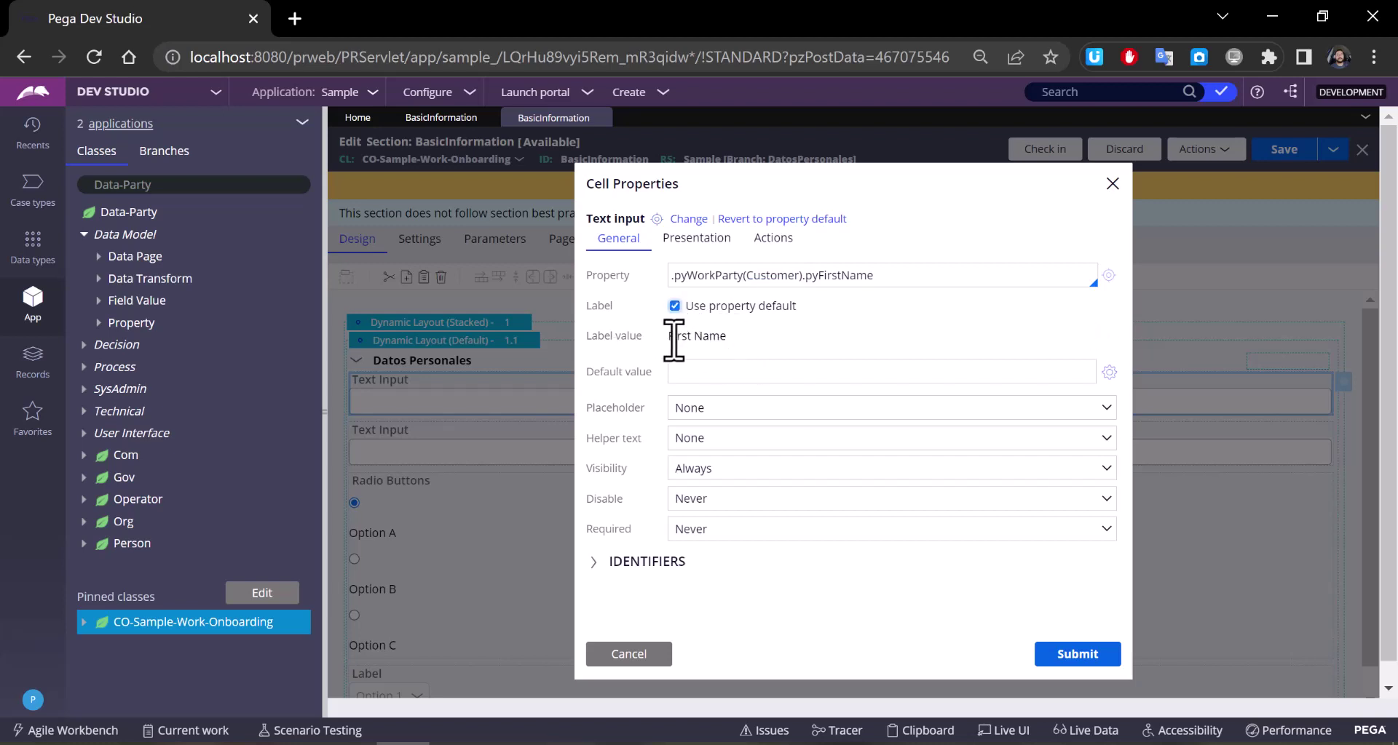
left_click_drag(670, 337, 764, 346)
left_click(674, 306)
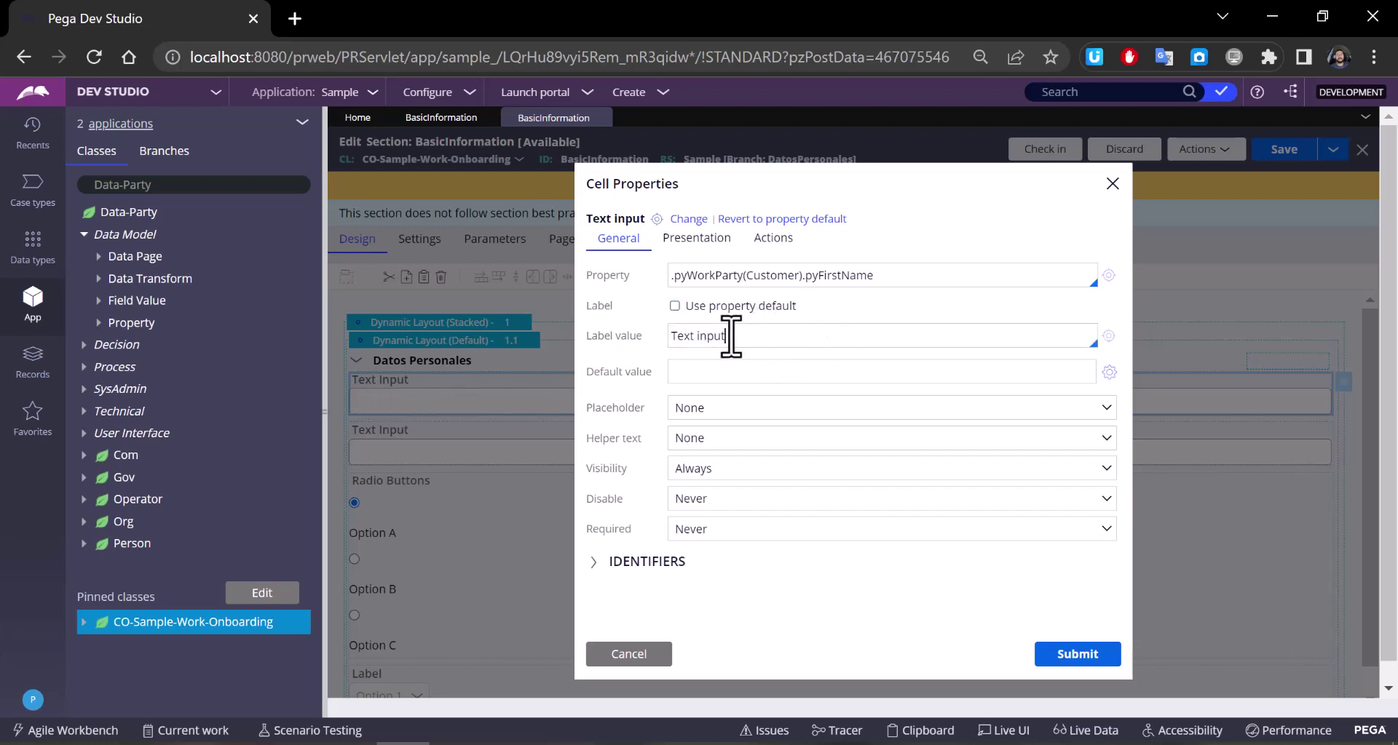
left_click_drag(765, 336, 580, 323)
type("P")
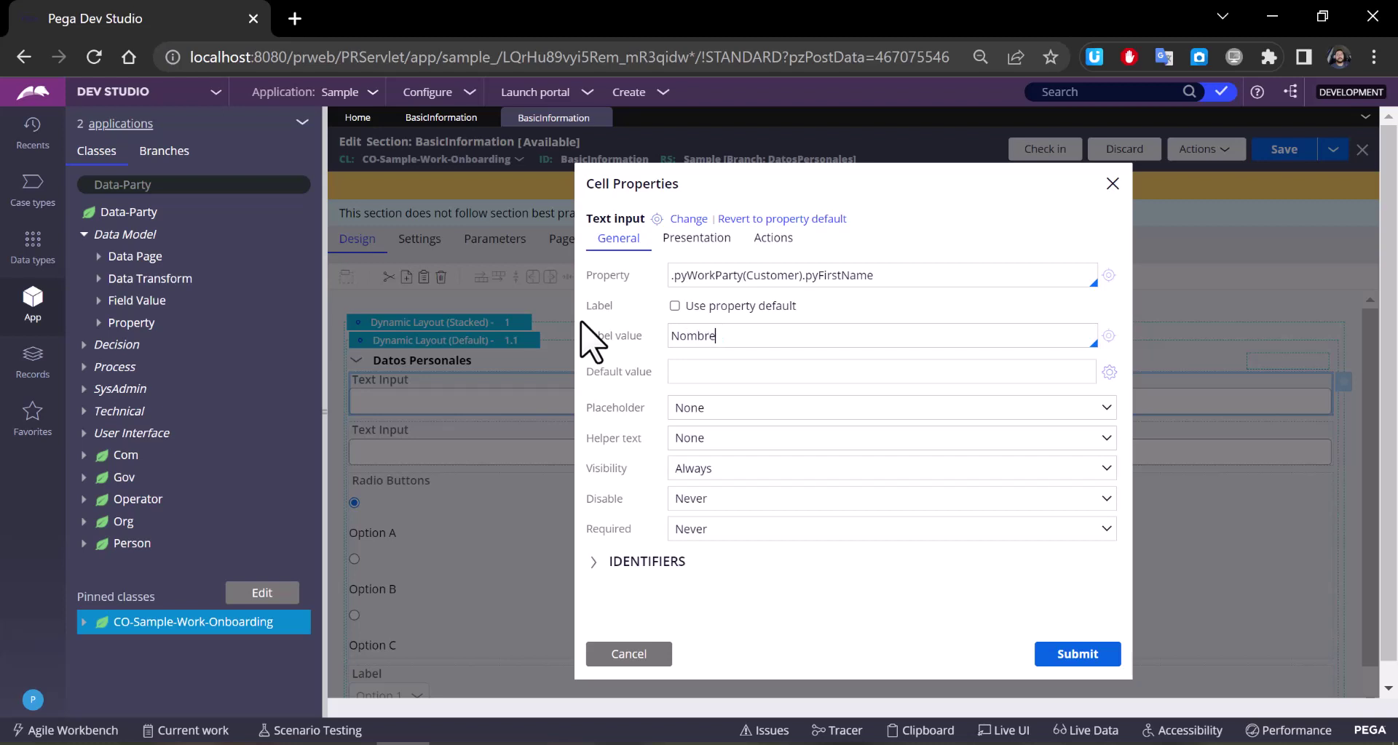
left_click(783, 372)
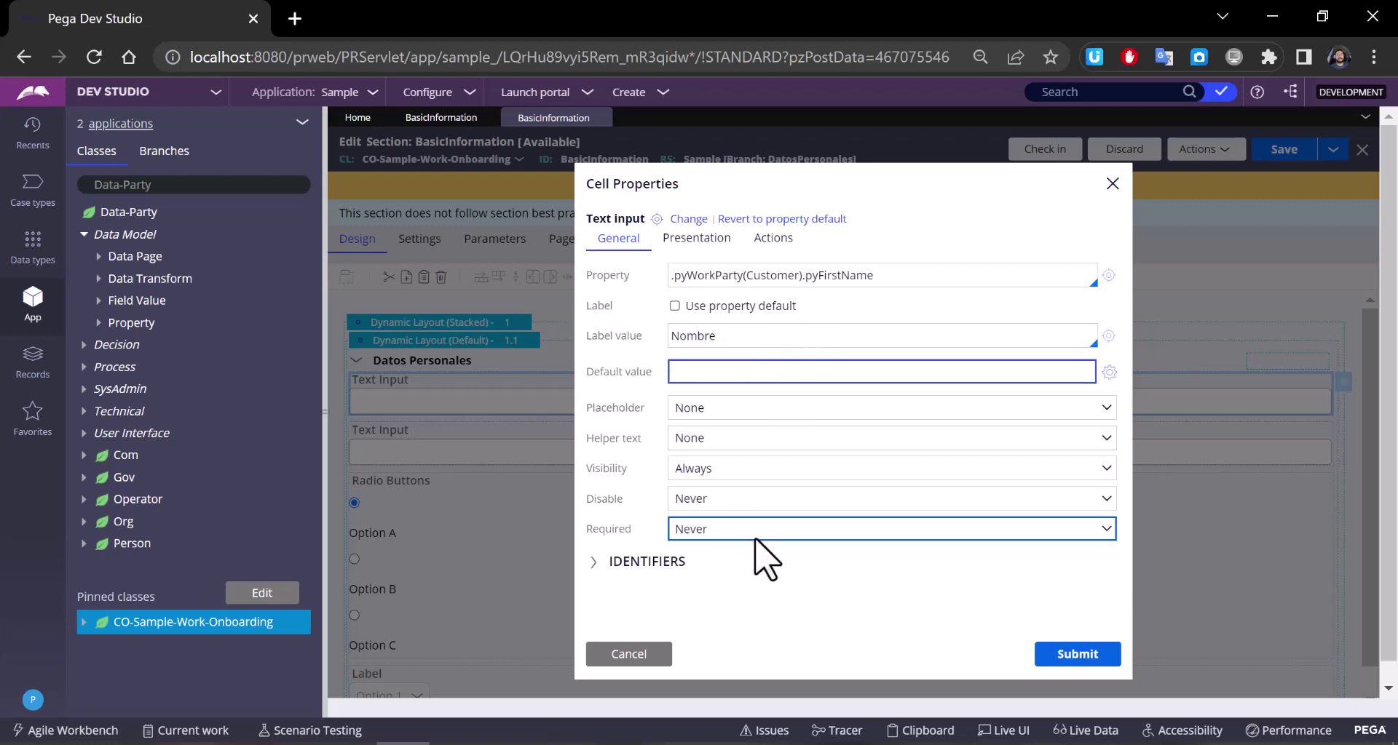
left_click(1067, 654)
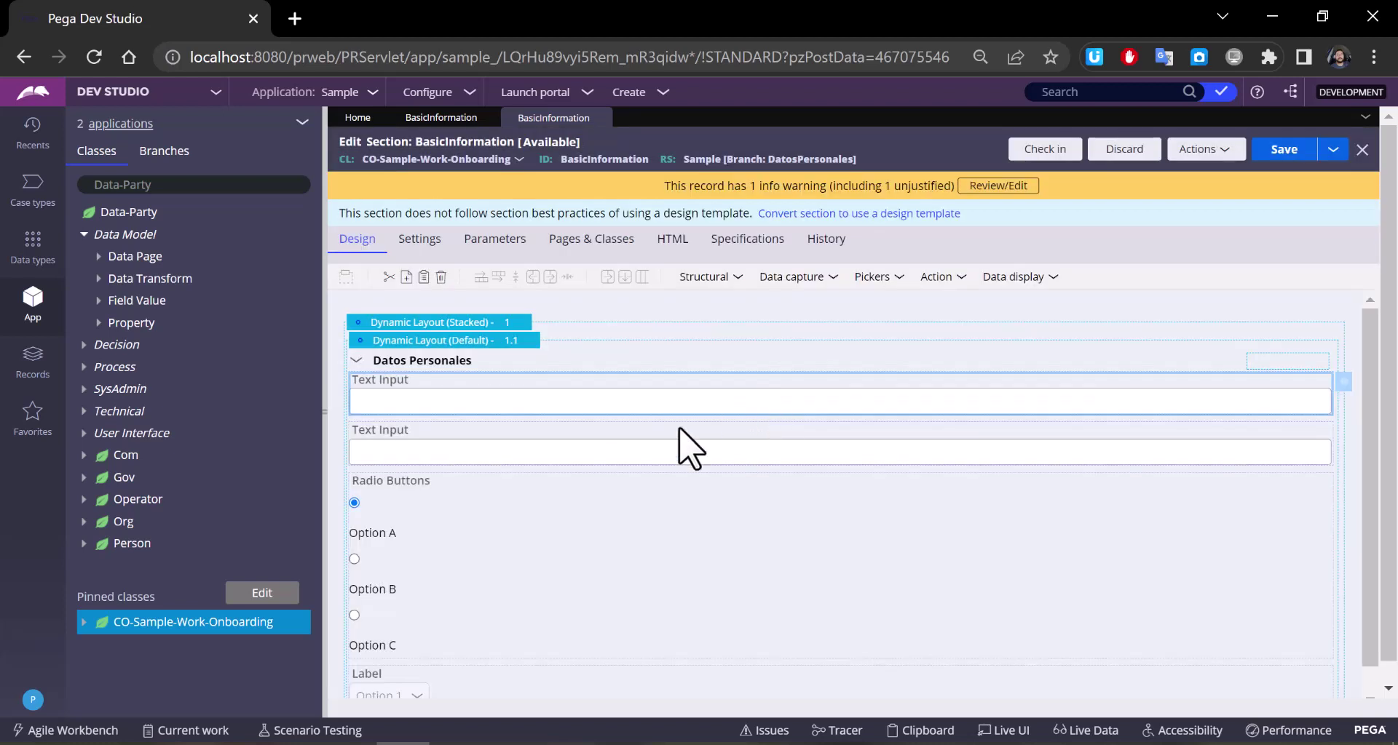
Step: Set the second text input's property to .pyWorkParty.pyLastName
left_click(624, 452)
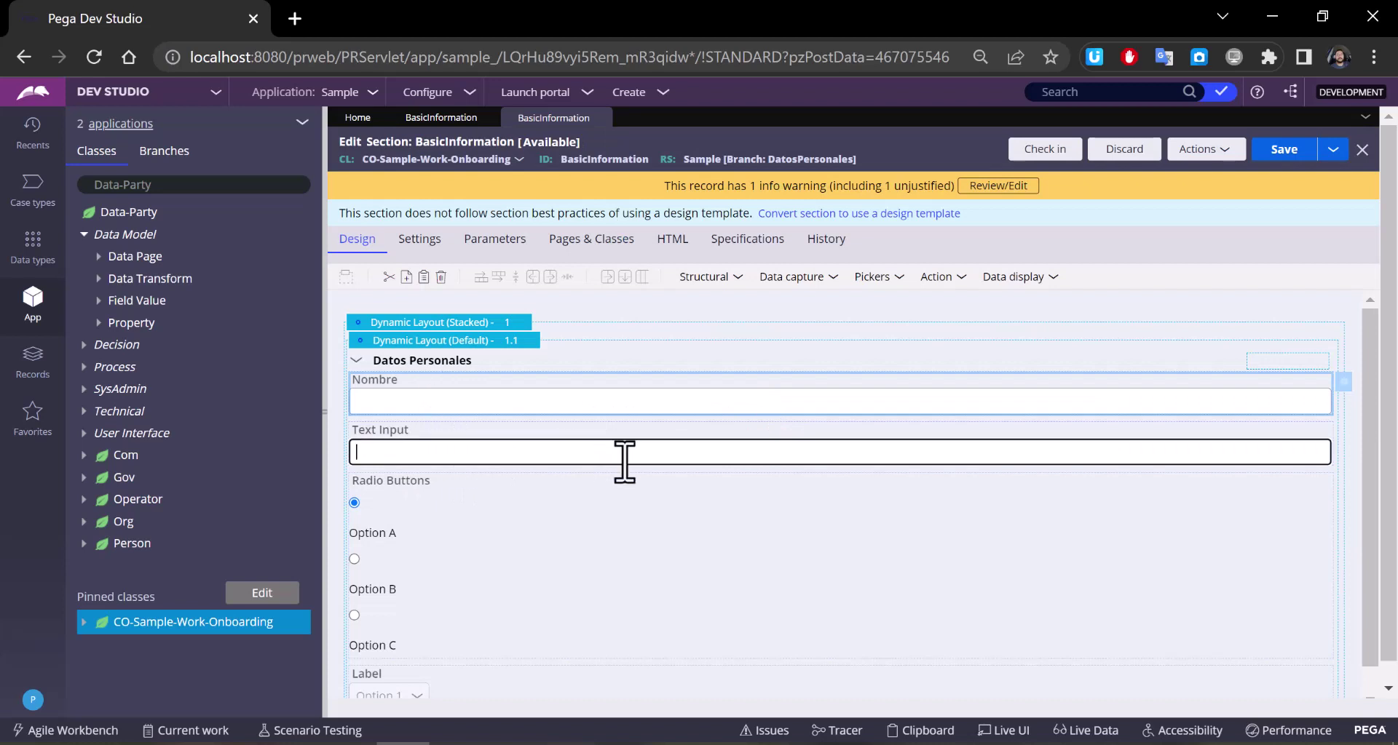
double_click(695, 457)
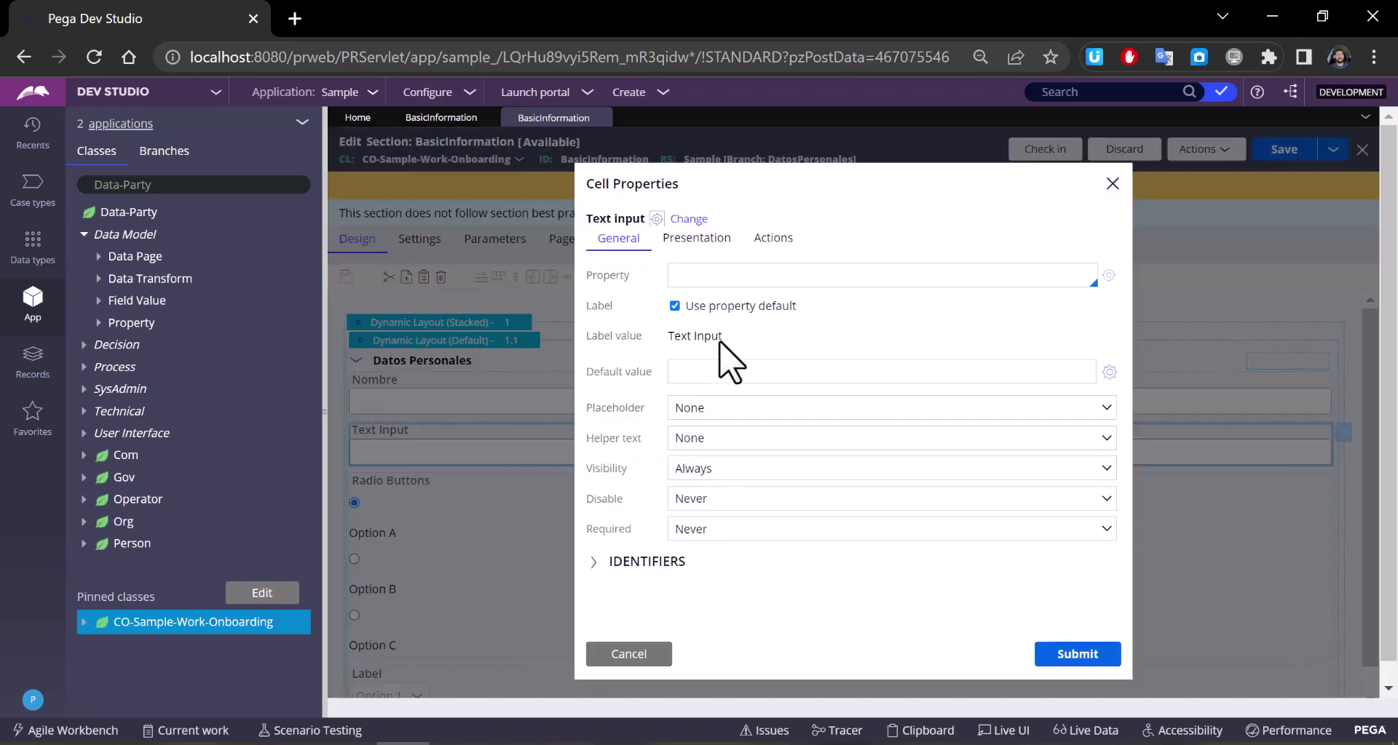
left_click(728, 280)
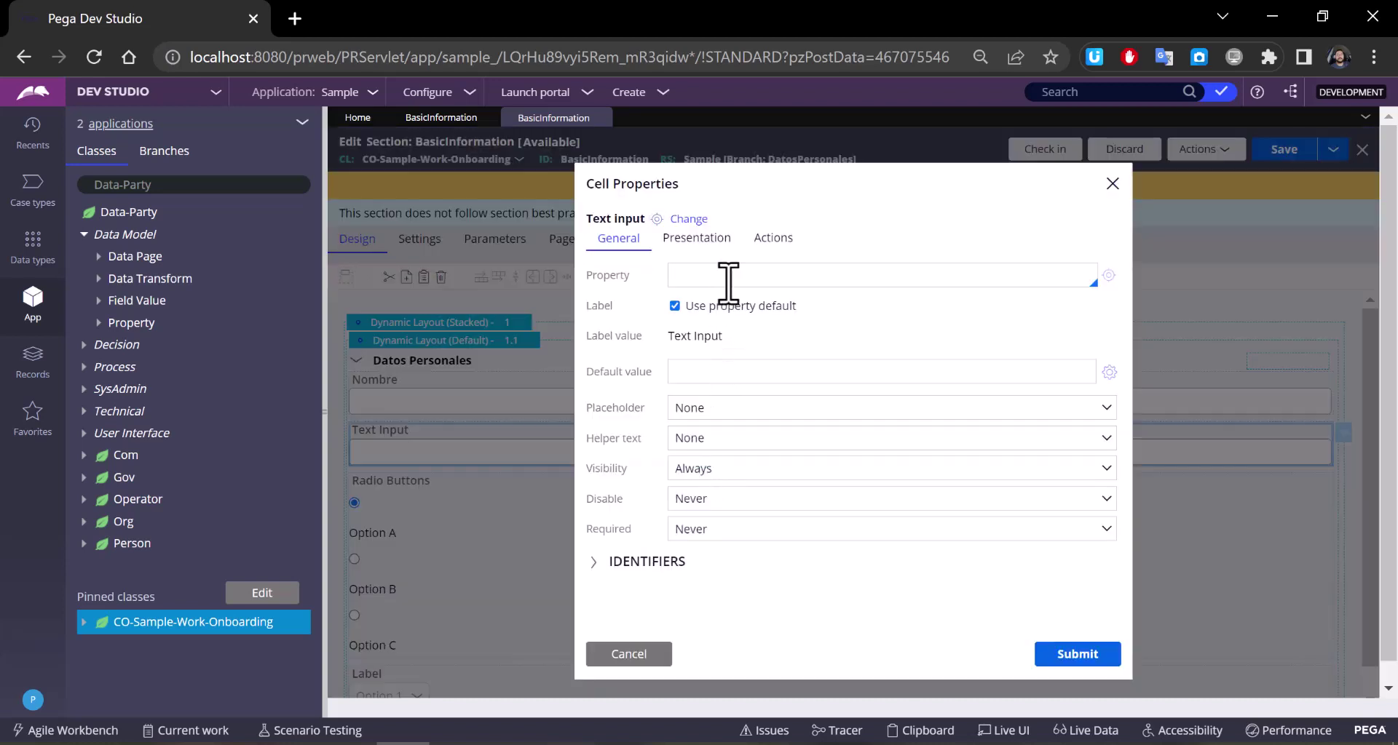
type(".py")
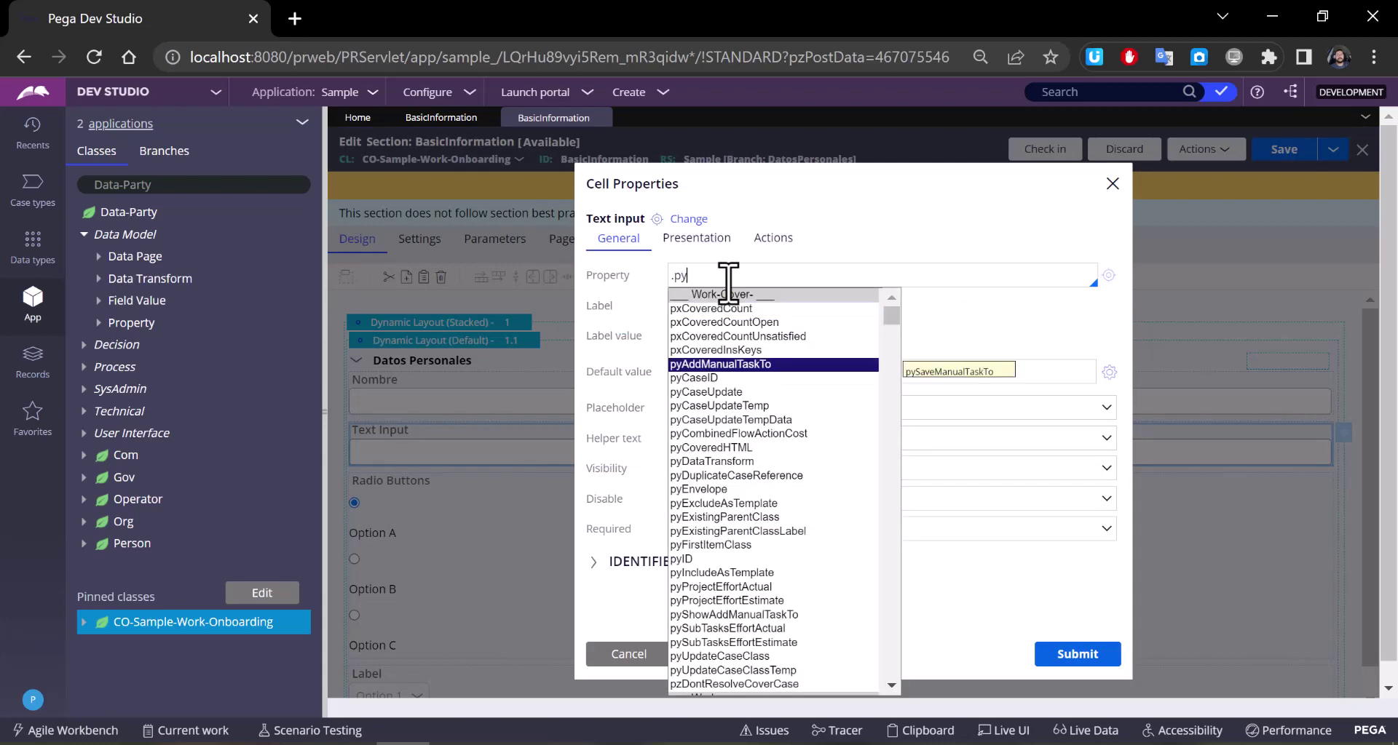
type("Work")
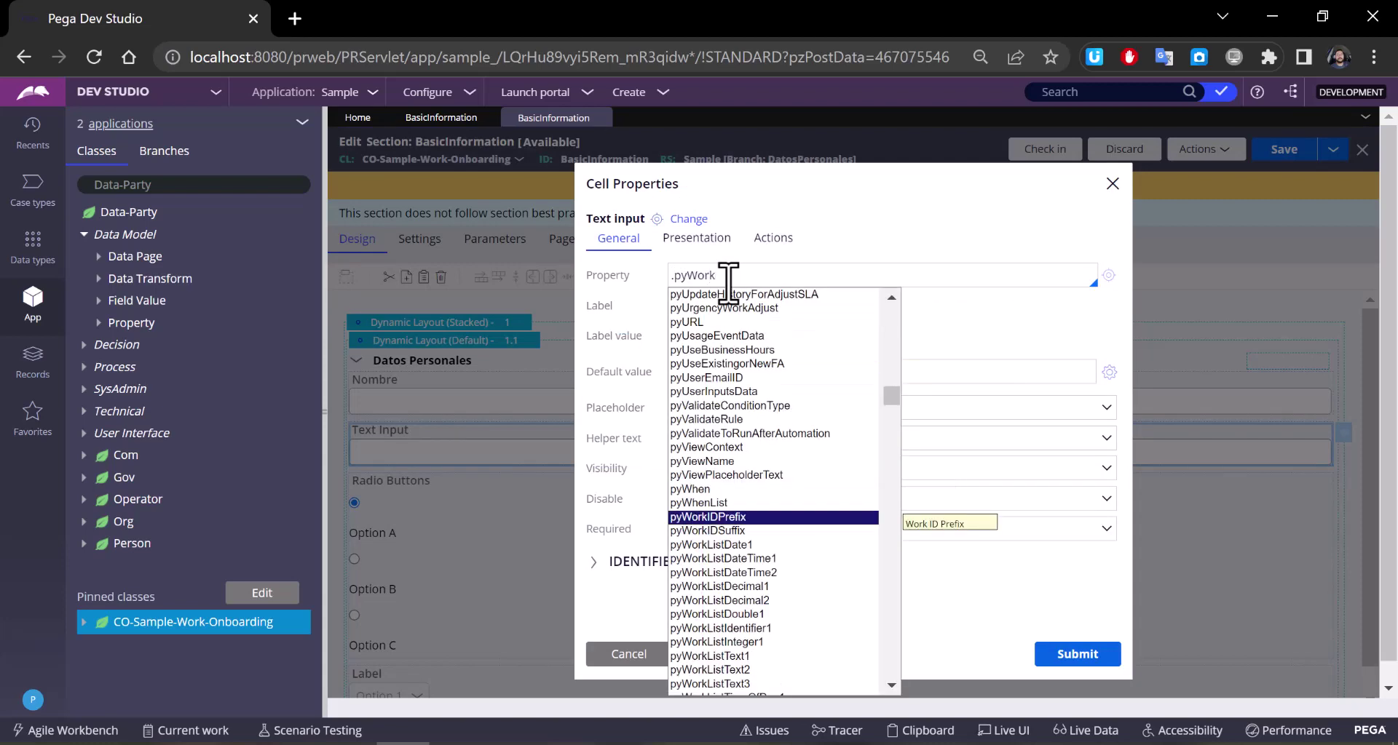
type("Pa")
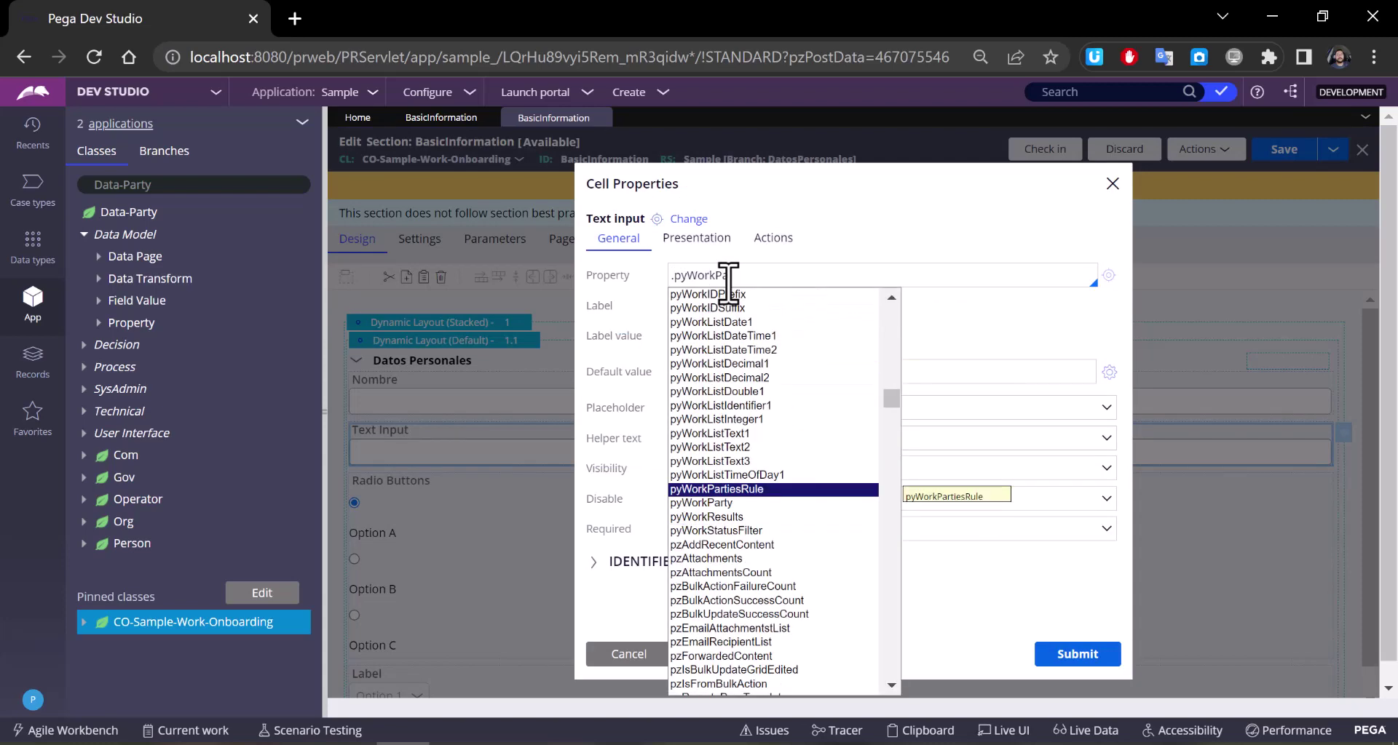
left_click(723, 502)
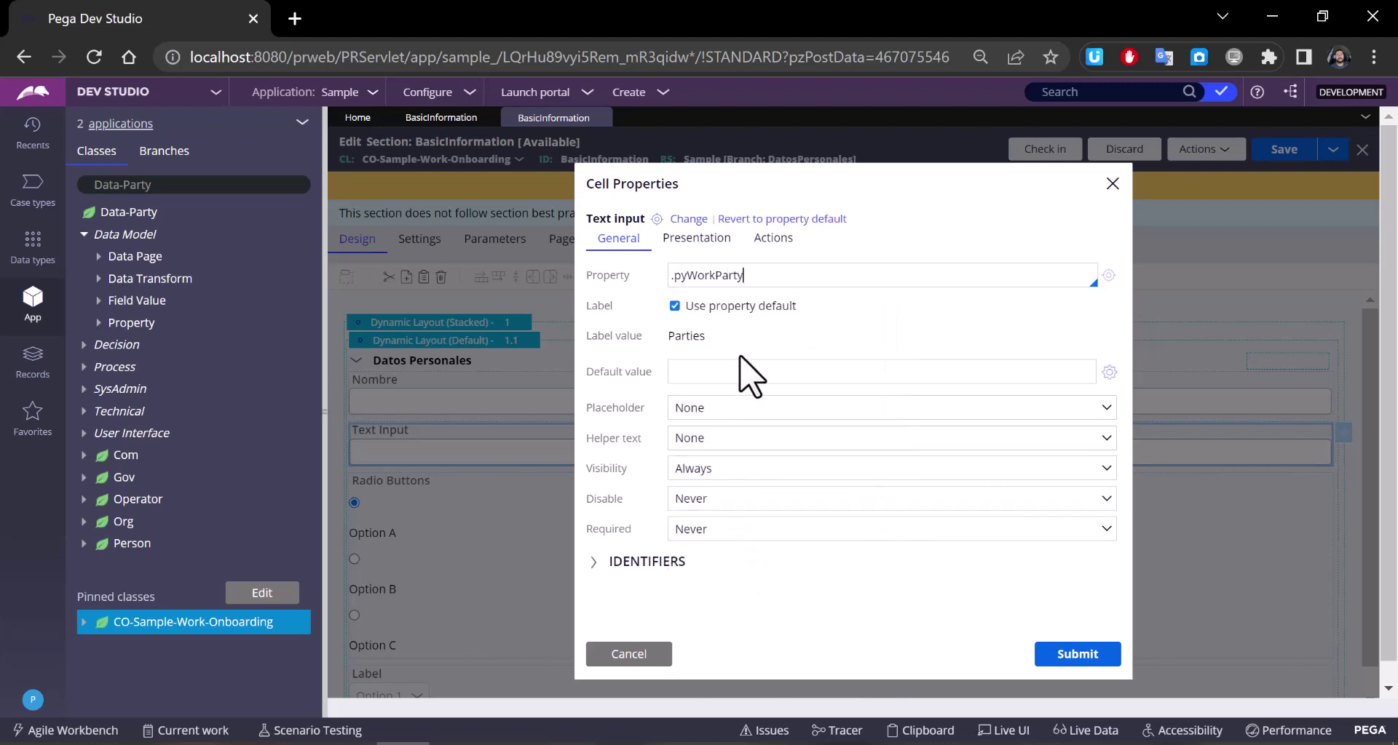
type(".")
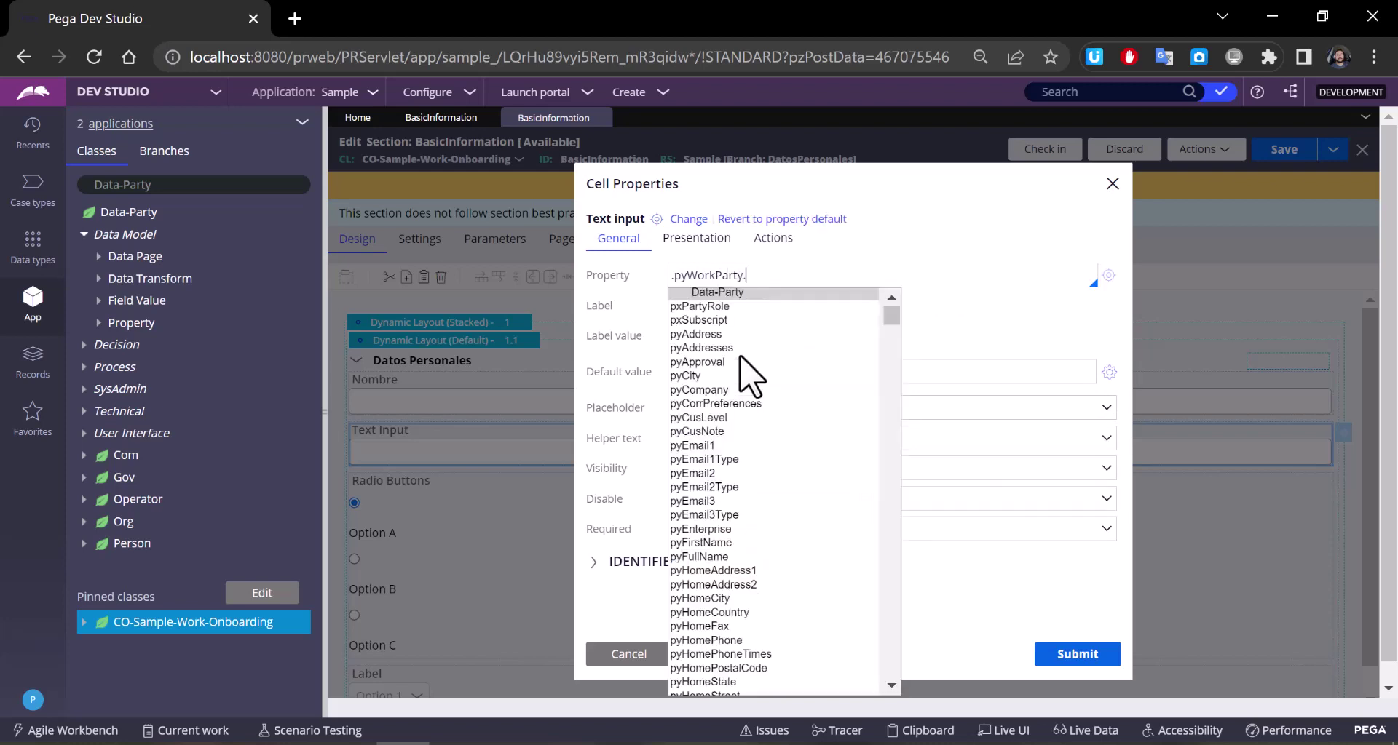
type("pyLa")
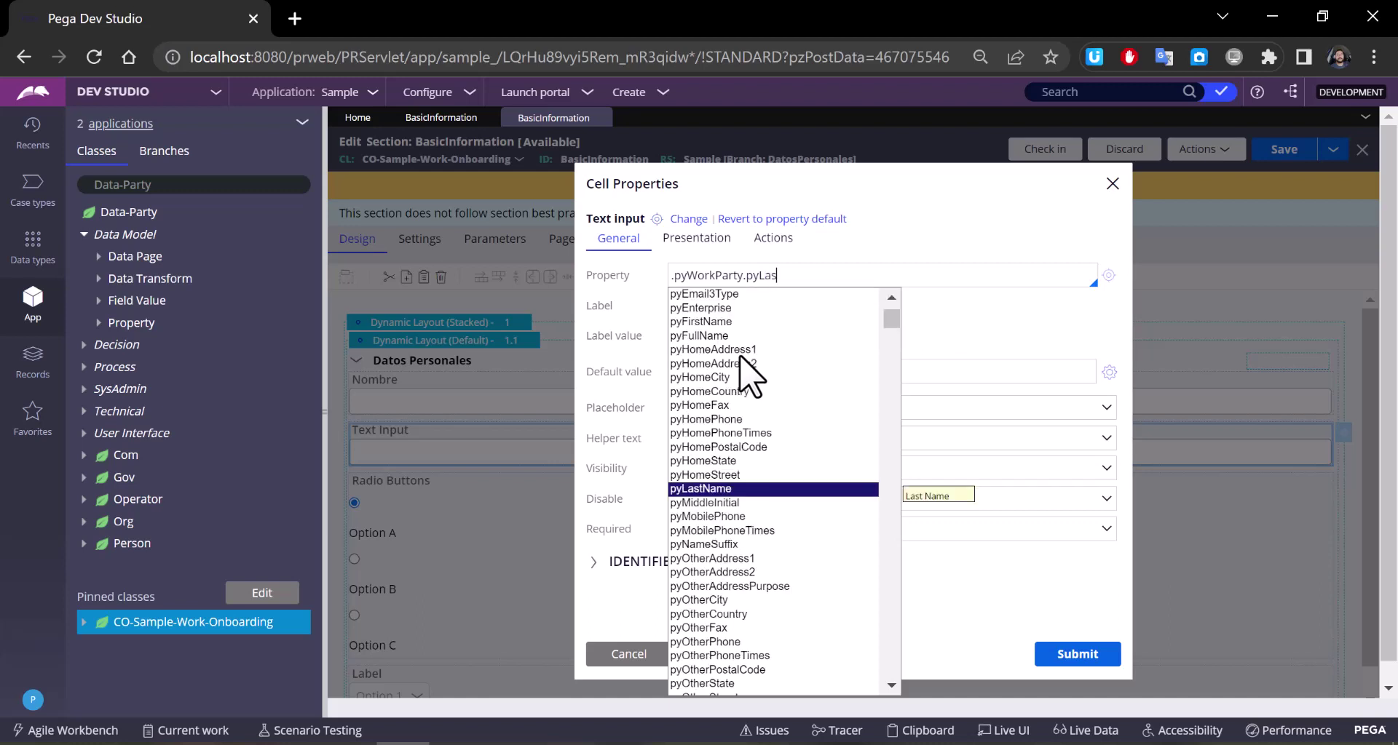
type("s")
key("Return")
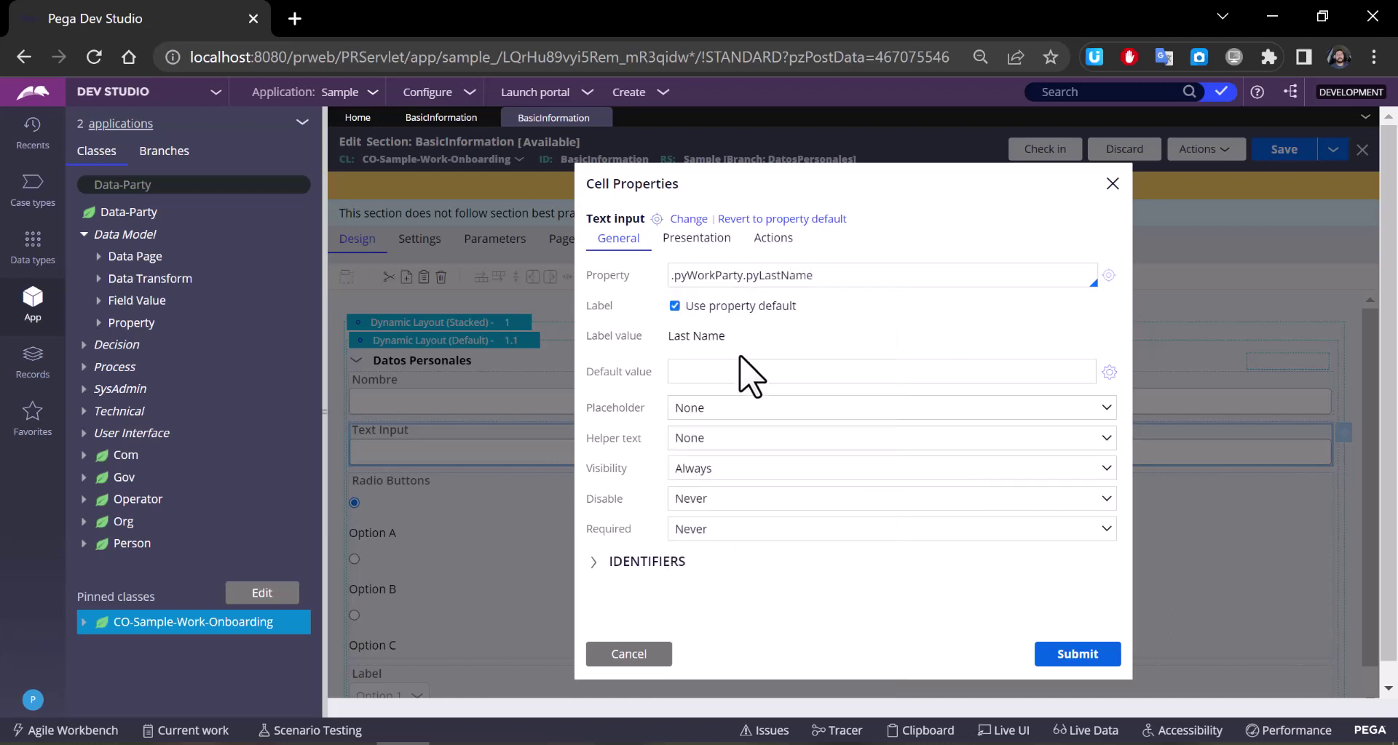
Step: Turn off the property default label for the second text input, label it Apellidos and submit its cell properties
left_click(674, 306)
left_click_drag(765, 334, 639, 337)
type("A")
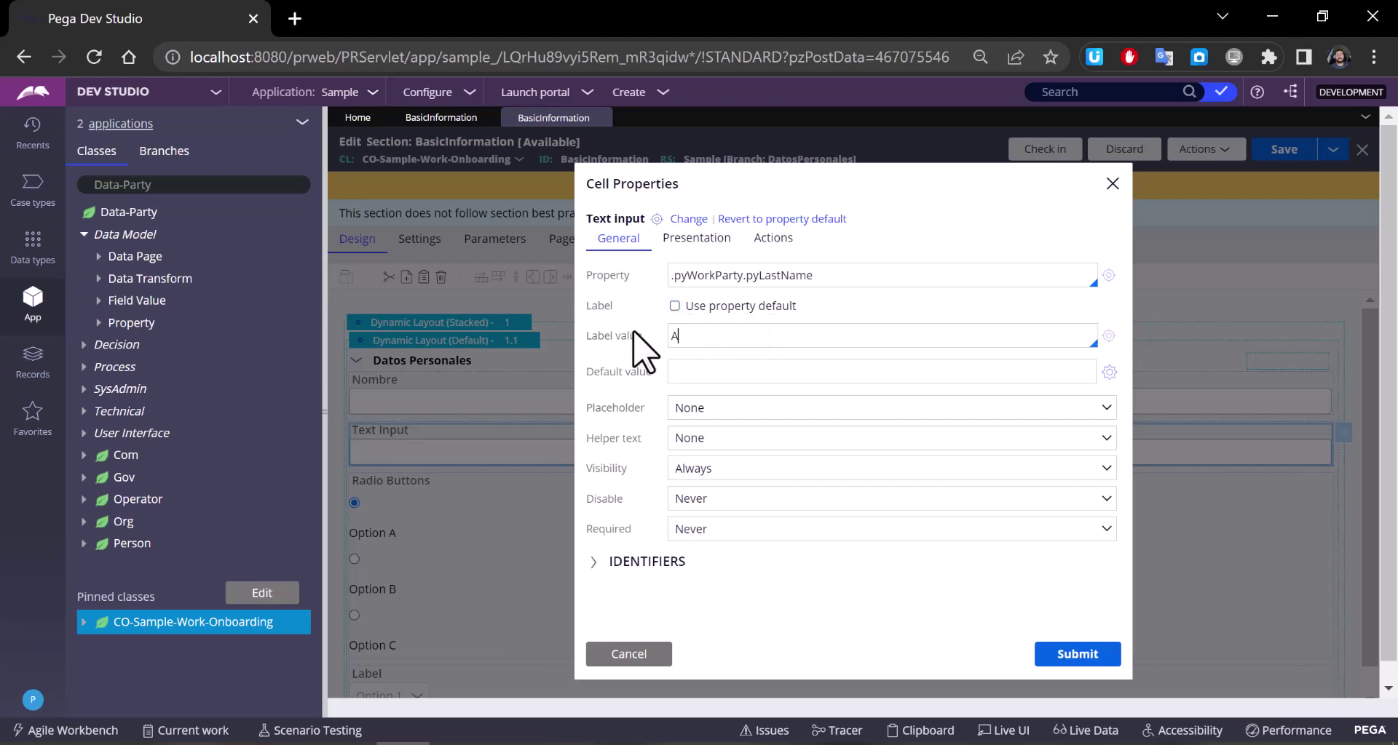
type("pellidos")
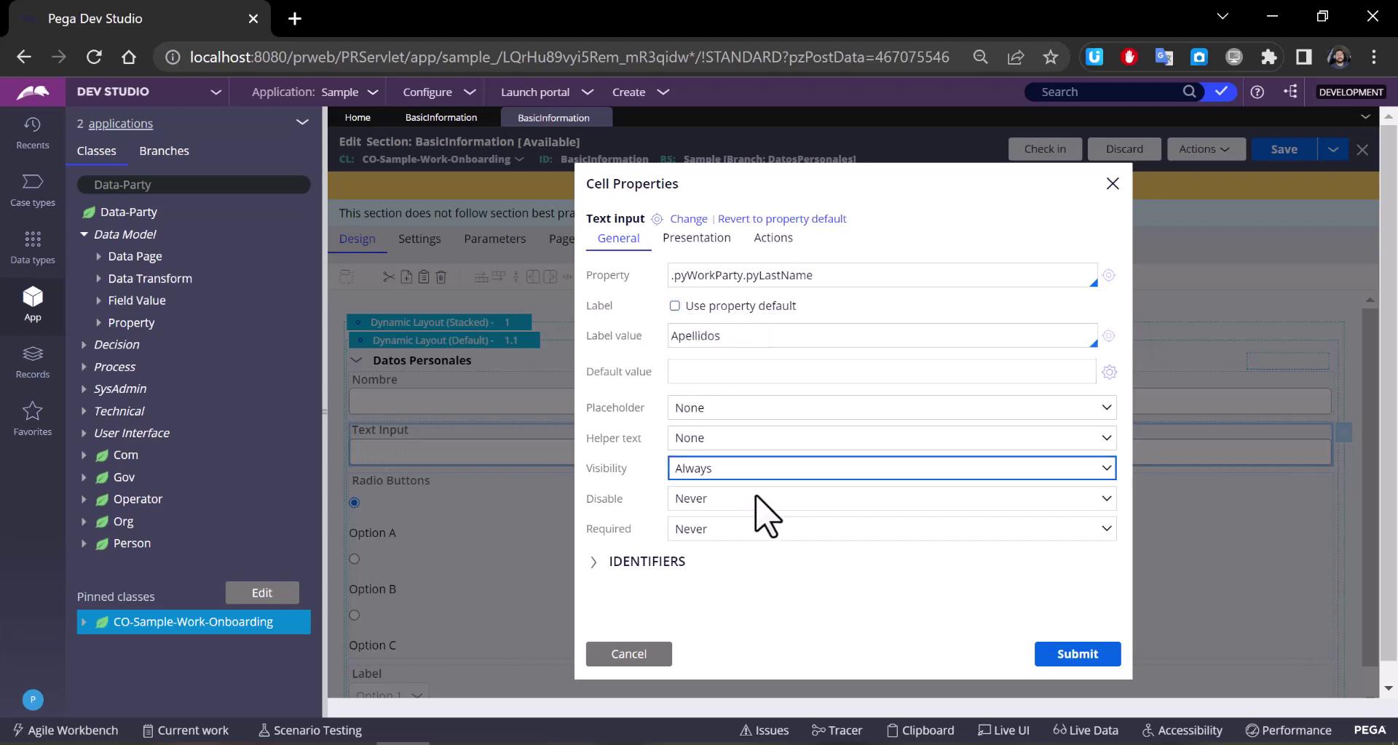
left_click(699, 564)
left_click(1092, 653)
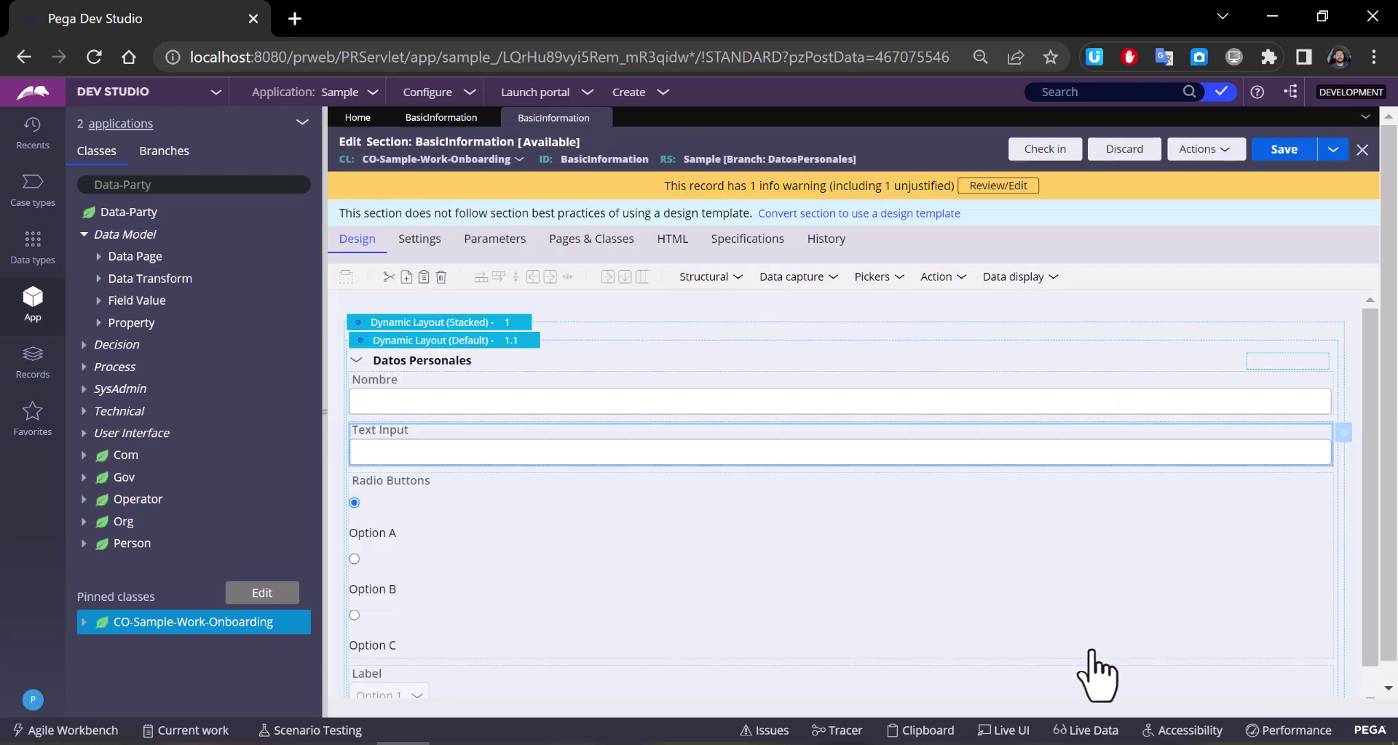
Step: Change the first text input's label to Nombres and submit its cell properties
left_click(404, 404)
left_click(415, 451)
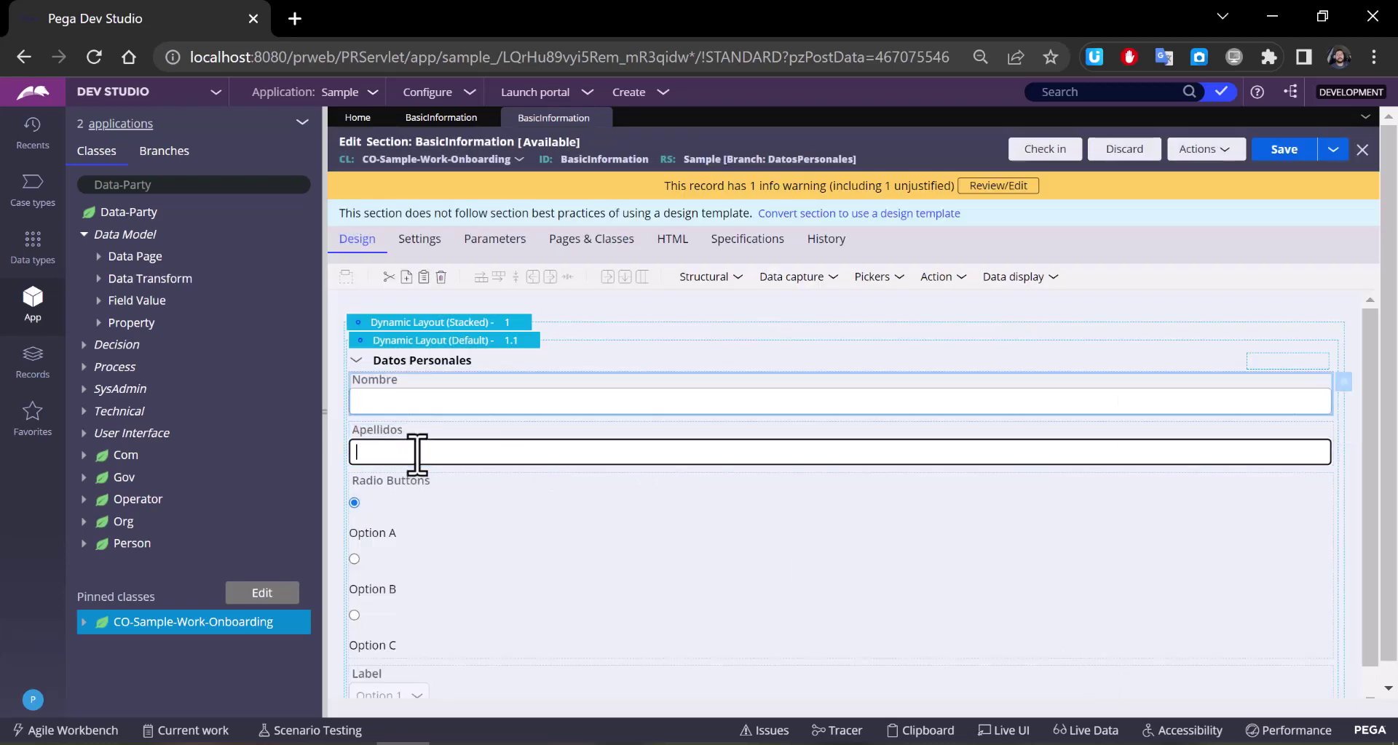
left_click(445, 386)
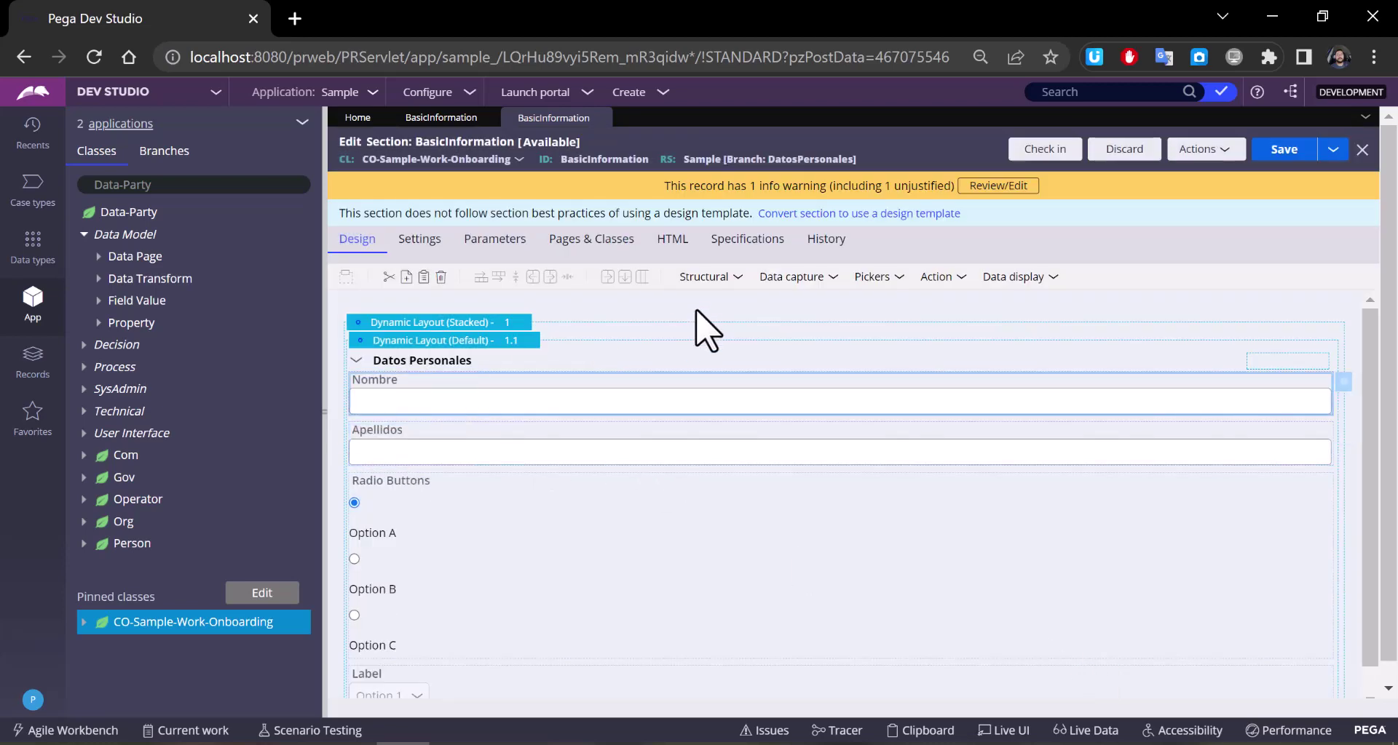
double_click(512, 393)
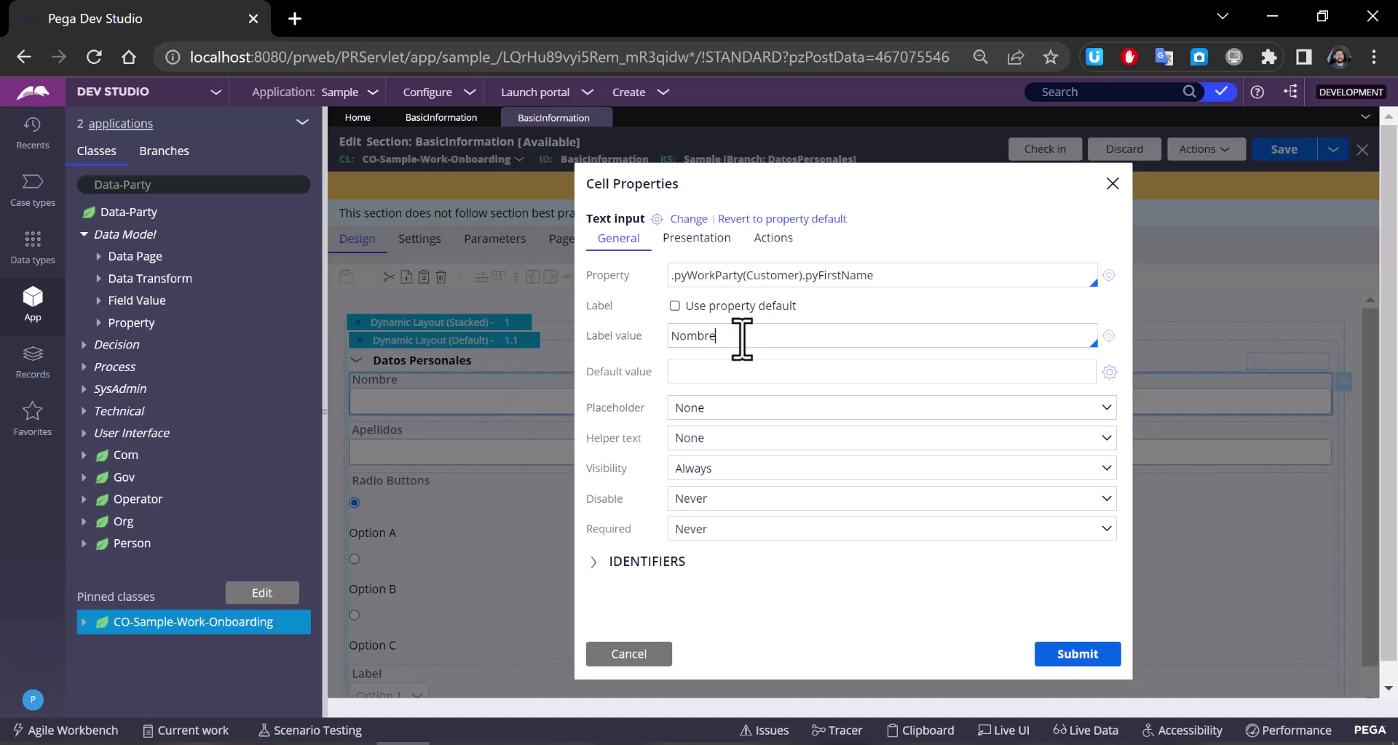
left_click(1041, 655)
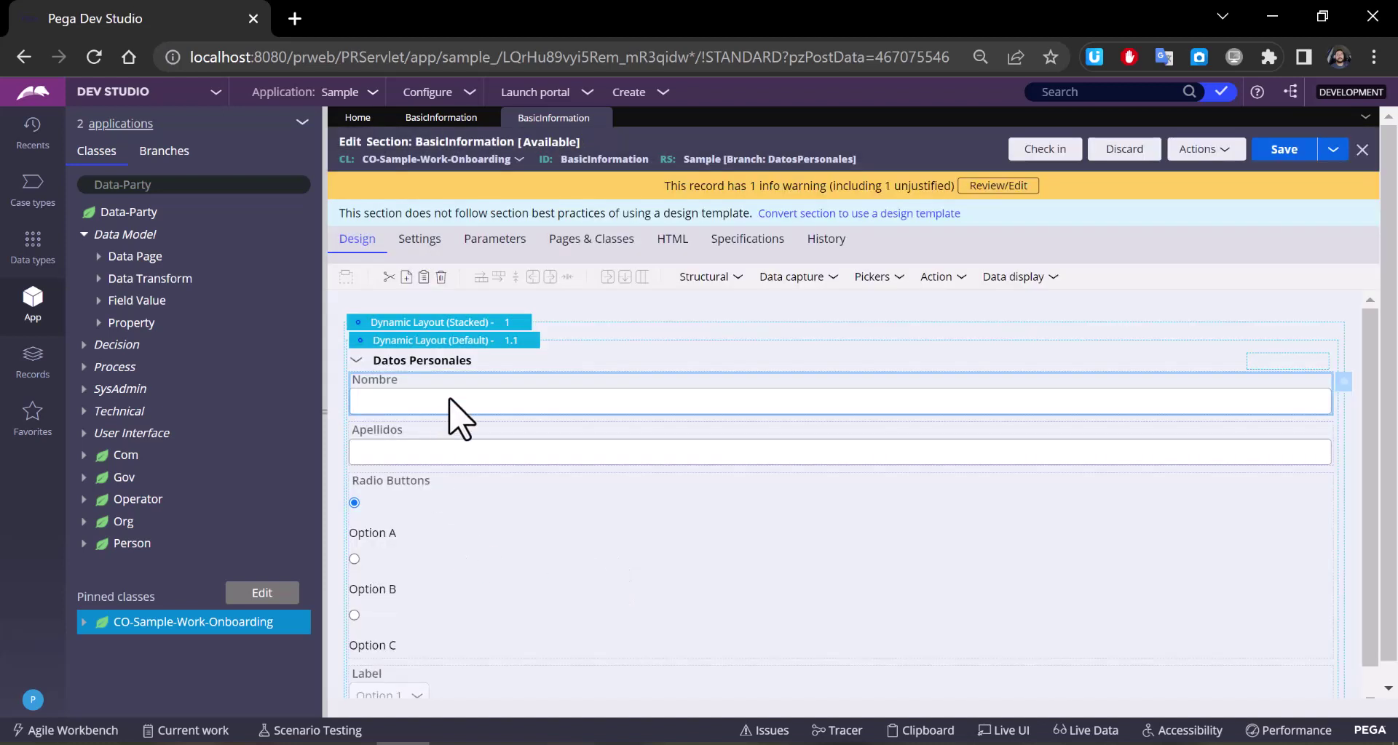
Step: Open the radio buttons' cell properties and start their property reference with .pyWorkParty
scroll(730, 453, "down", 1)
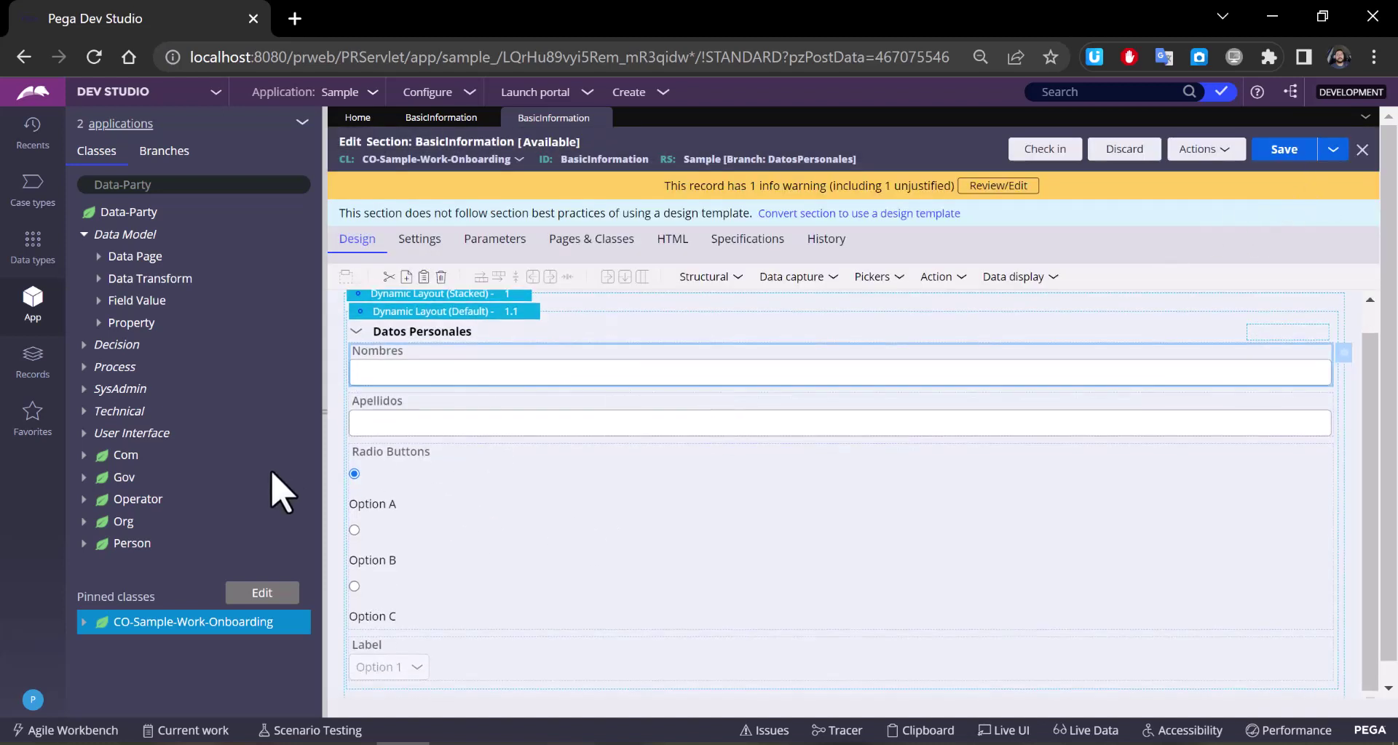
left_click(412, 474)
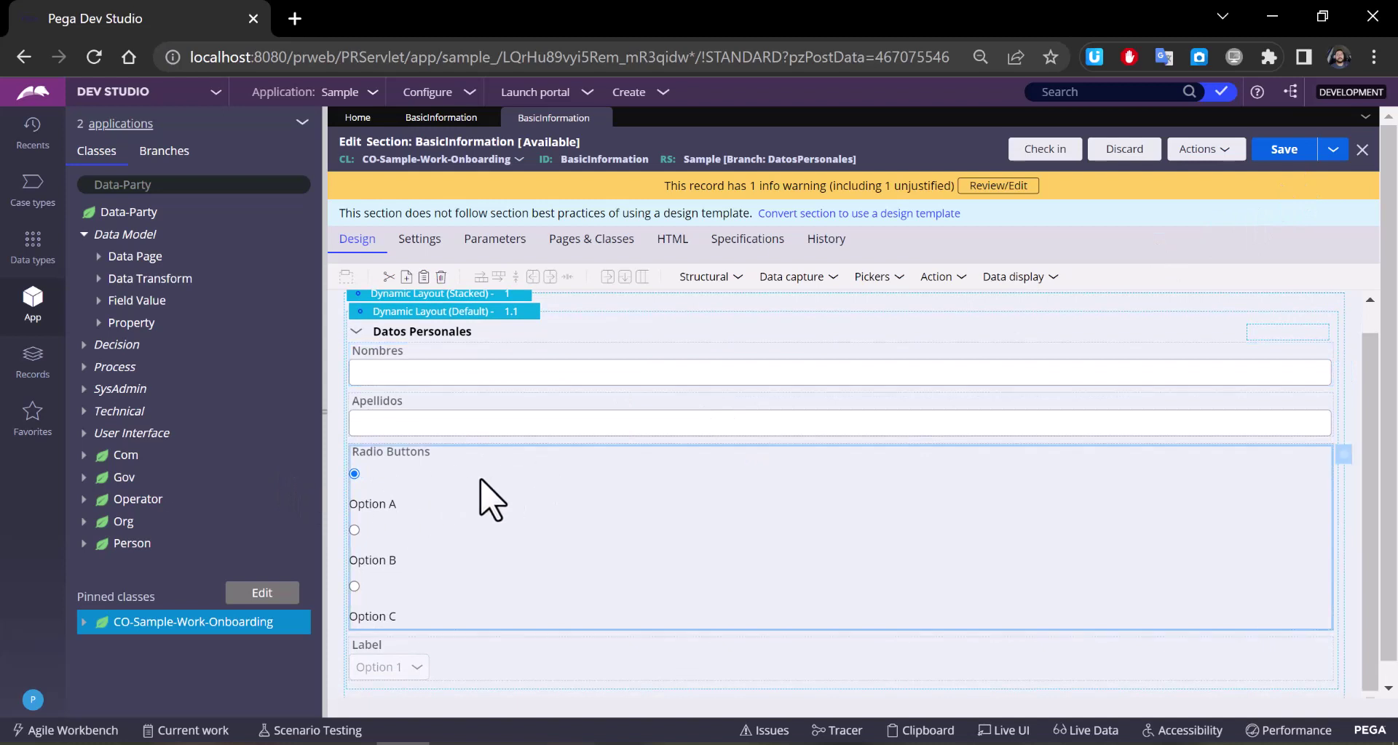
double_click(406, 501)
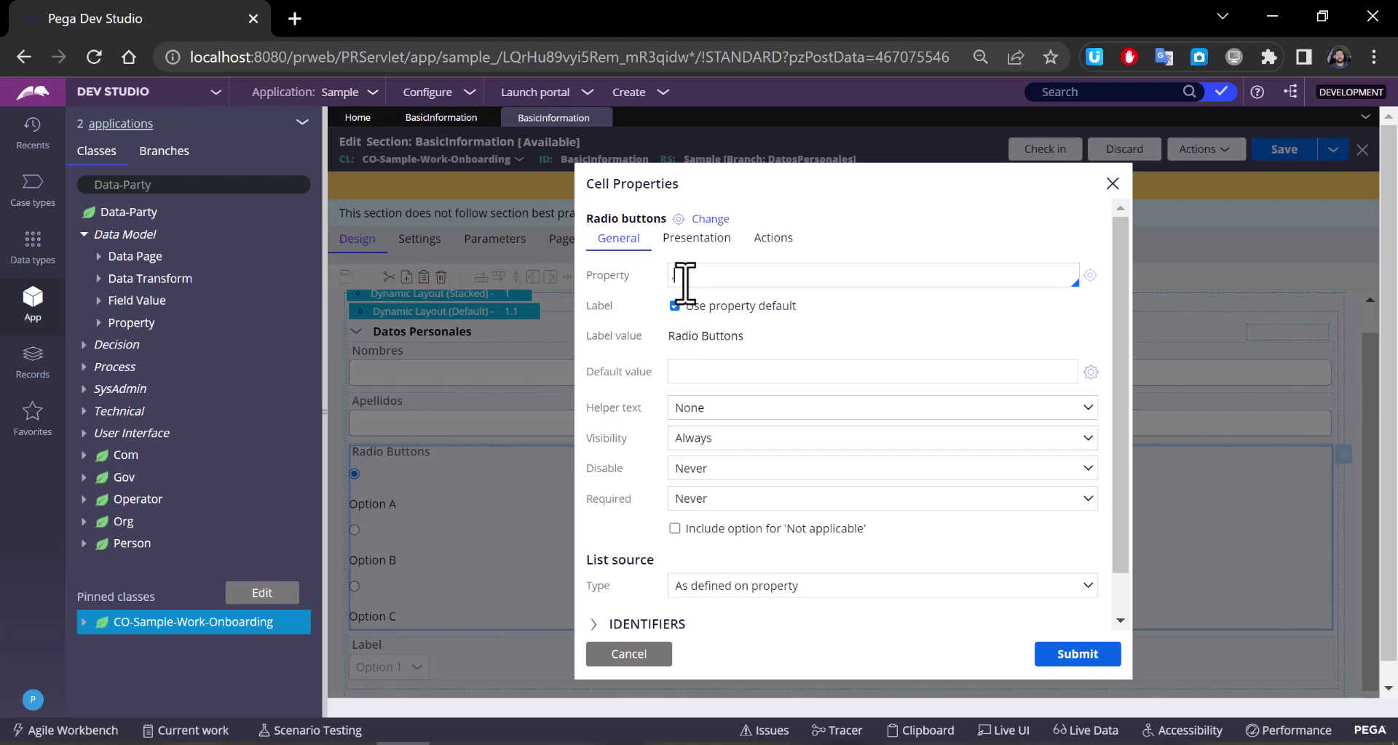
type("p")
key("Down")
key("Down")
key("Down")
key("Down")
type("yW")
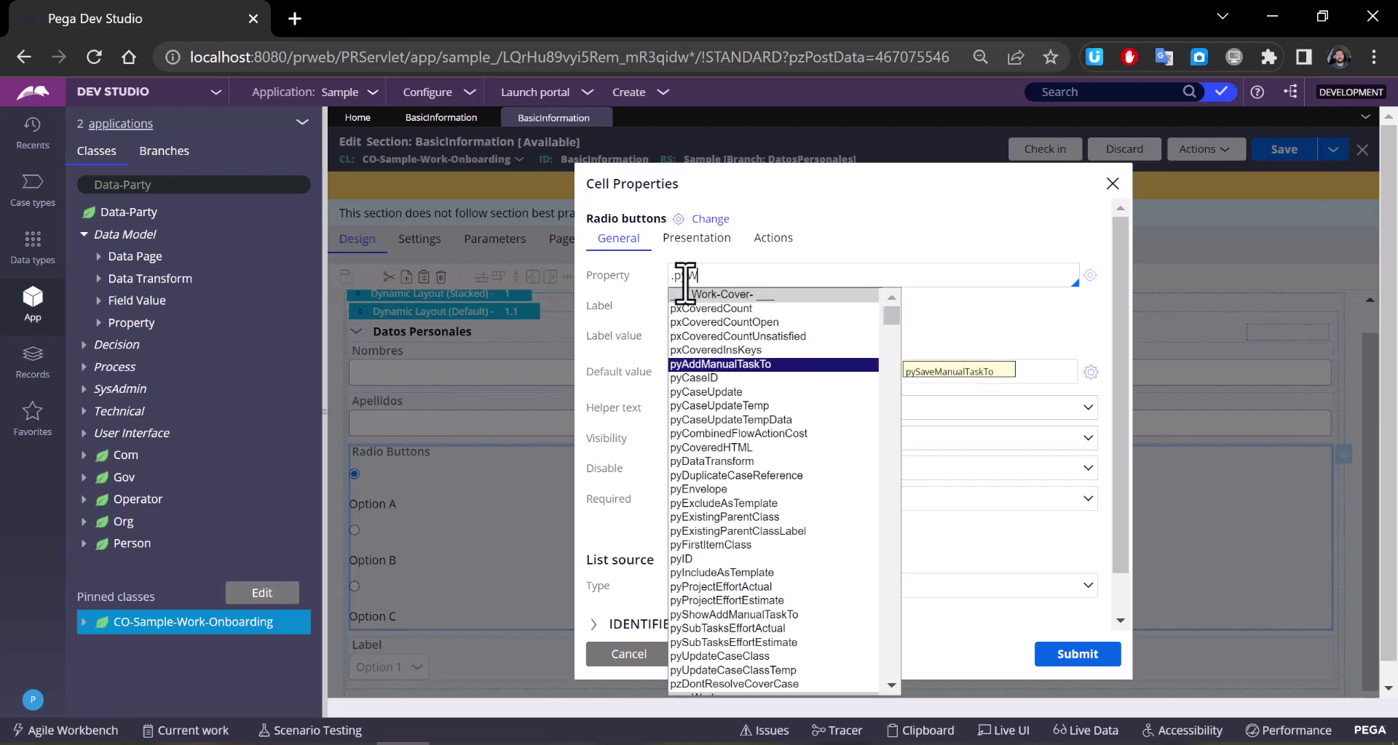
type("orkPa")
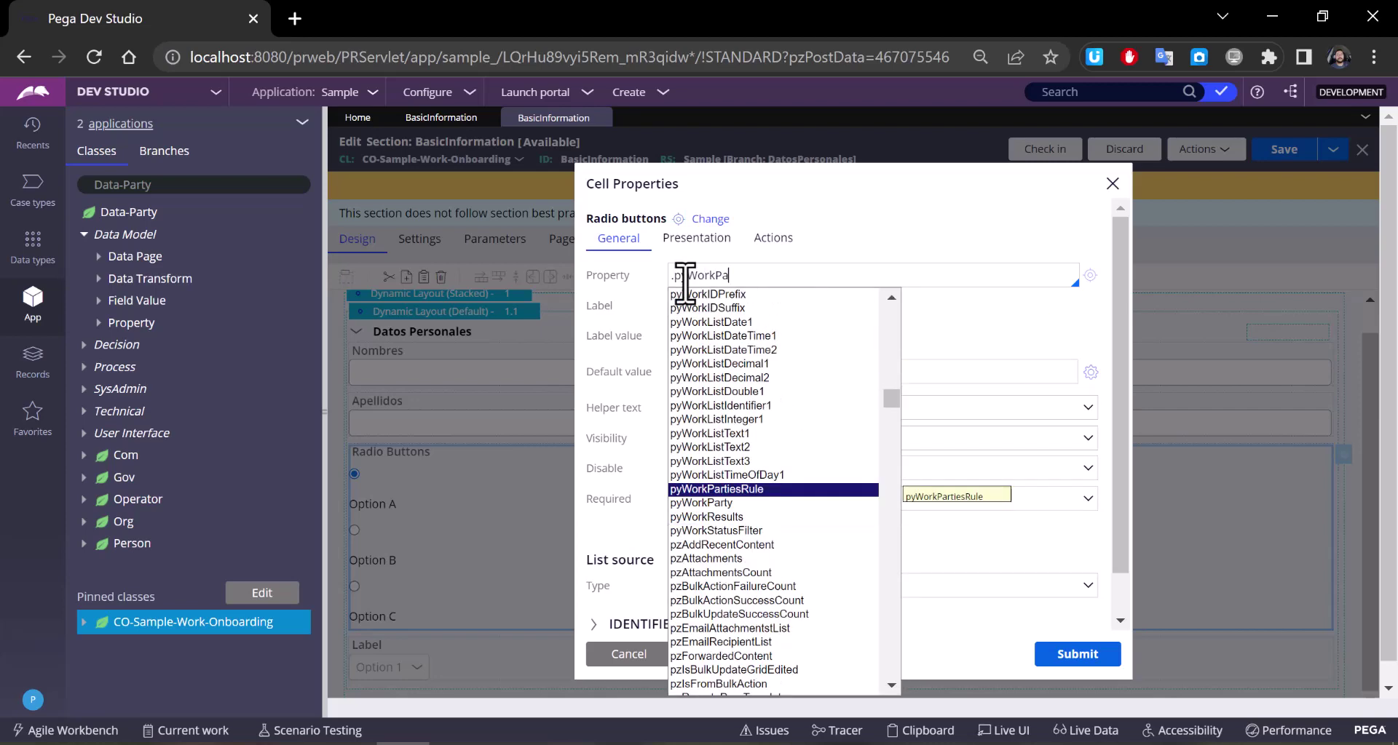
key("Down")
key("Return")
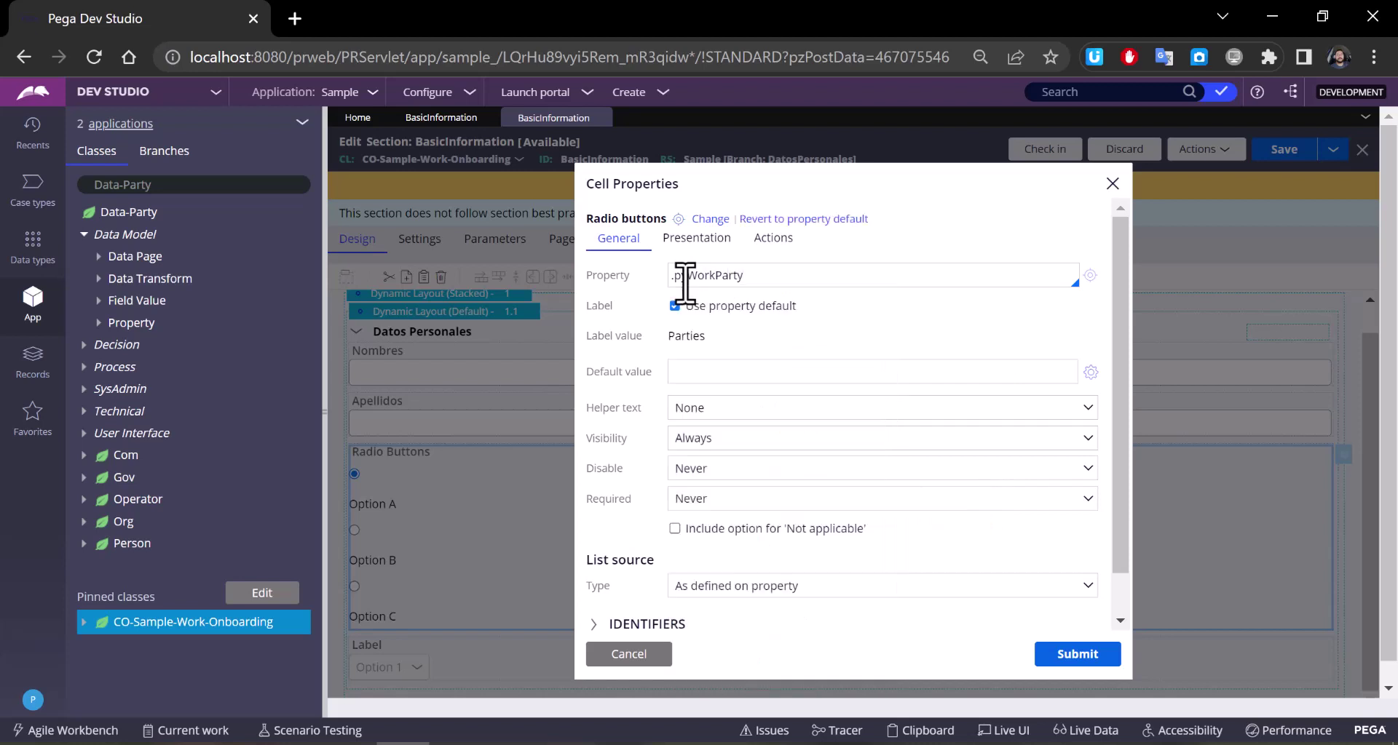
Step: Look through the available work-party properties and set the radio buttons' property to .pyWorkParty.Gender
type(".")
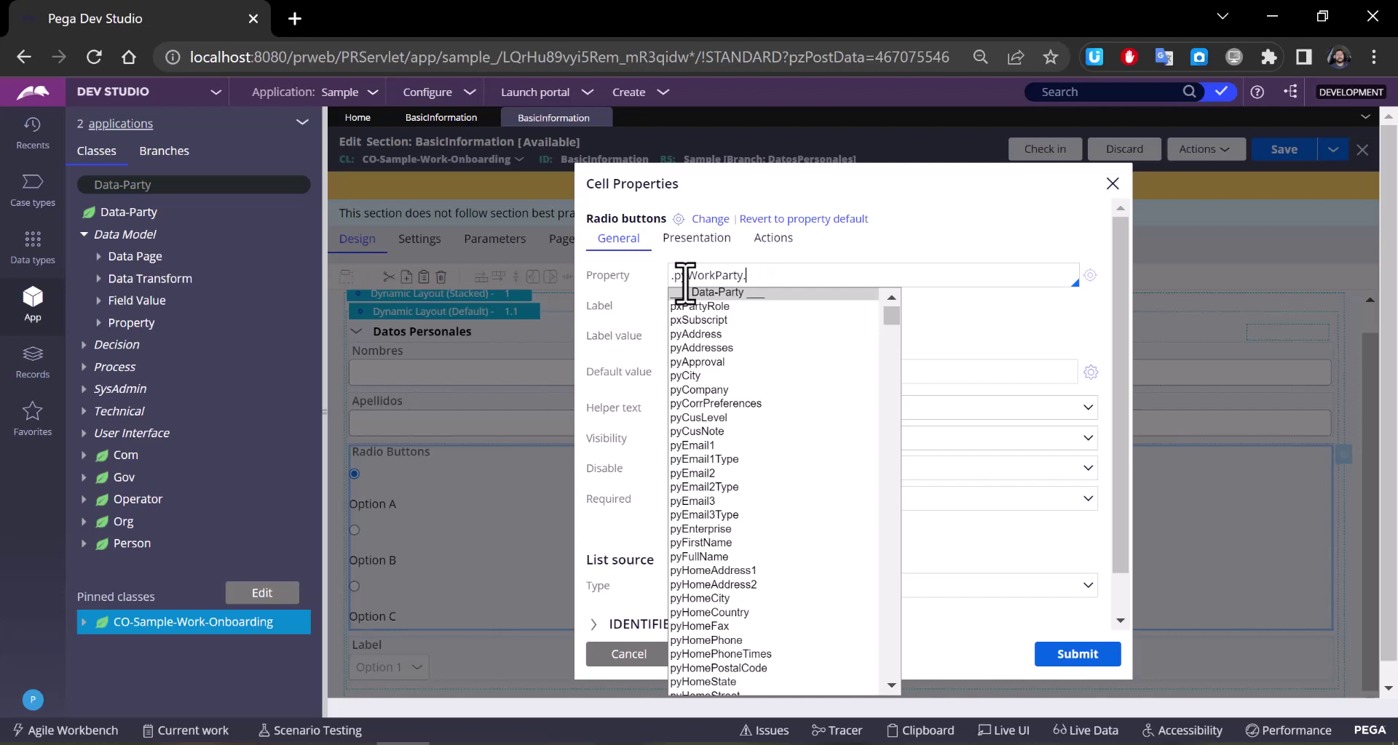
scroll(673, 434, "down", 5)
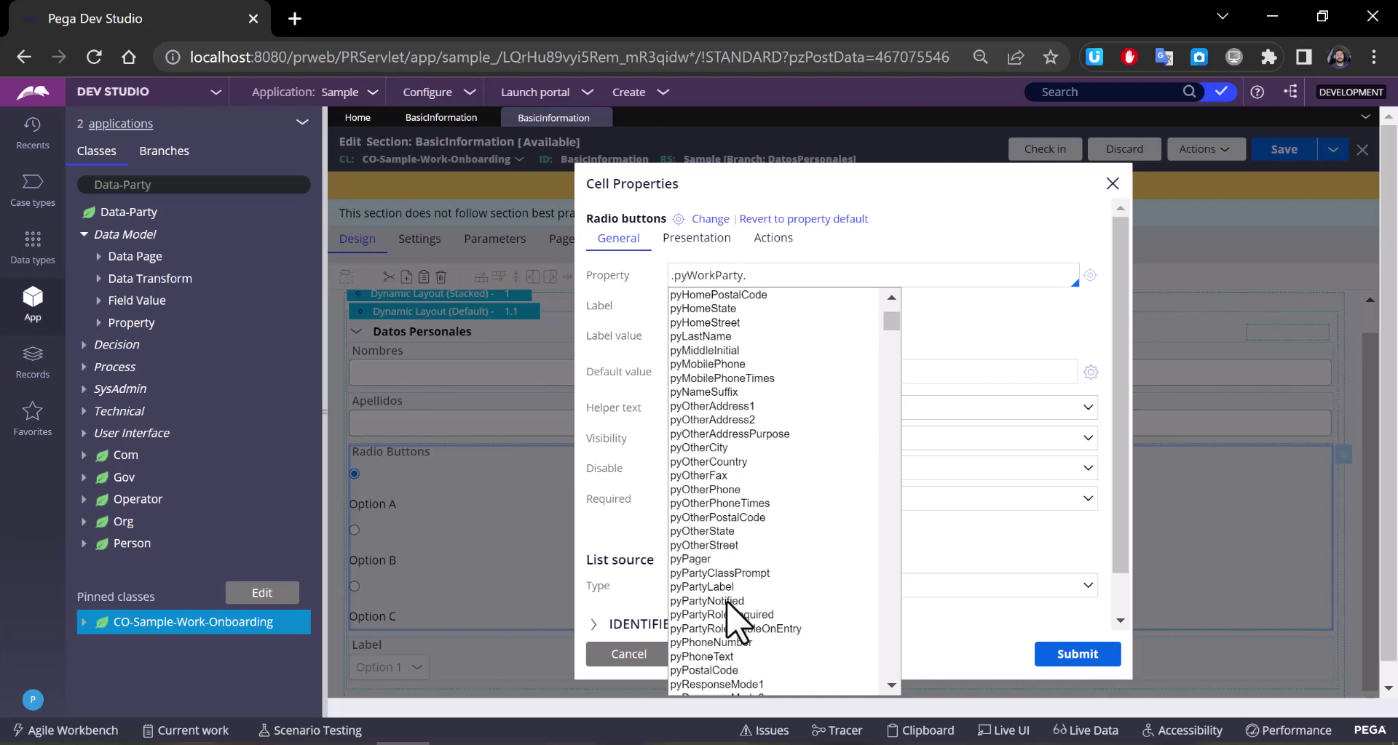
scroll(726, 603, "down", 8)
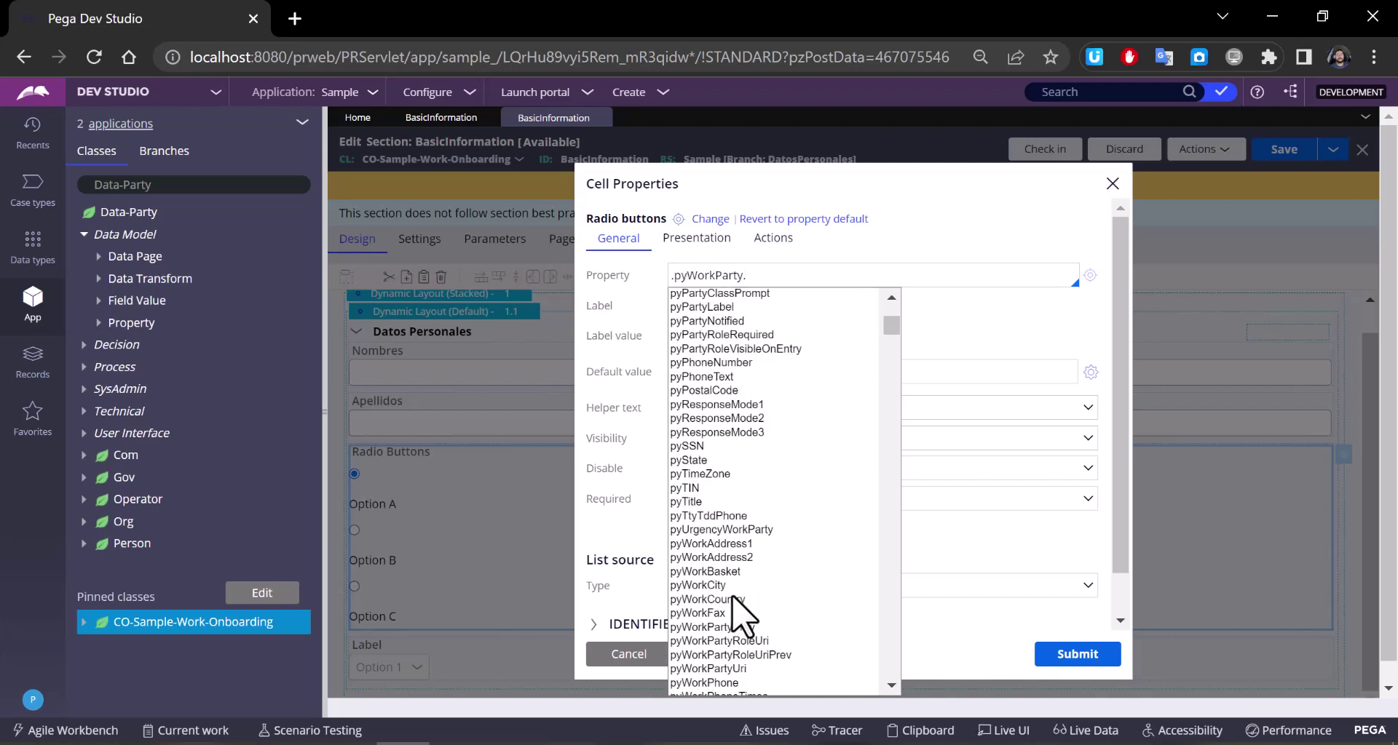
scroll(739, 466, "down", 5)
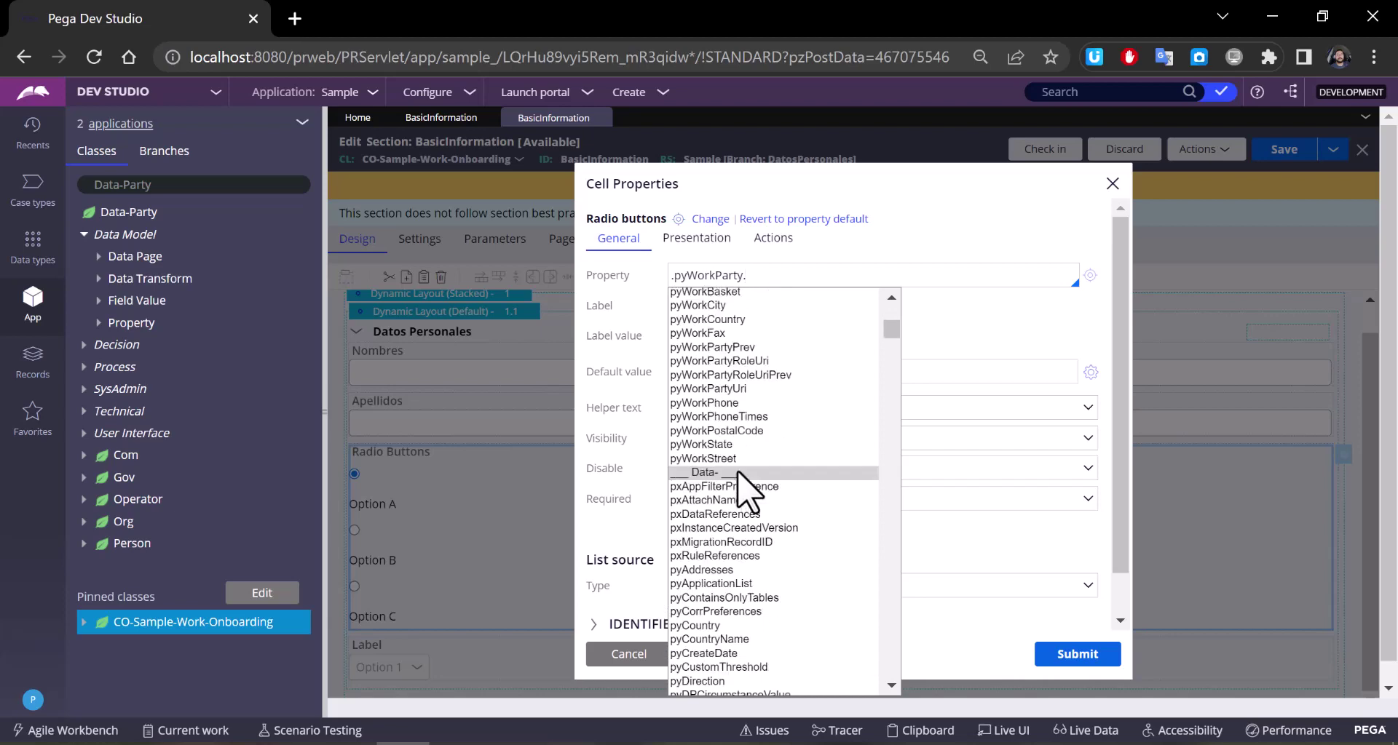
scroll(728, 473, "up", 8)
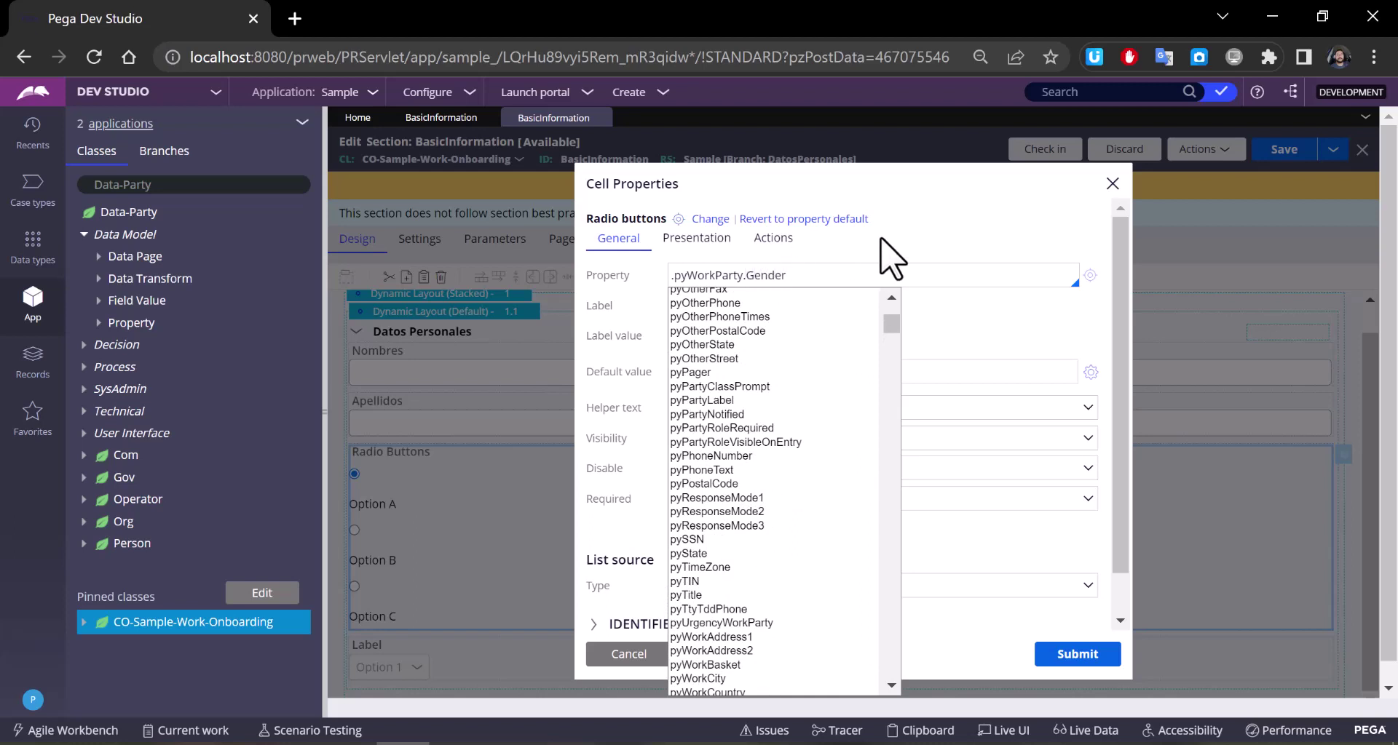
left_click(911, 298)
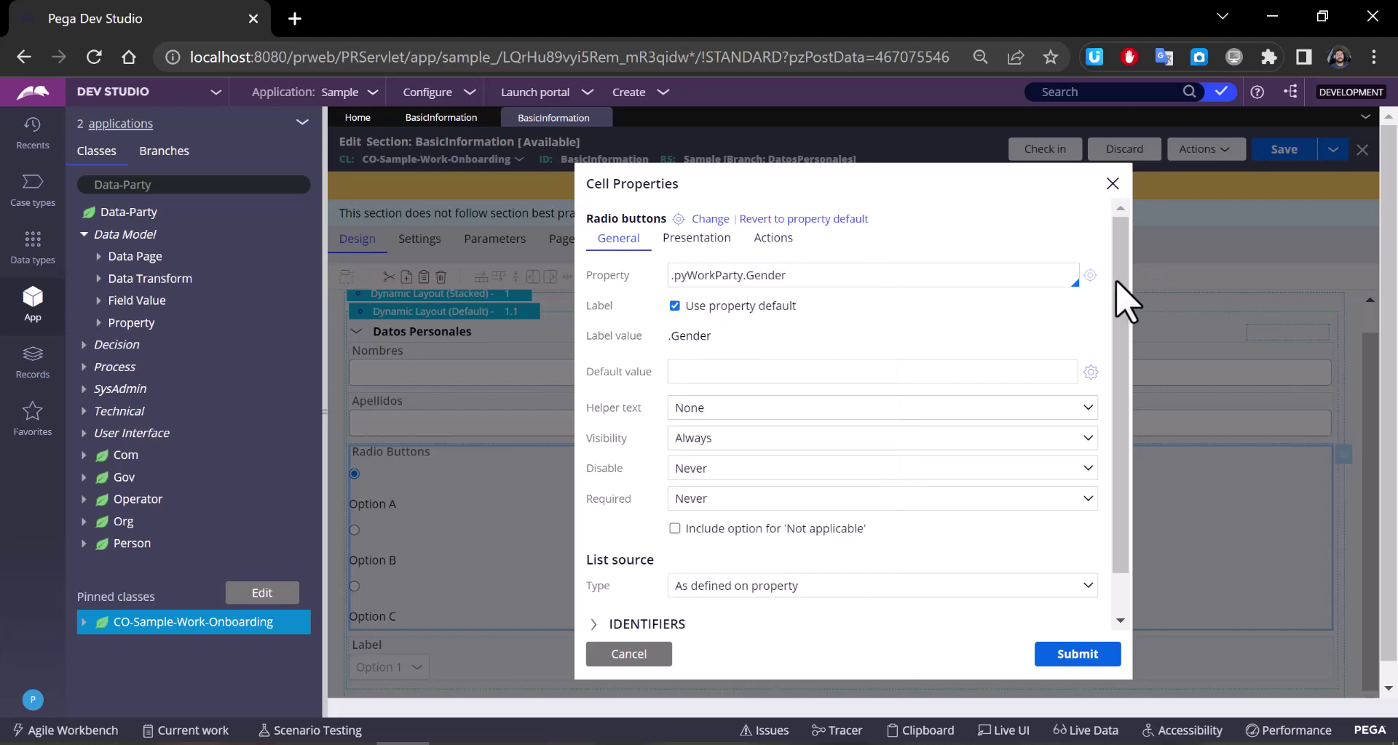
Step: Create the Gender property in the Data-Party class in the DatosPersonales branch and set its table type to Prompt List
left_click(1089, 275)
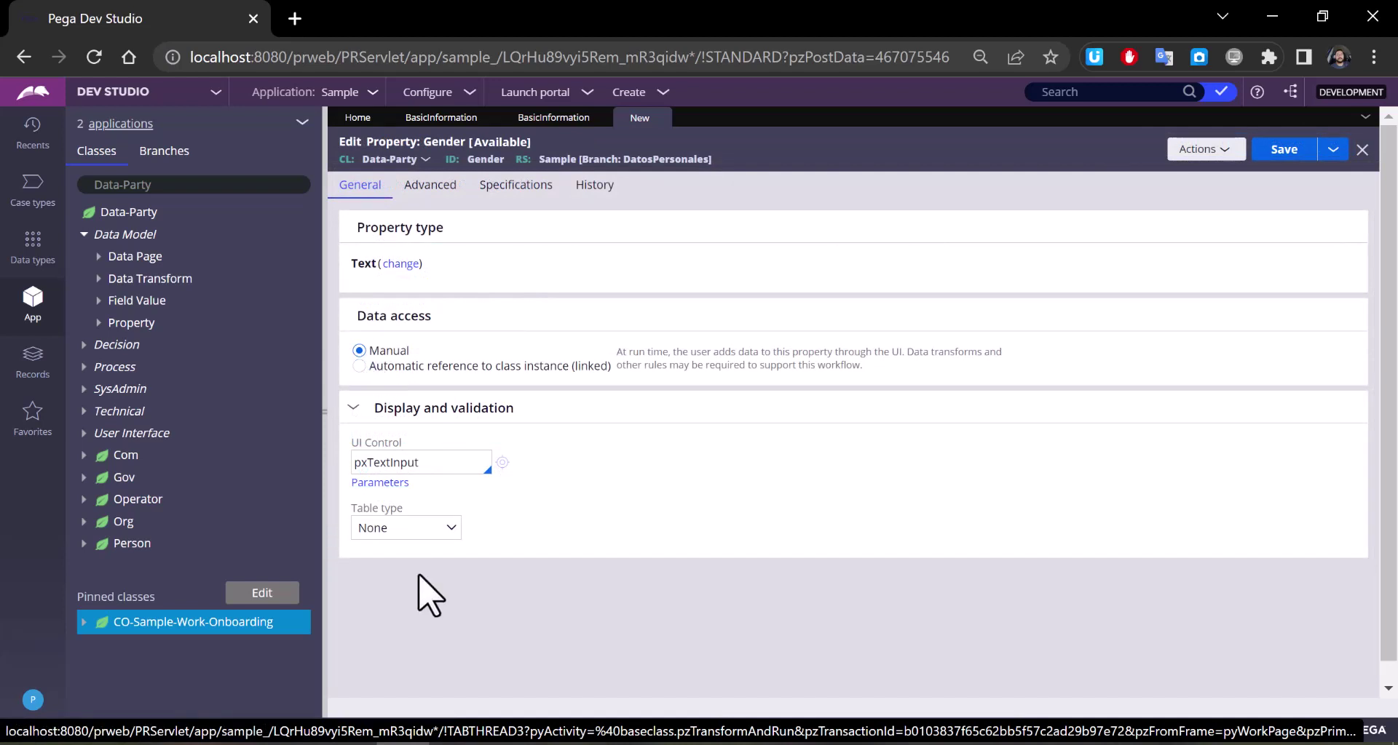
left_click(456, 526)
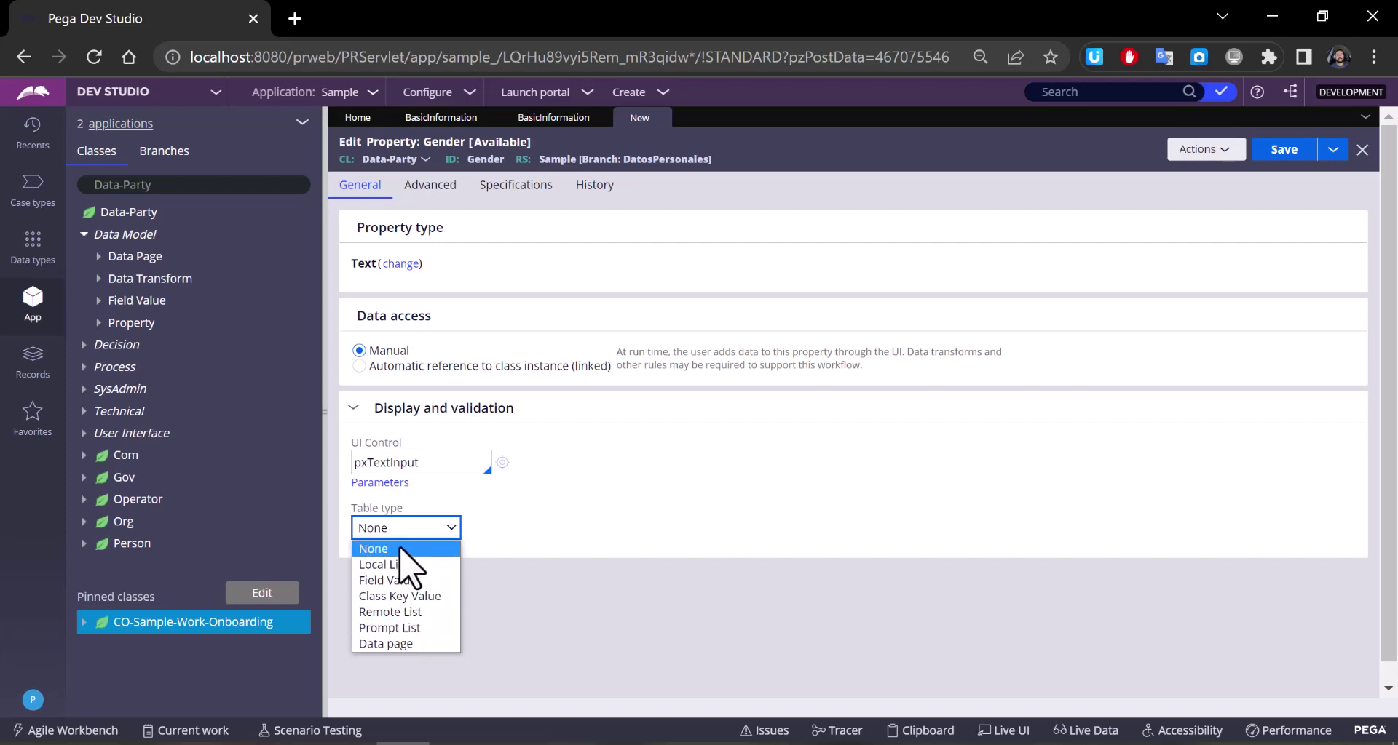
key("Escape")
key("Down")
key("Down")
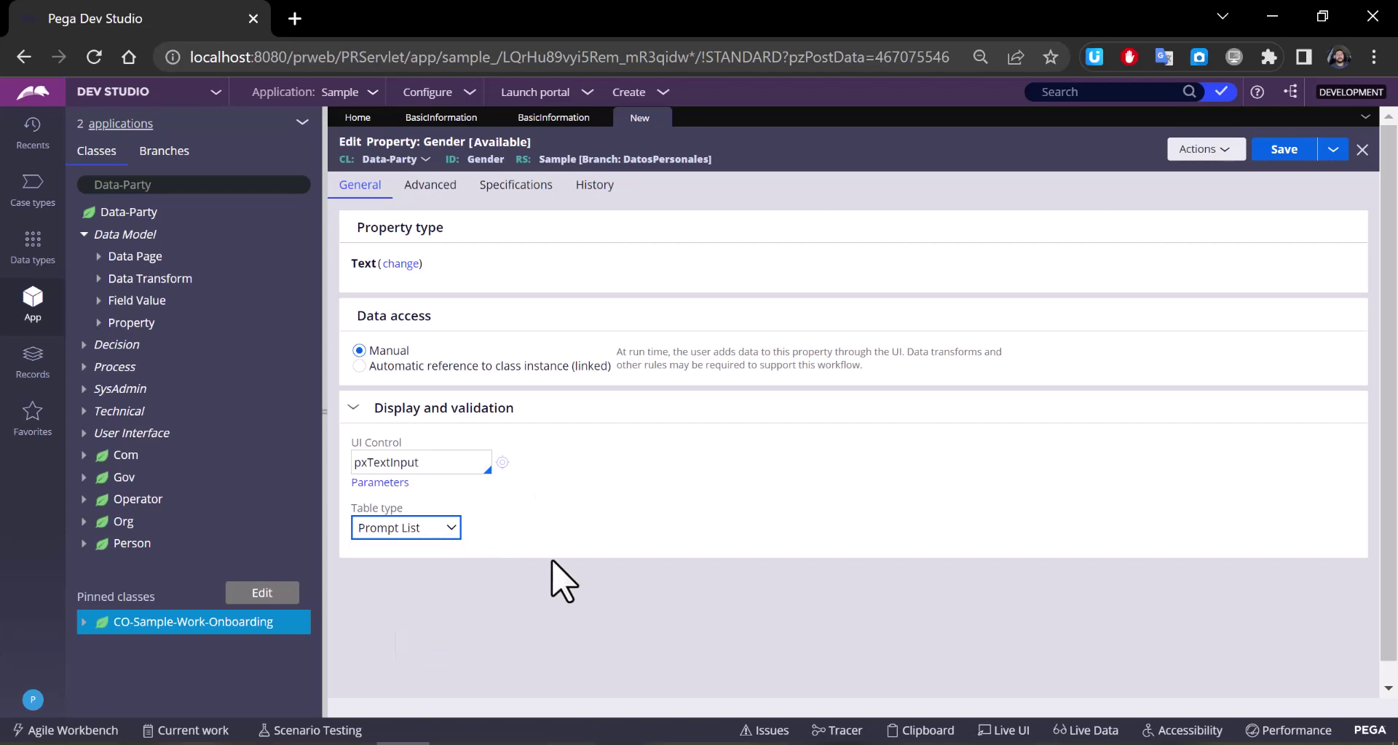
scroll(561, 583, "down", 1)
scroll(560, 582, "down", 1)
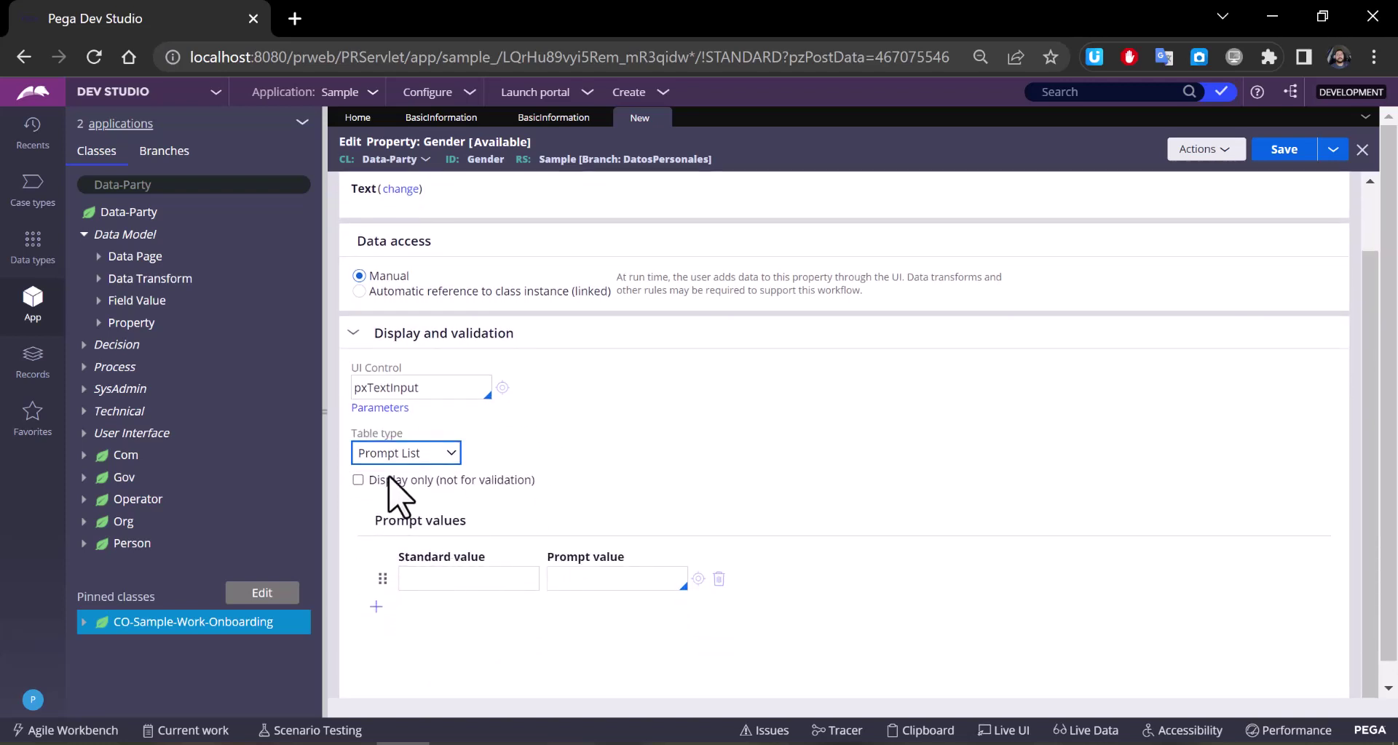
Step: Enter the Gender property's first prompt-list row with standard value M and prompt value Masculino
left_click(439, 579)
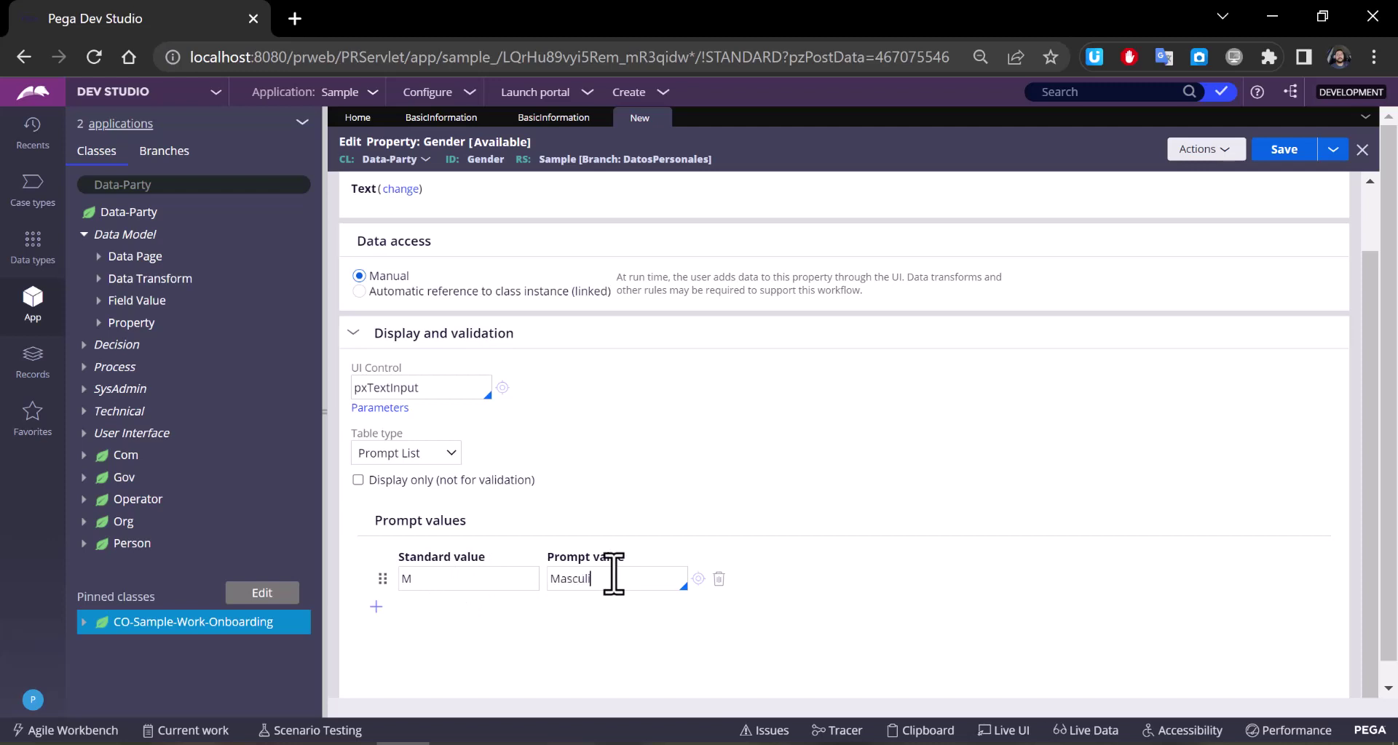
double_click(582, 579)
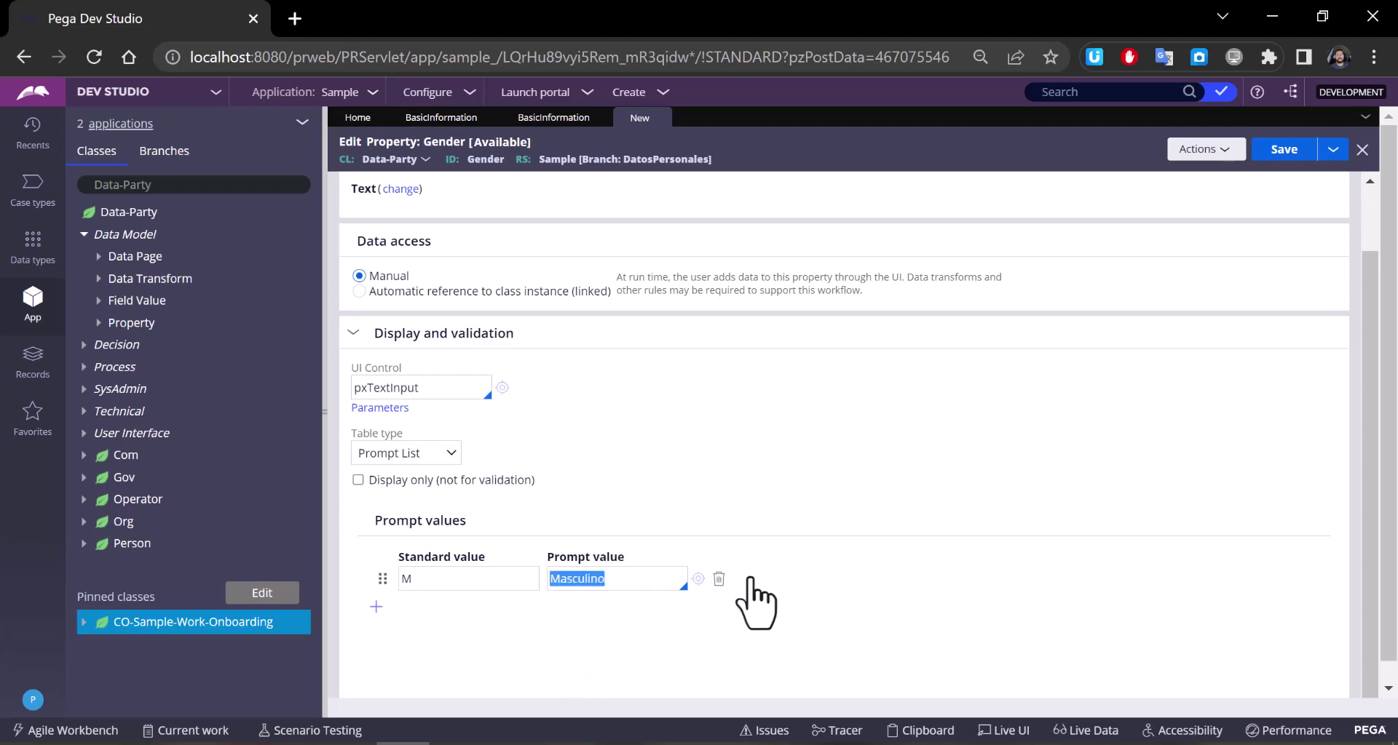
left_click(592, 587)
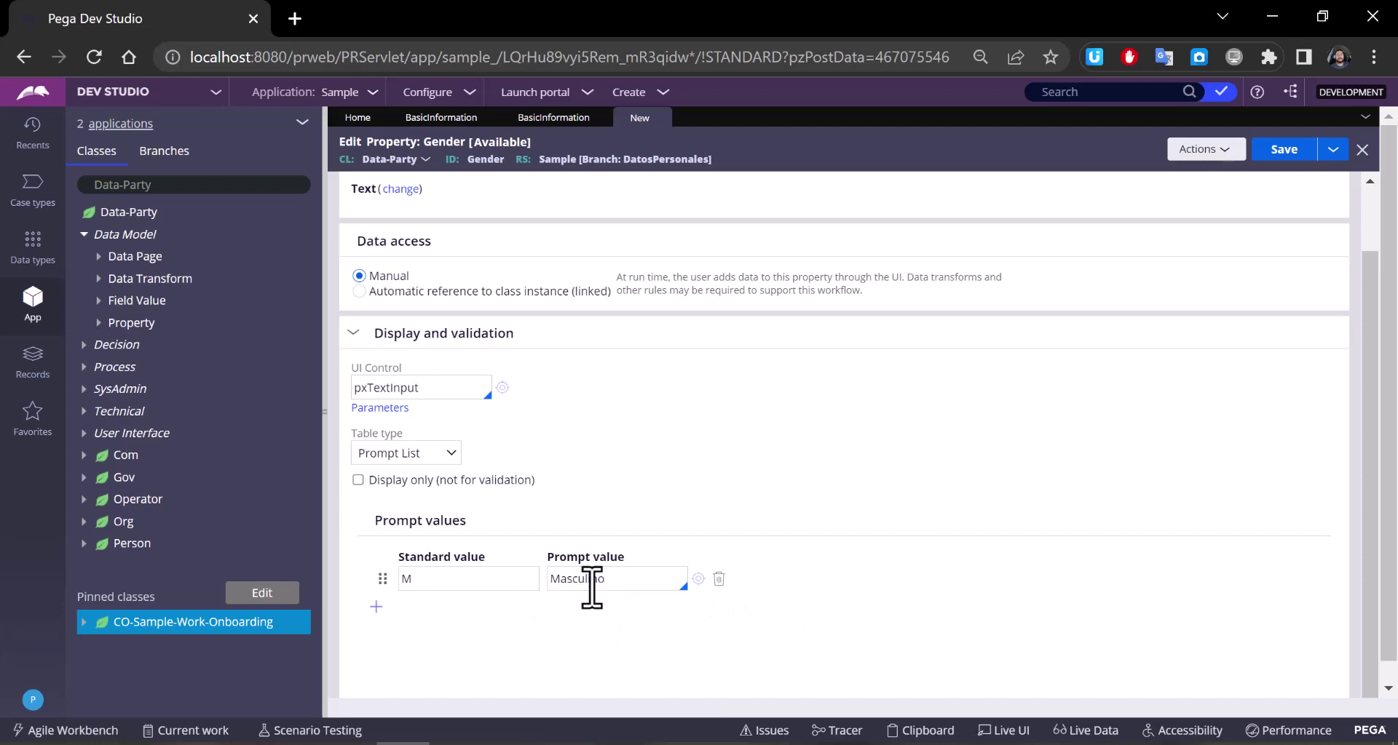
double_click(405, 579)
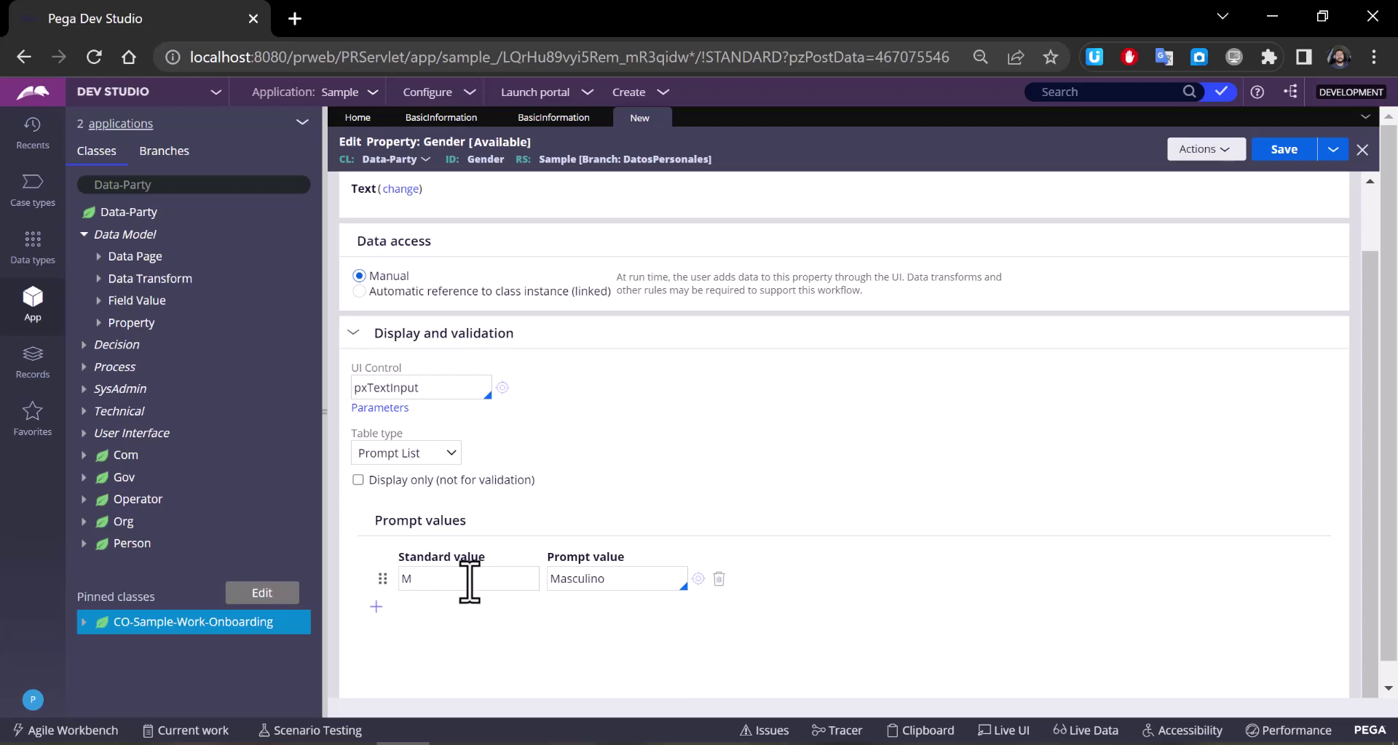
double_click(594, 579)
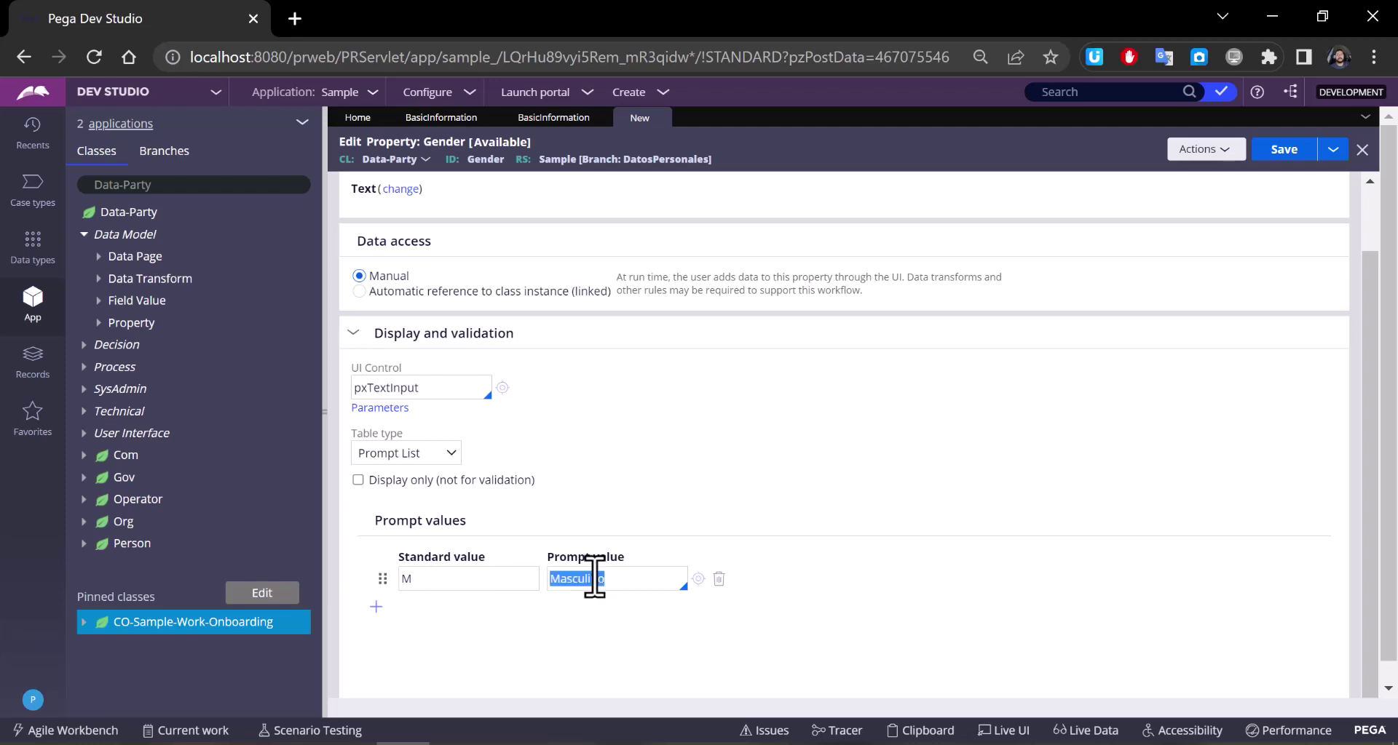
double_click(428, 579)
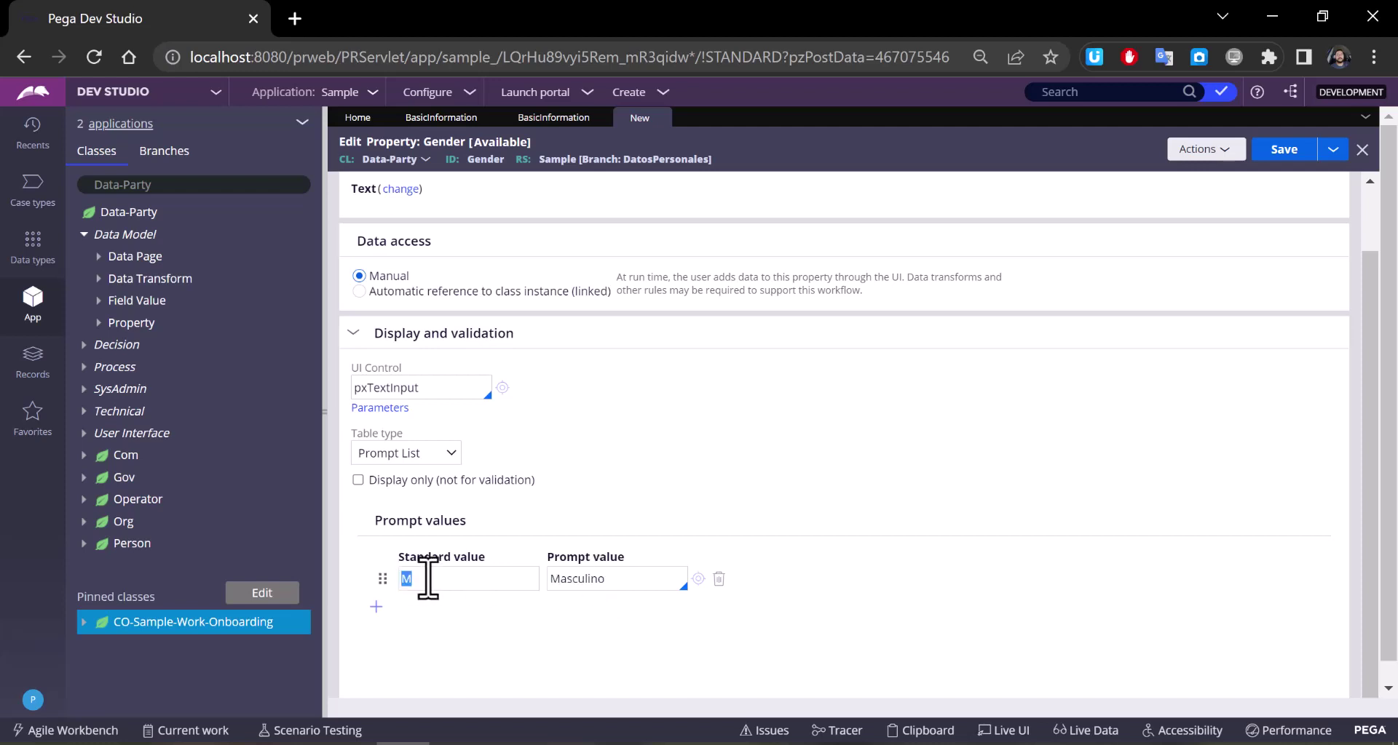
left_click(415, 579)
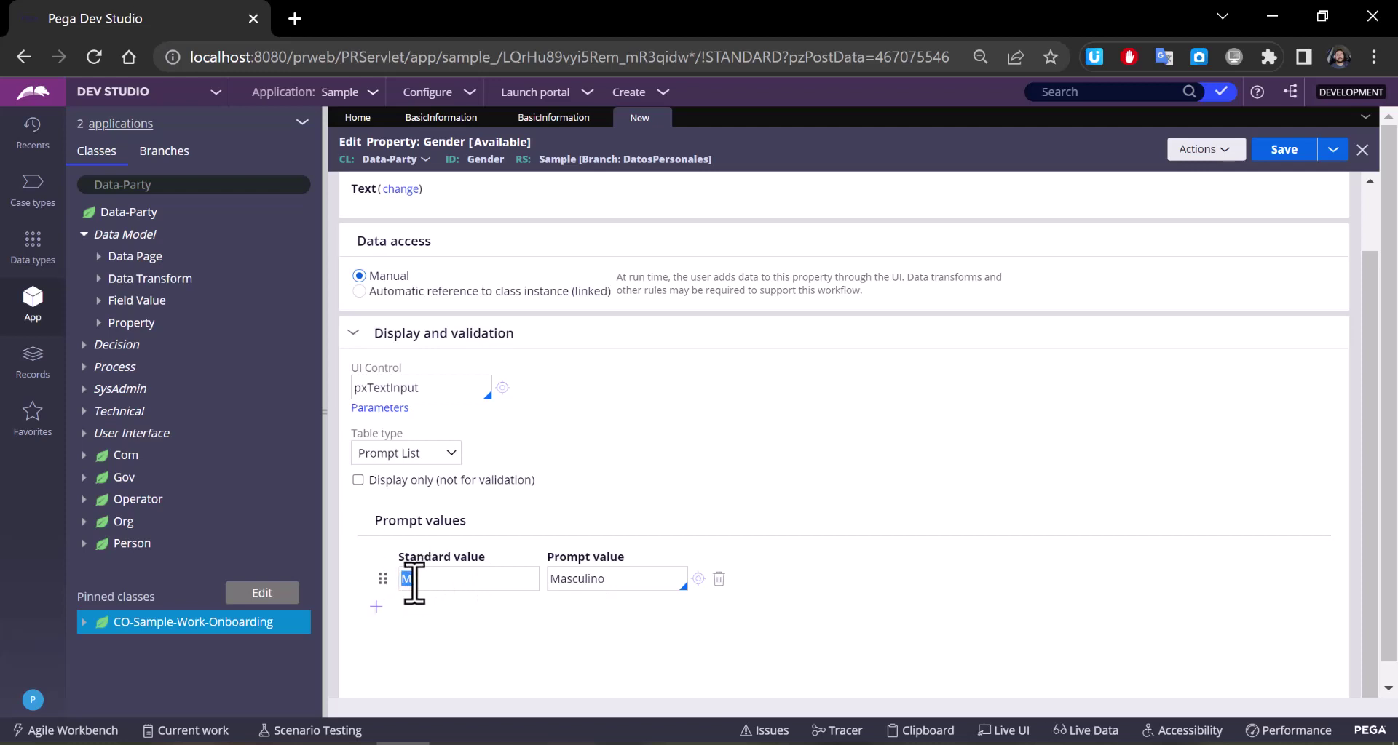
left_click(591, 579)
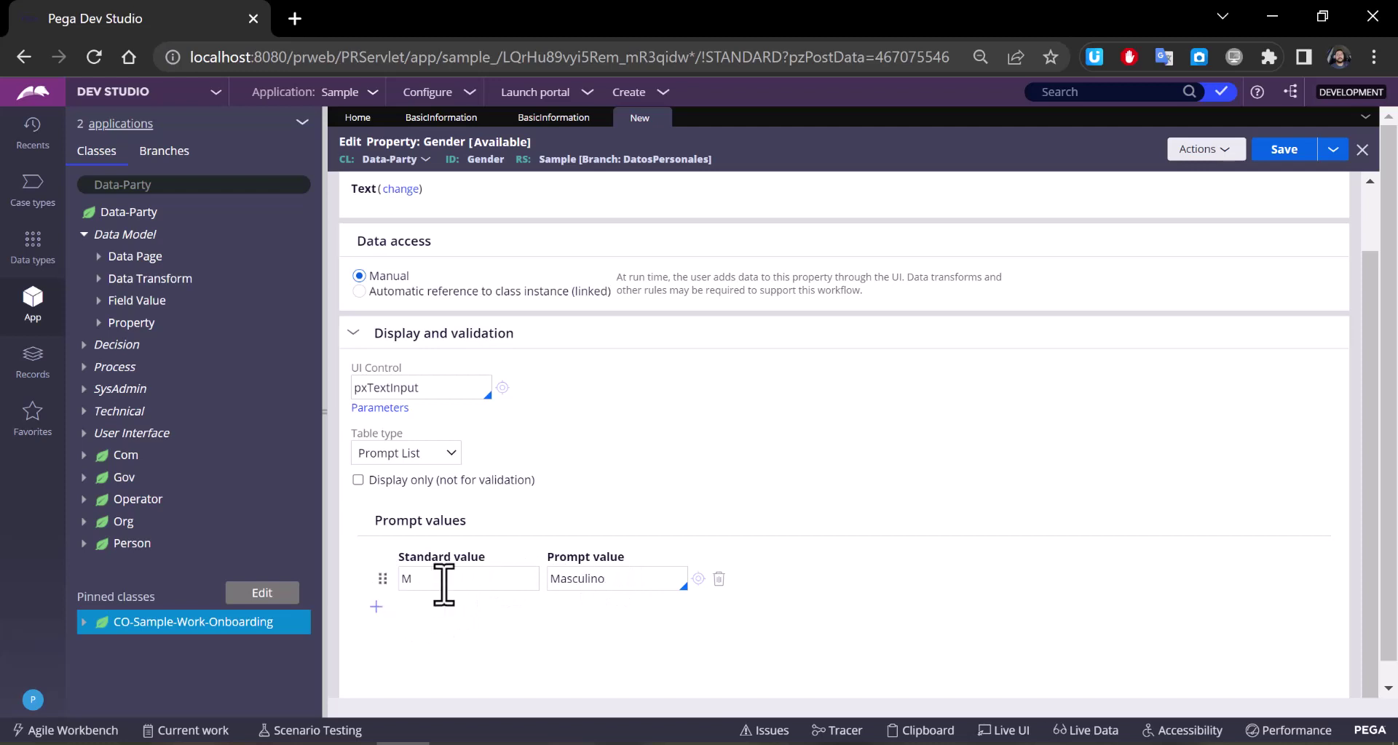
Step: Add two more prompt-list rows: standard value F with prompt value Femenino, and O with Otros
left_click(376, 606)
left_click(583, 605)
type("Femenino")
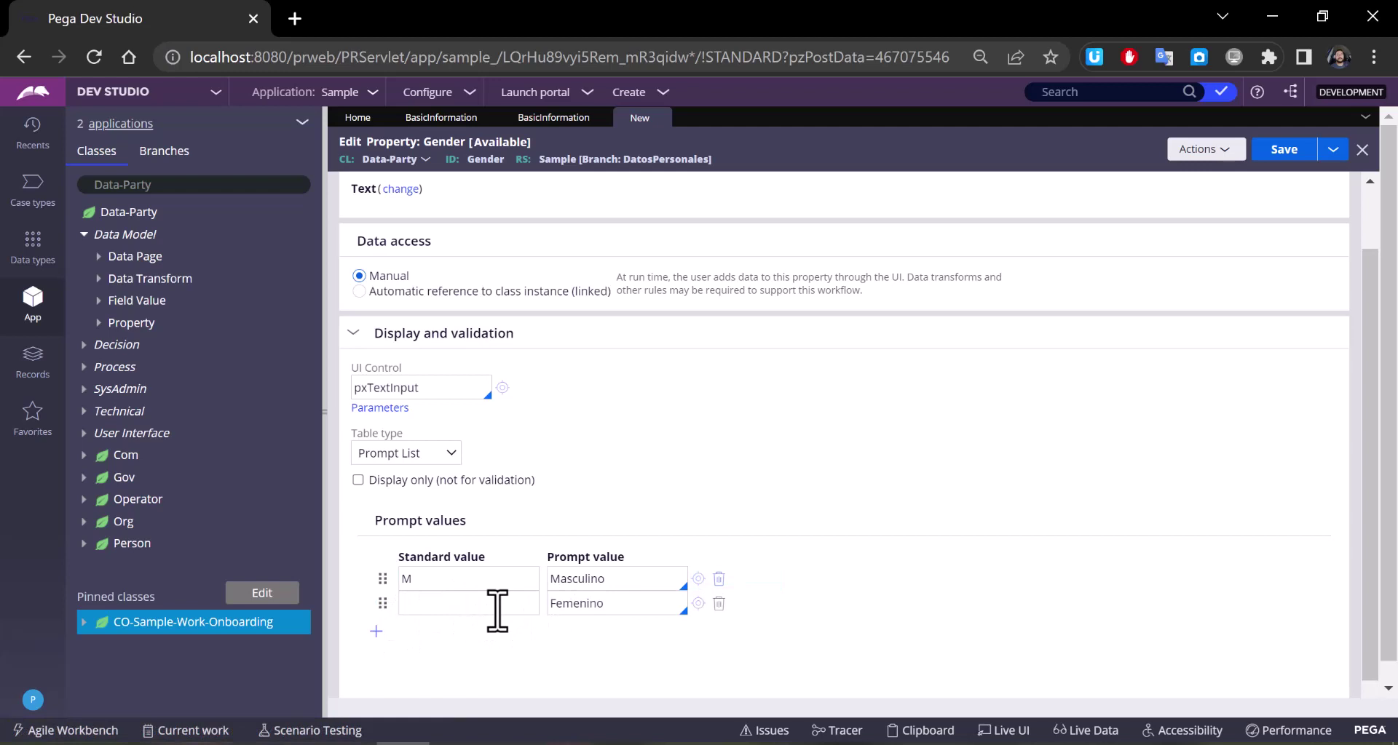
left_click(376, 631)
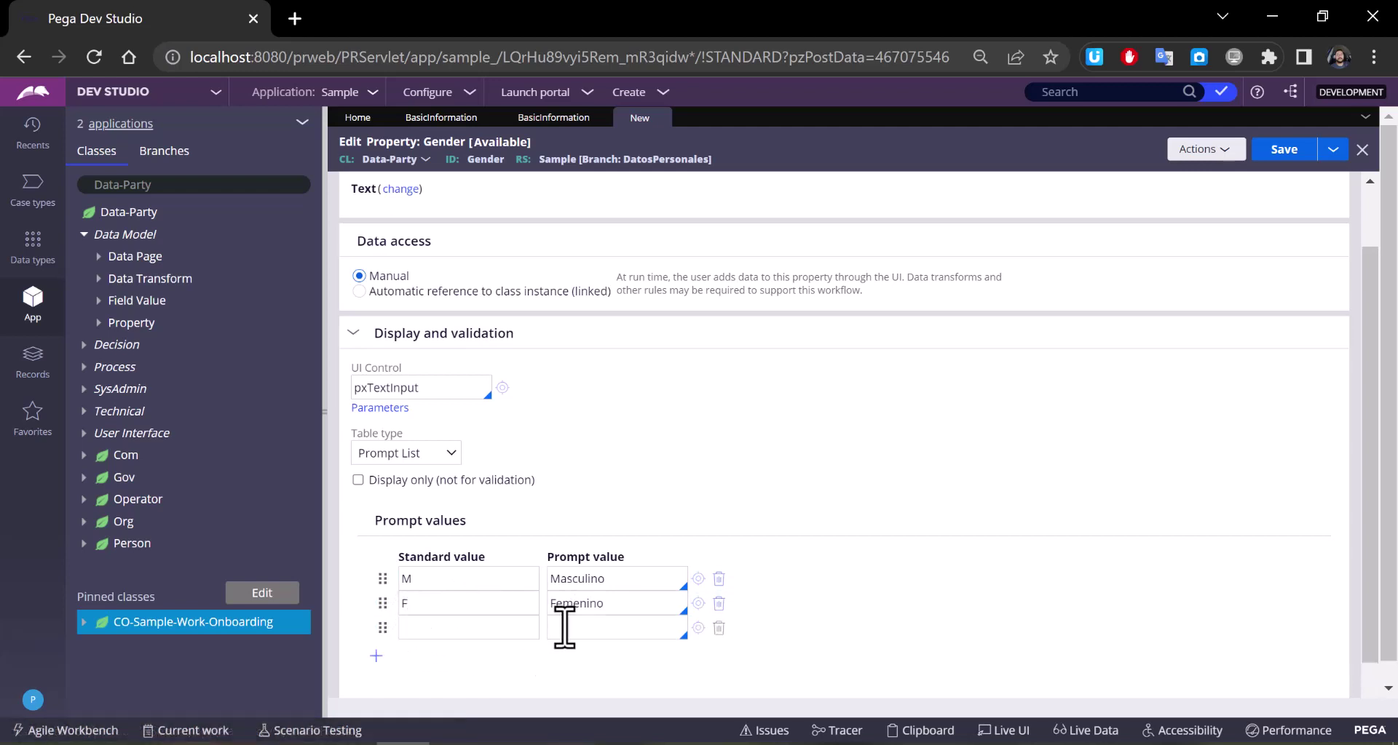
left_click(467, 628)
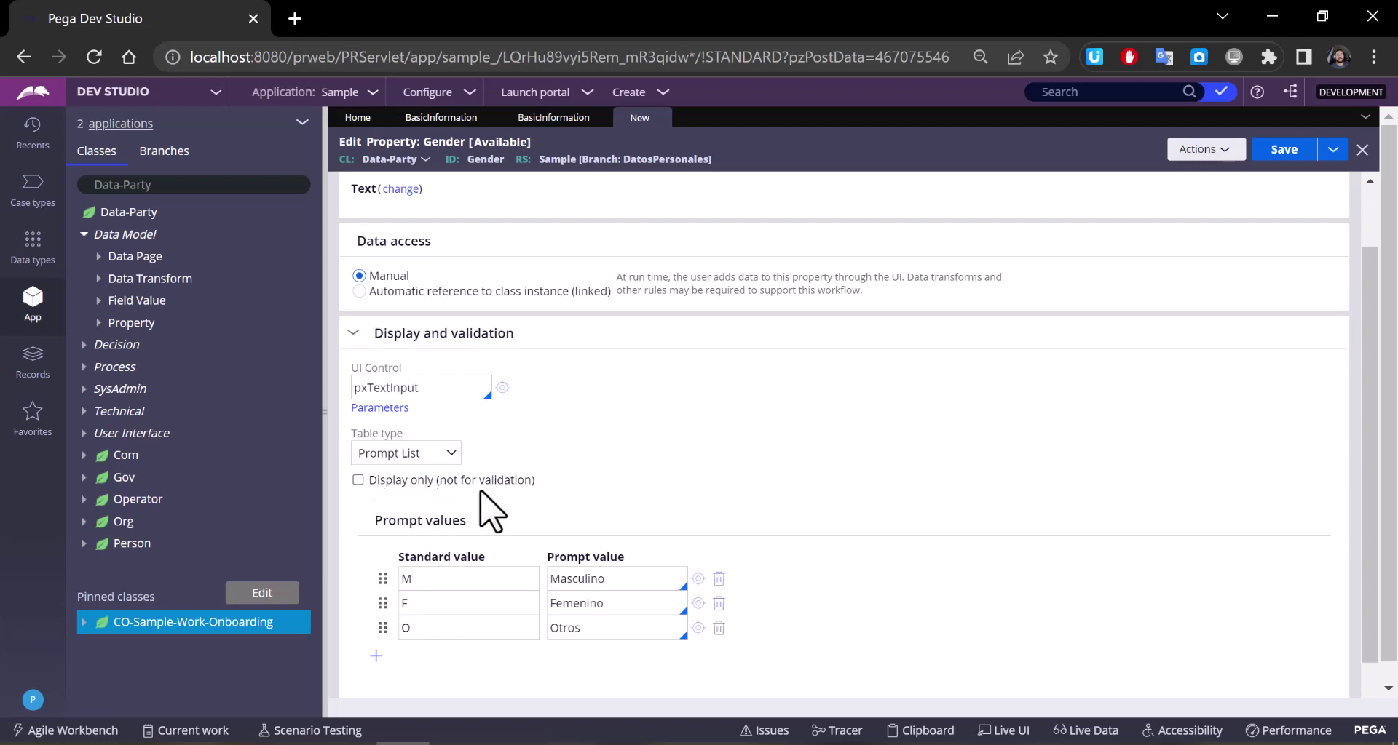
Step: Make the Gender property's prompt list display only, not for validation, and save the property
left_click(358, 481)
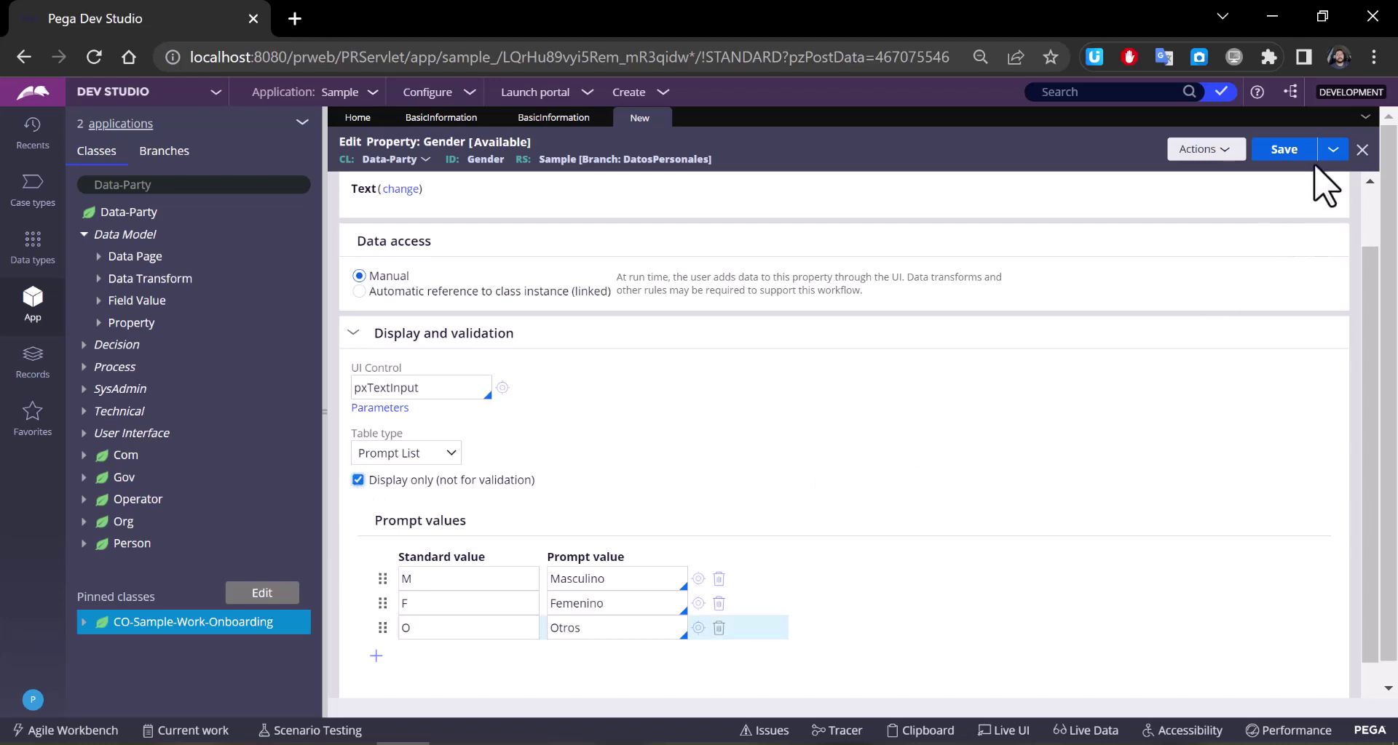
left_click(1292, 150)
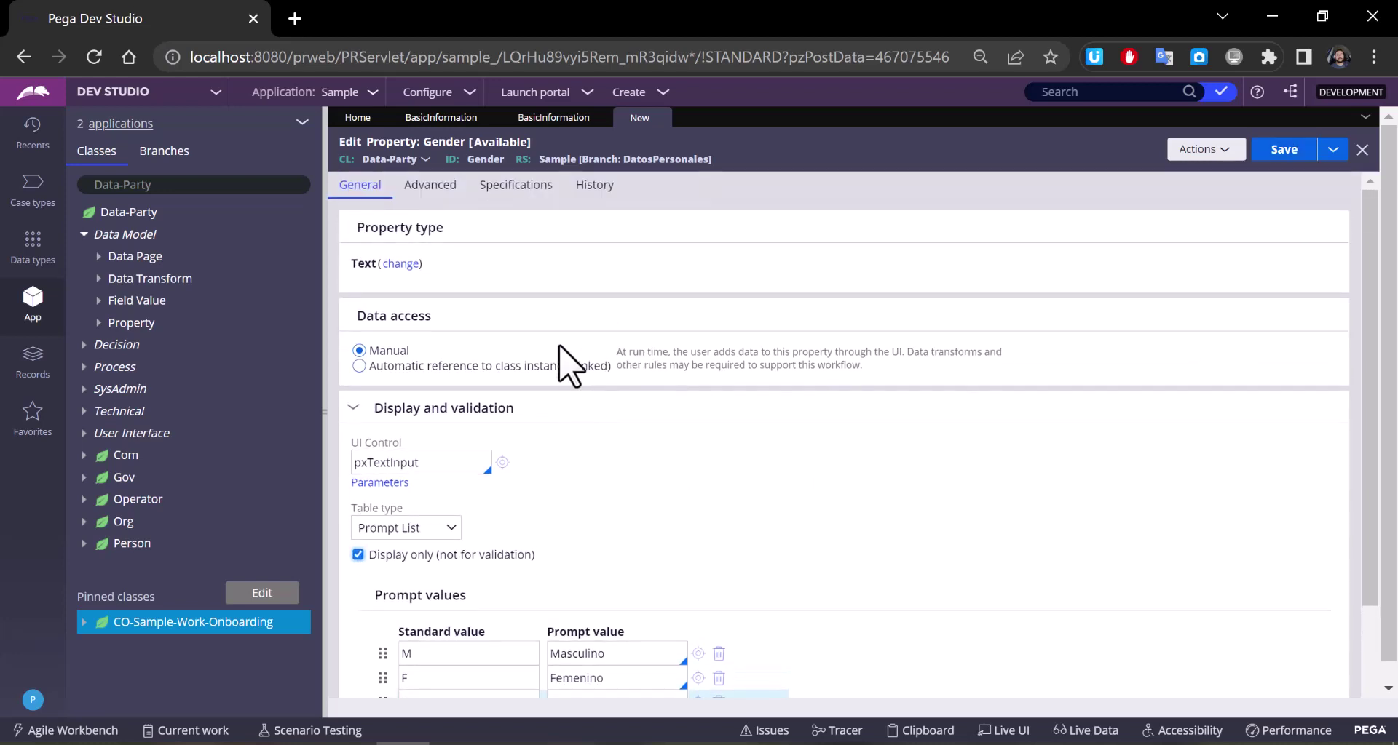
scroll(837, 328, "down", 2)
left_click(1281, 141)
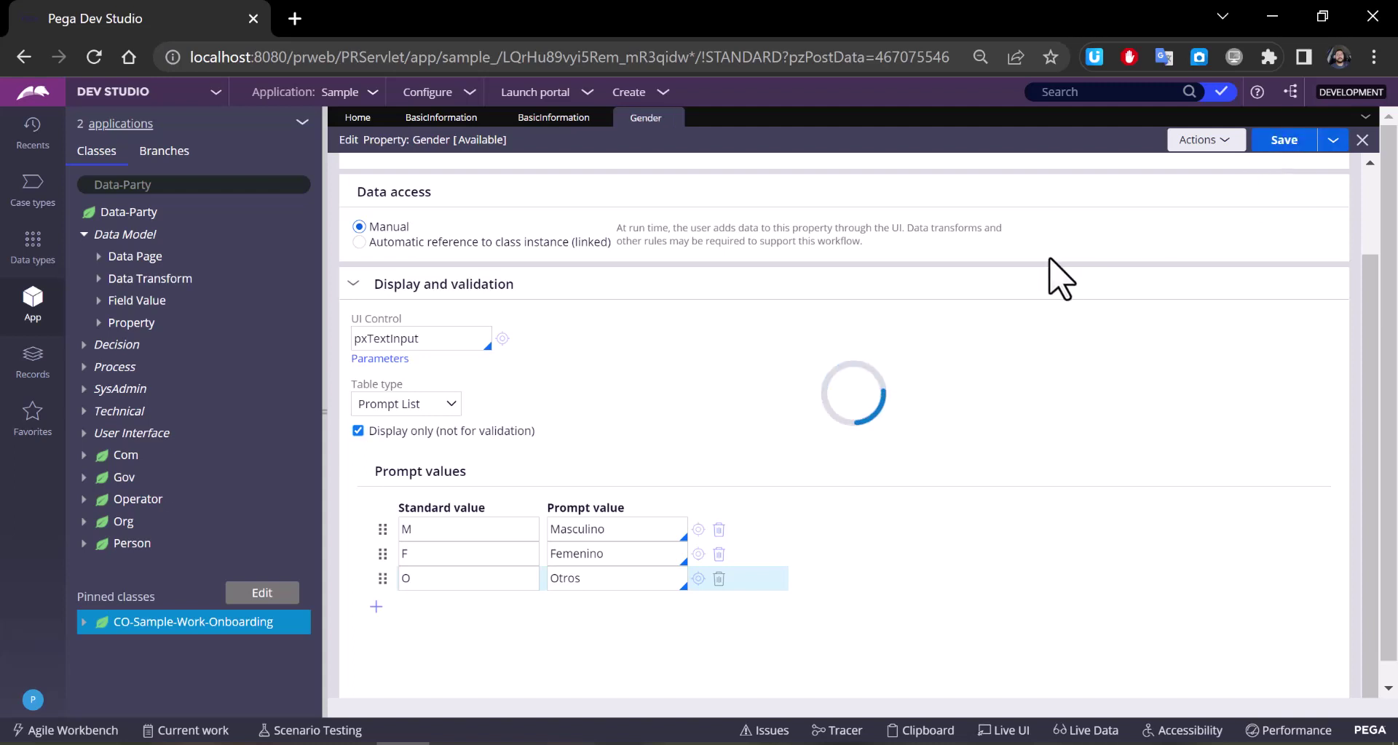
Step: Review the saved Gender property's table type options and prompt values, and close the property
scroll(568, 420, "down", 2)
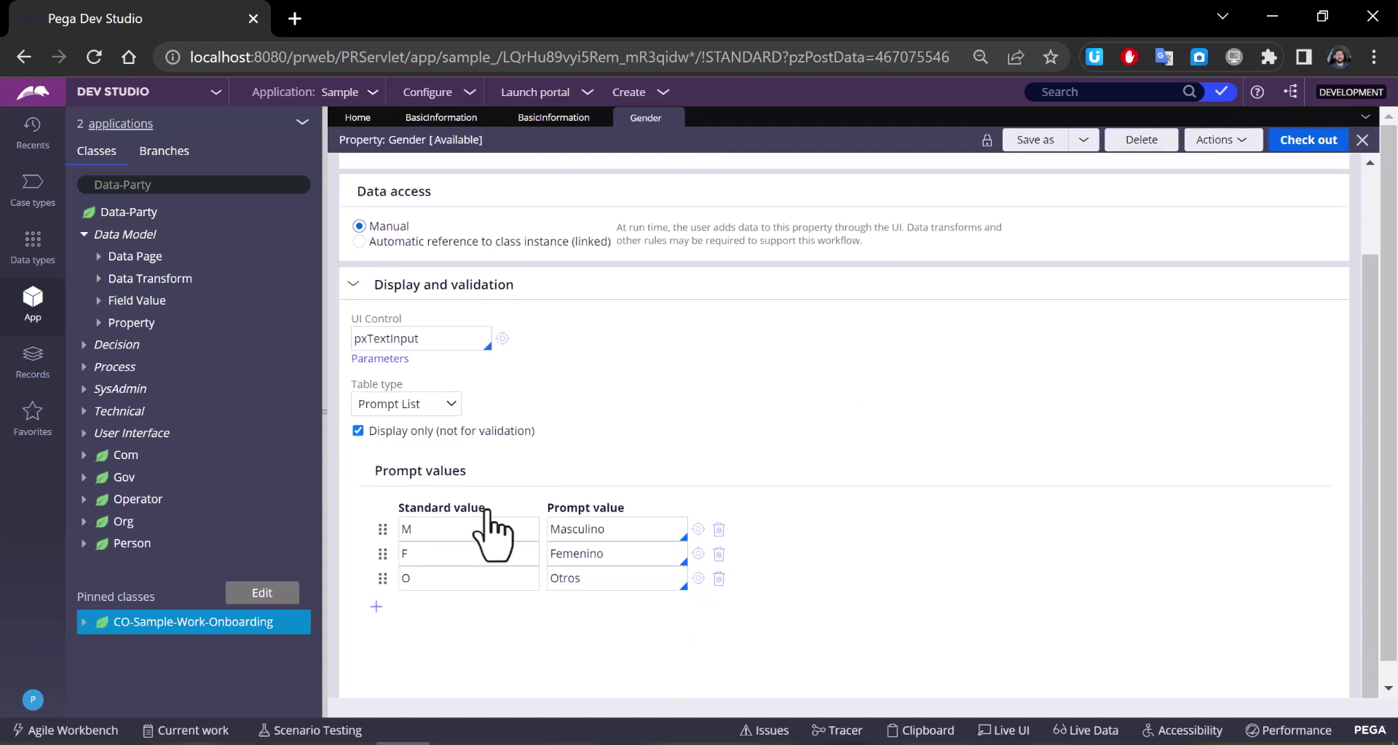
left_click(440, 405)
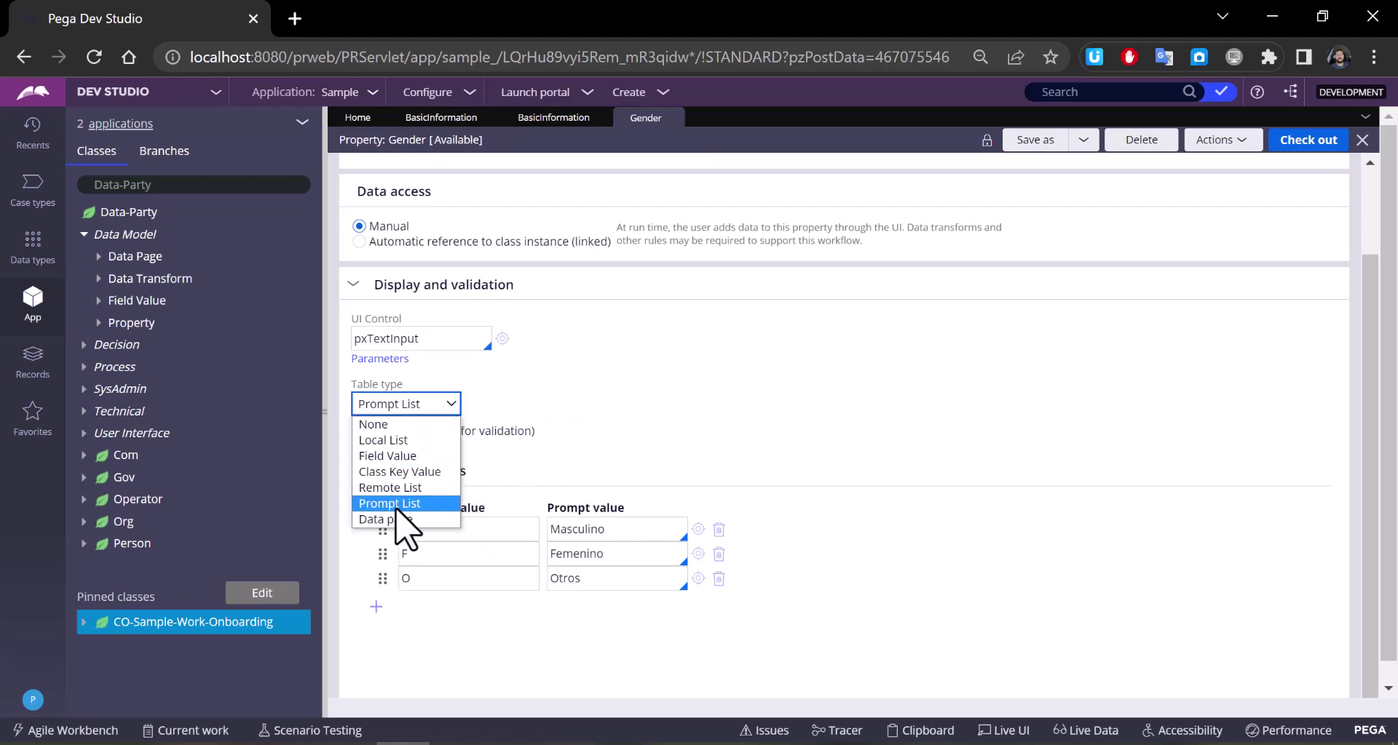
left_click(452, 408)
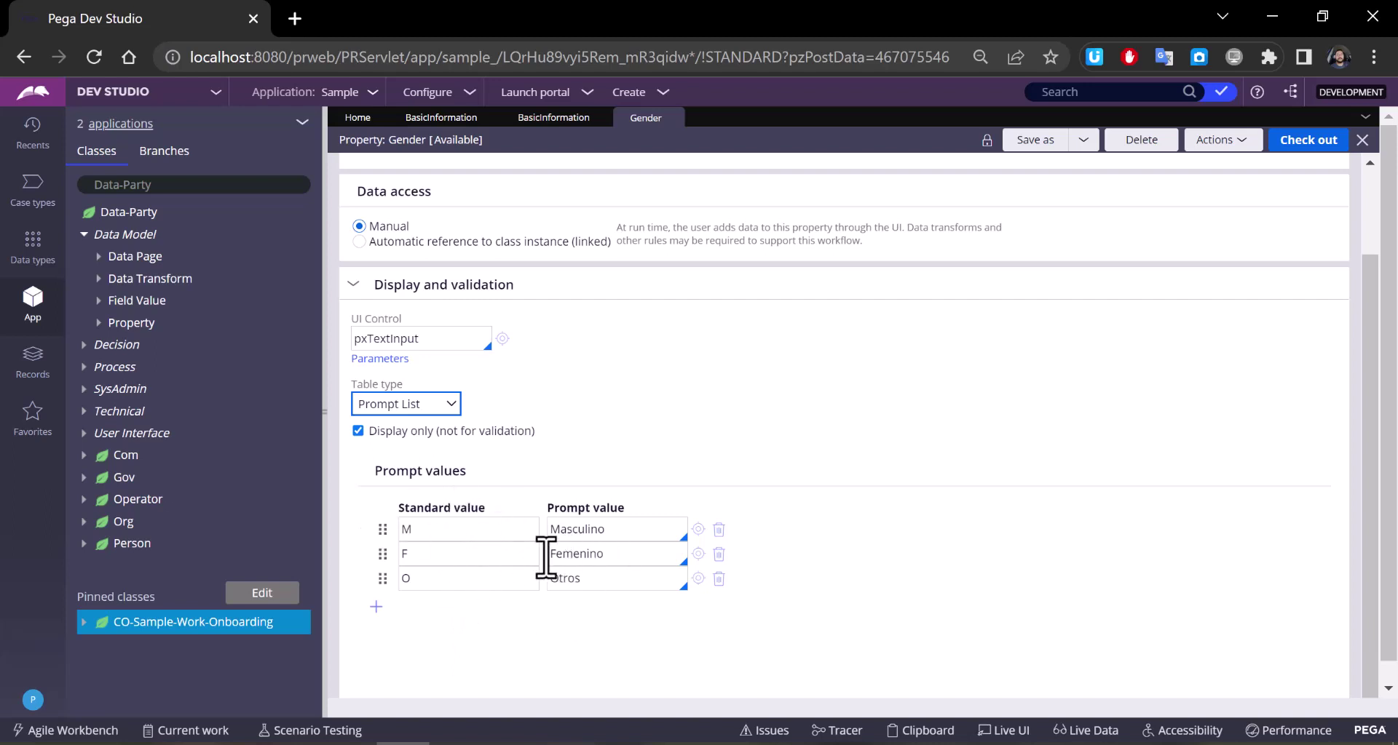
scroll(1012, 312, "up", 3)
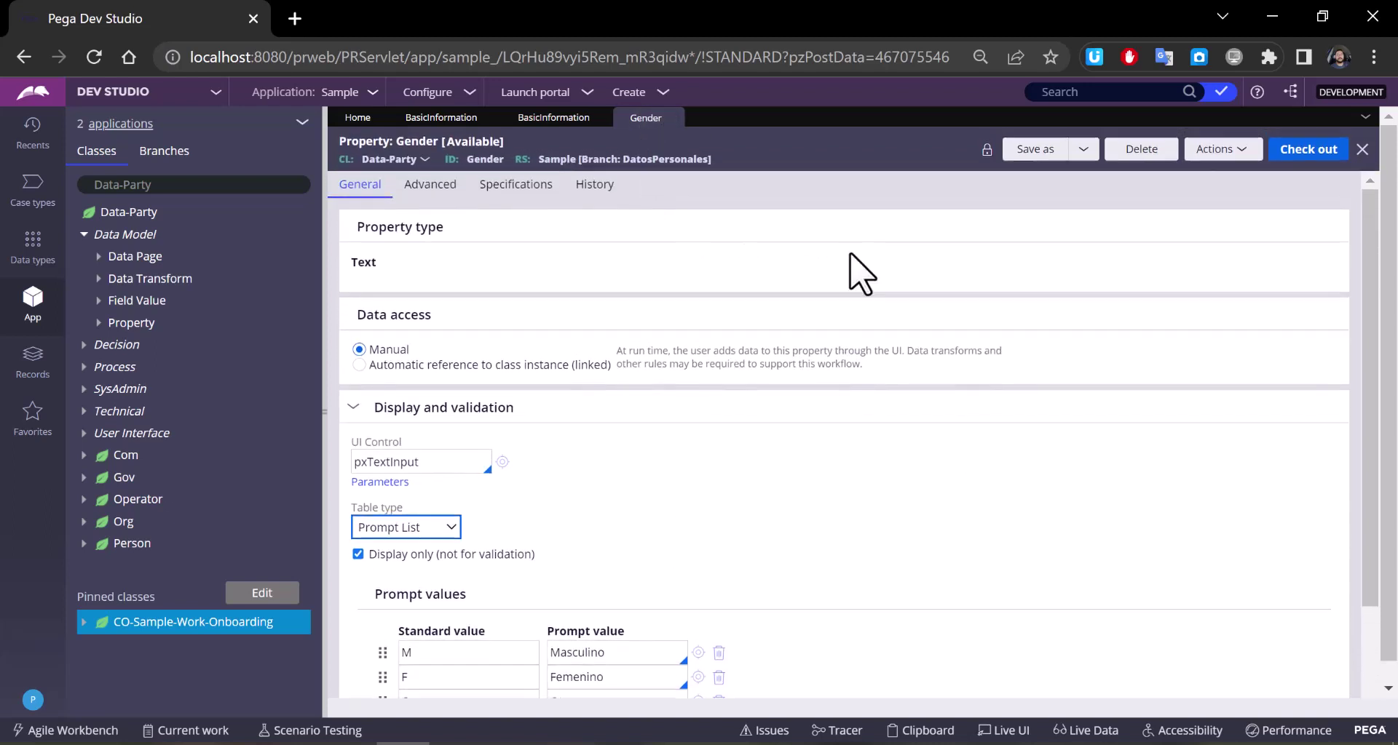
left_click(673, 118)
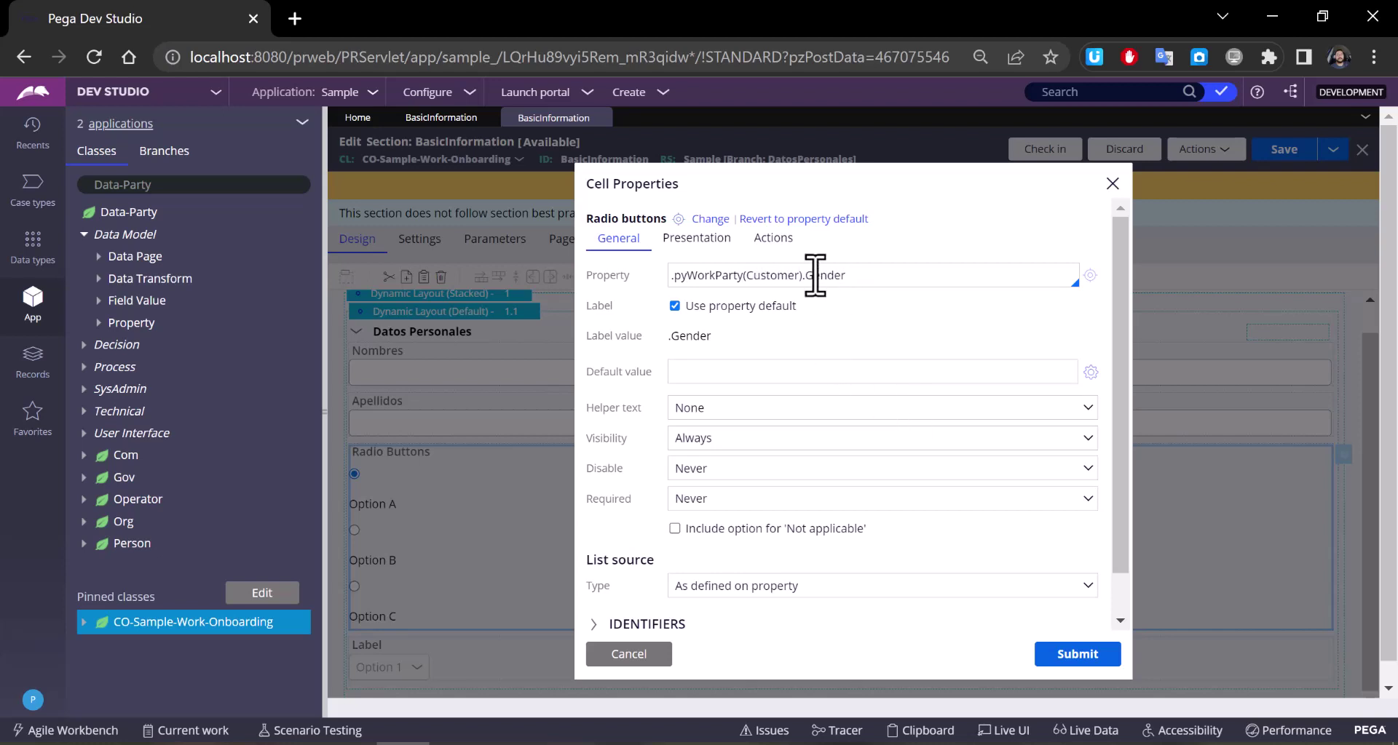
Step: Bind the radio buttons to .pyWorkParty(Customer).Gender with the custom label Género and submit their cell properties
left_click(674, 306)
left_click_drag(752, 339, 654, 340)
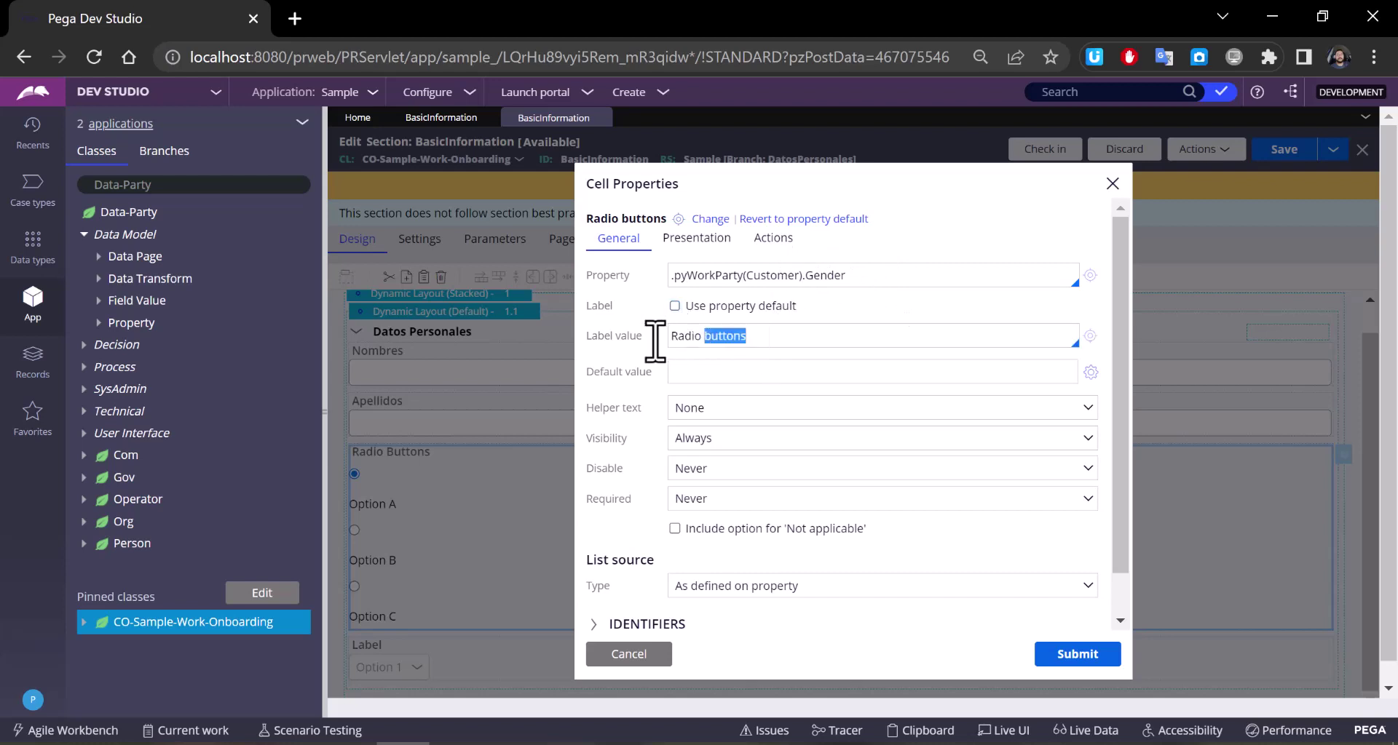
type("Género")
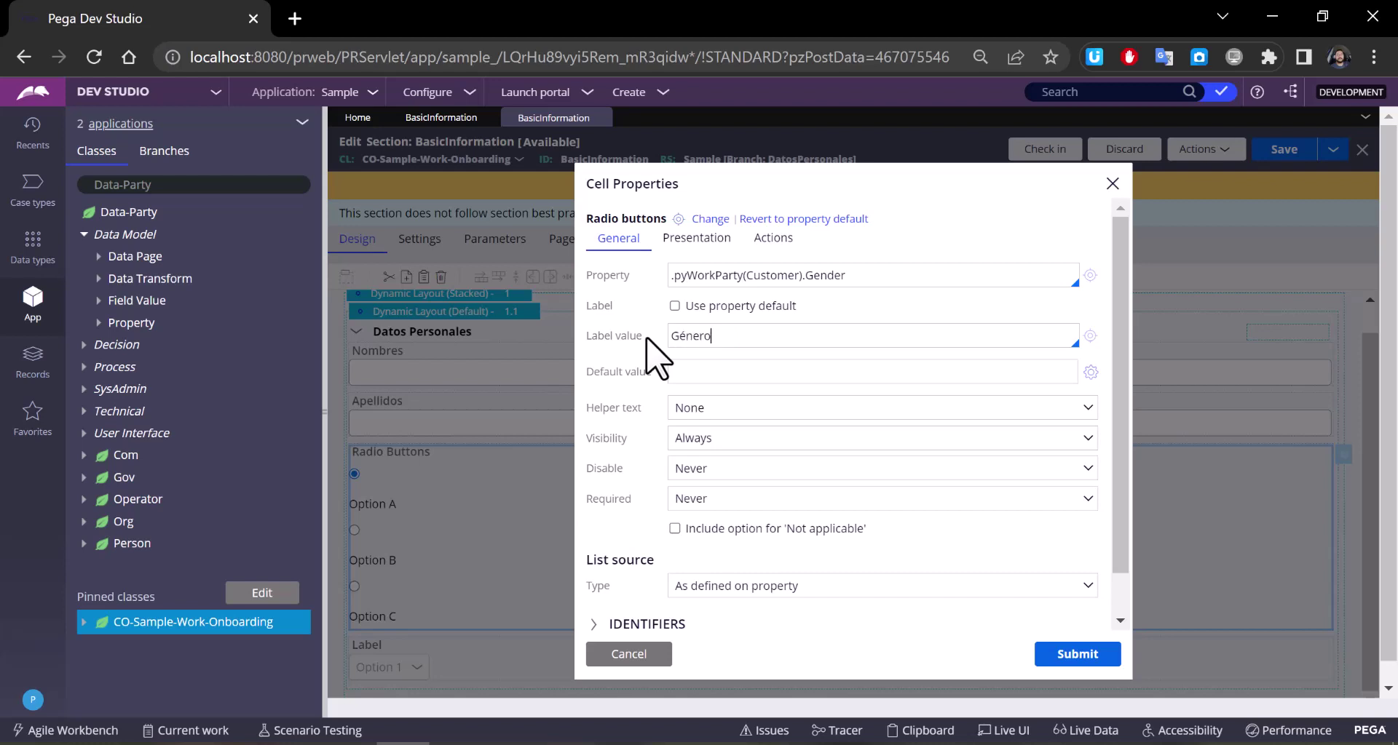
left_click(1085, 658)
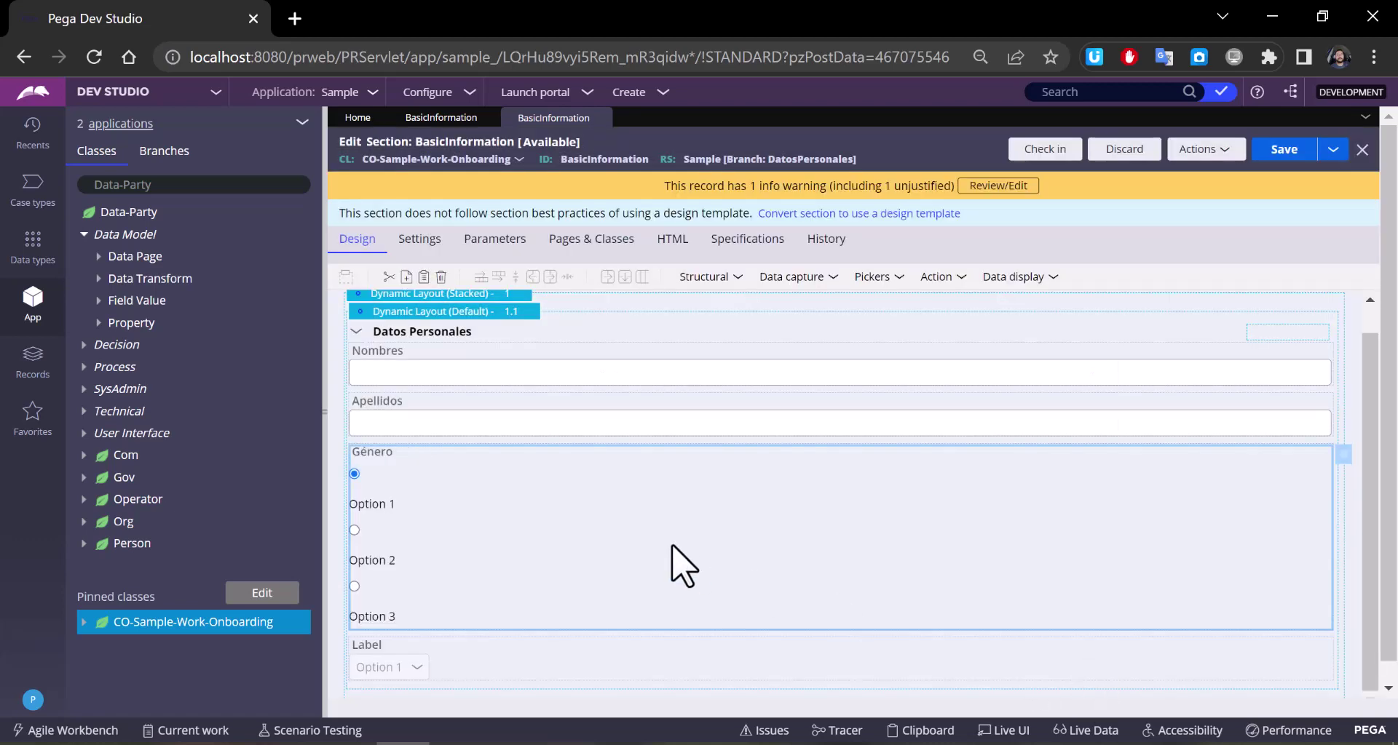
Step: Set the Apellidos text input's property to .pyWorkParty(Customer).pyLastName and submit its cell properties
left_click(417, 428)
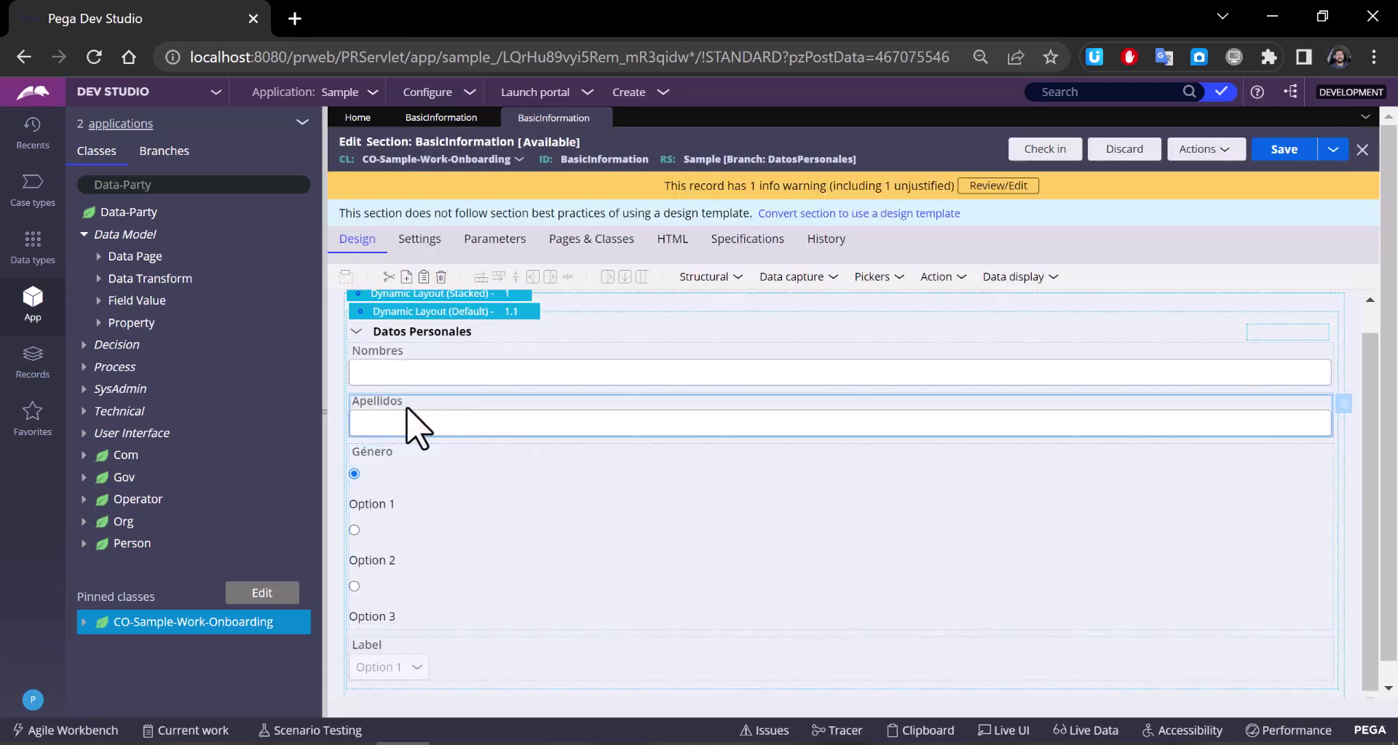
double_click(421, 410)
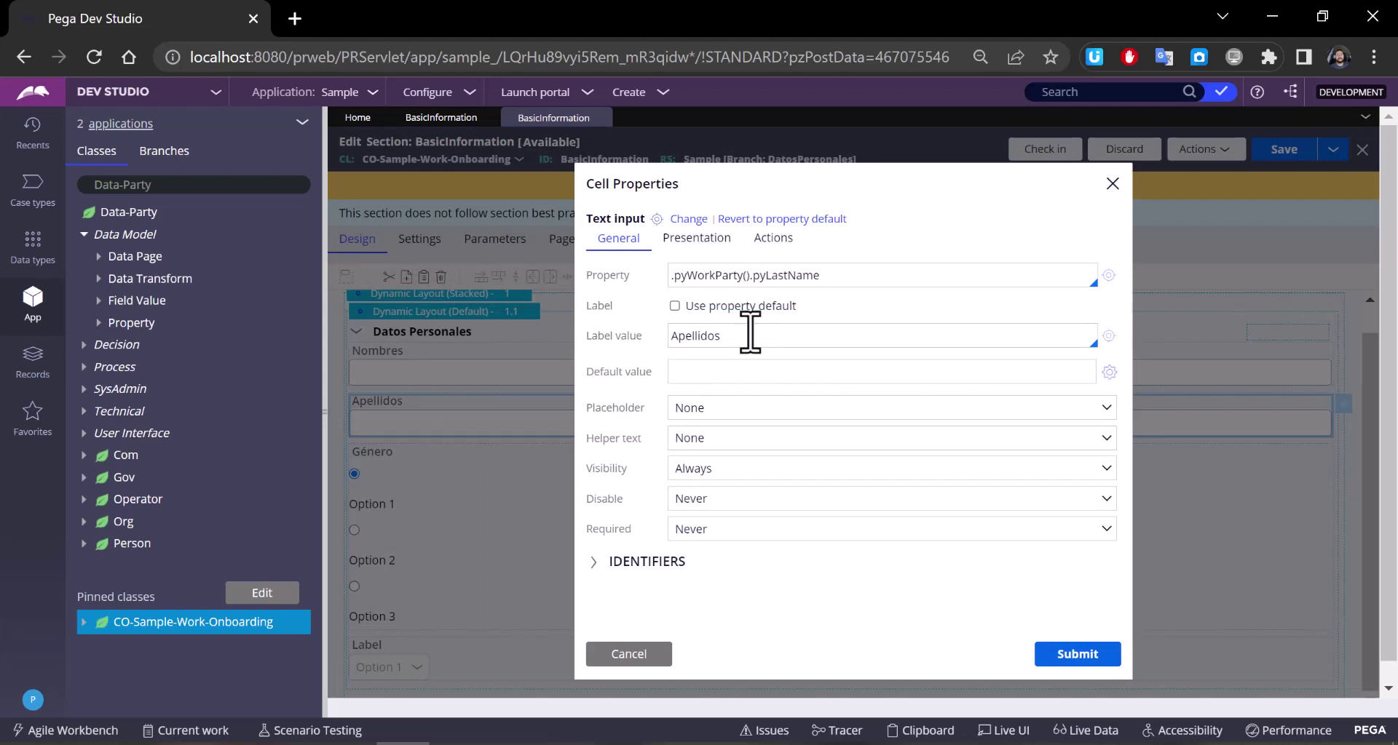
type("r")
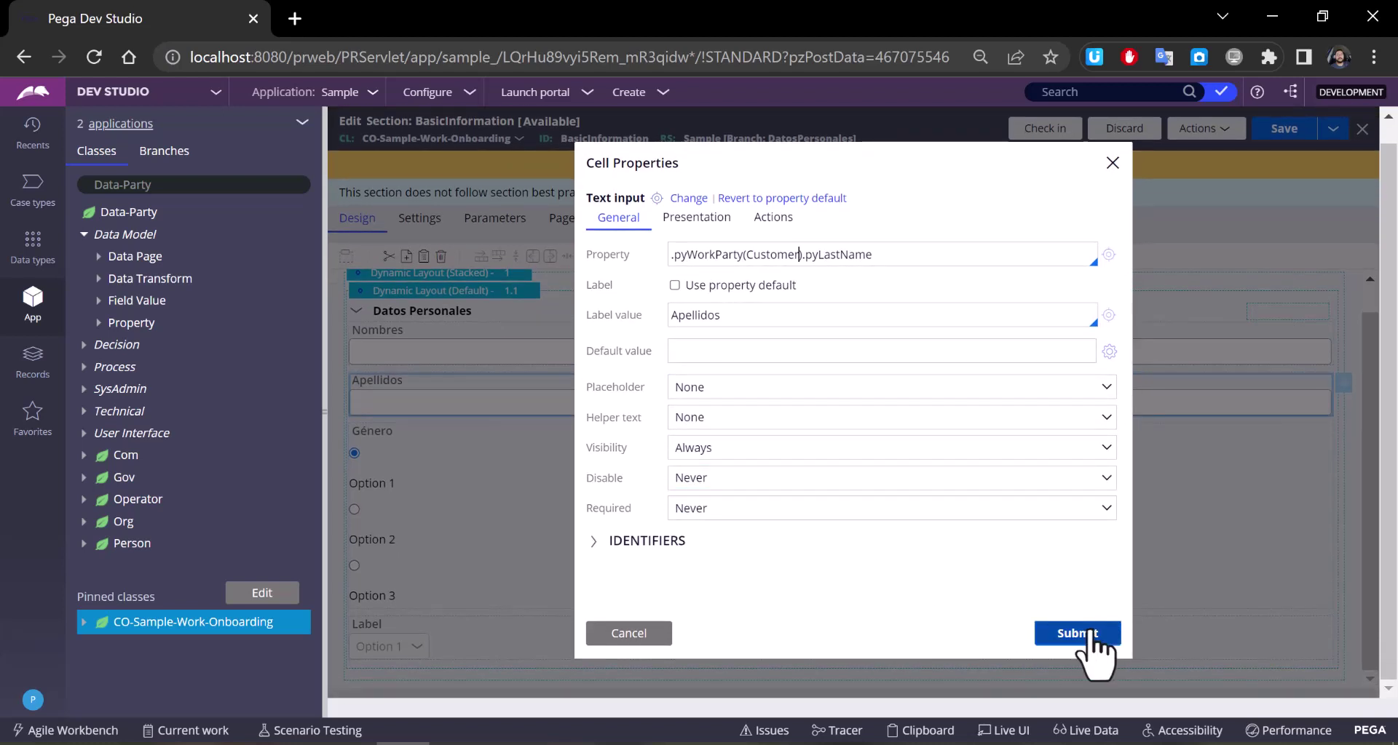
left_click(1090, 635)
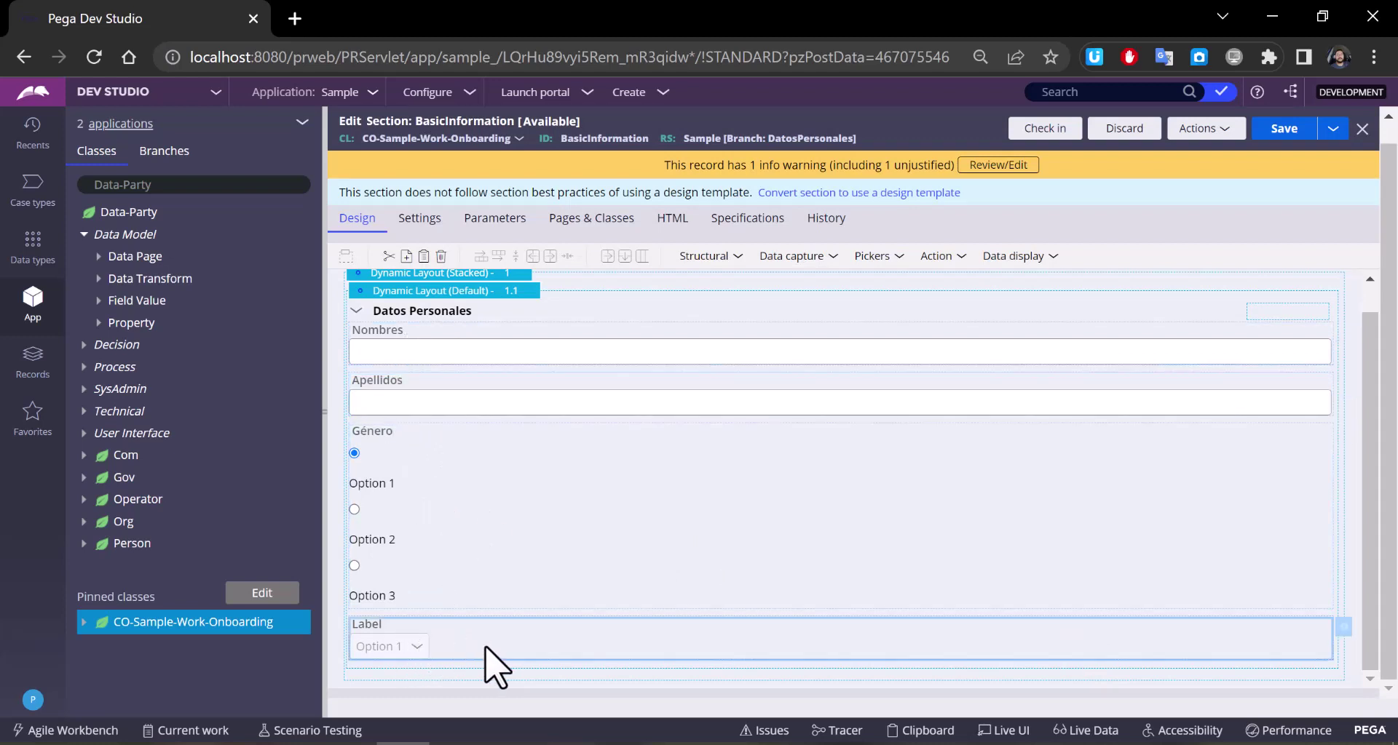
Step: Set the dropdown's property to .pyWorkParty.CivilStatus and open the creation form for that property
double_click(439, 635)
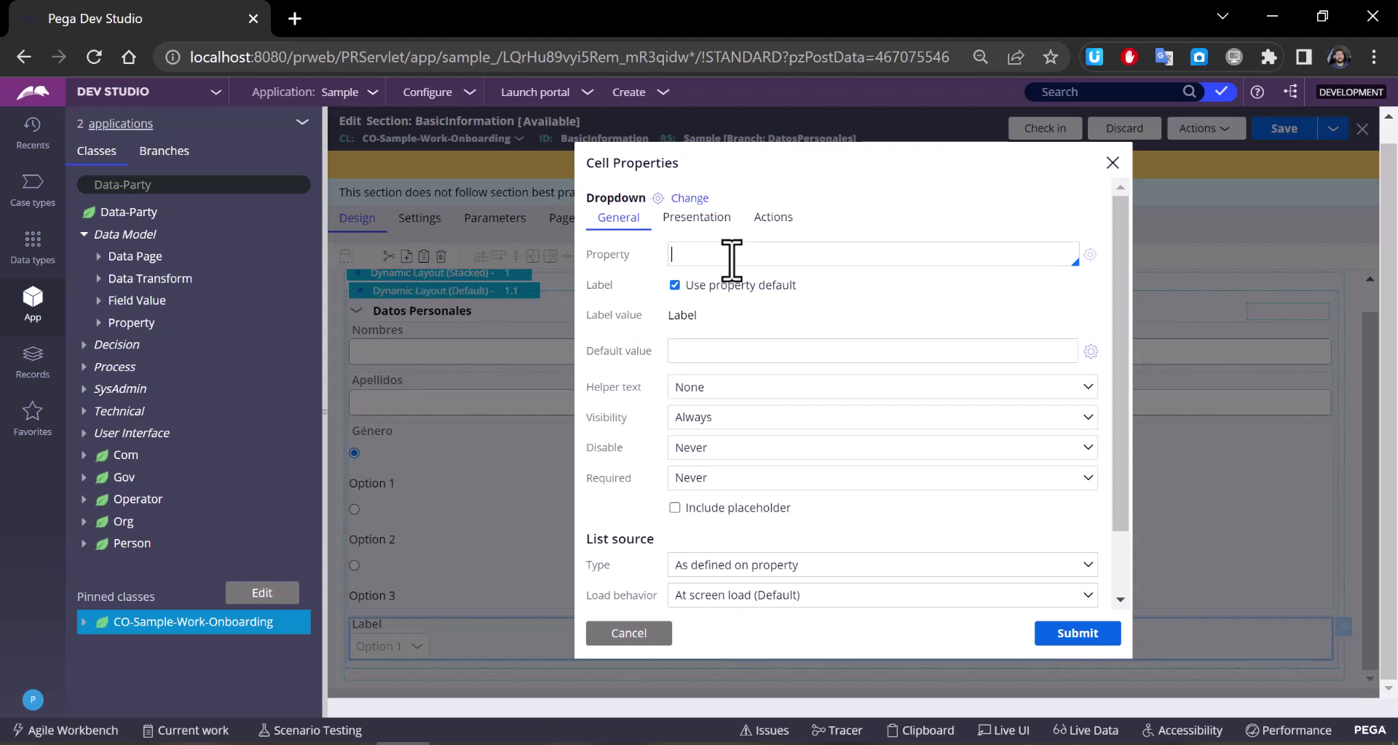
type("py")
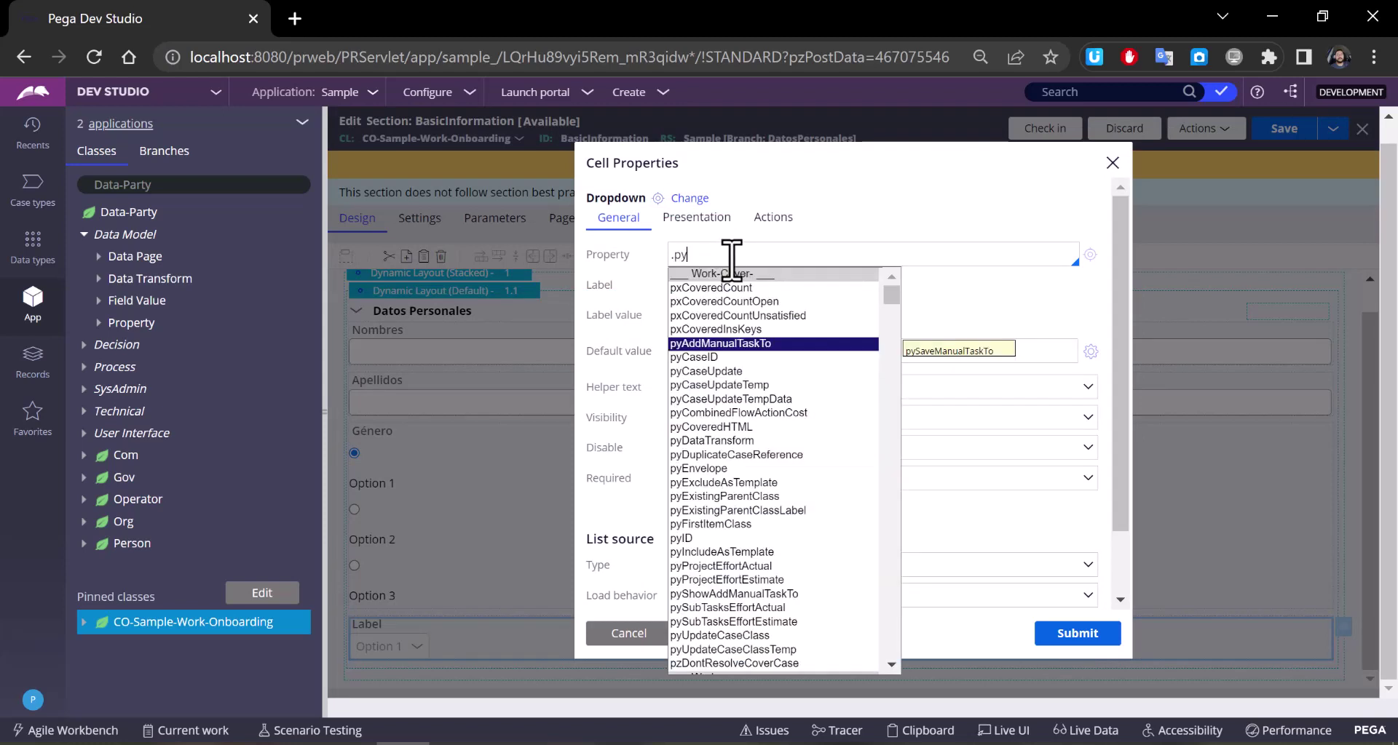
type("C")
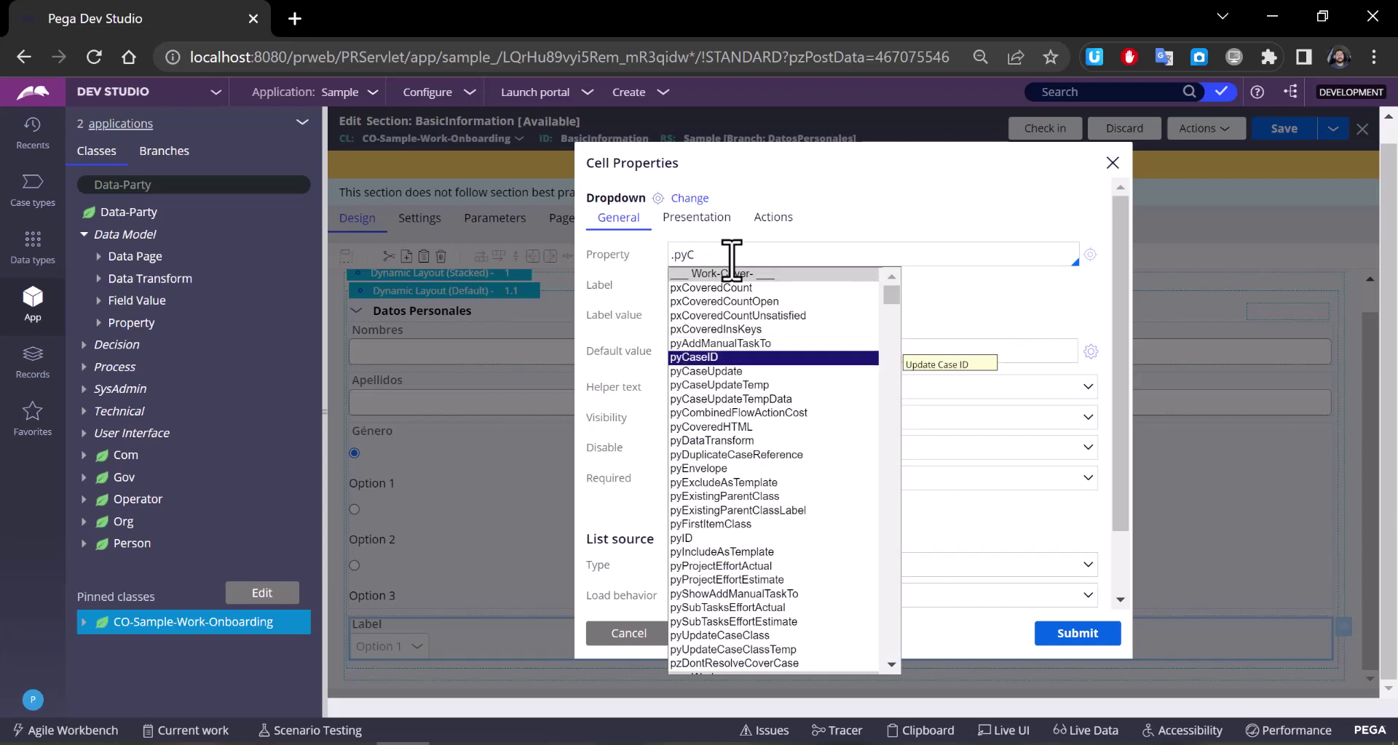
key("BackSpace")
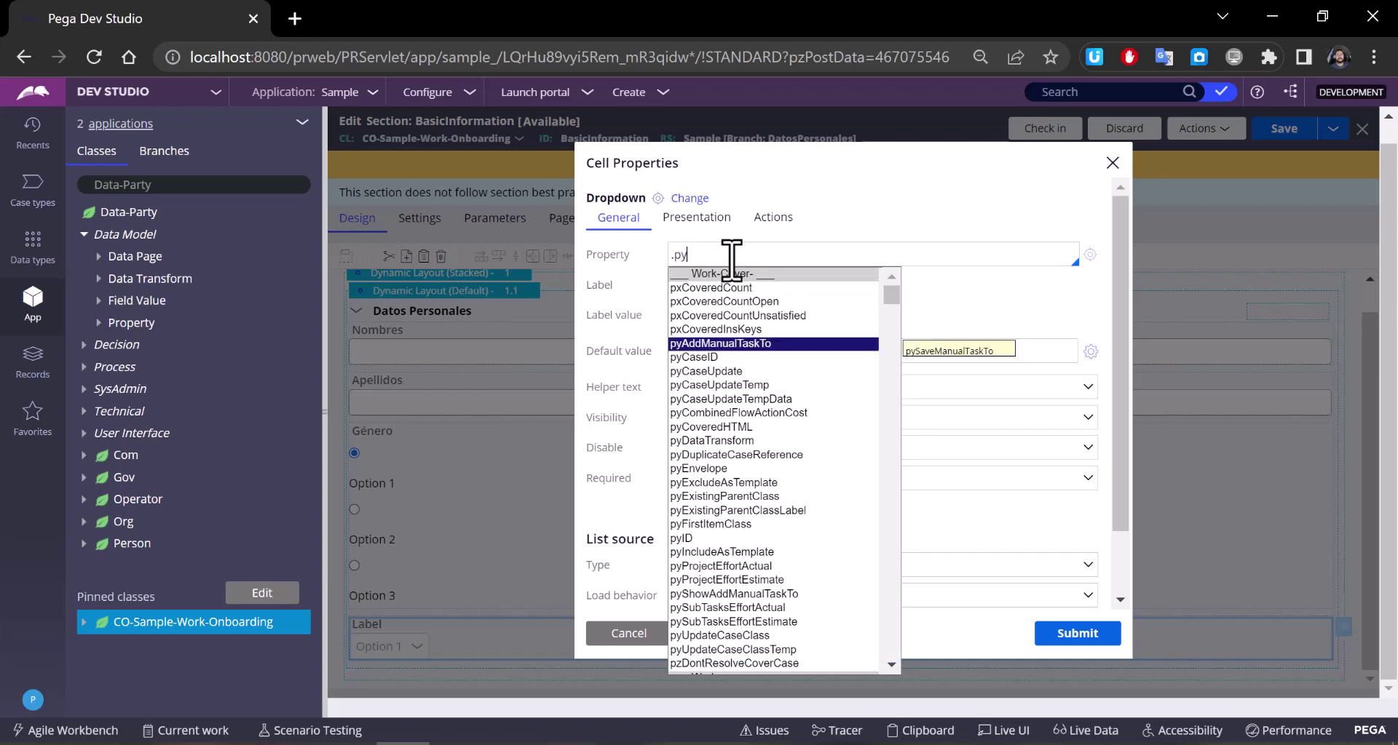
type("WorkPa")
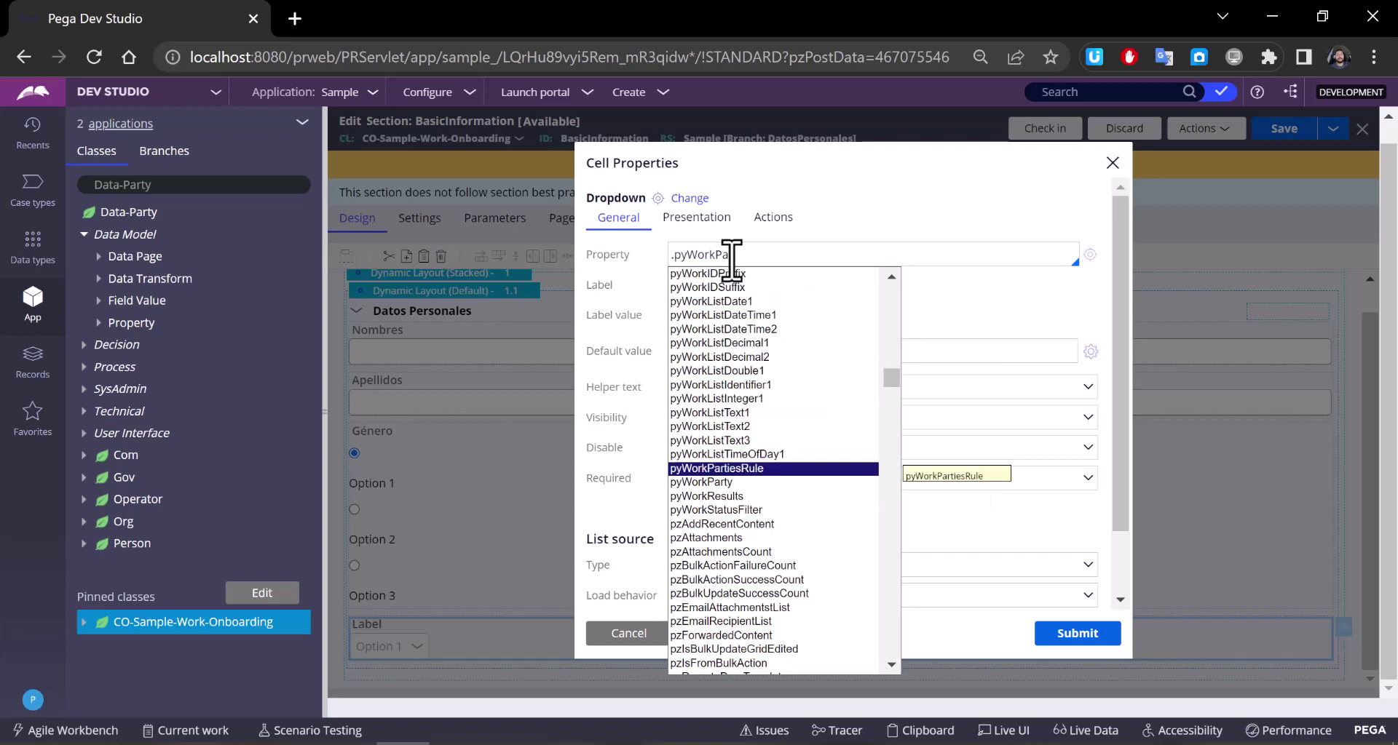
type("rty")
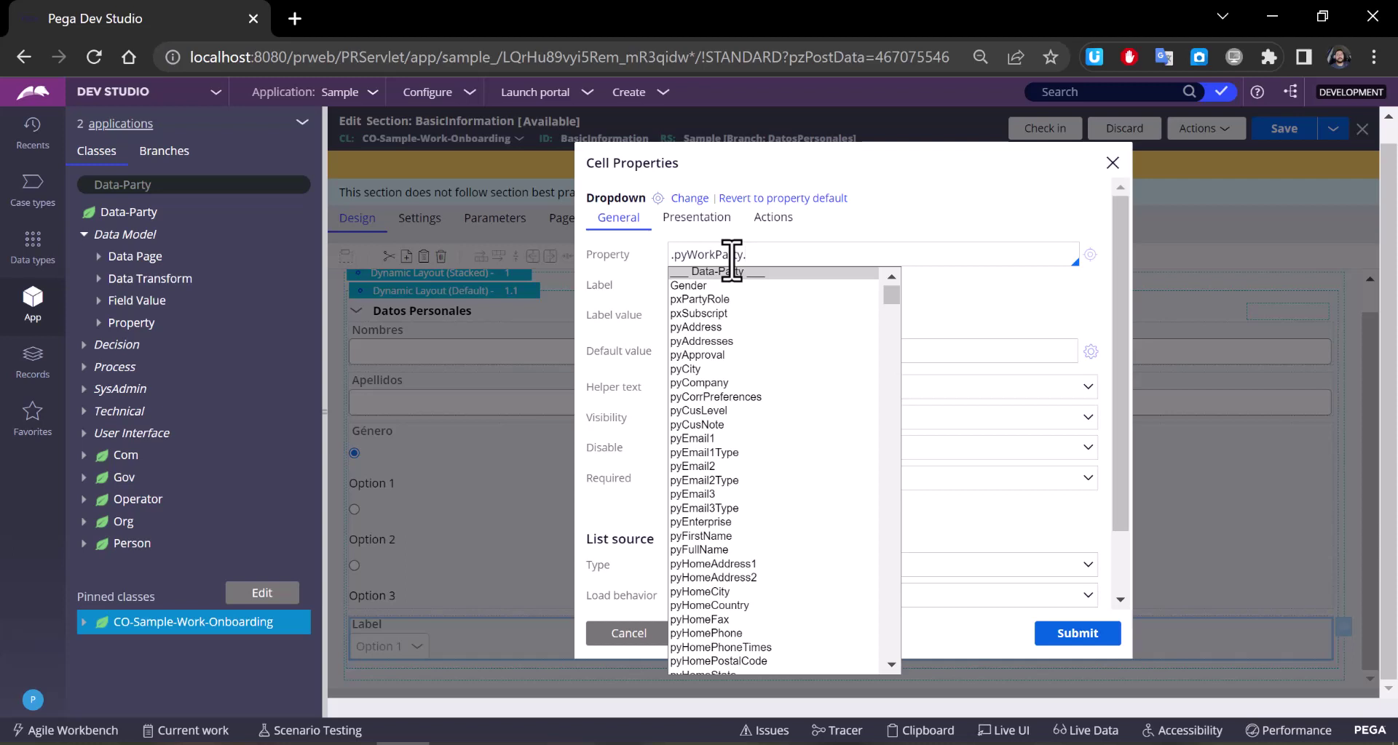
type(".CivilStatus")
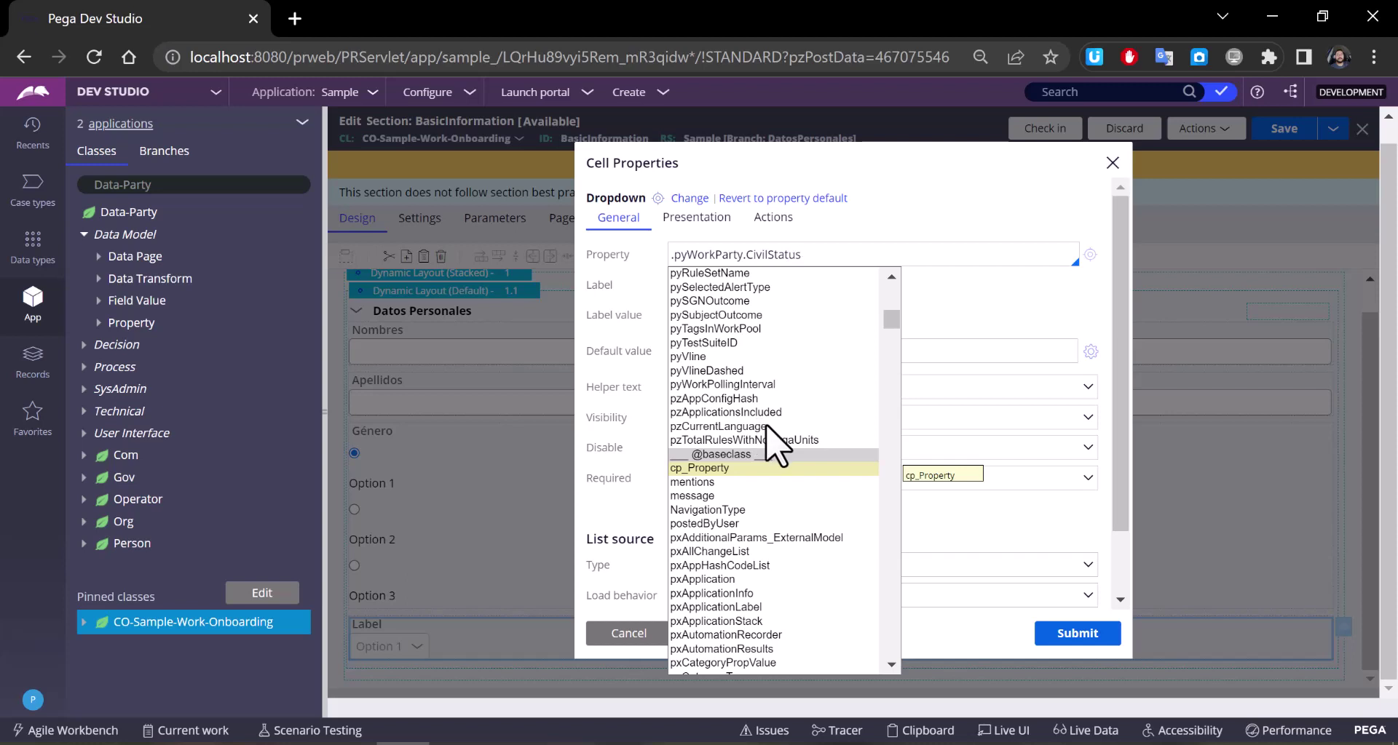
left_click(947, 281)
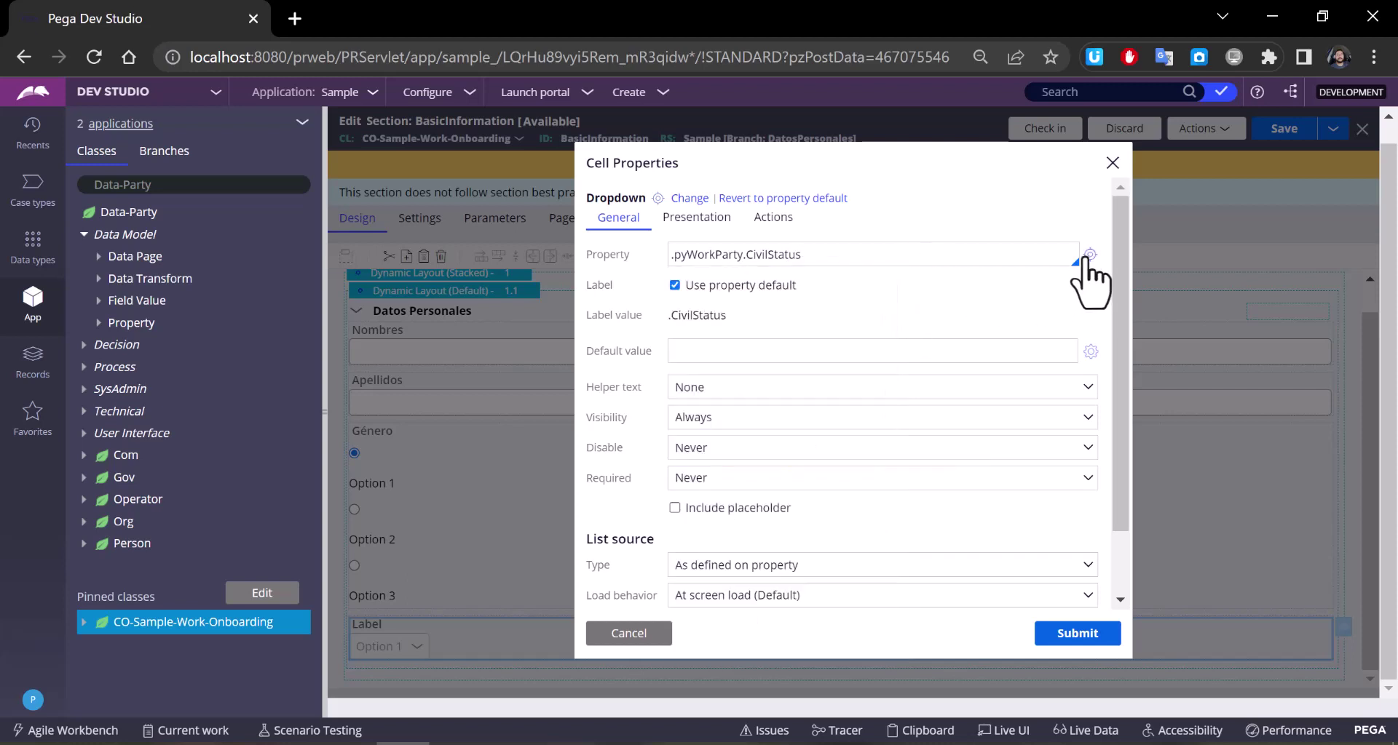
left_click(1089, 257)
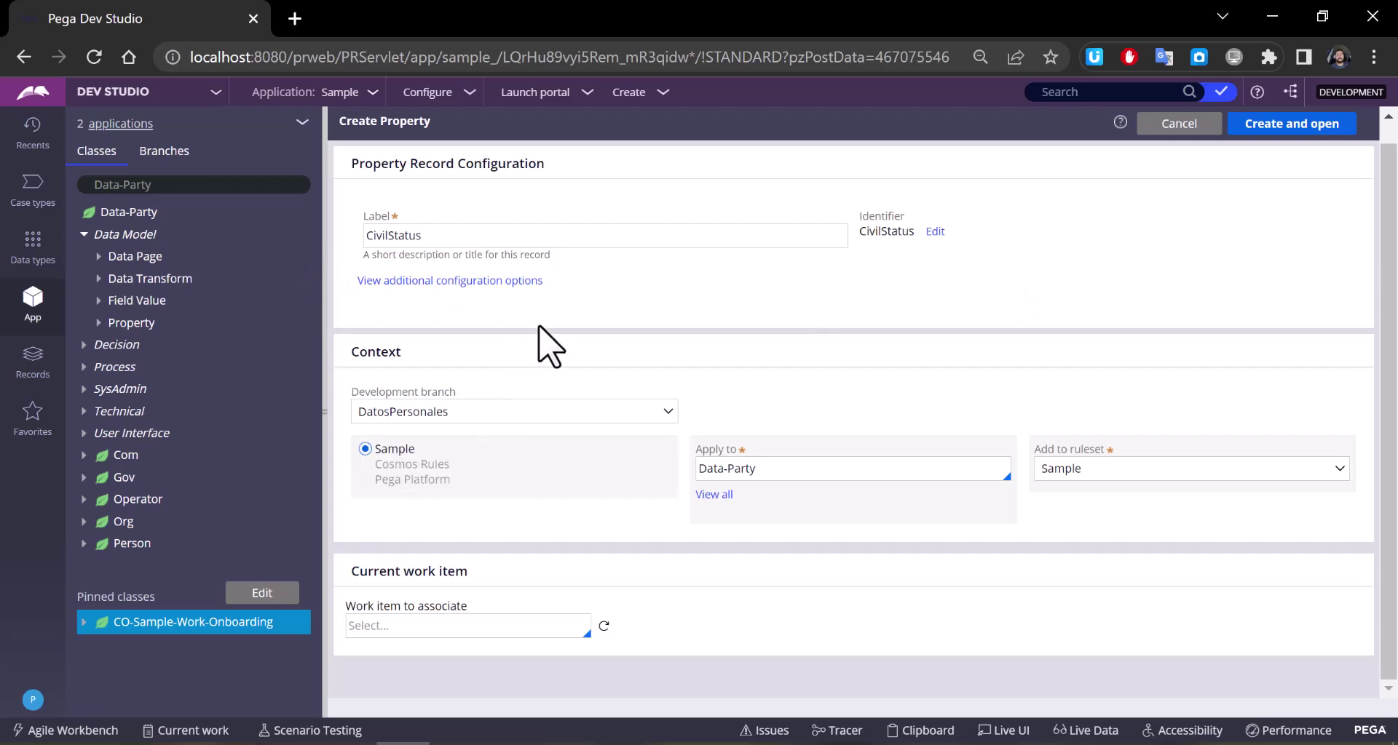
Step: Create the CivilStatus property as a Local List with values Casado, Soltero, Divorciado, Viudo and Otro, save it and close it
left_click(1292, 124)
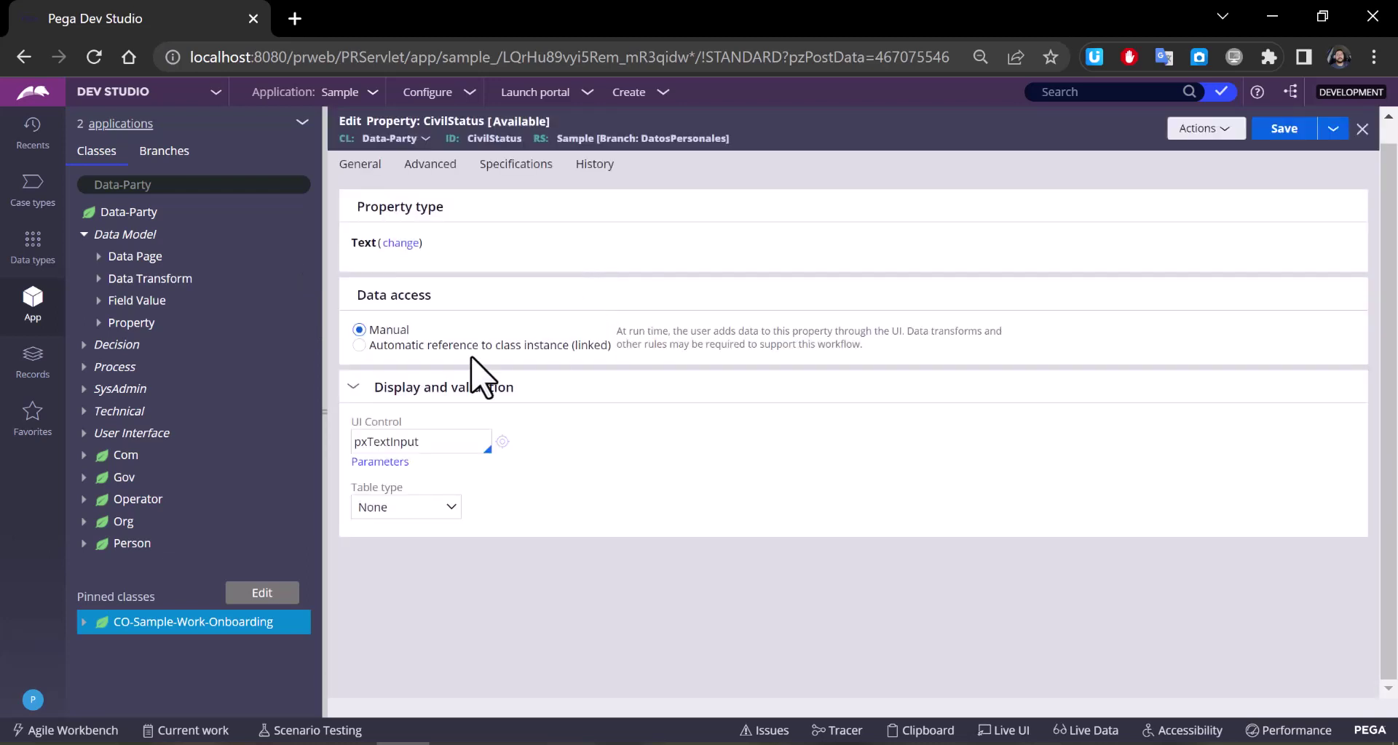
left_click(407, 512)
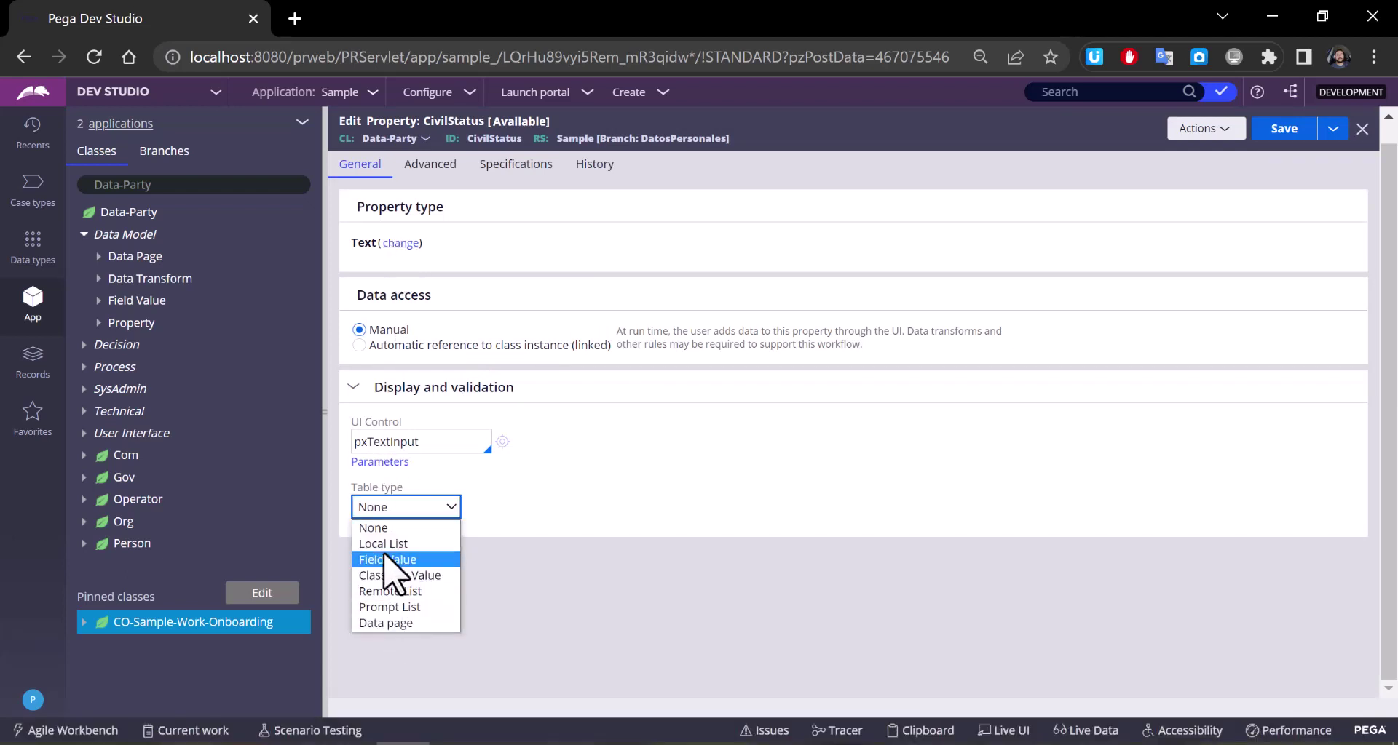
left_click(442, 545)
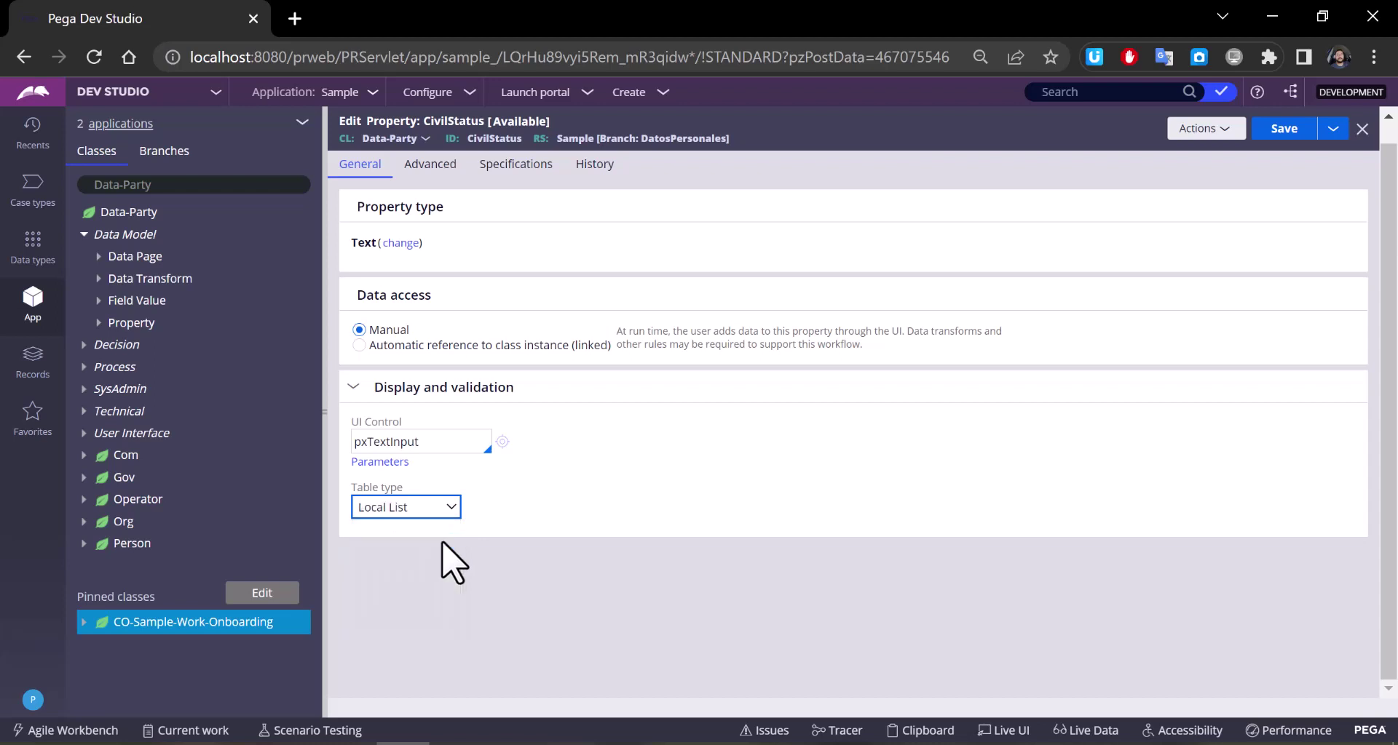
left_click(459, 582)
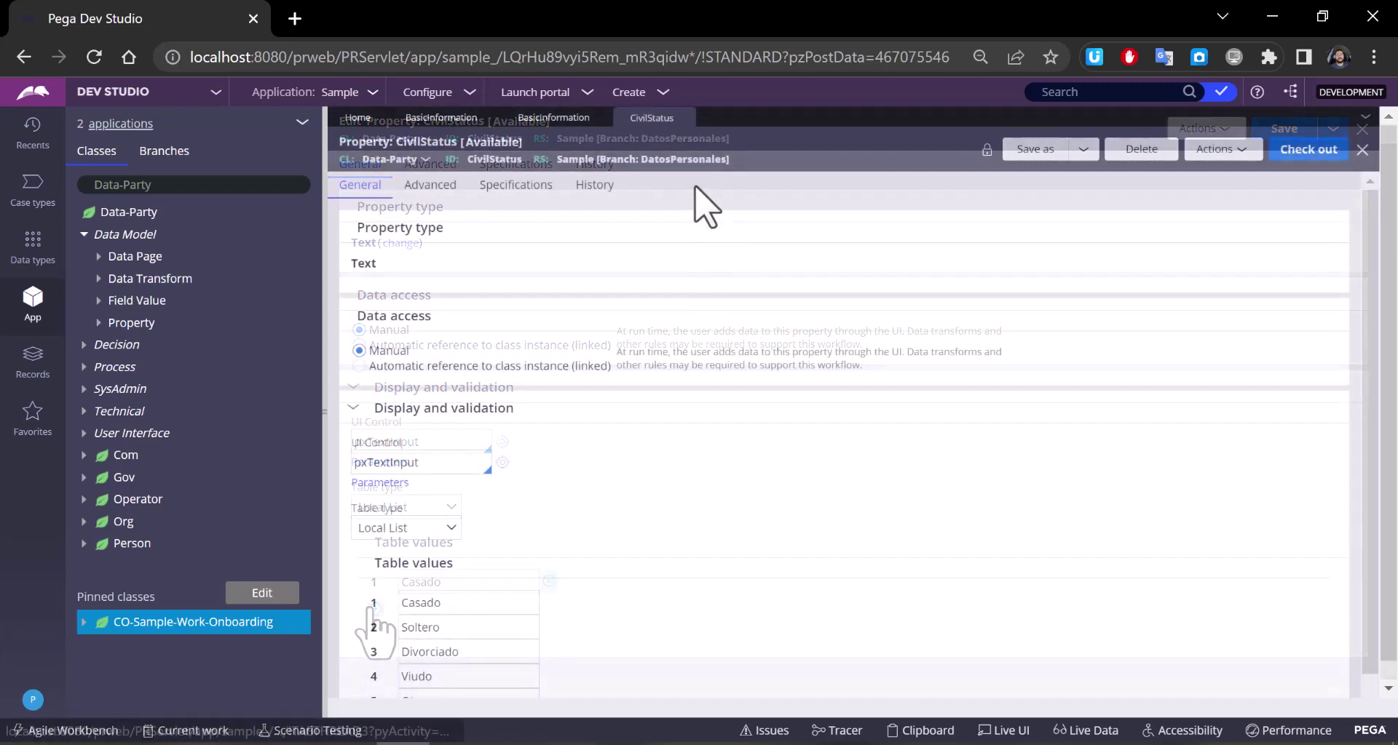
left_click(684, 119)
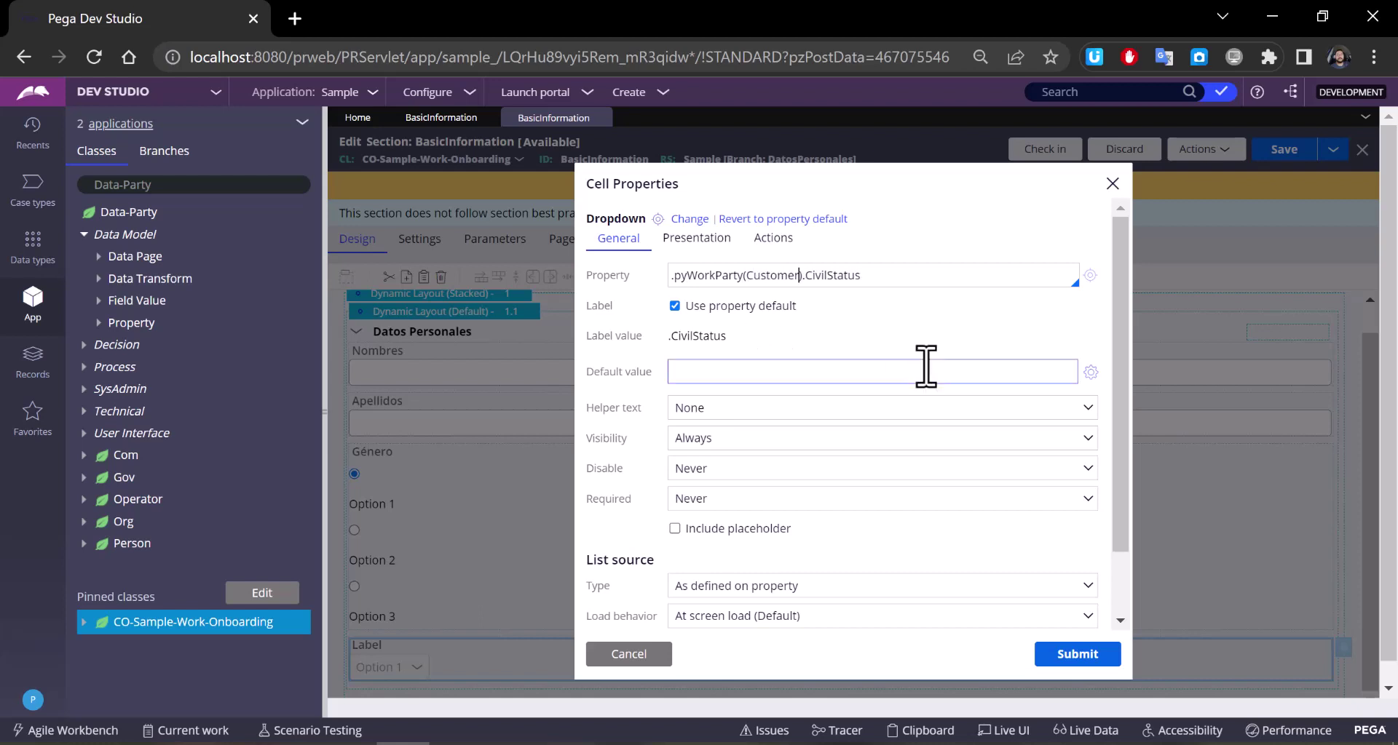
Step: Bind the dropdown to .pyWorkParty(Customer).CivilStatus with the custom label Estado Civil, submit its cell properties and save the section
scroll(927, 364, "down", 2)
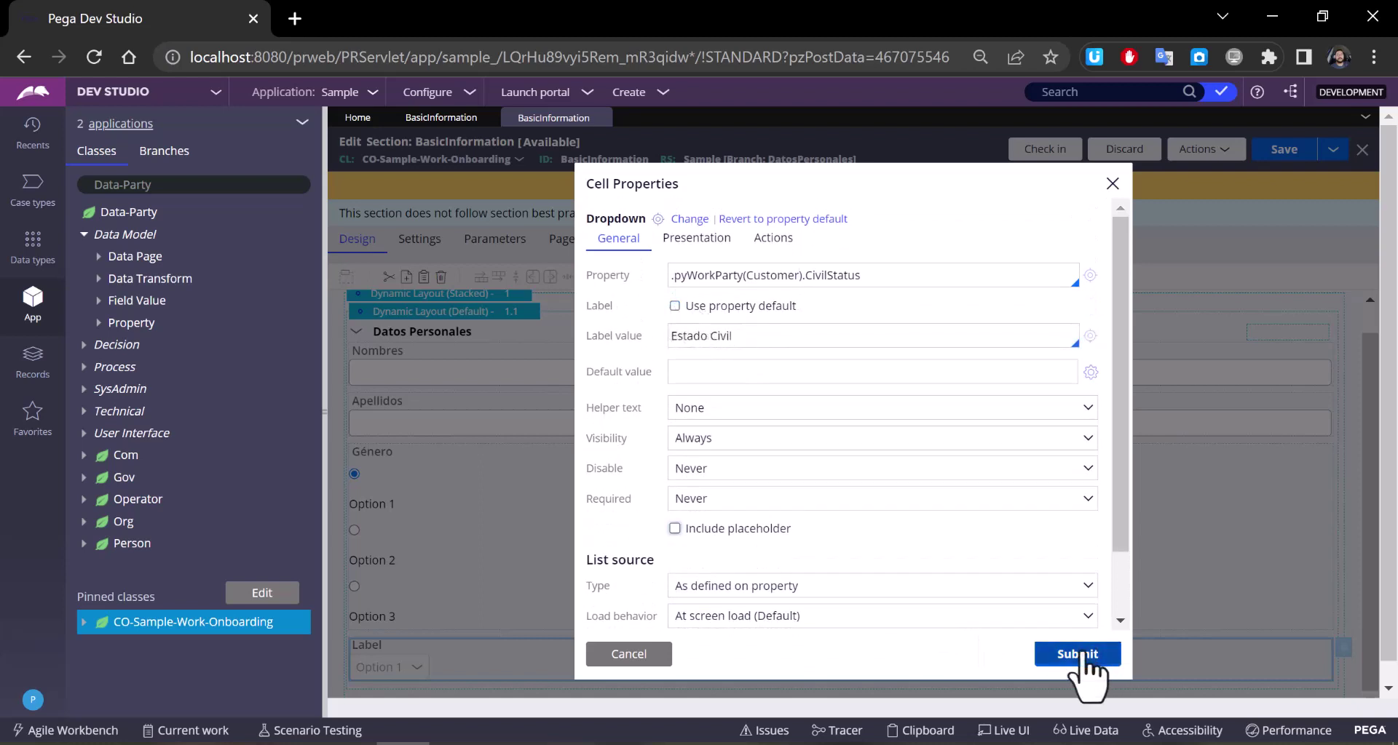
left_click(1083, 656)
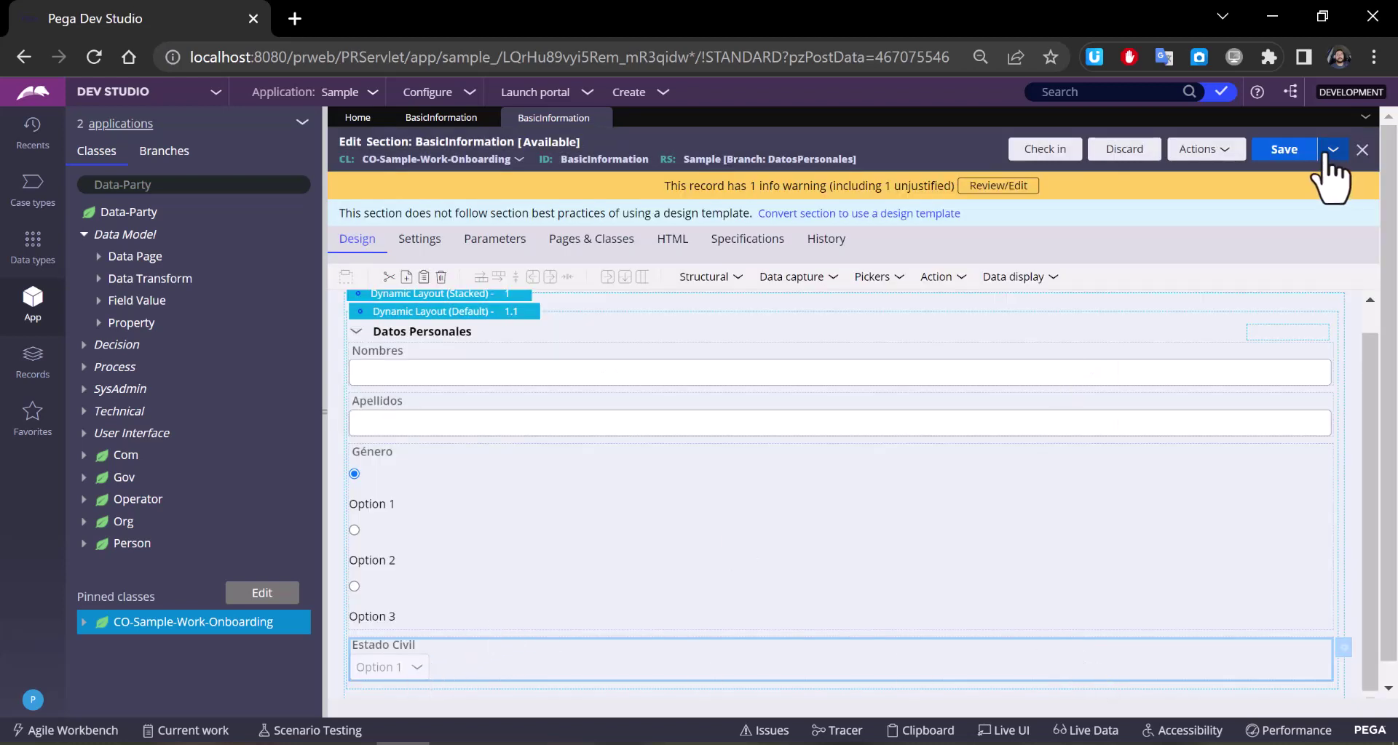
left_click(1284, 149)
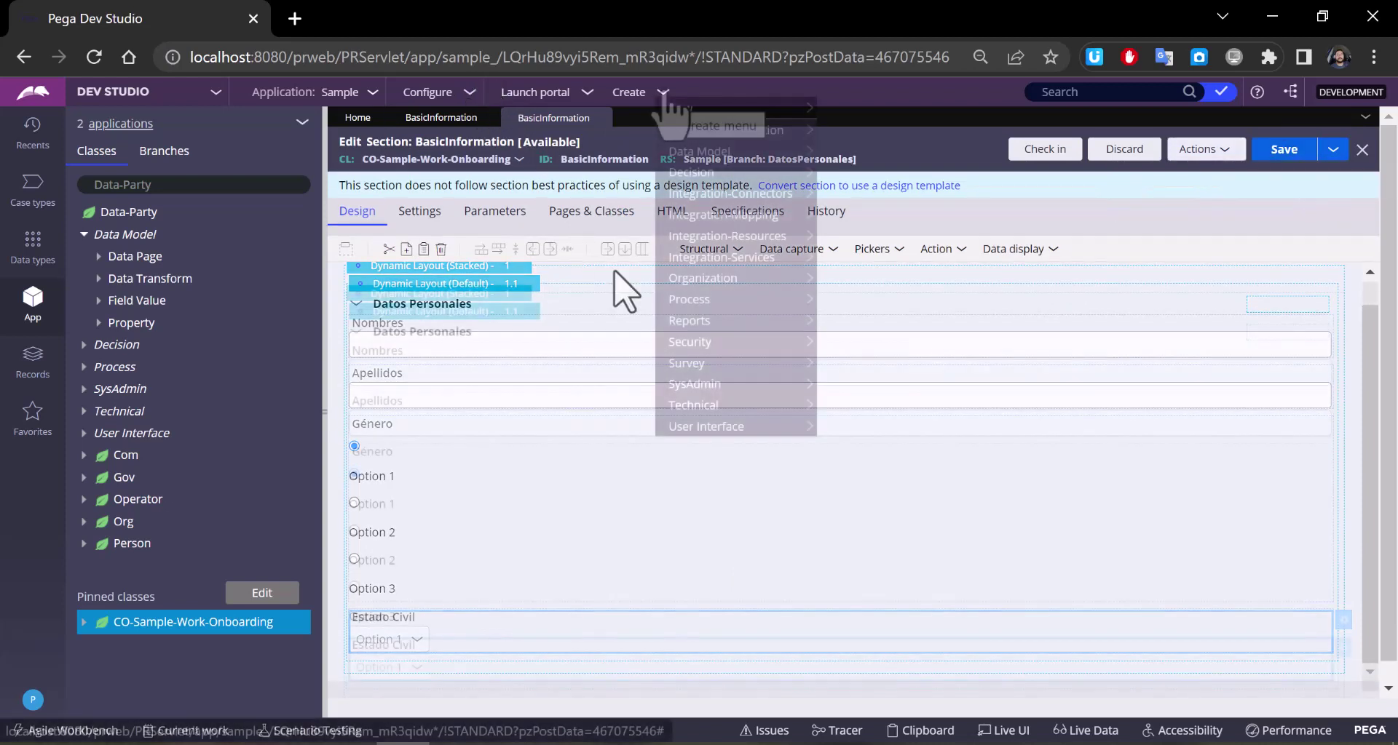
Step: Create a new Onboarding case and try the choice fields, choosing Otros for Género and Divorciado for Estado Civil
left_click(873, 109)
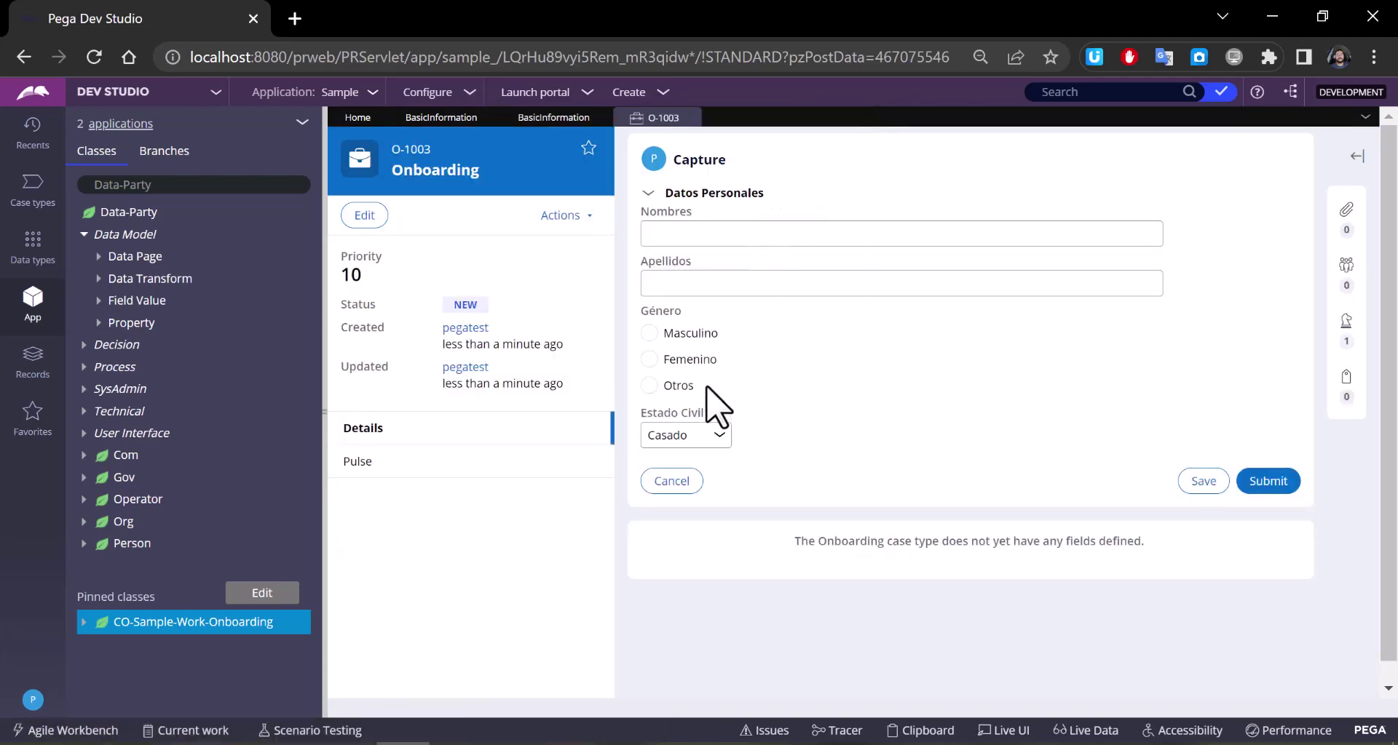
left_click(652, 334)
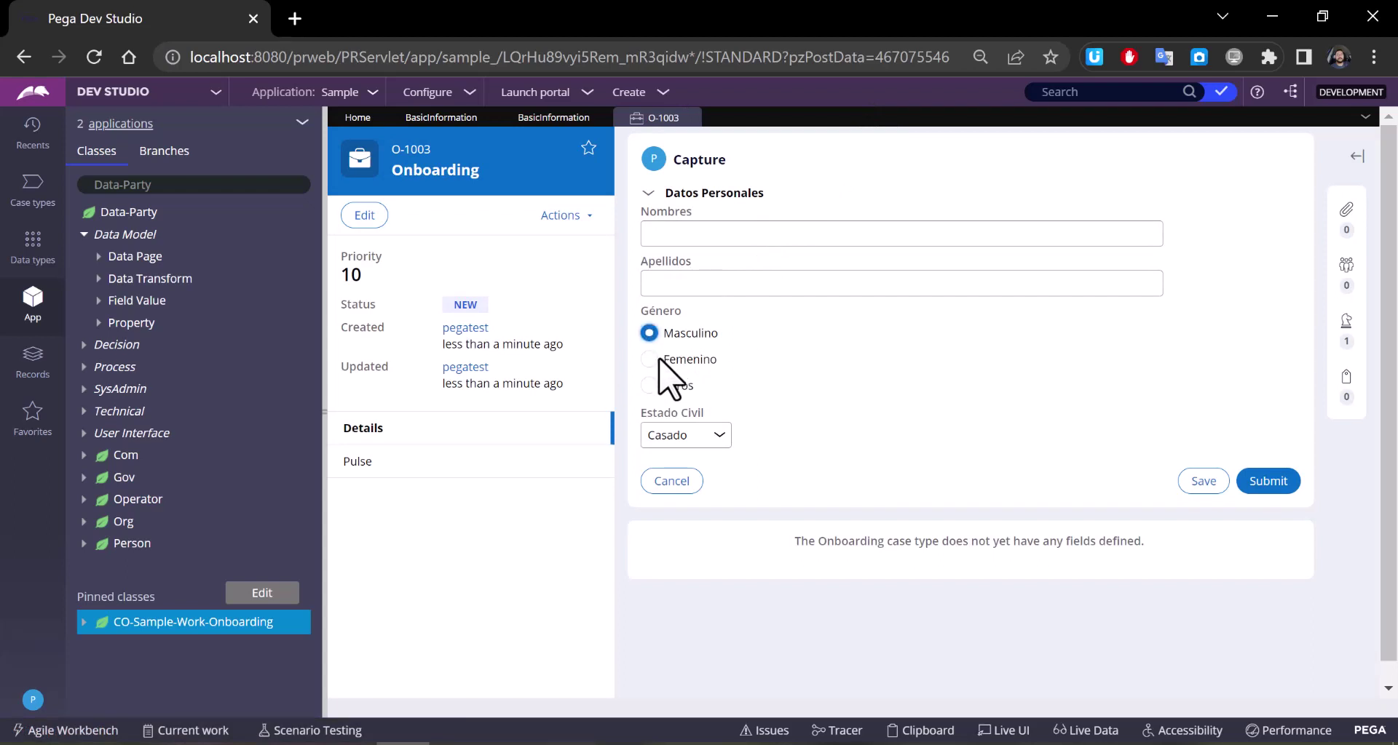
left_click(649, 359)
left_click(649, 385)
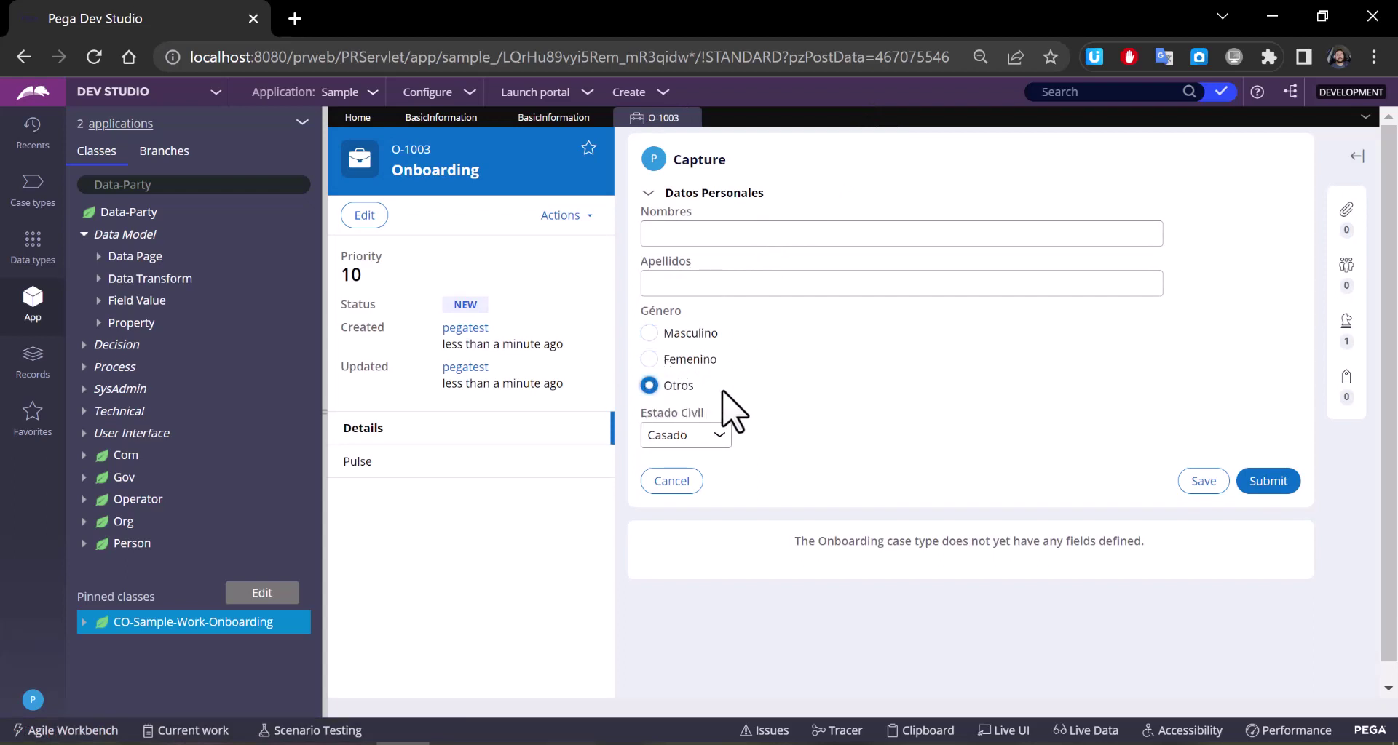
left_click(713, 435)
left_click(685, 488)
left_click(699, 436)
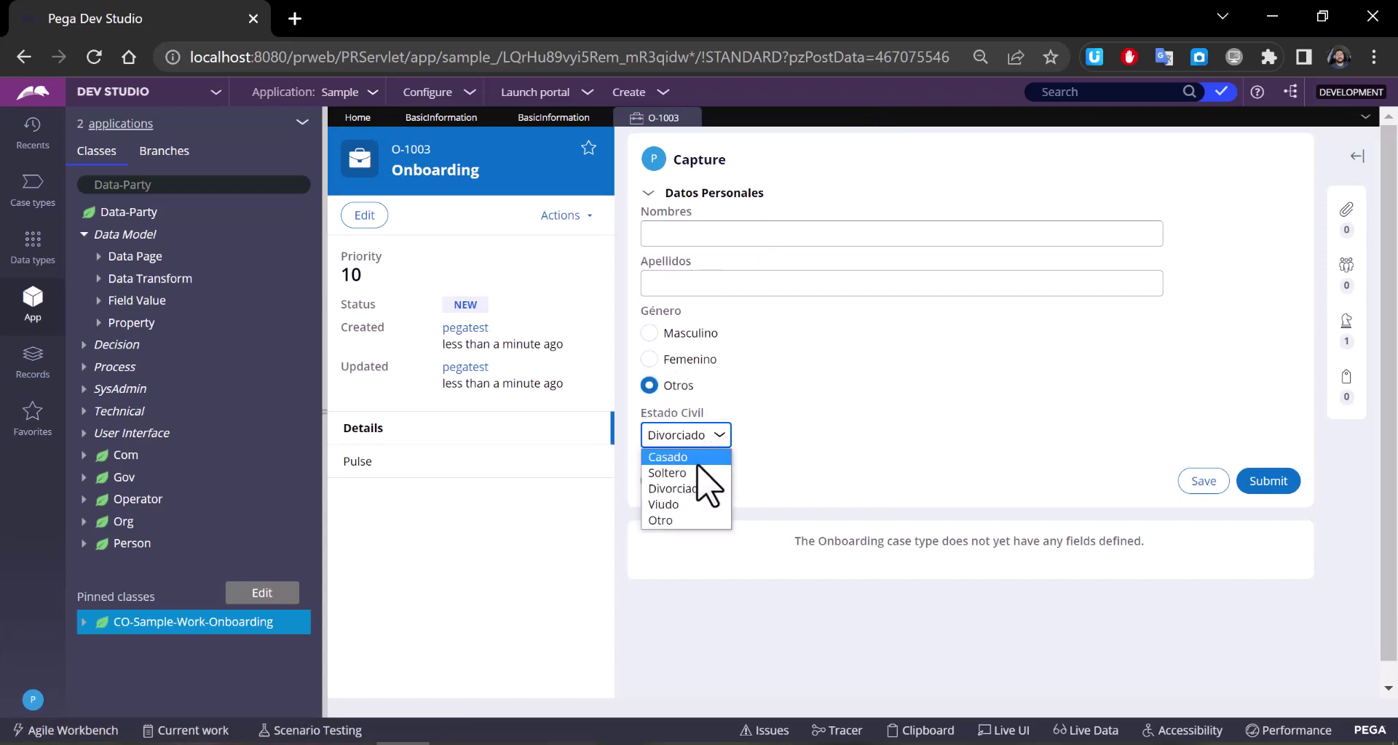
left_click(696, 488)
Step: Enter dsd as Nombres and sddsd as Apellidos, and submit the Capture form
left_click(684, 237)
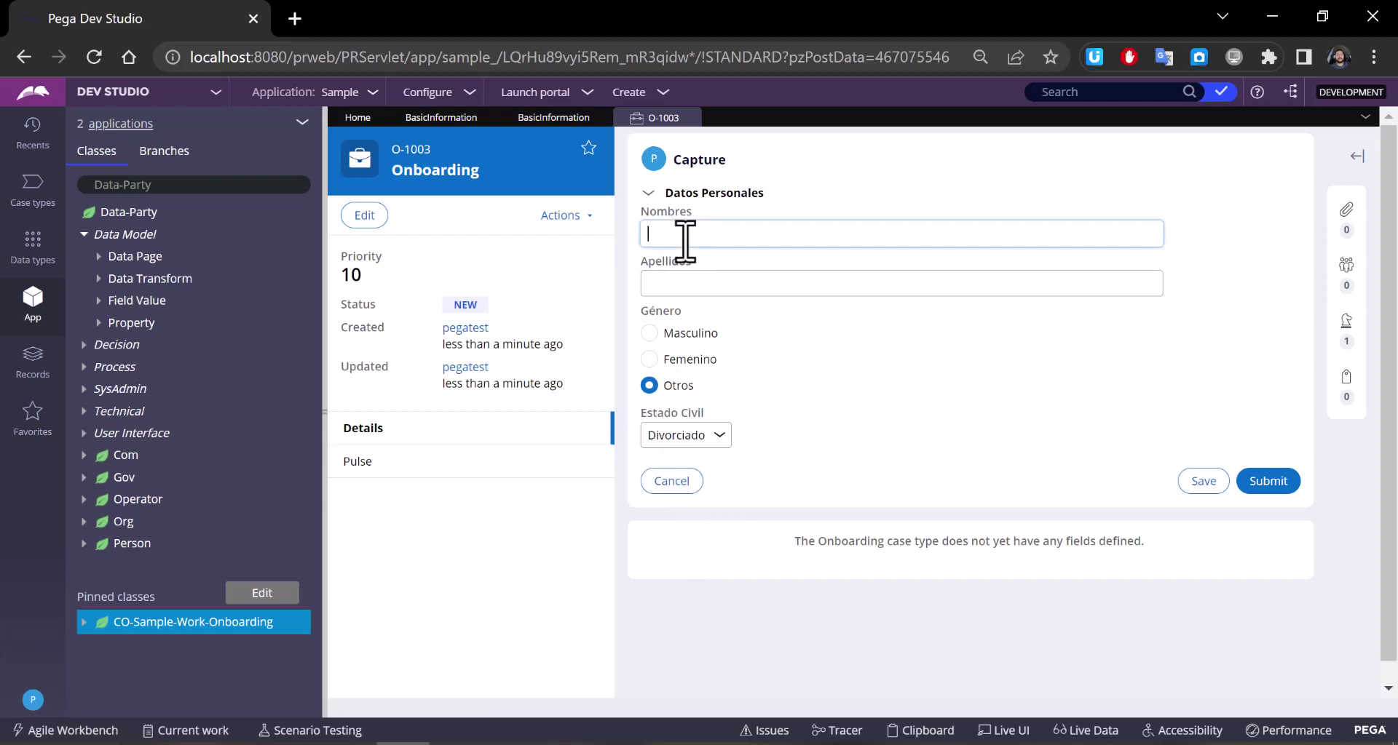
type("dsd")
left_click(715, 283)
type("sddsd")
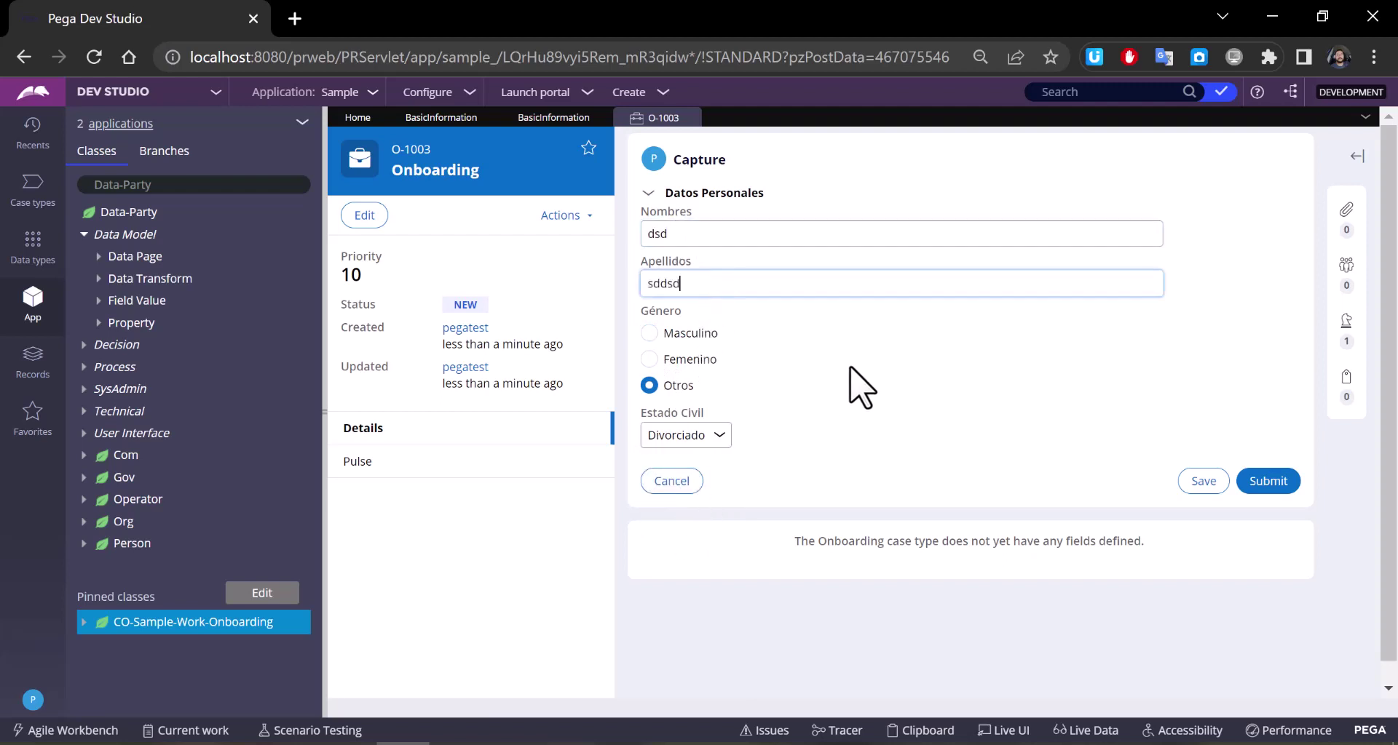
left_click(1270, 484)
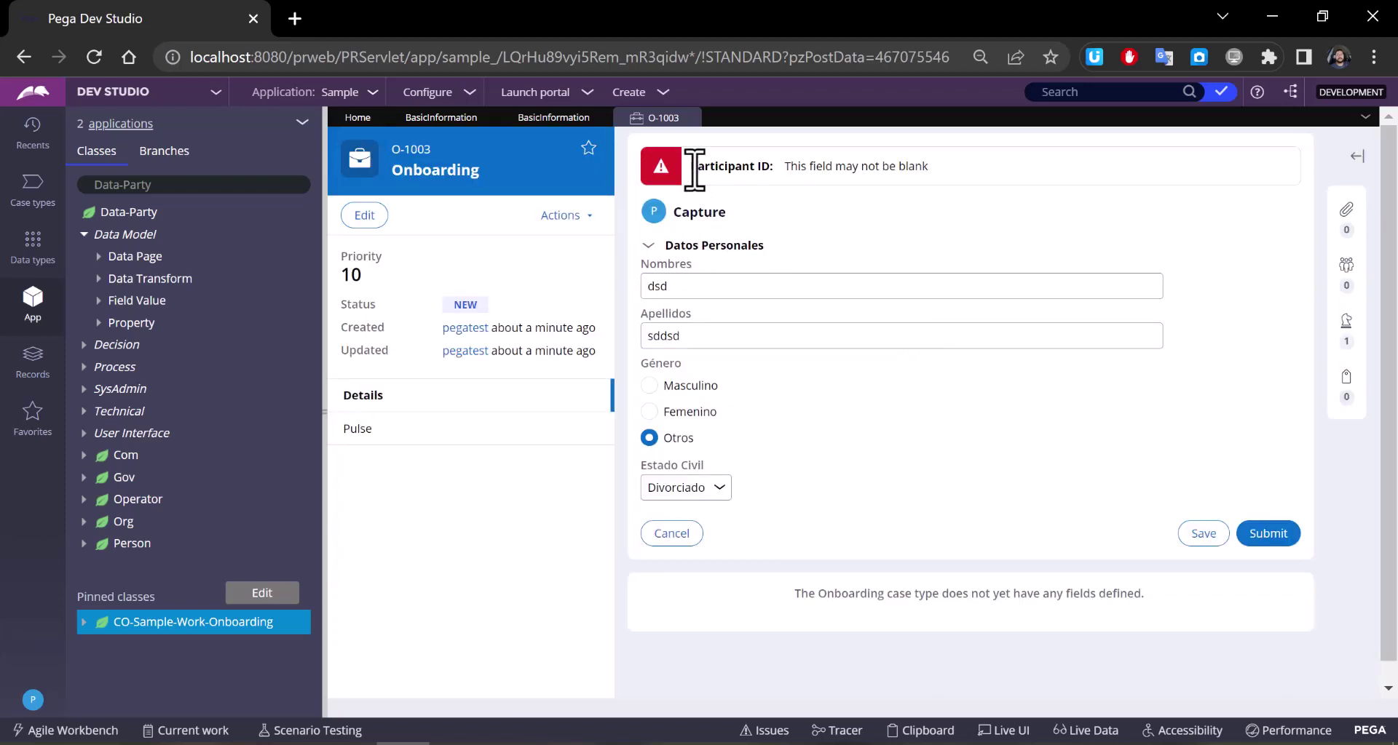
Step: Examine the validation error displayed above the Capture form to identify the field concerned
left_click_drag(687, 166, 769, 166)
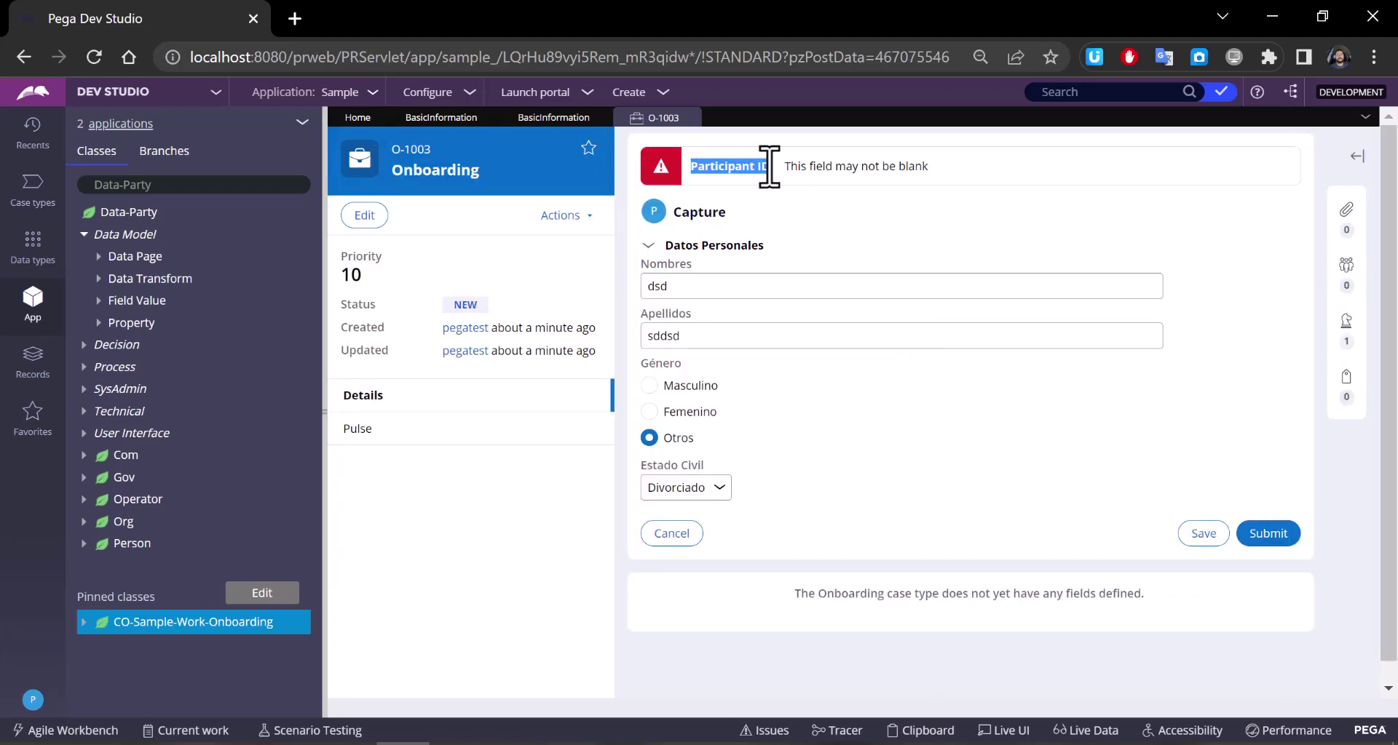
left_click(809, 171)
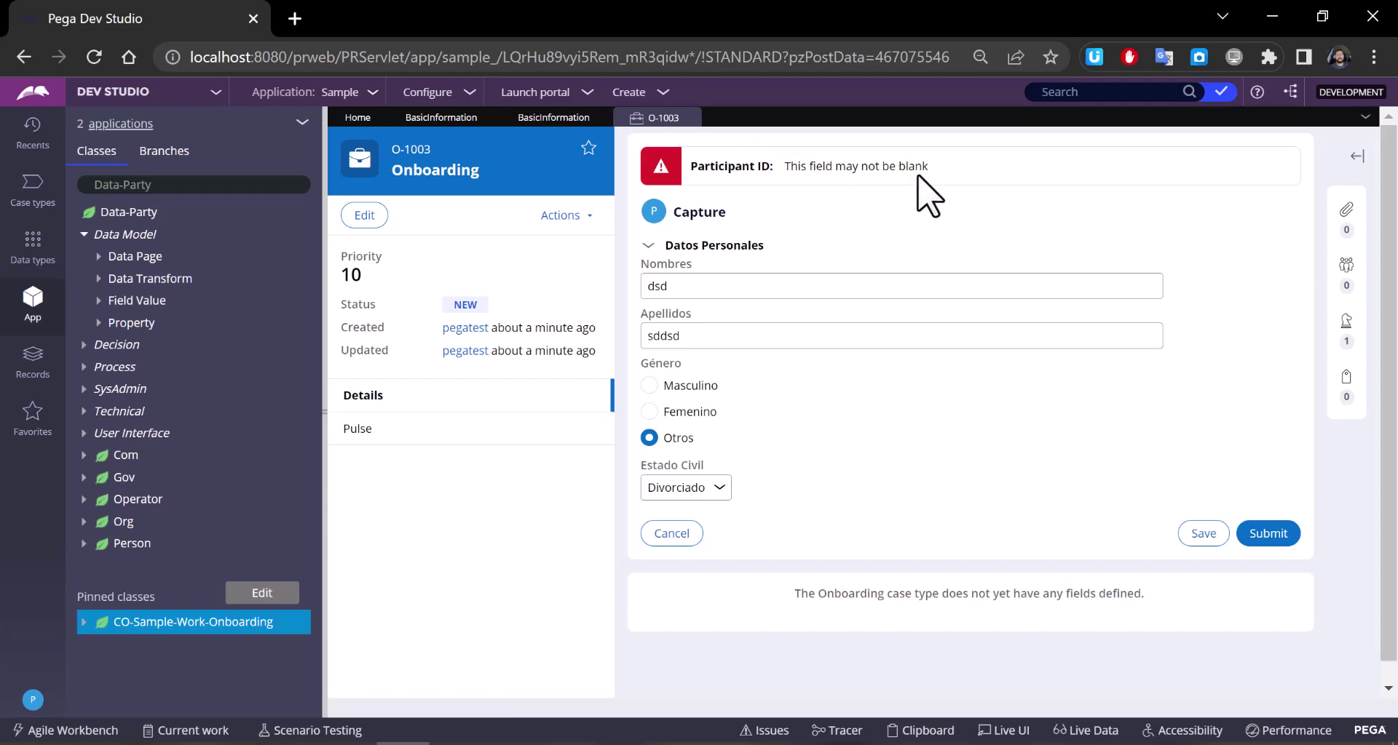
left_click_drag(784, 166, 971, 165)
left_click(880, 174)
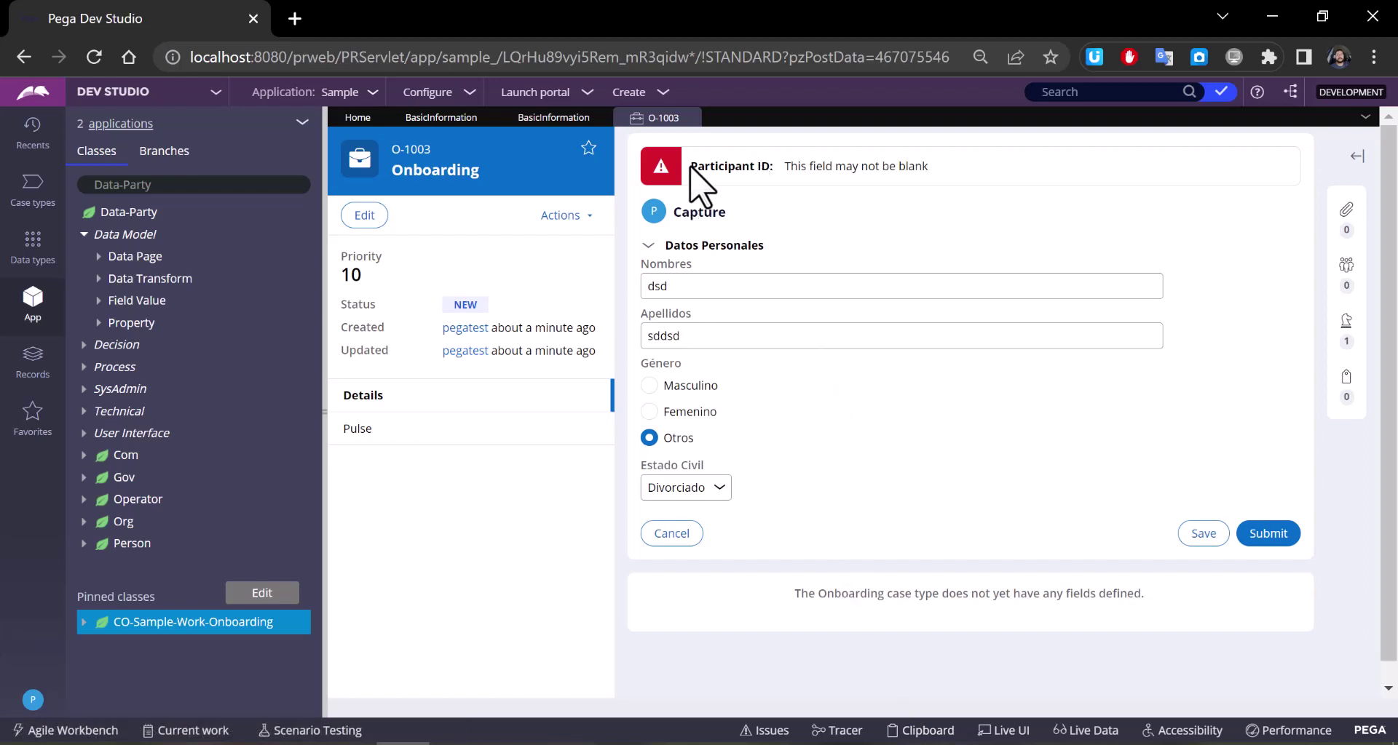
left_click_drag(688, 168, 919, 176)
left_click(954, 171)
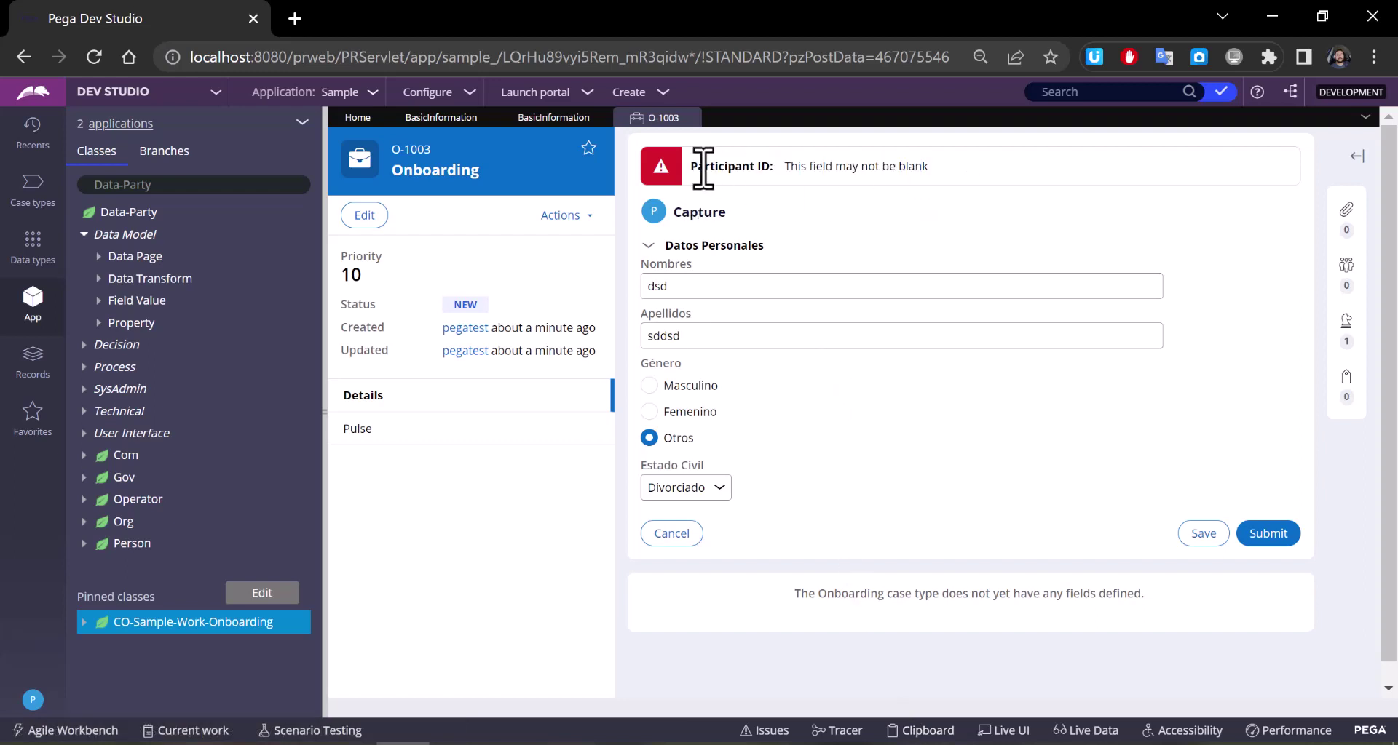
left_click_drag(693, 167, 1064, 178)
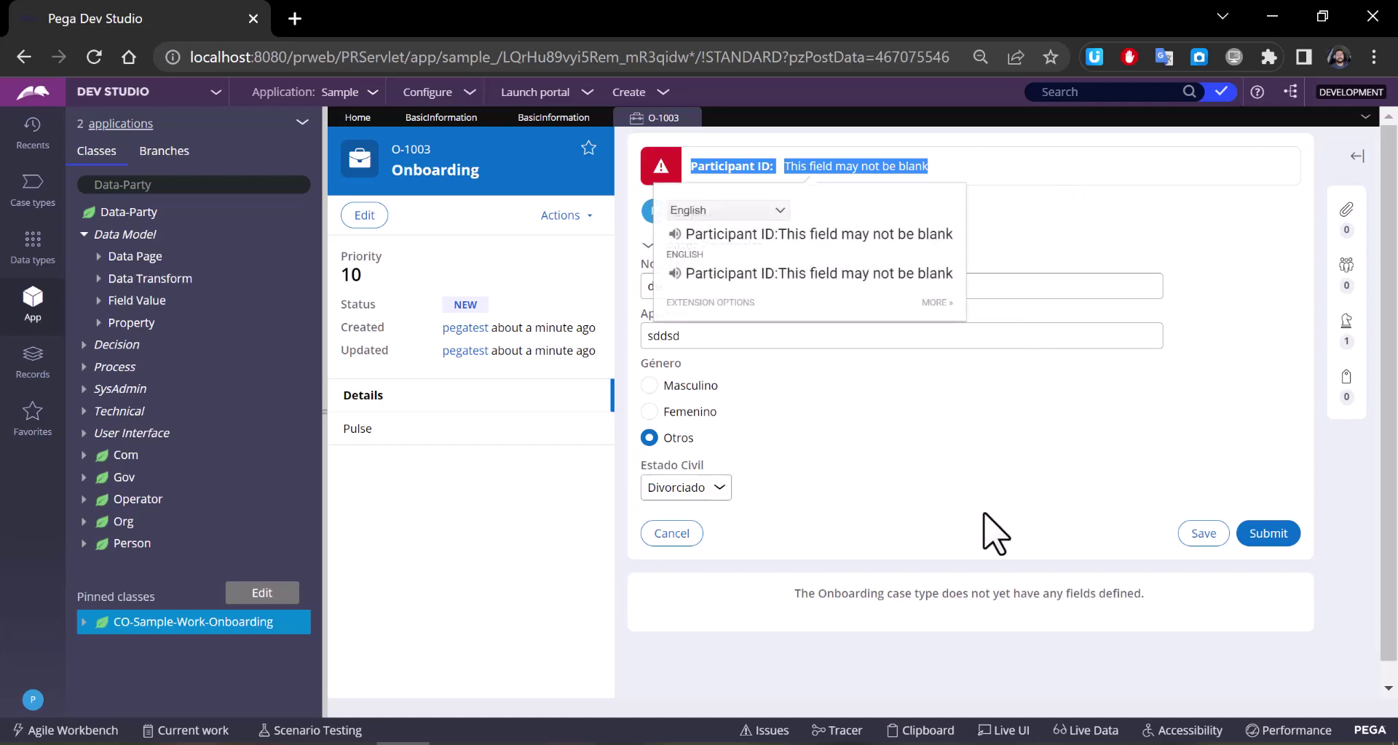
left_click(908, 647)
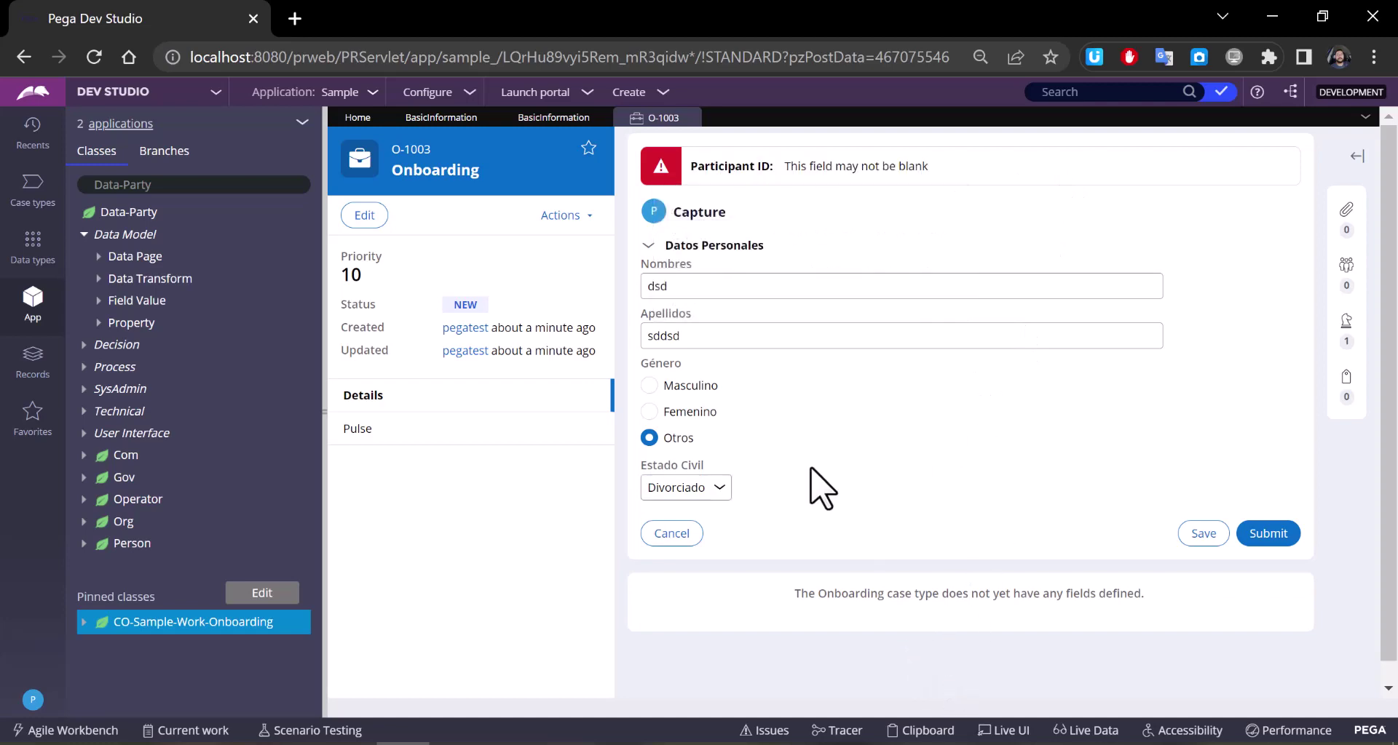
Step: Inspect pyWorkPage in the Clipboard Viewer, copy the property reference .pyWorkParty(Customer).pyWorkPartyUri from its error, and close the viewer
left_click(923, 730)
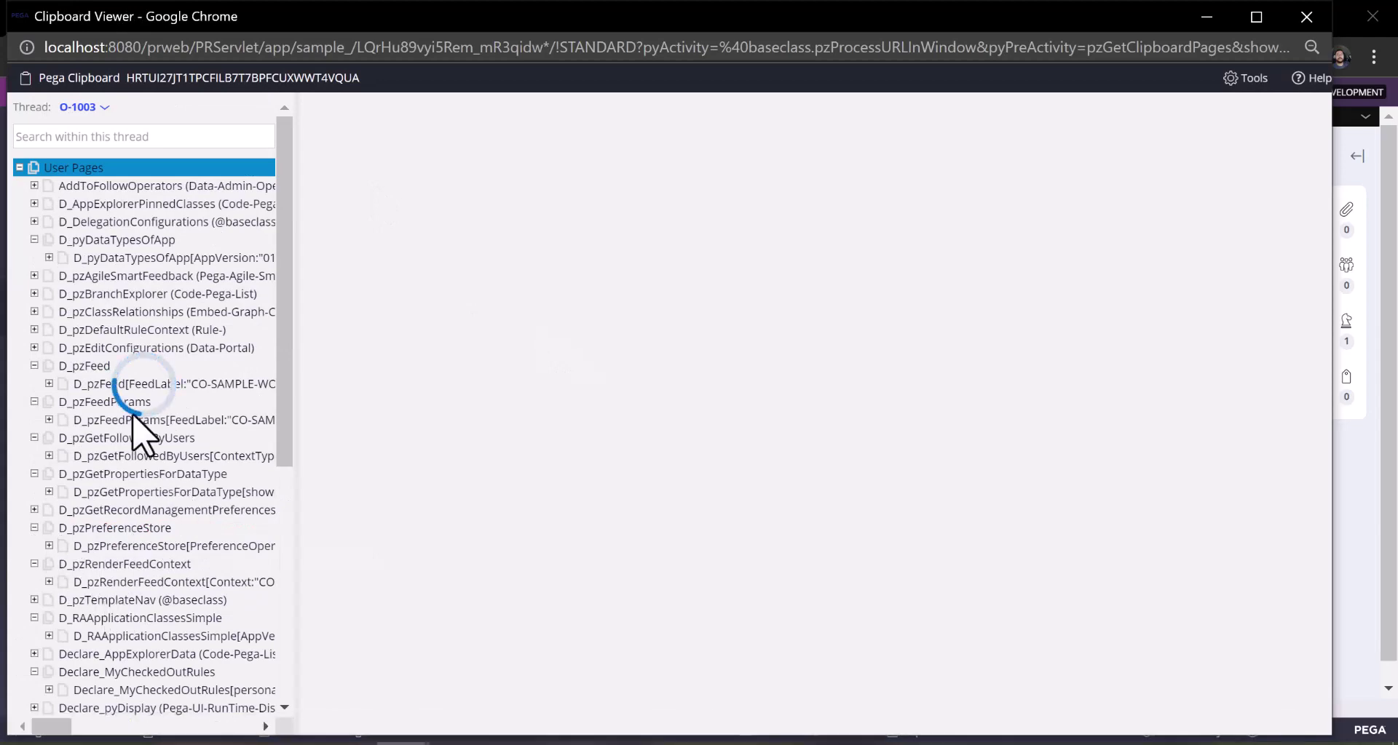
scroll(153, 546, "down", 5)
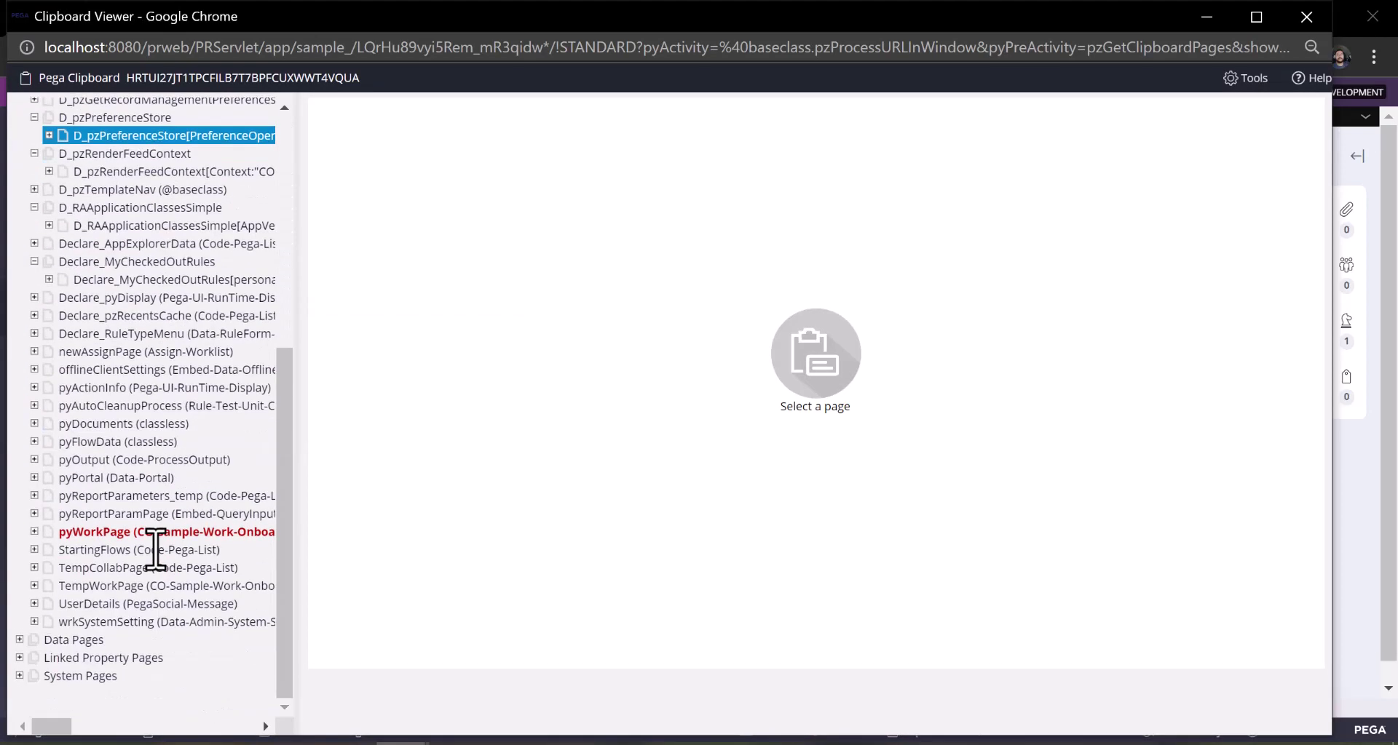
left_click(110, 533)
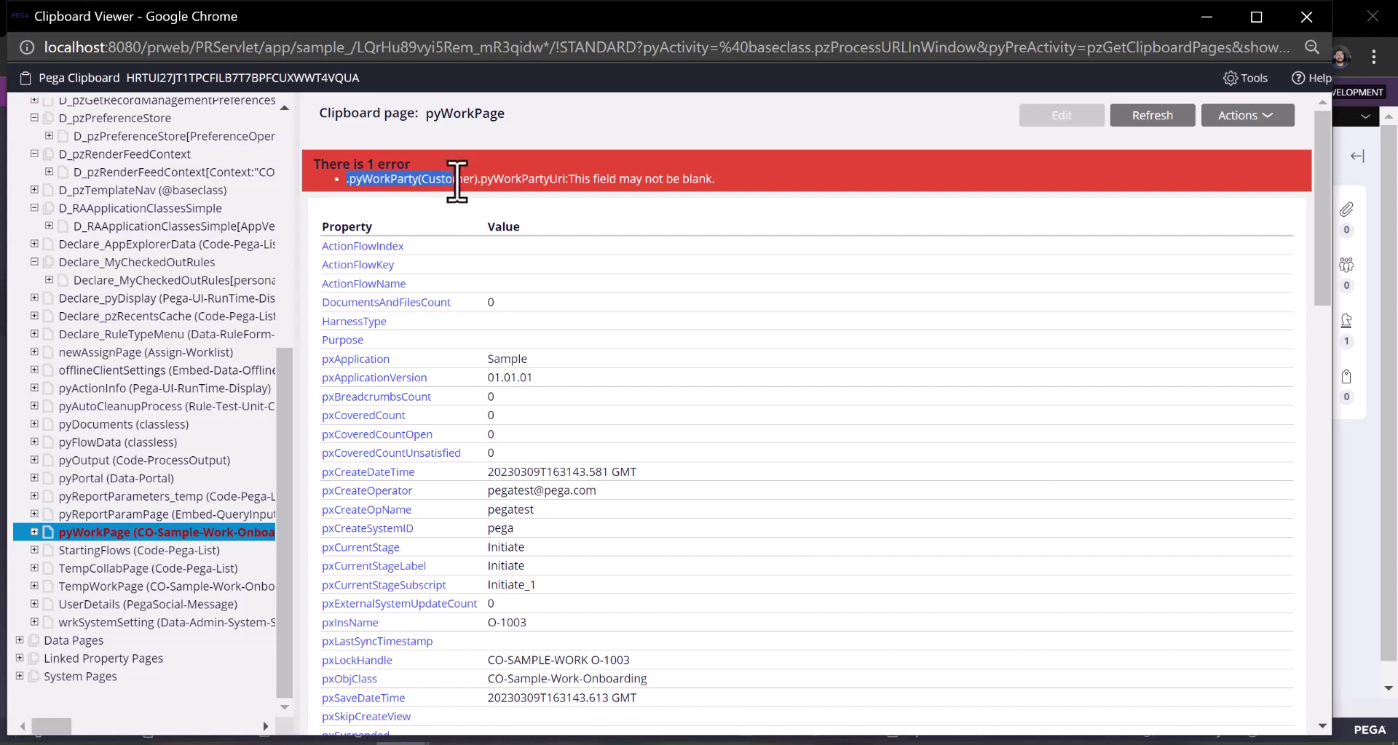
left_click_drag(456, 180, 564, 186)
right_click(469, 186)
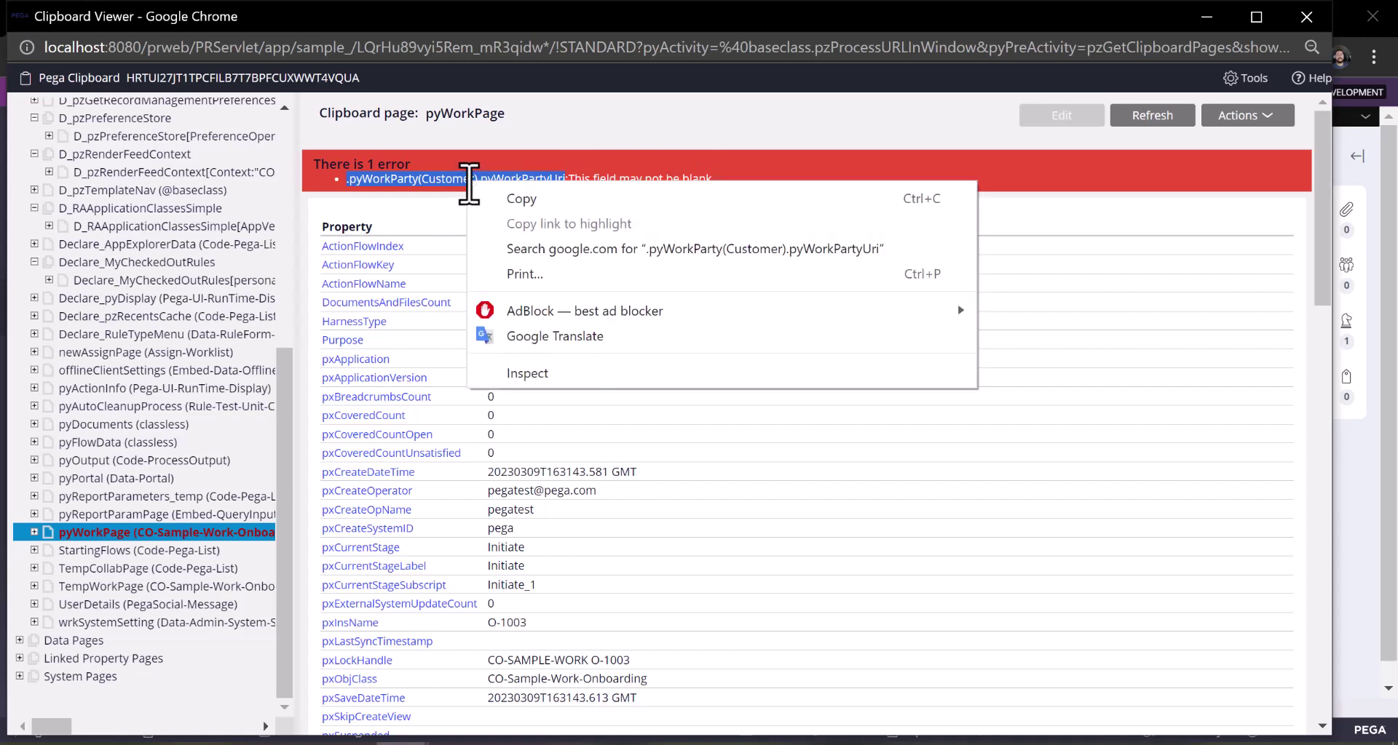
left_click(524, 198)
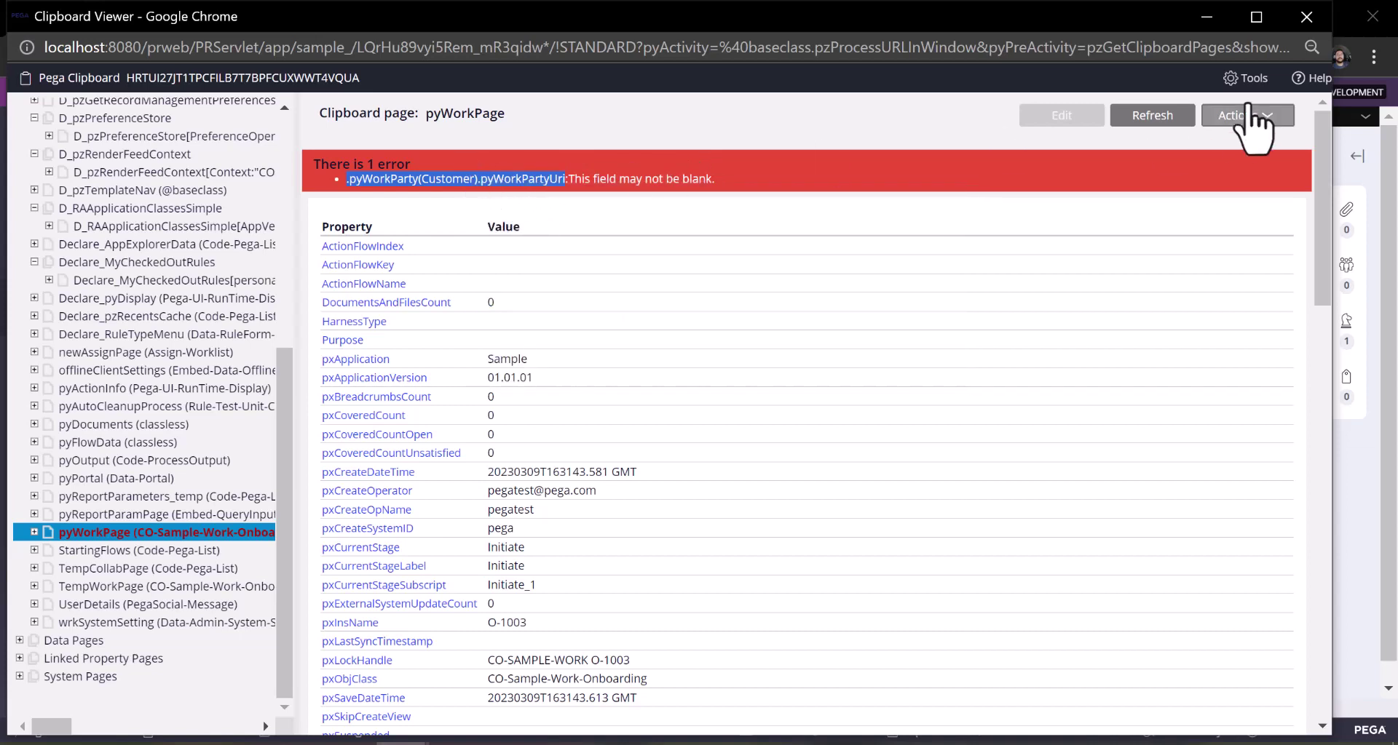
left_click(1308, 27)
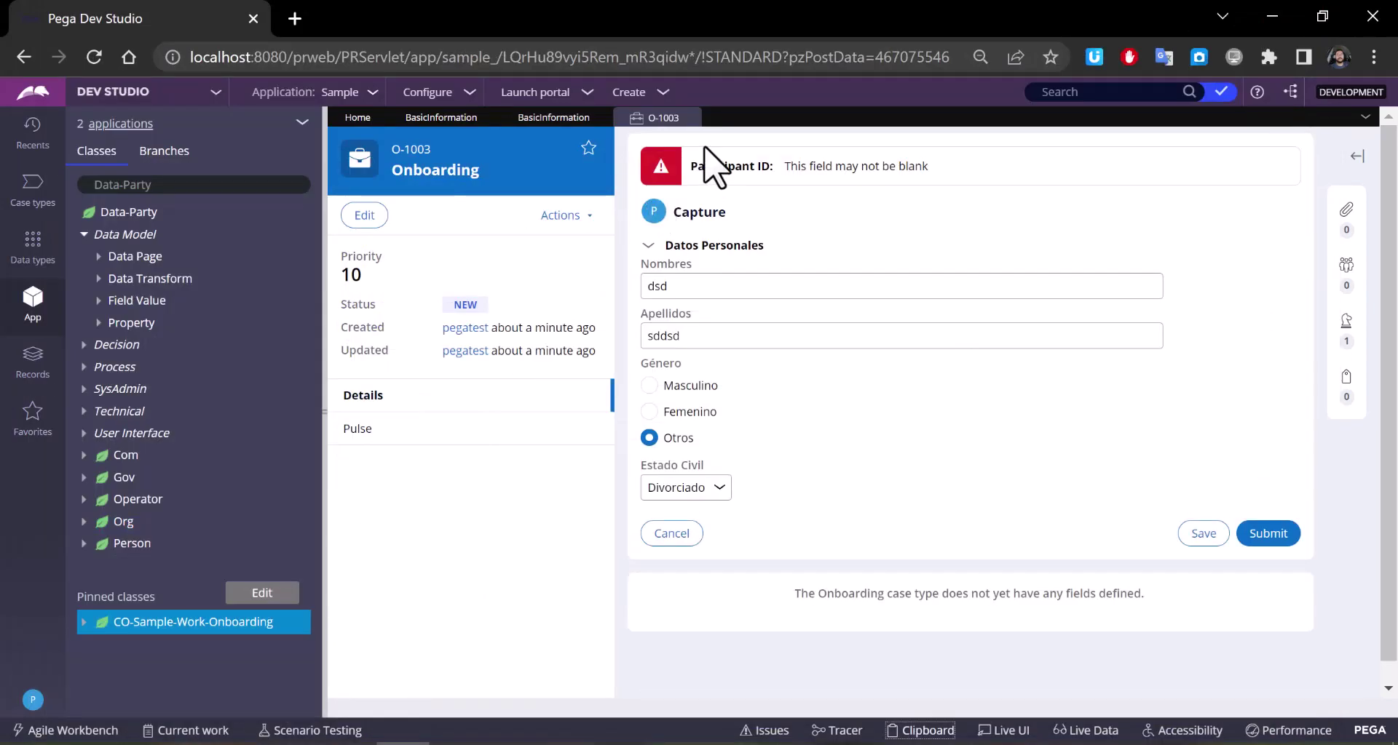
Step: Close the failed Onboarding case and open the Capture flow of the pinned CO-Sample-Work-Onboarding class
left_click(689, 117)
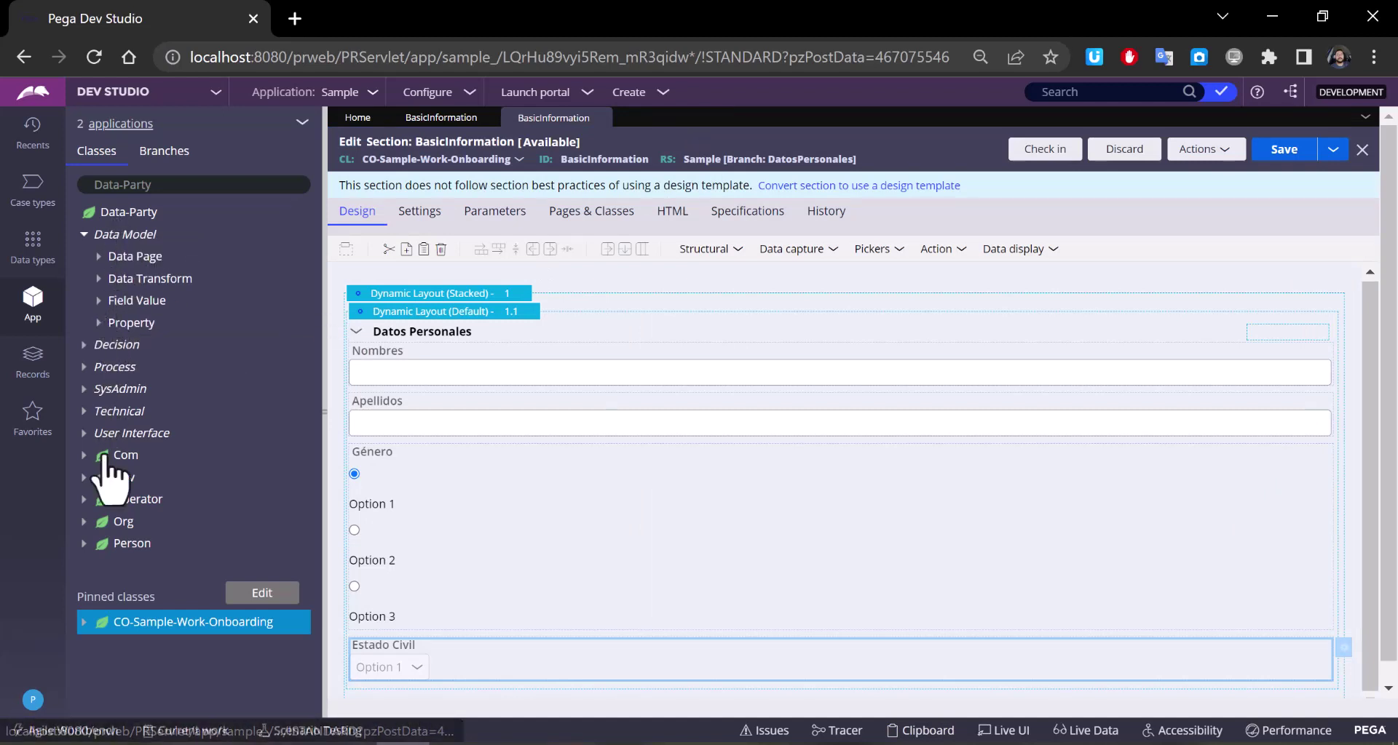
left_click(83, 624)
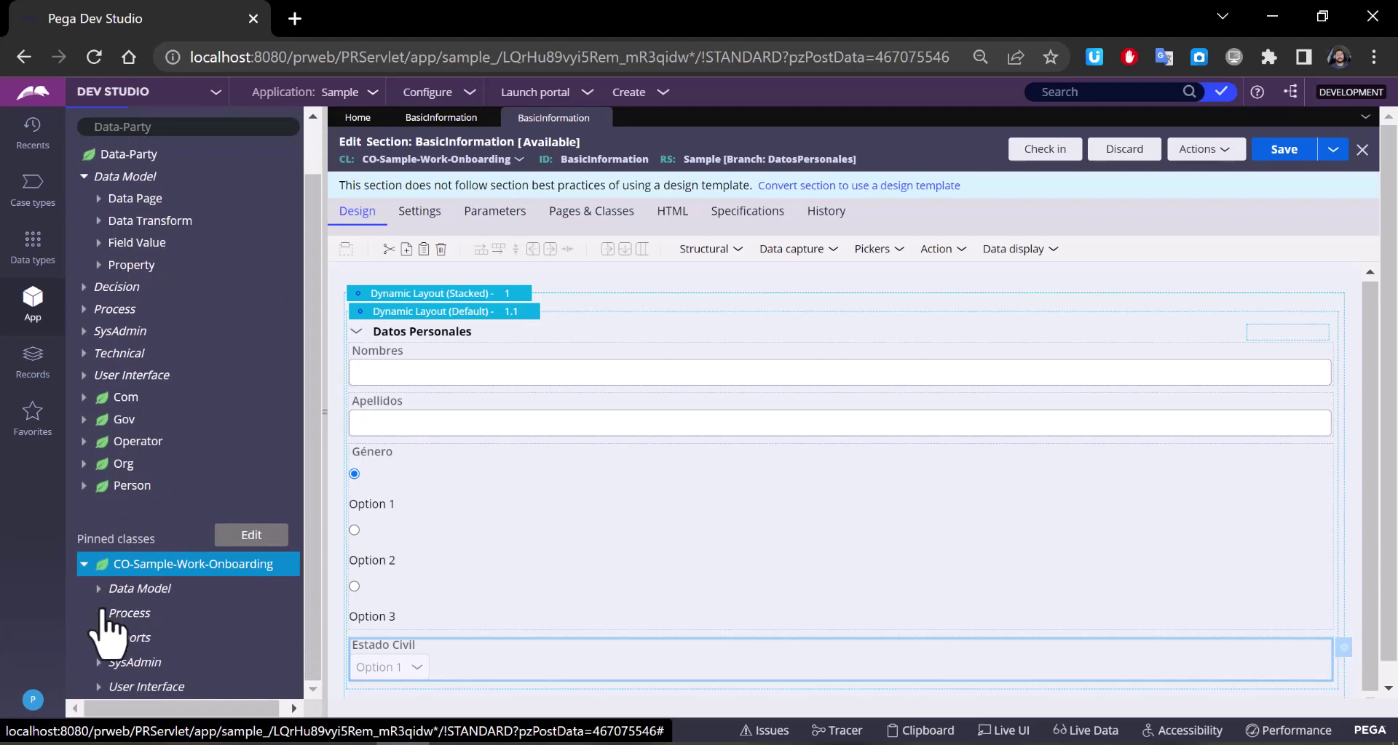
left_click(102, 613)
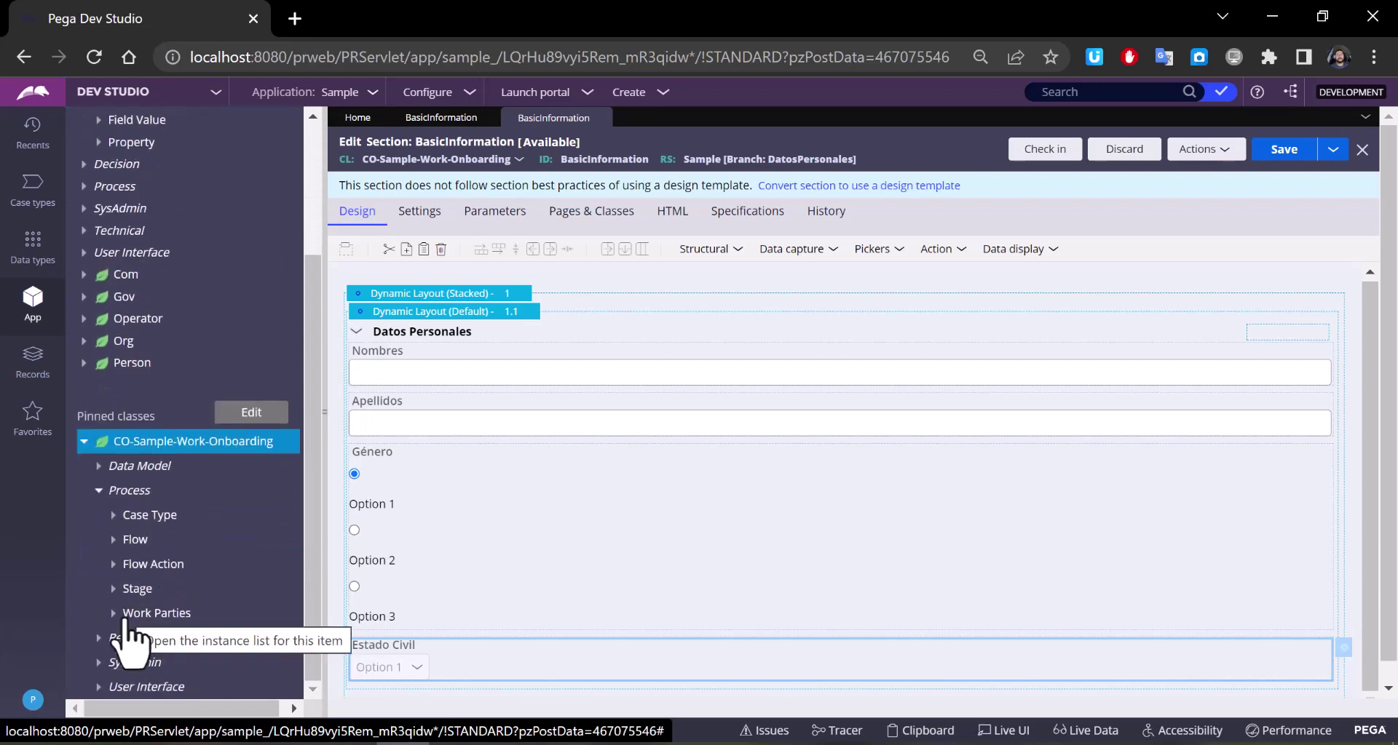
left_click(114, 514)
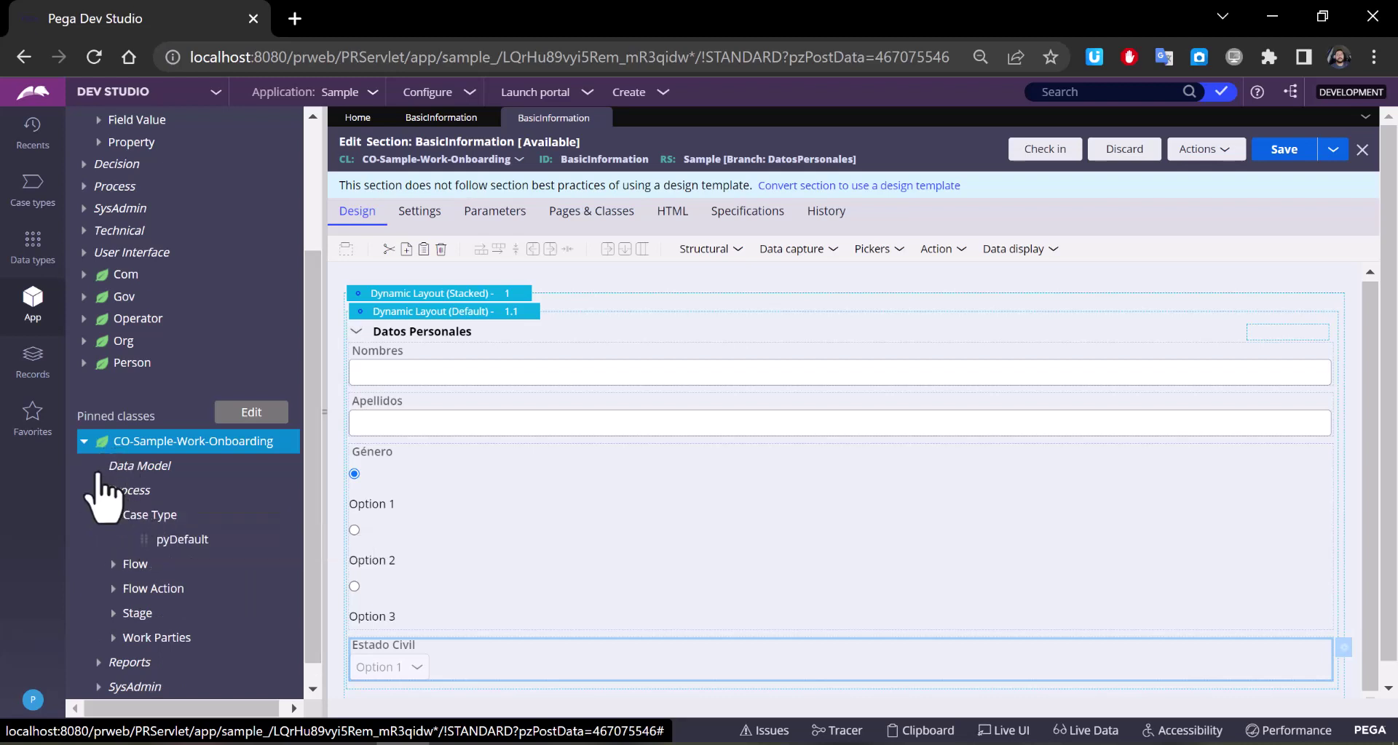
left_click(98, 466)
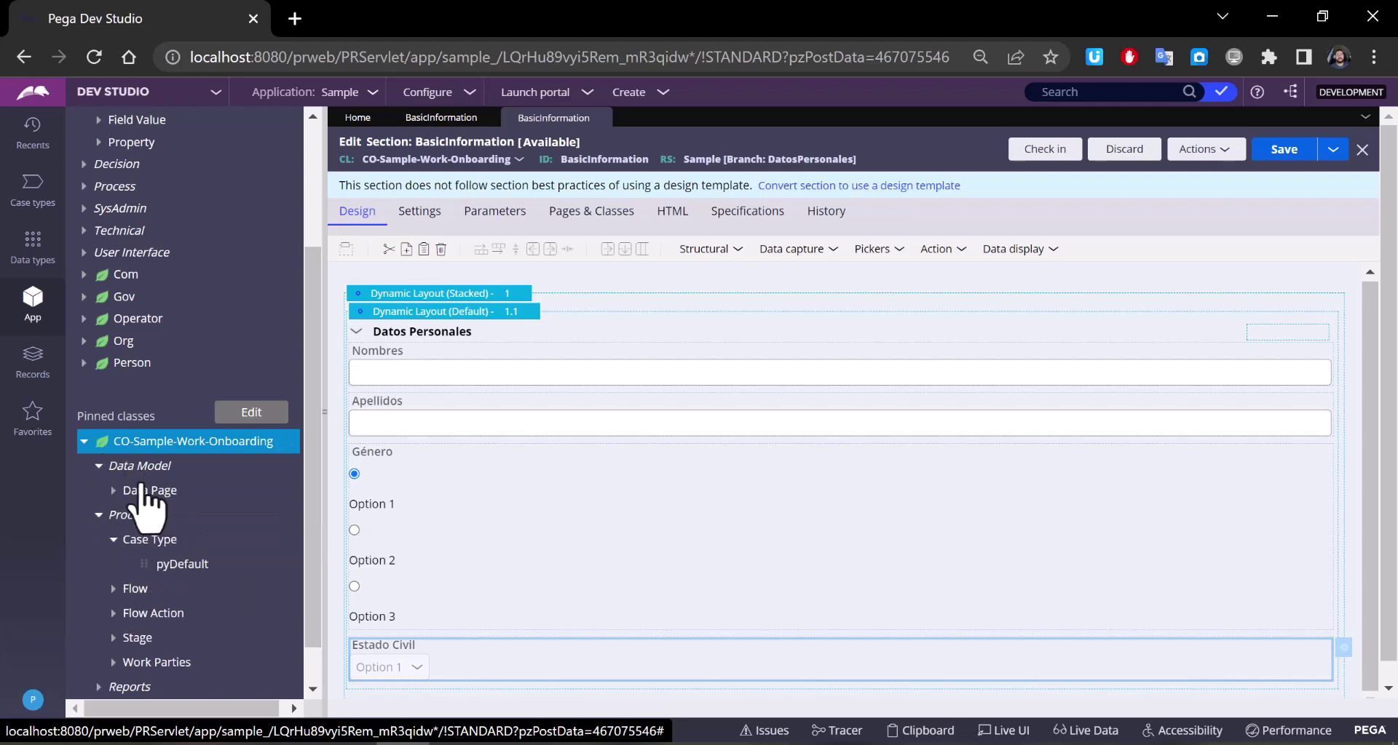
scroll(140, 591, "down", 1)
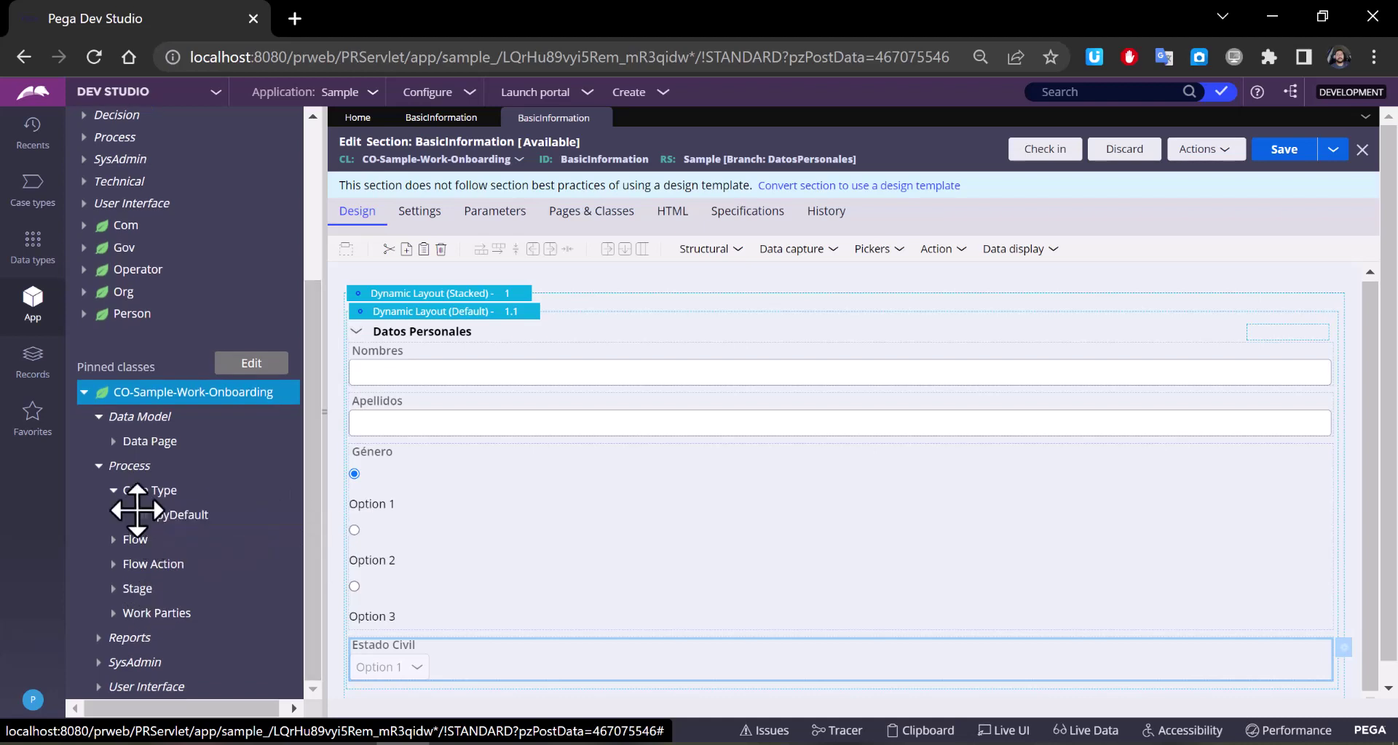
left_click(113, 542)
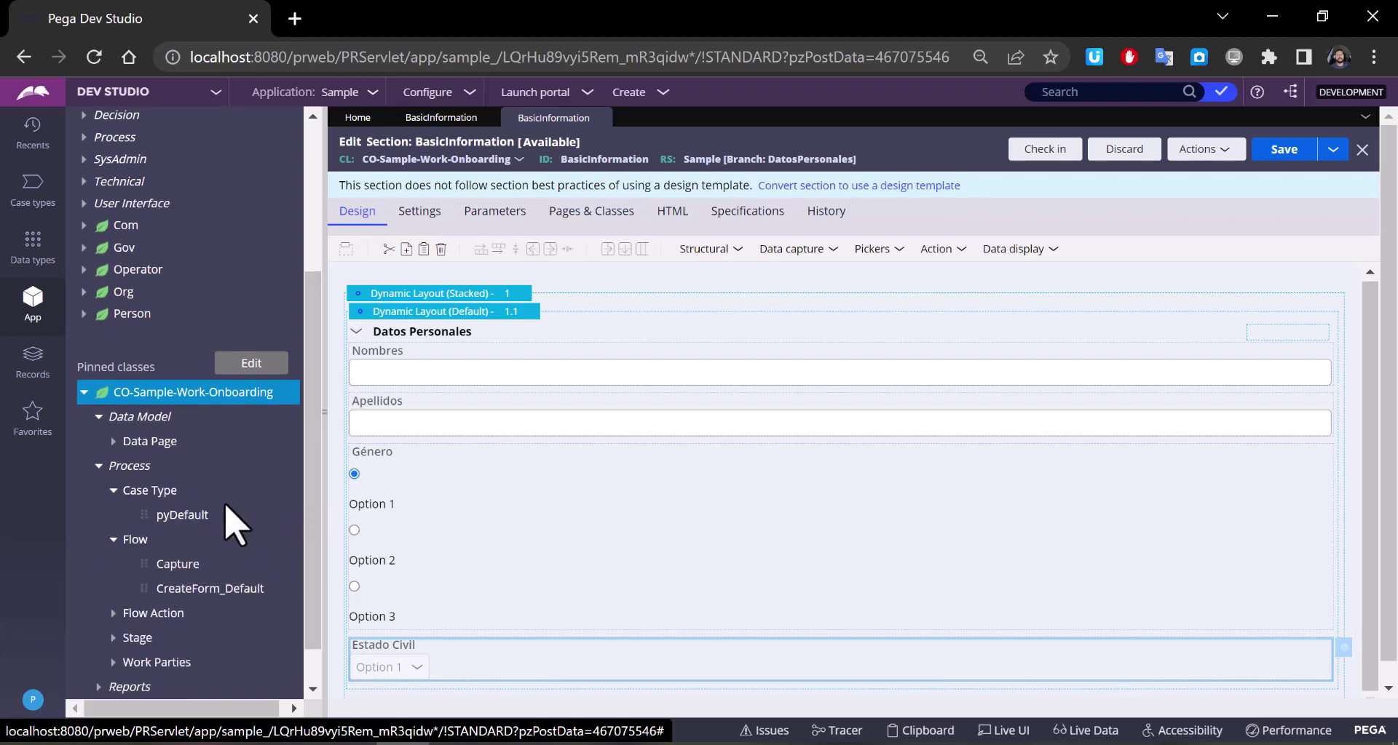
scroll(219, 530, "down", 1)
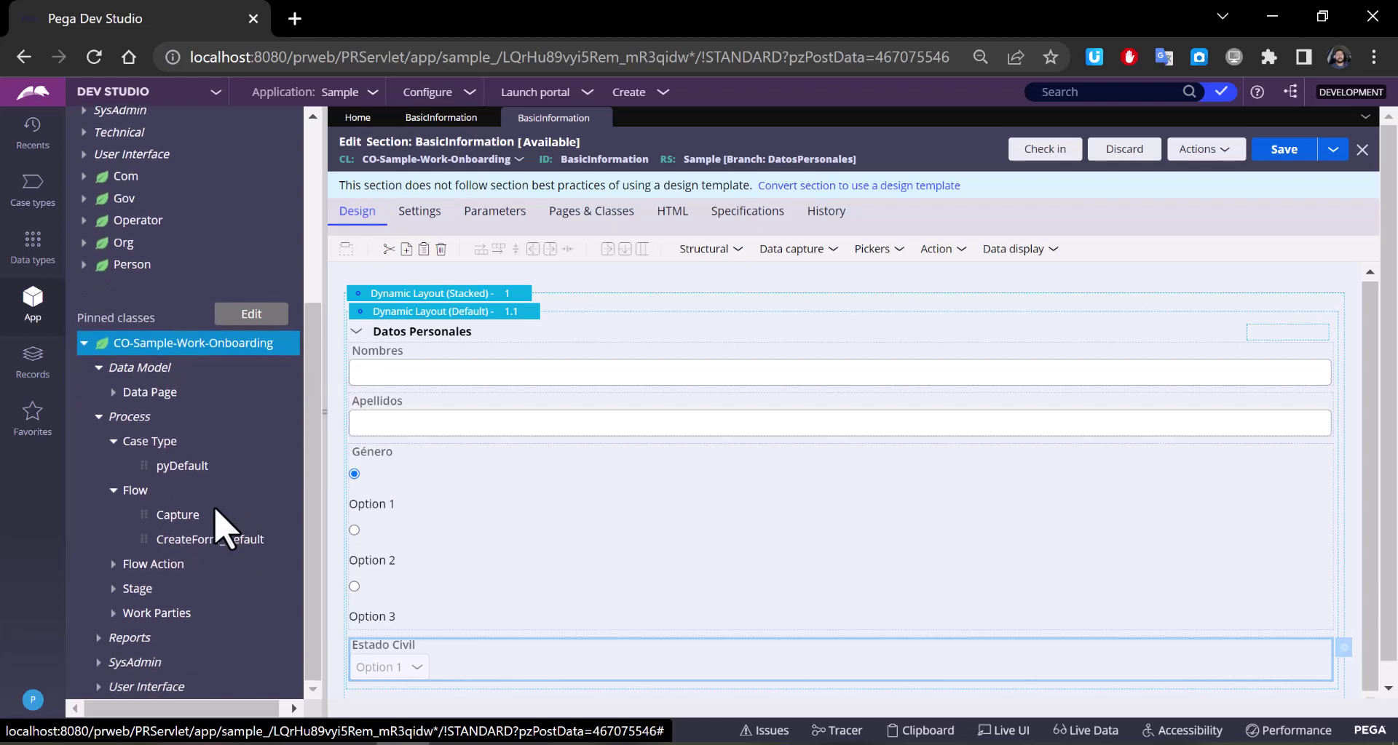
left_click(178, 515)
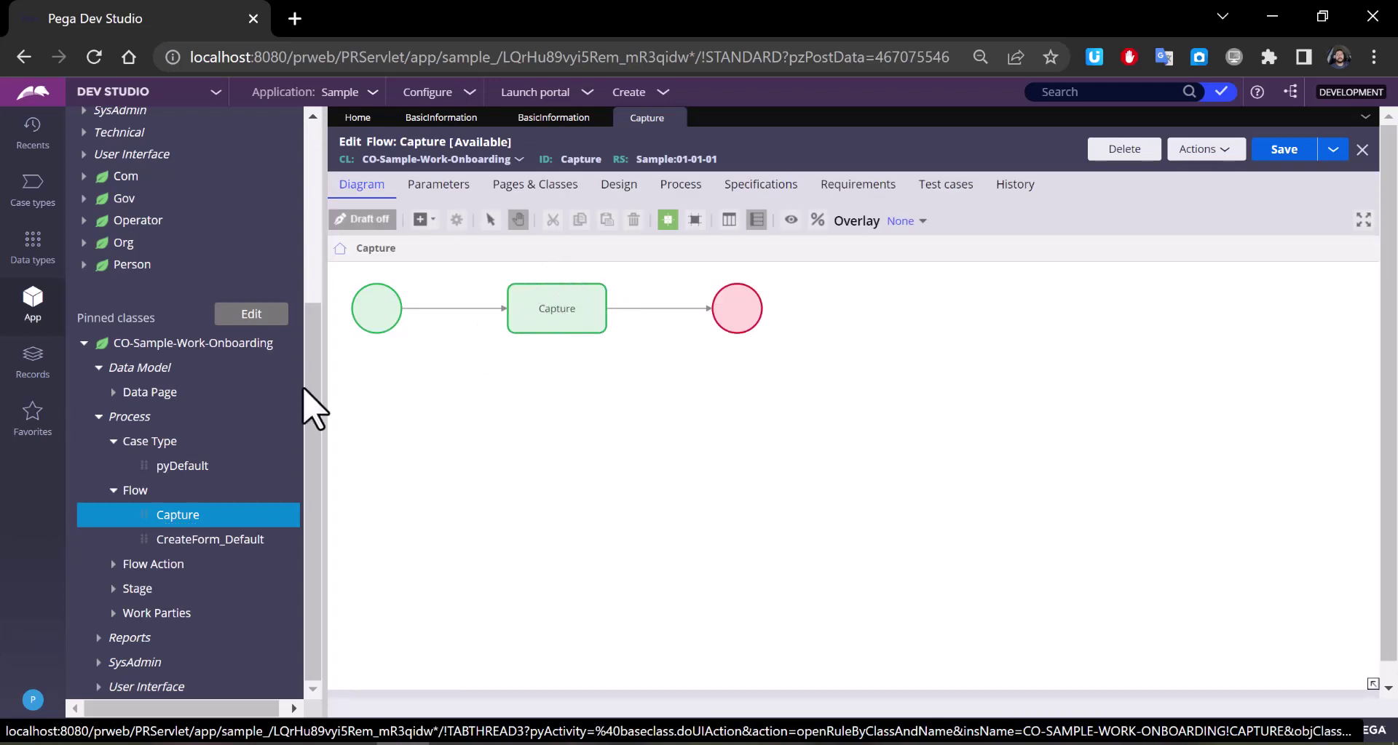
Step: Edit the connector between the start shape and Capture, entering .pyWorkParty(Customer).pyWorkPartyUri as the property to set
left_click(454, 308)
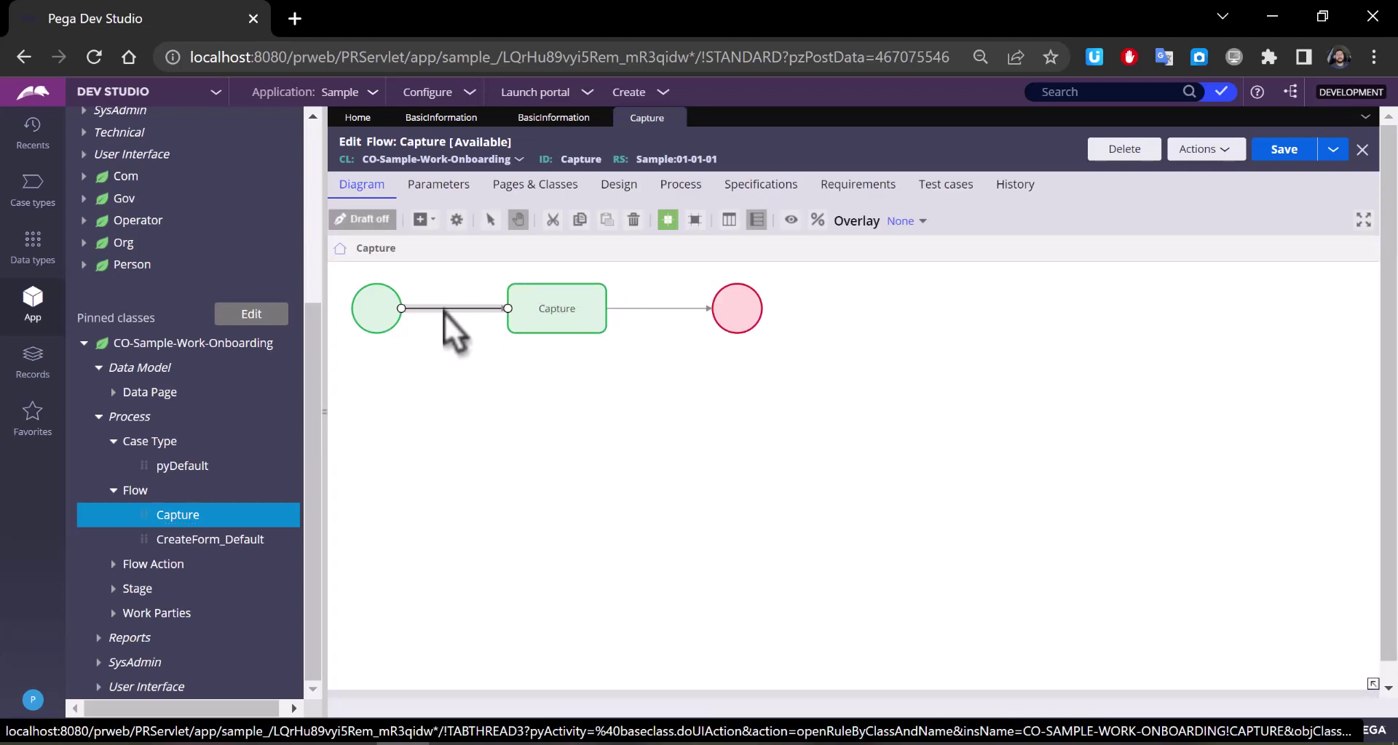
double_click(443, 313)
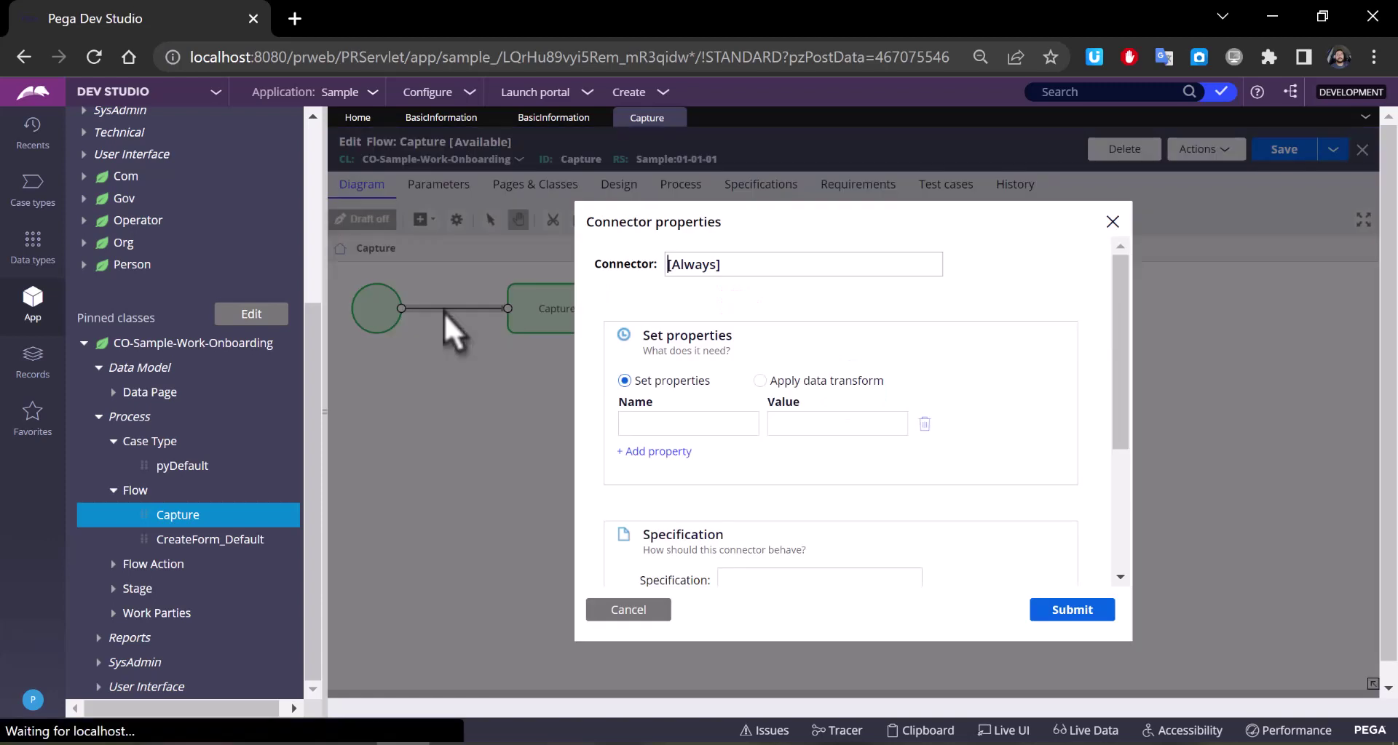
left_click(675, 428)
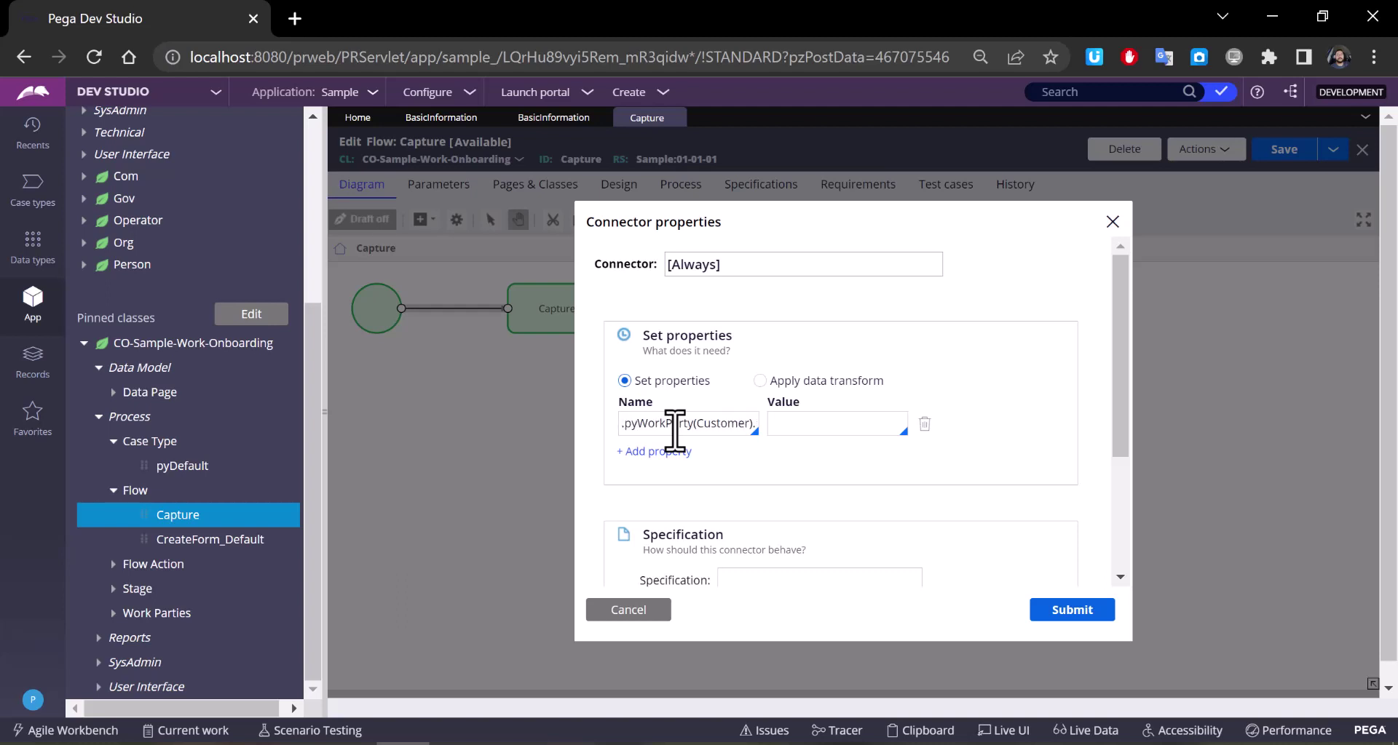
Step: Assign .pyID as the connector property's value, submit the connector properties and save the Capture flow
left_click(841, 422)
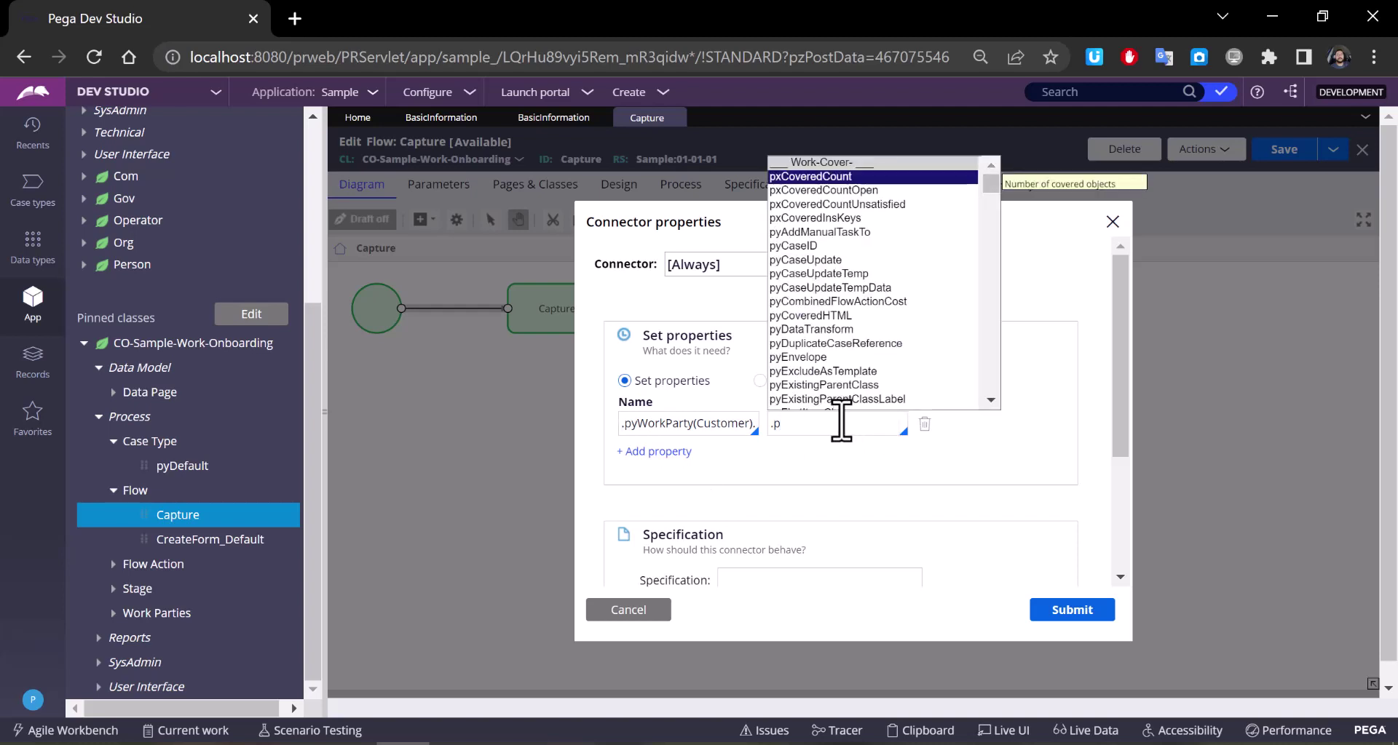
type(".py")
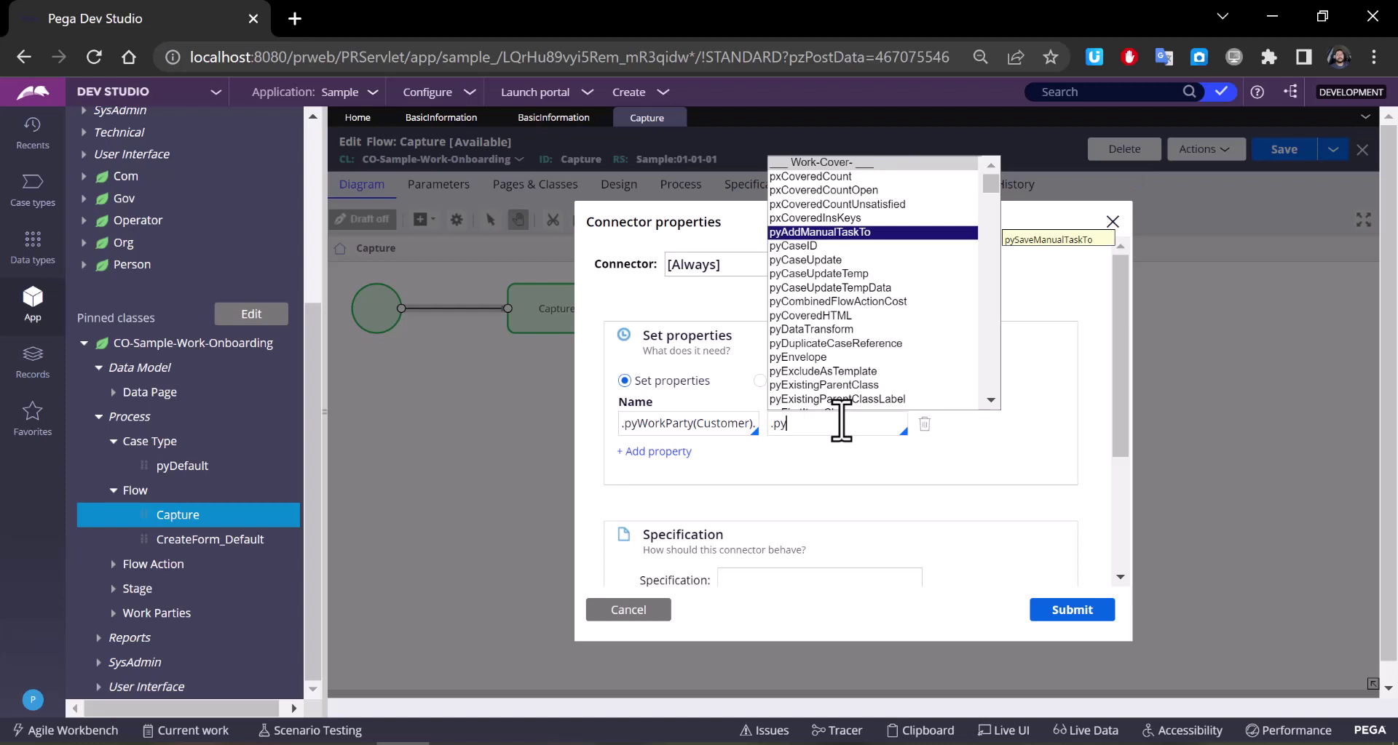
key("BackSpace")
key("BackSpace")
key("BackSpace")
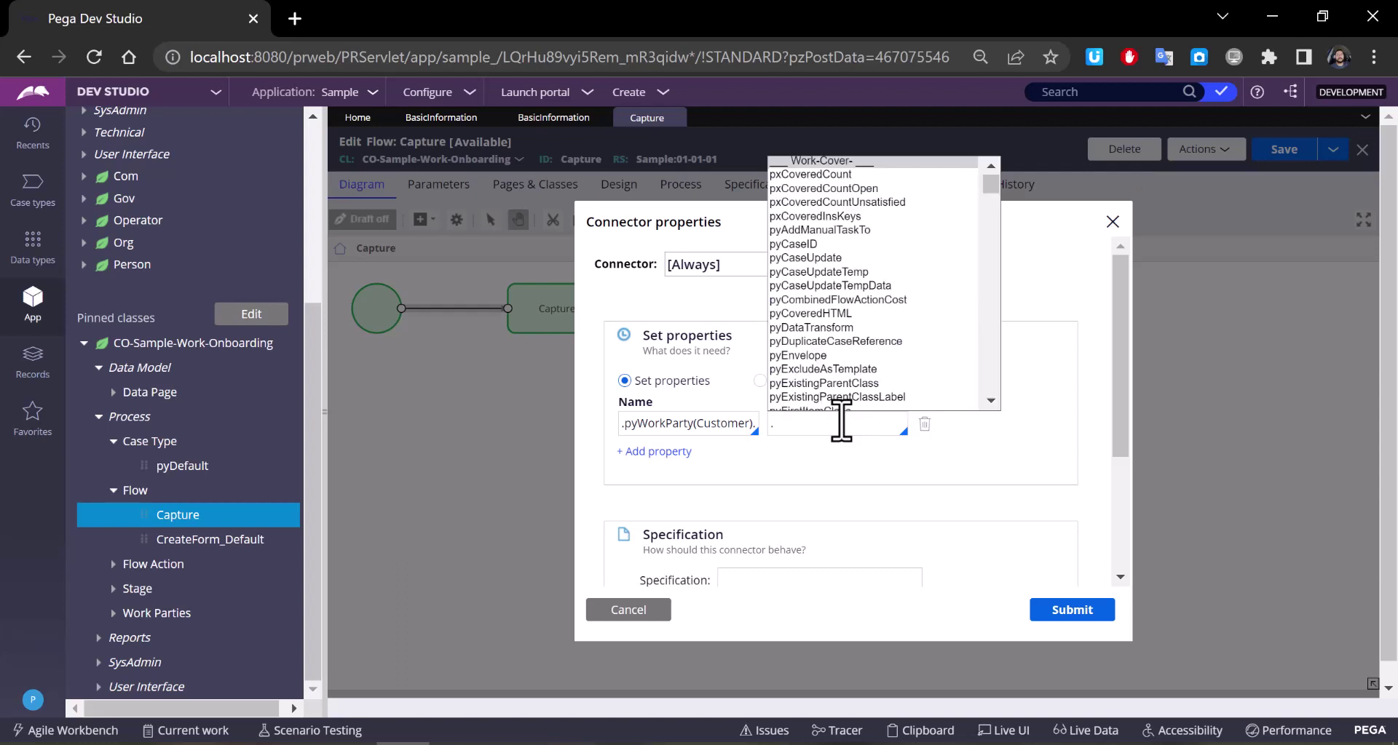
type("p")
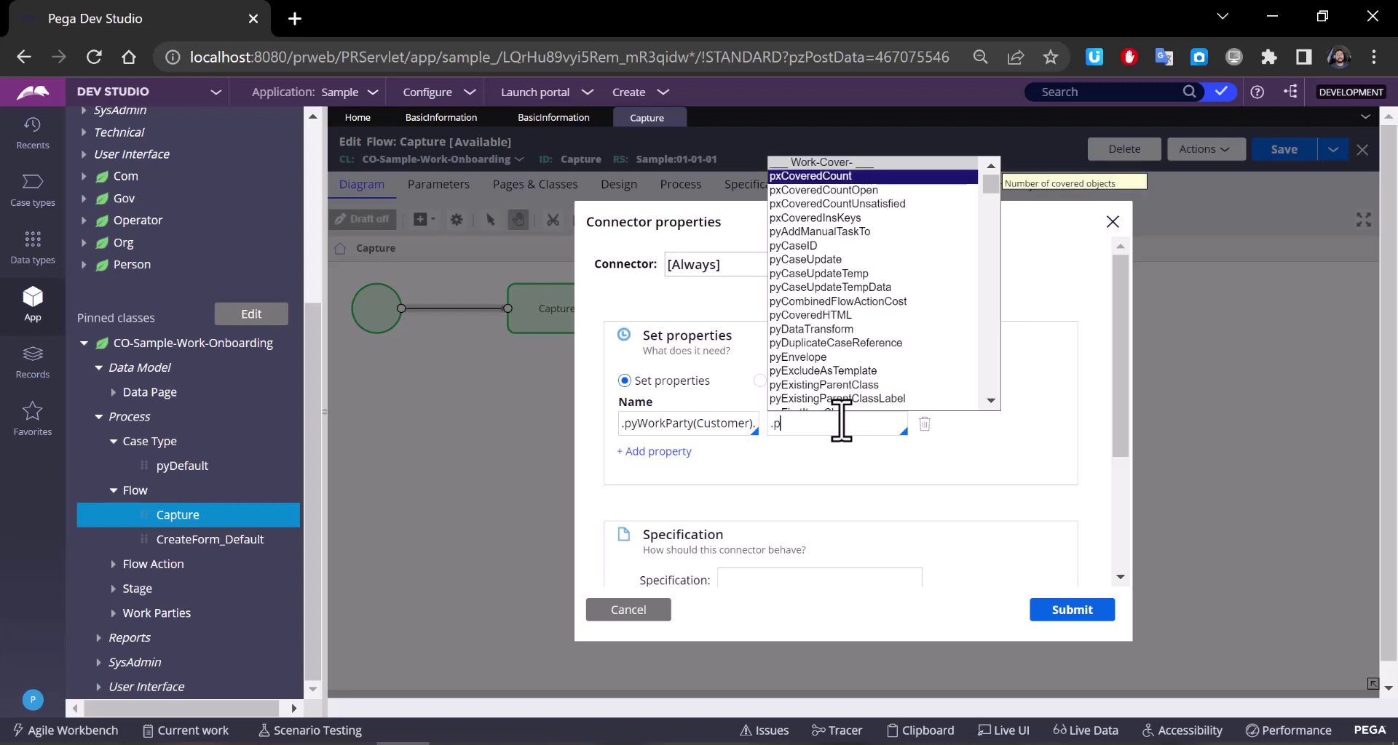
type("yI")
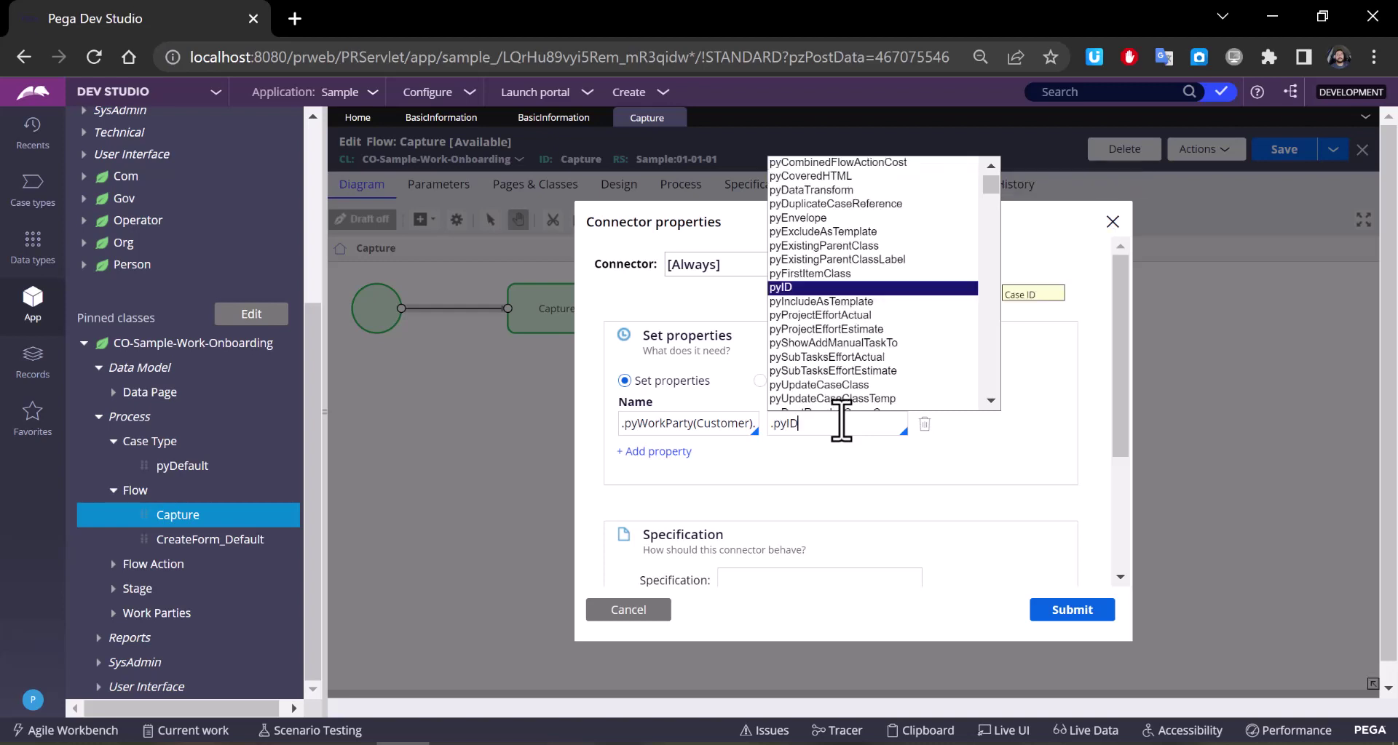
type("D")
key("Escape")
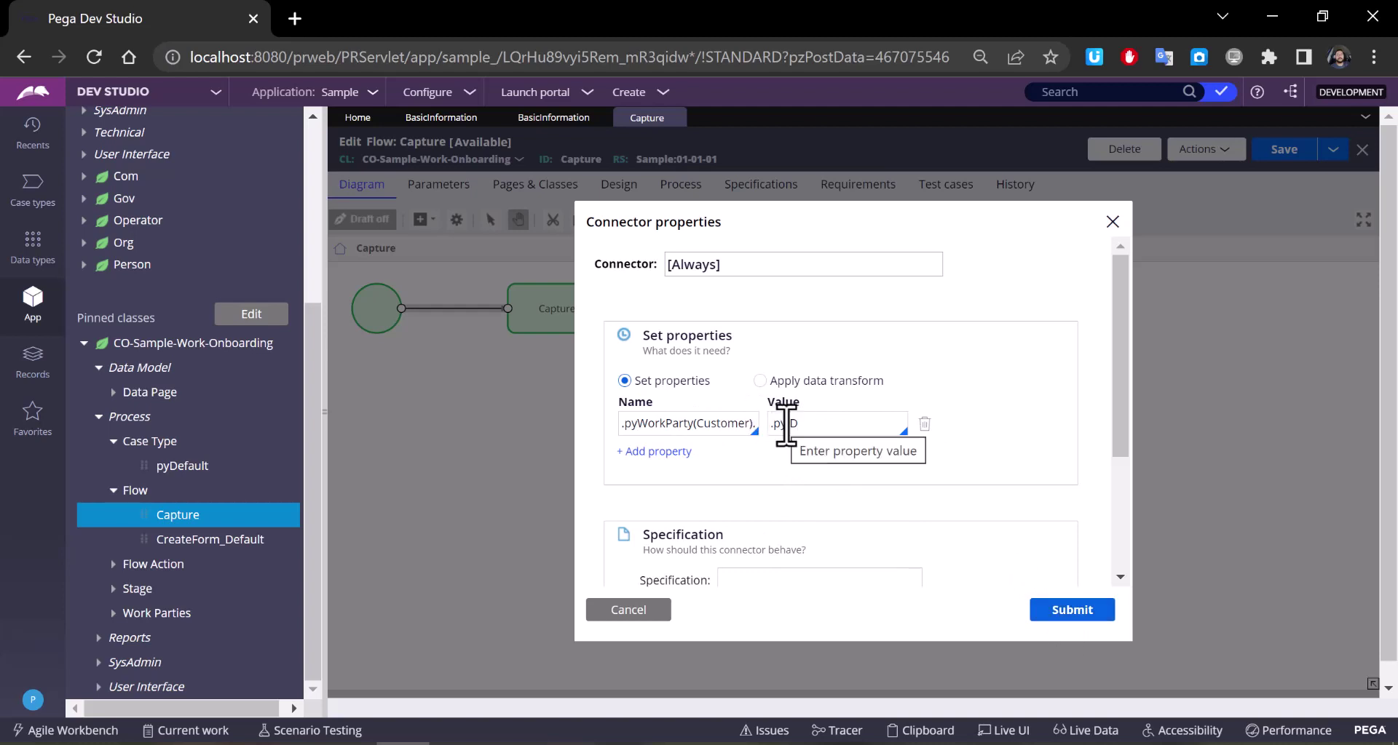
left_click(1077, 613)
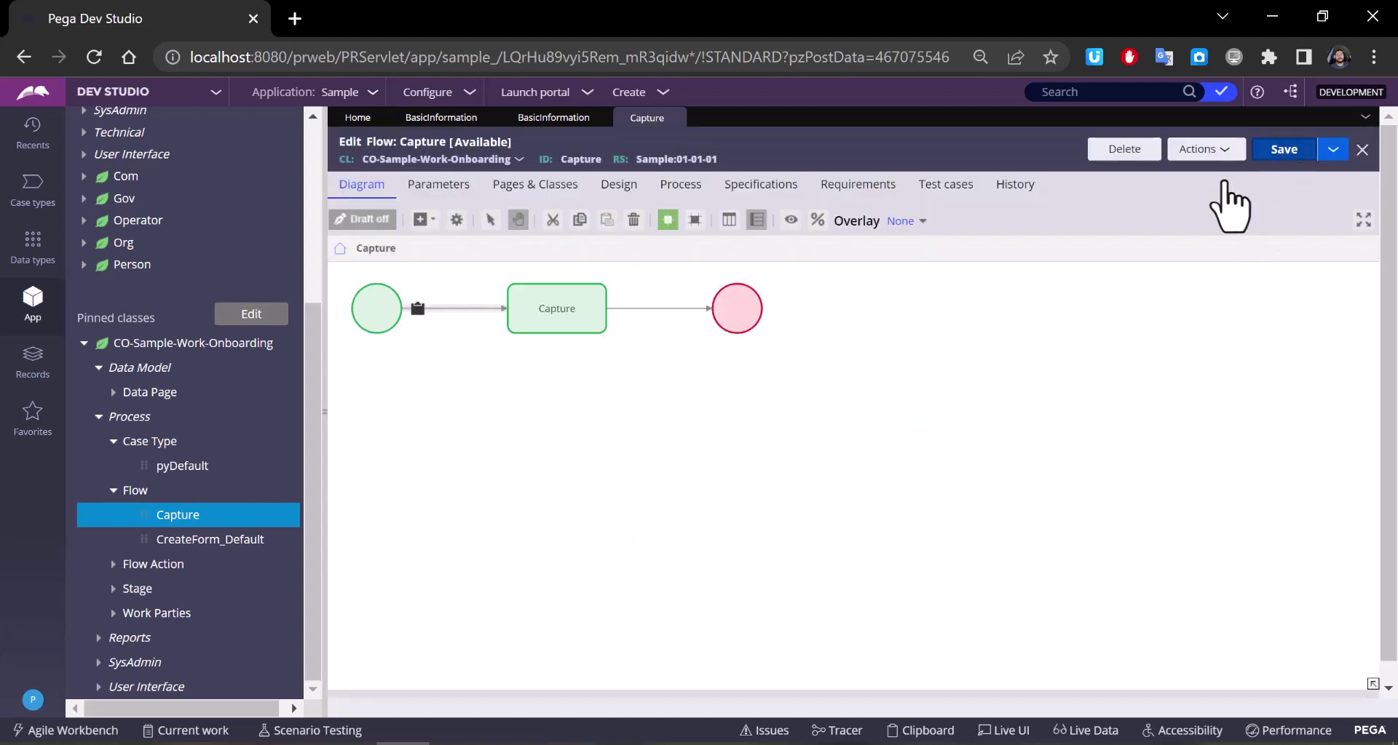
key("ctrl+s")
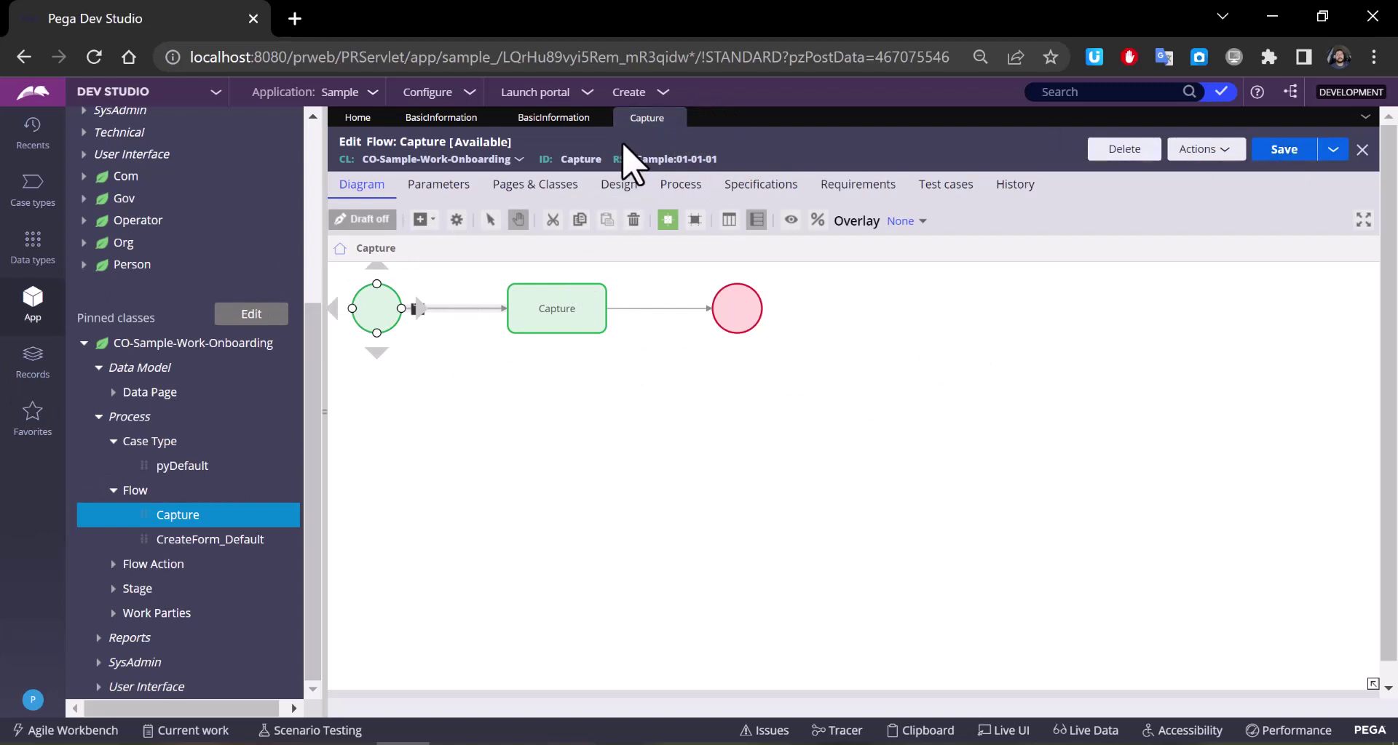
Step: Create a new Onboarding case and enter sdds as Nombres and dssd as Apellidos
left_click(661, 92)
mouse_move(765, 108)
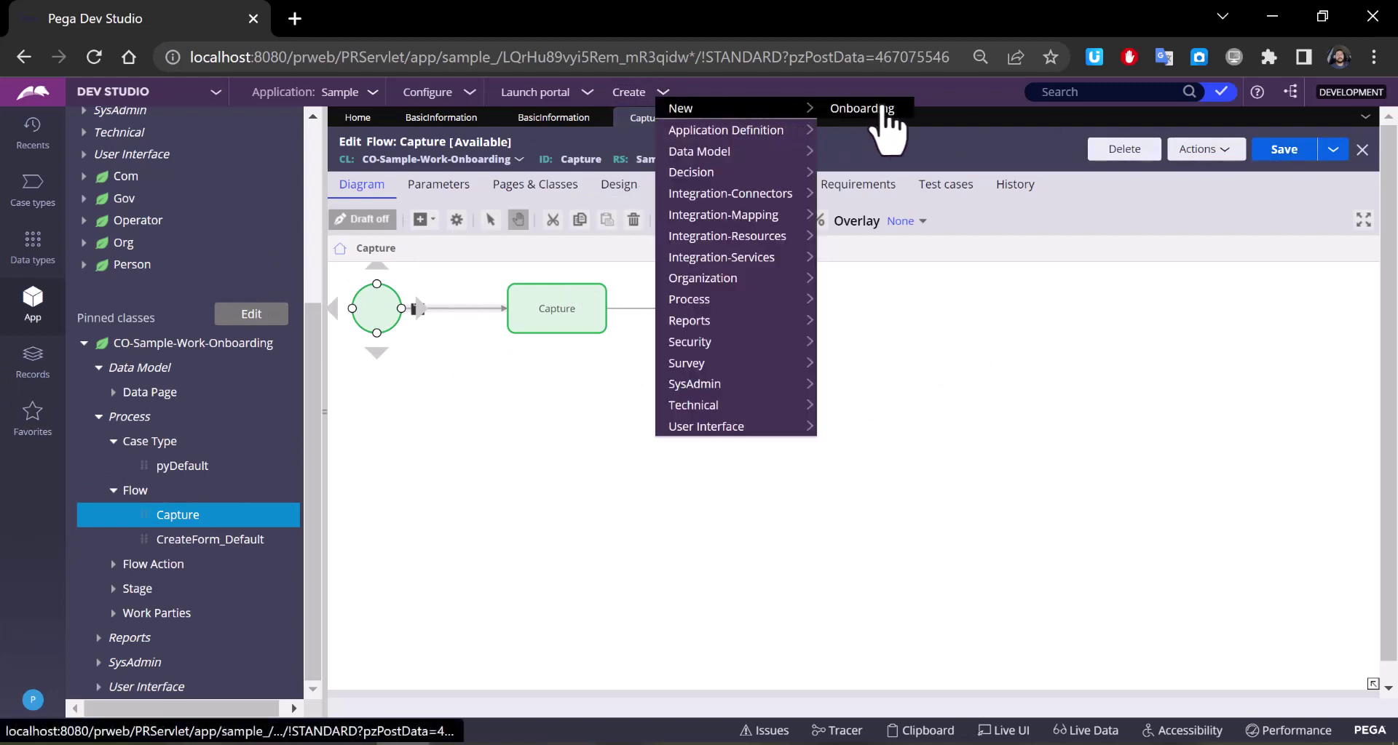
left_click(883, 109)
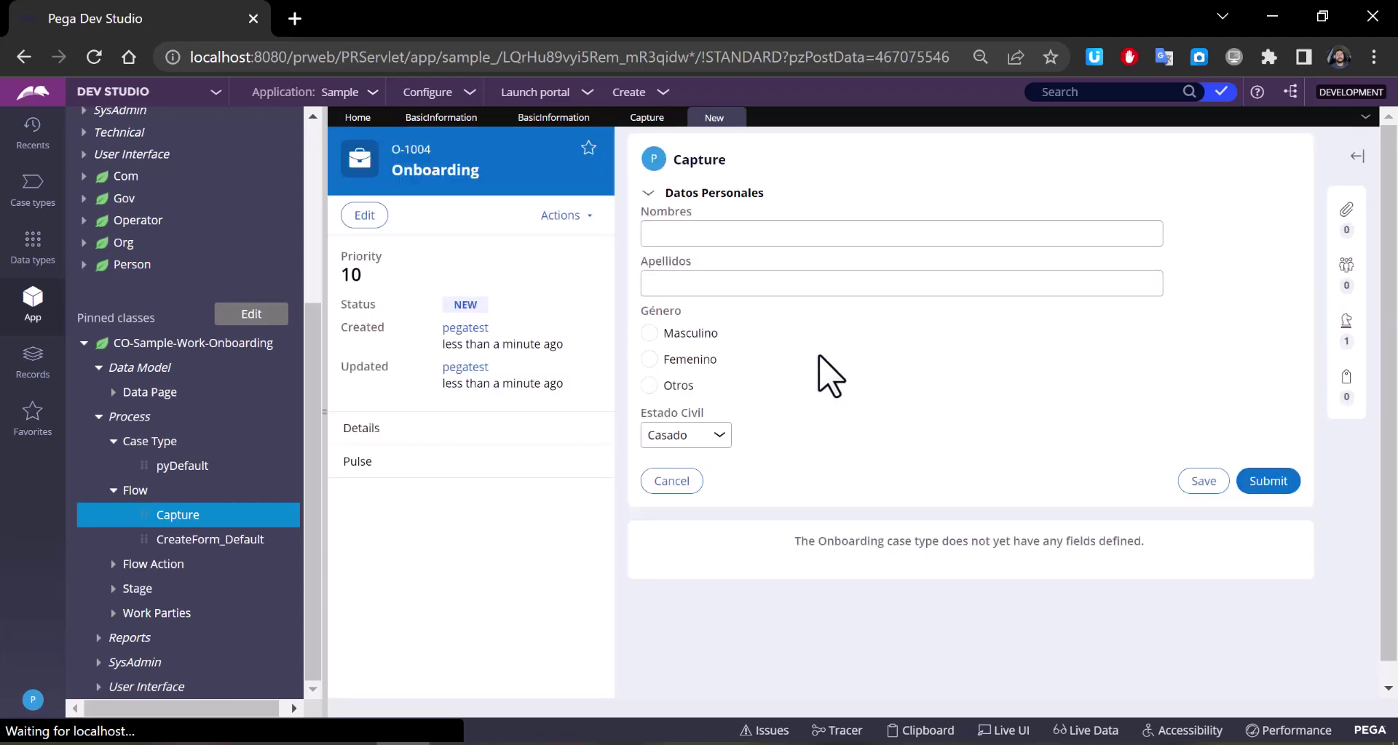
left_click(680, 234)
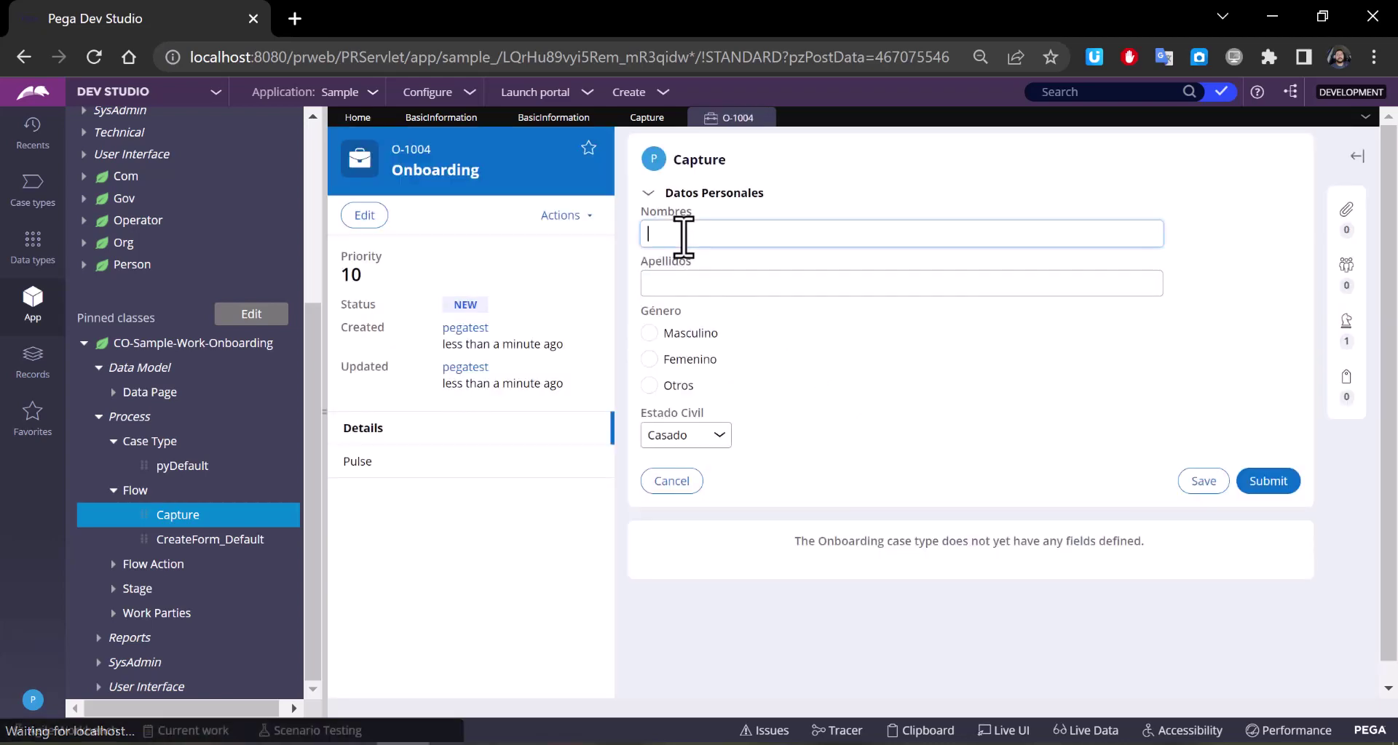
type("sdds")
left_click(721, 284)
type("dssd")
Step: Choose Femenino for Género and Divorciado for Estado Civil in the new case
left_click(682, 333)
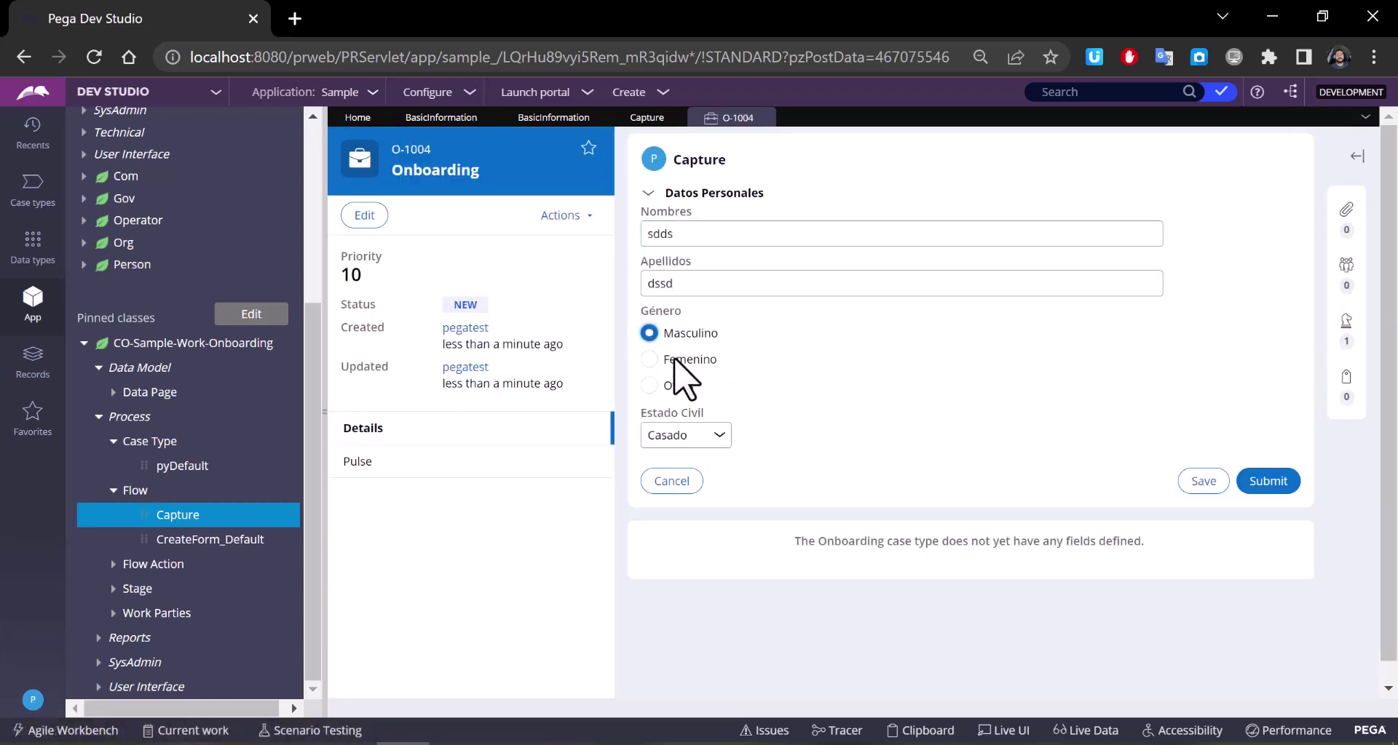
left_click(670, 359)
left_click(709, 437)
left_click(706, 486)
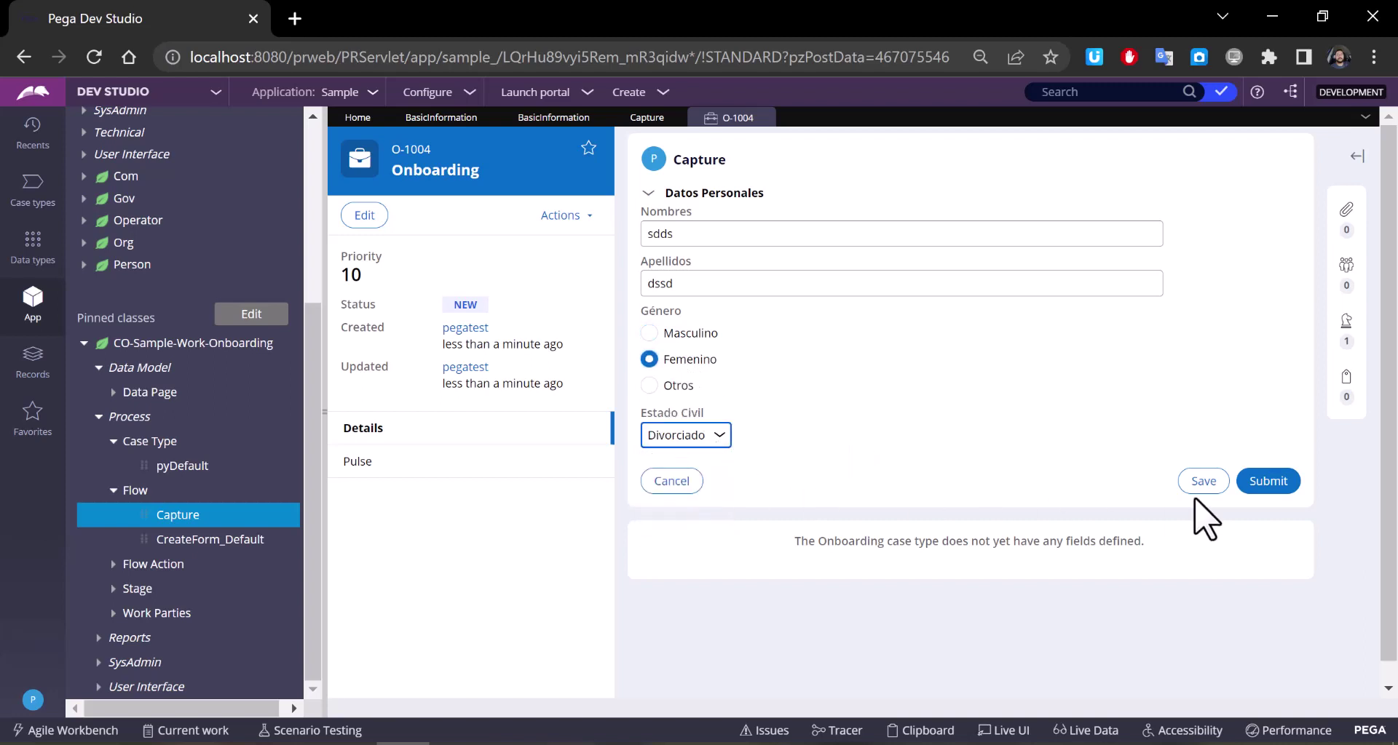
Step: Submit the Capture form, and close the case and the Capture flow to return to the BasicInformation section
left_click(1271, 482)
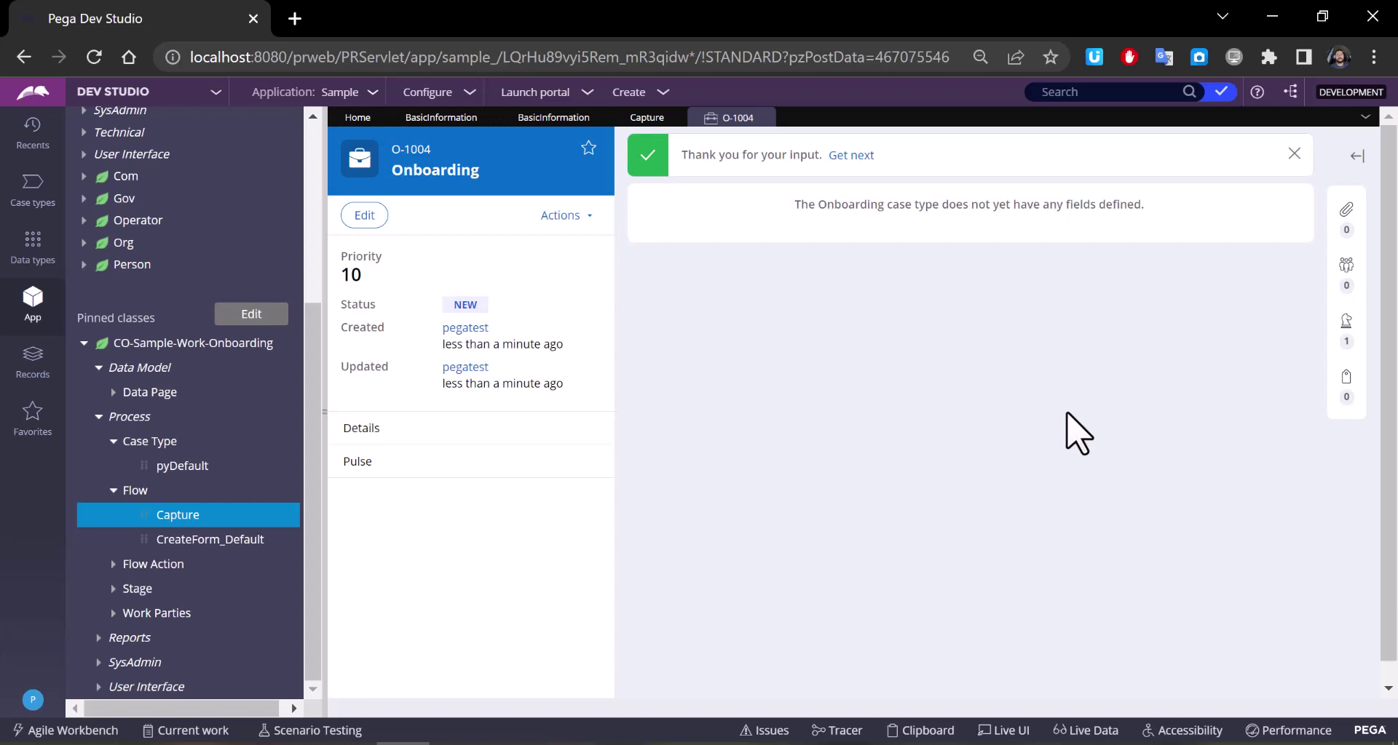
left_click(761, 118)
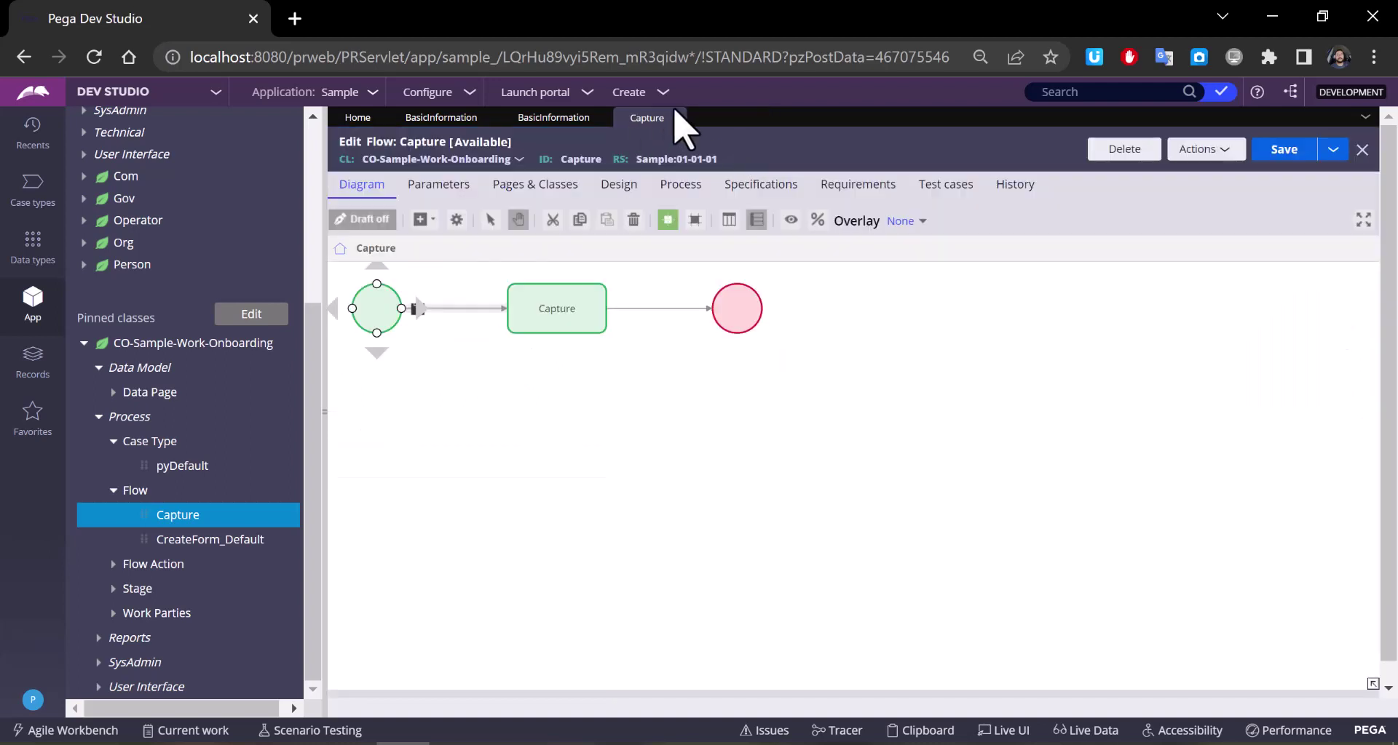
left_click(677, 118)
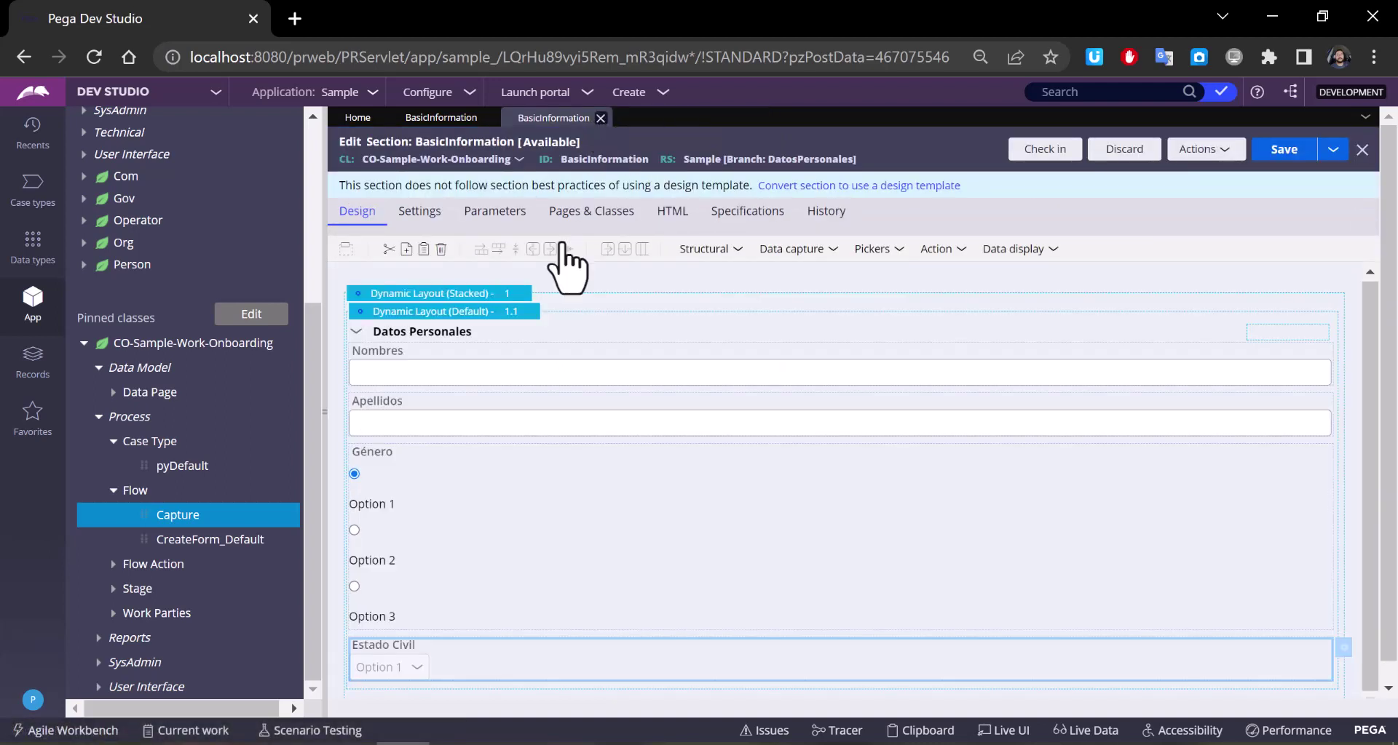